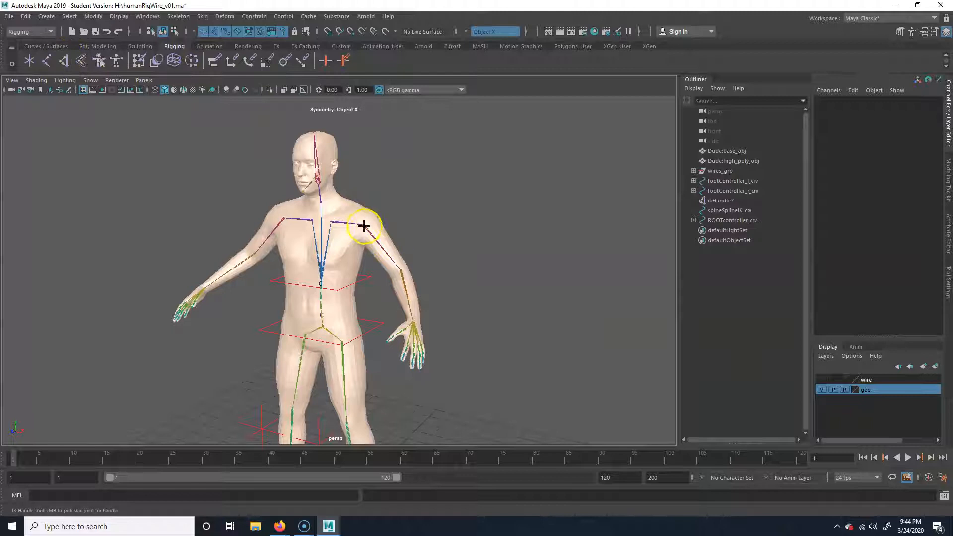
Add an IK handle running from the left shoulder joint to the left wrist joint
left_click(414, 322)
key("e")
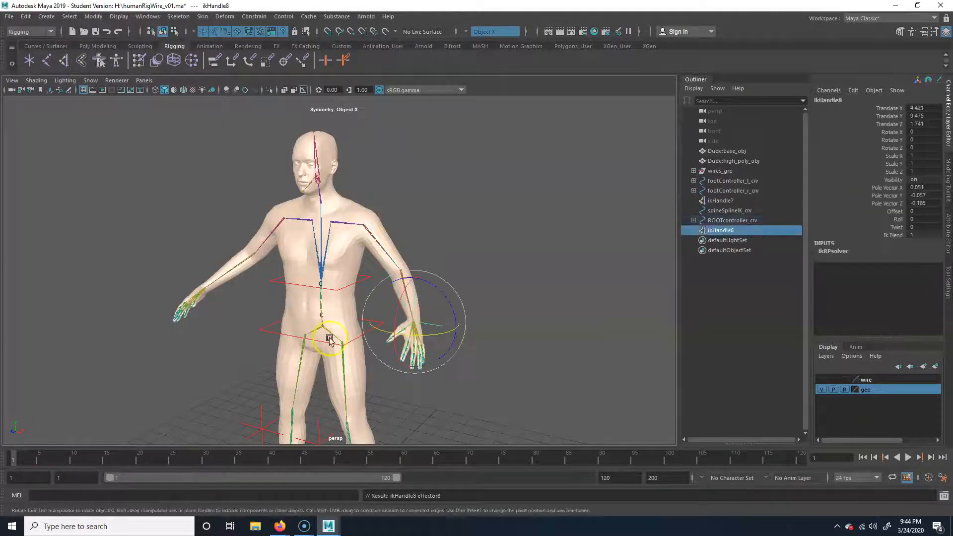
left_click_drag(487, 354, 441, 355, "alt")
middle_click_drag(294, 343, 328, 293, "alt")
right_click_drag(286, 315, 430, 317, "alt")
key("w")
left_click_drag(400, 324, 459, 321, "alt")
left_click_drag(528, 289, 516, 295, "alt")
left_click_drag(449, 278, 400, 296, "alt")
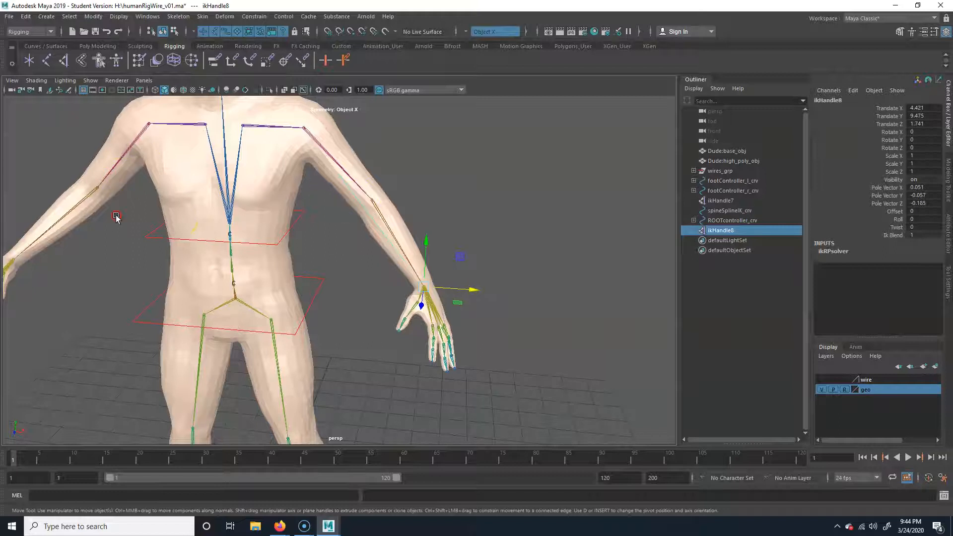
Rotate the right upper arm joint, bend the elbow to about -59 degrees in Z, and turn the wrist
left_click_drag(305, 238, 300, 200, "alt")
left_click(273, 167)
left_click_drag(439, 298, 410, 336, "alt")
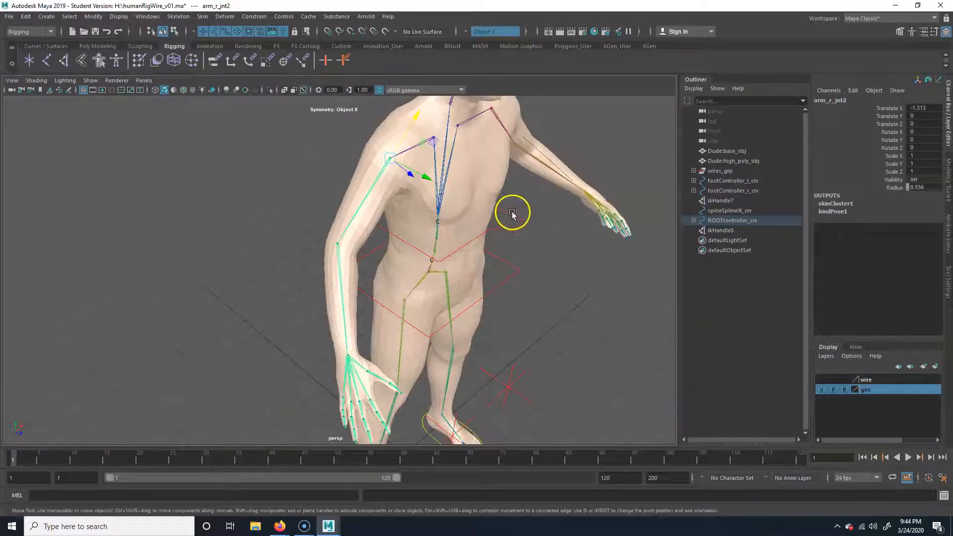
key("e")
left_click_drag(386, 192, 397, 222)
key("Down")
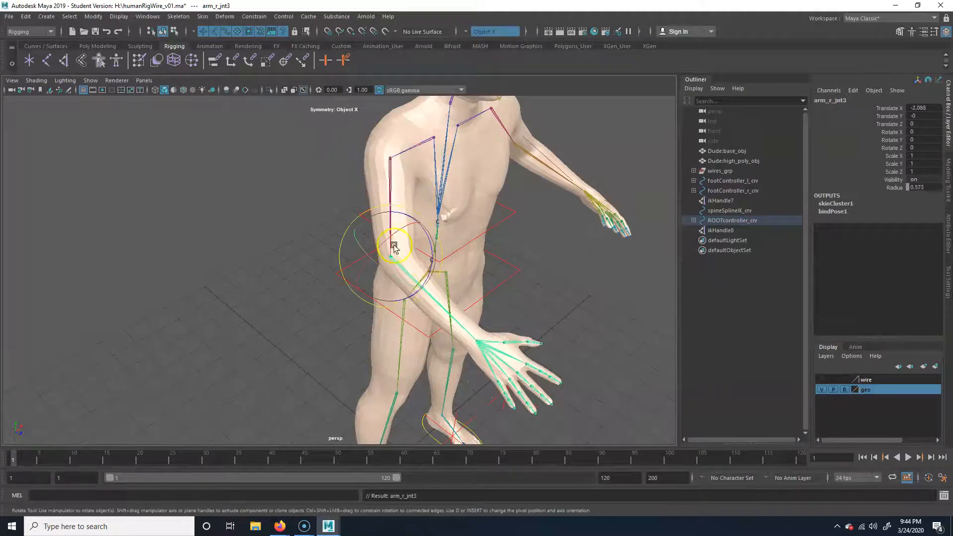
left_click_drag(408, 299, 431, 259)
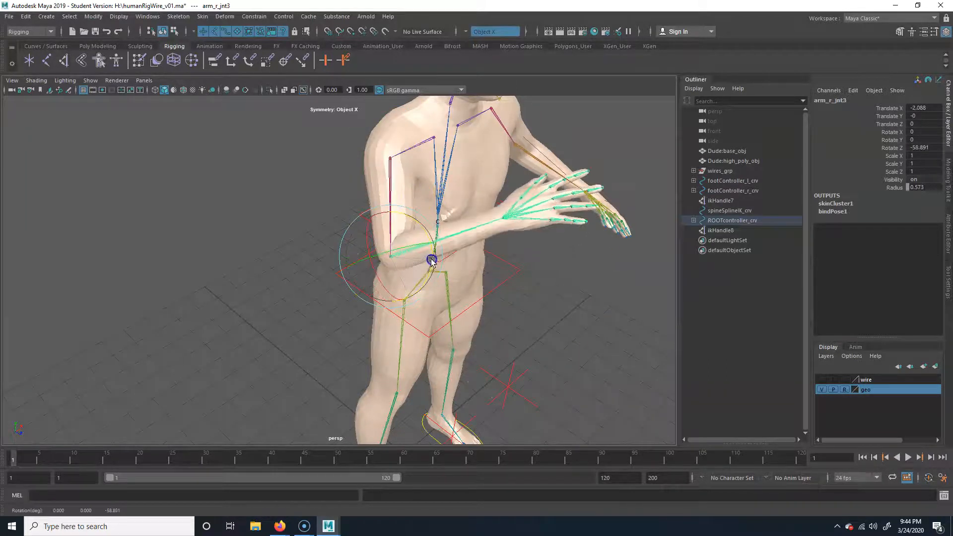
key("Down")
left_click_drag(497, 210, 486, 212)
Refine the right arm pose by rotating the shoulder and elbow joints and turning the wrist about 27 degrees in Y
key("Up")
key("Up")
left_click_drag(406, 142, 429, 155)
left_click_drag(384, 202, 396, 201)
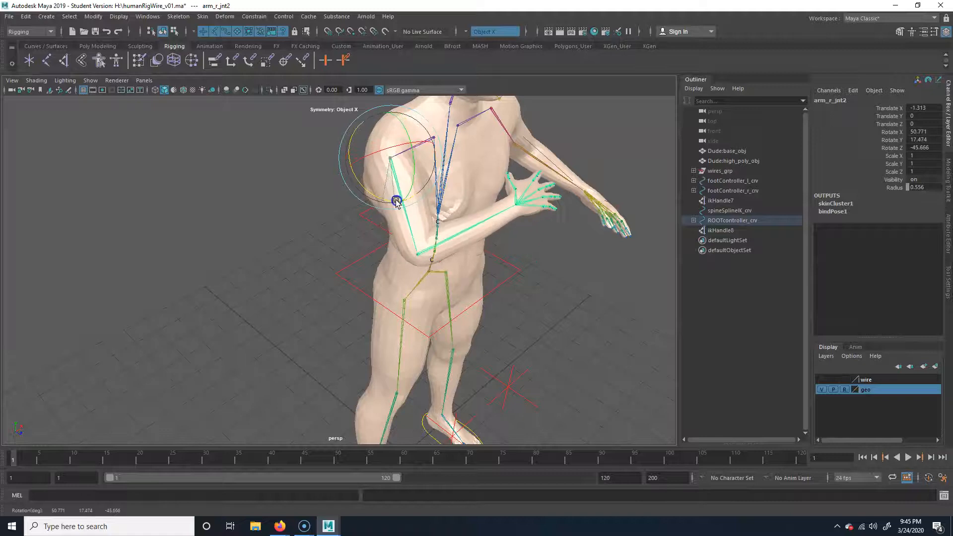
left_click_drag(410, 164, 417, 171)
key("Down")
left_click_drag(371, 242, 378, 233)
key("Down")
left_click_drag(513, 237, 533, 234)
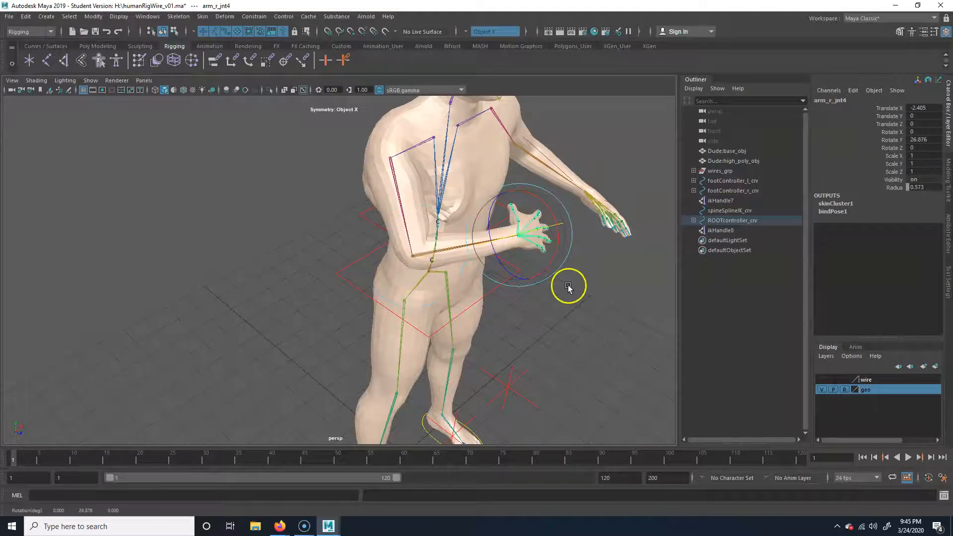
Undo all the test rotations on the right arm joints
key("ctrl+z")
key("ctrl+z")
key("ctrl+z")
key("ctrl+z")
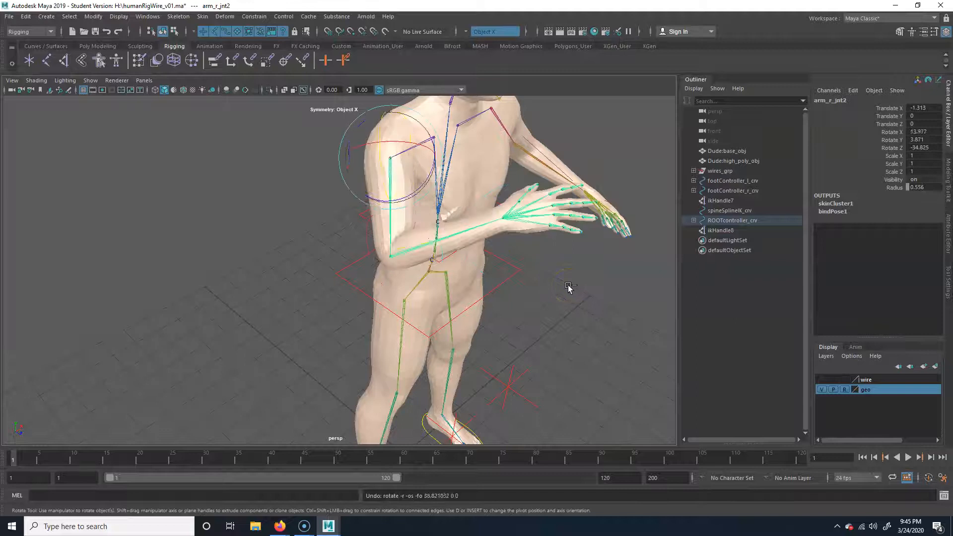
key("ctrl+z")
key("ctrl+z")
key("ctrl+z")
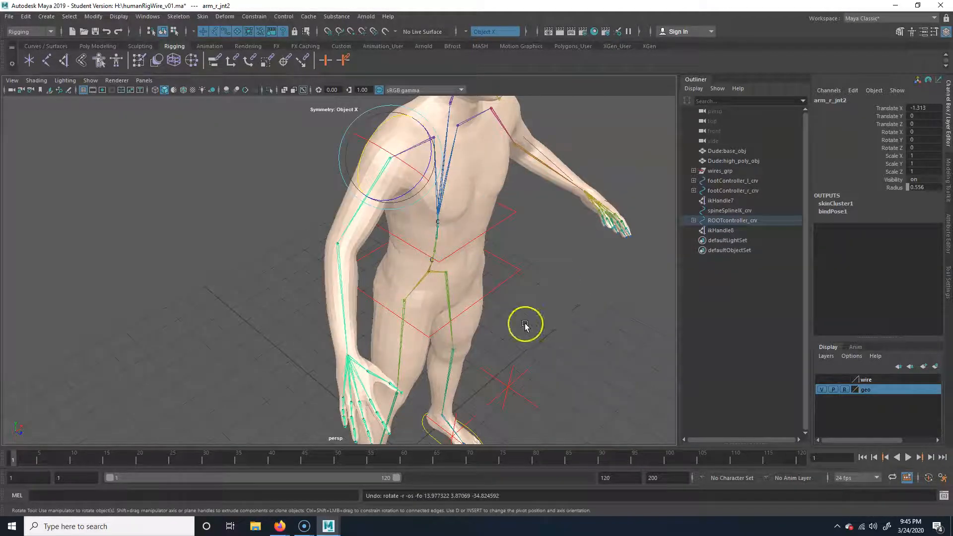
Test the left wrist's IK handle by moving the hand across the torso, and undo the move
right_click_drag(431, 314, 364, 306, "alt")
left_click_drag(520, 310, 381, 264, "alt")
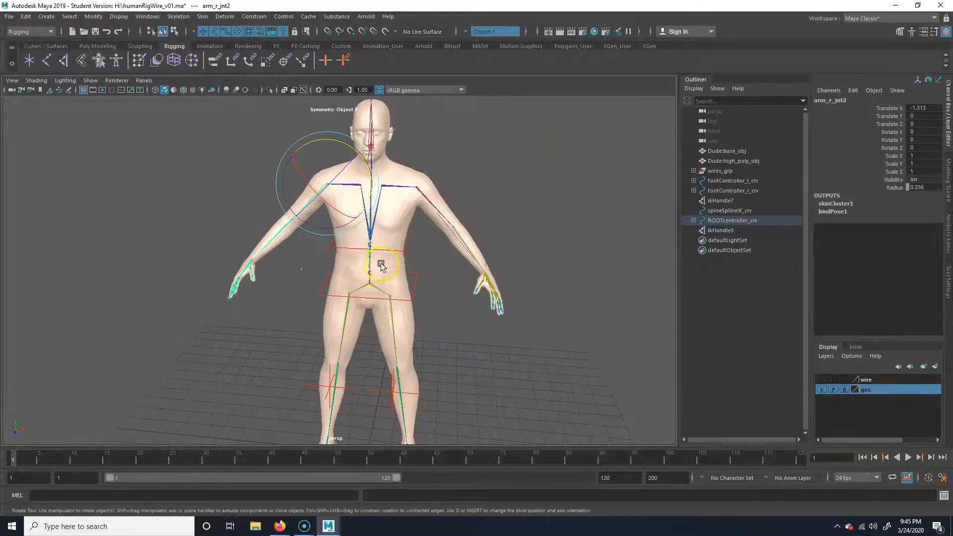
right_click_drag(436, 276, 576, 287, "alt")
left_click(527, 286)
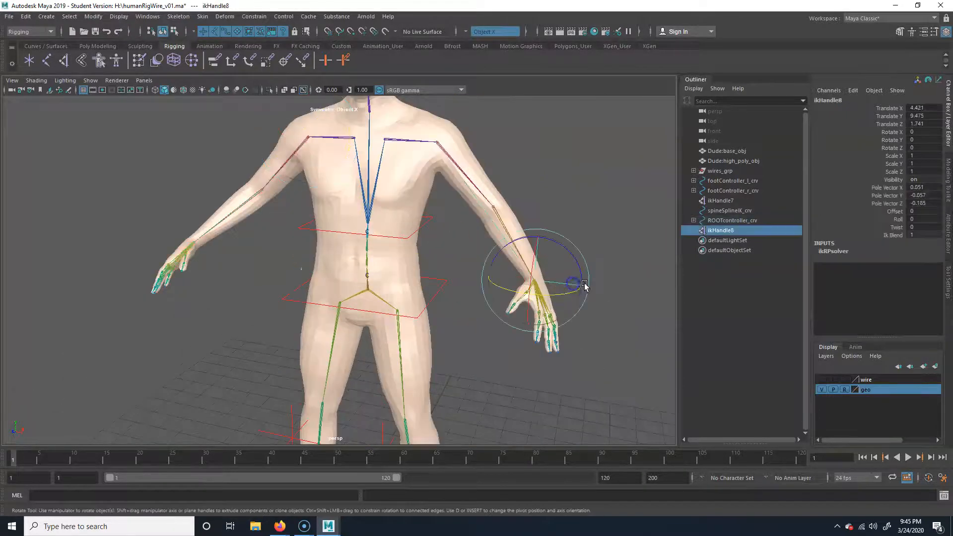
key("w")
left_click_drag(566, 282, 609, 360, "alt")
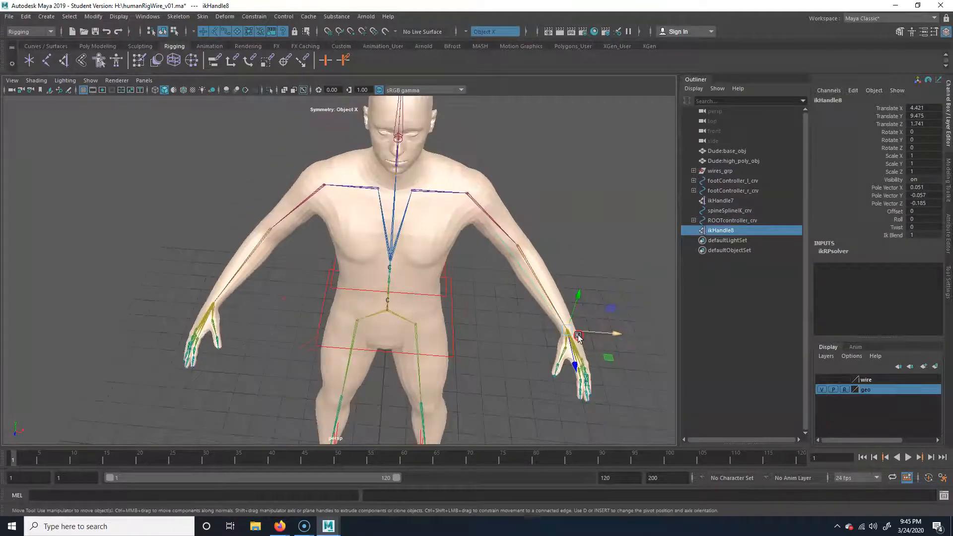
middle_click_drag(609, 360, 576, 309, "alt")
left_click_drag(576, 309, 360, 267)
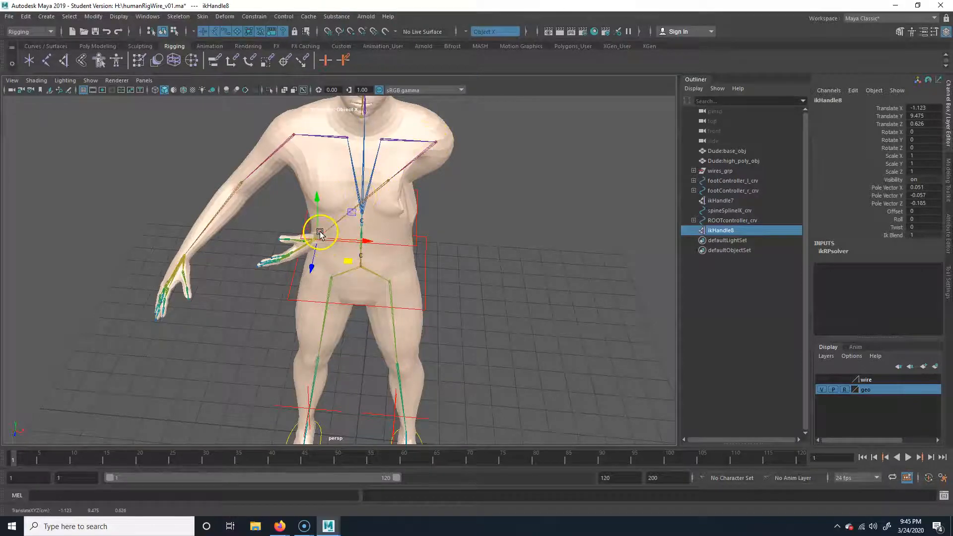
key("ctrl+z")
Test the root controller by lowering the hips backward and forward over the planted feet, undoing each move
left_click_drag(513, 300, 426, 291, "alt")
middle_click_drag(341, 240, 459, 269, "alt")
right_click_drag(460, 269, 362, 273, "alt")
middle_click_drag(361, 273, 343, 195, "alt")
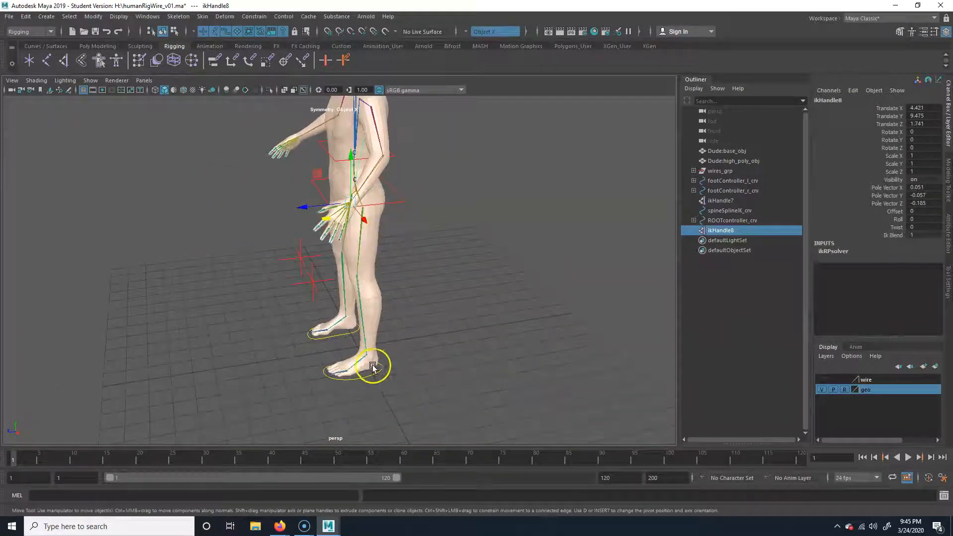
left_click(394, 202)
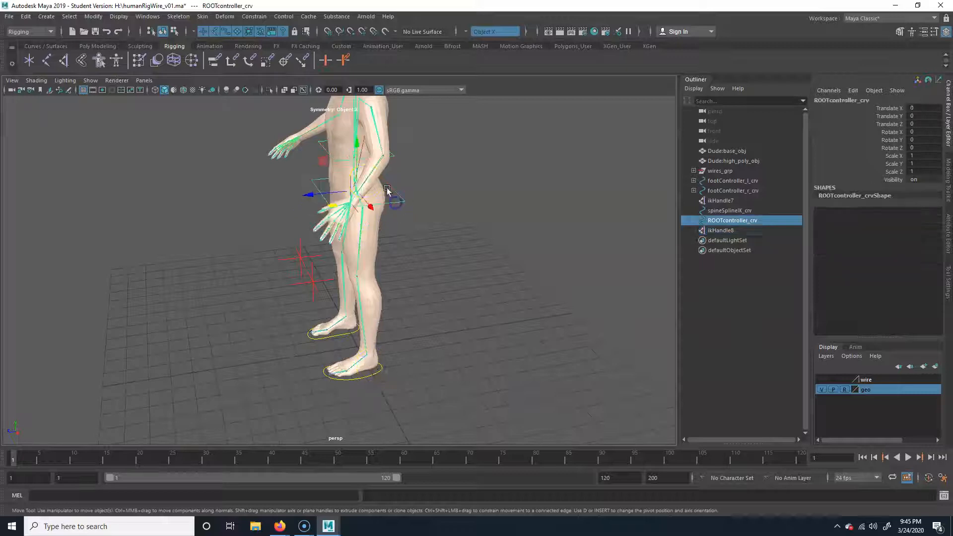
left_click_drag(371, 187, 388, 258)
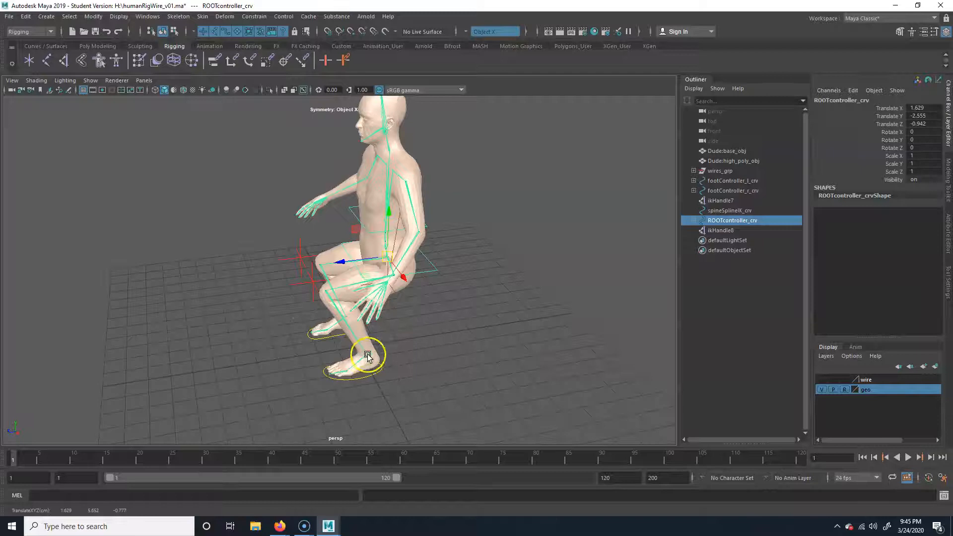
key("ctrl+z")
left_click_drag(360, 193, 326, 221)
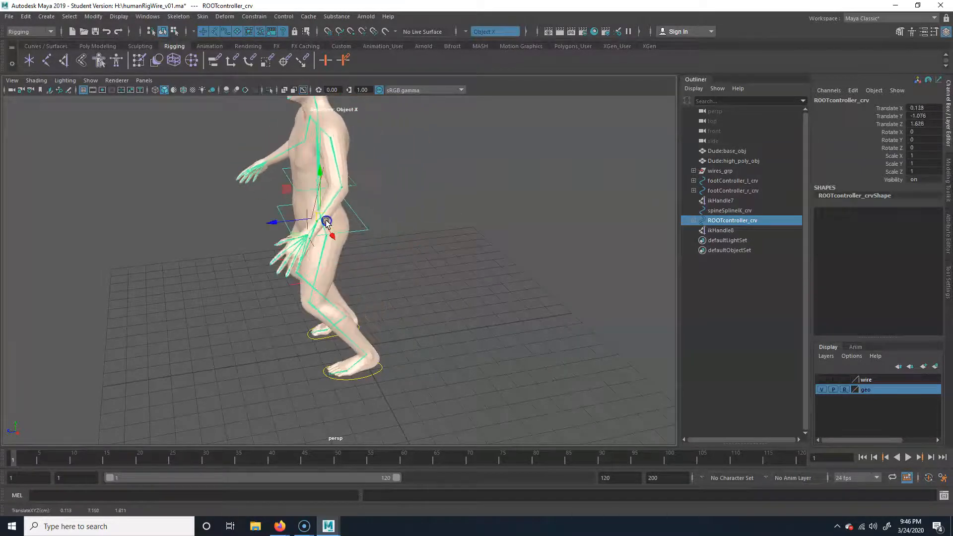
key("ctrl+z")
Test moving the left foot controller forward, undo the move, and clear the selection
left_click(380, 374)
left_click_drag(327, 374, 296, 379)
key("ctrl+z")
left_click_drag(395, 218, 396, 181, "alt")
right_click_drag(298, 212, 415, 202, "alt")
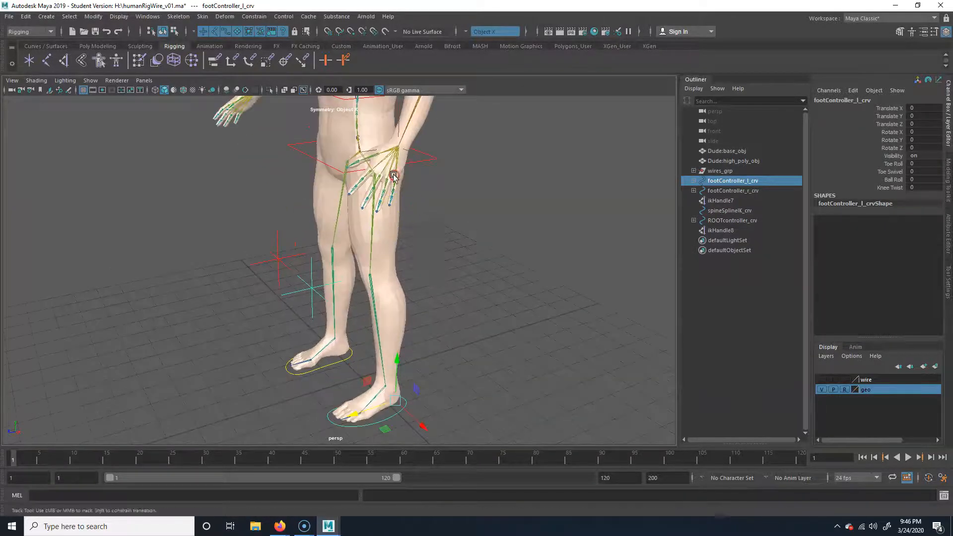
middle_click_drag(393, 176, 390, 234, "alt")
left_click(360, 231)
left_click_drag(398, 255, 357, 229, "alt")
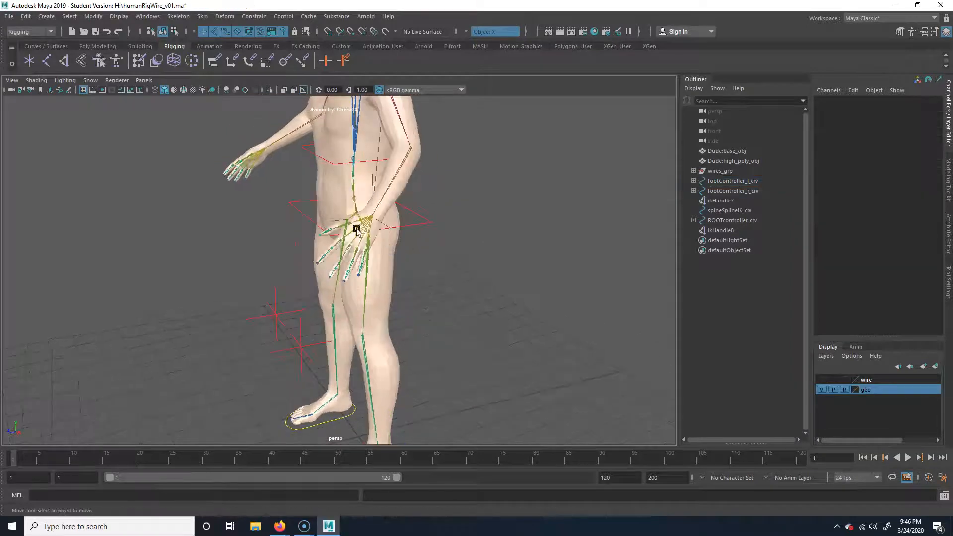
Test swinging the whole right arm by rotating its upper arm joint, and undo the last rotation
left_click(340, 221)
left_click_drag(445, 240, 395, 233, "alt")
left_click(293, 190)
key("e")
left_click_drag(272, 149, 272, 171)
left_click_drag(285, 217, 208, 270, "alt")
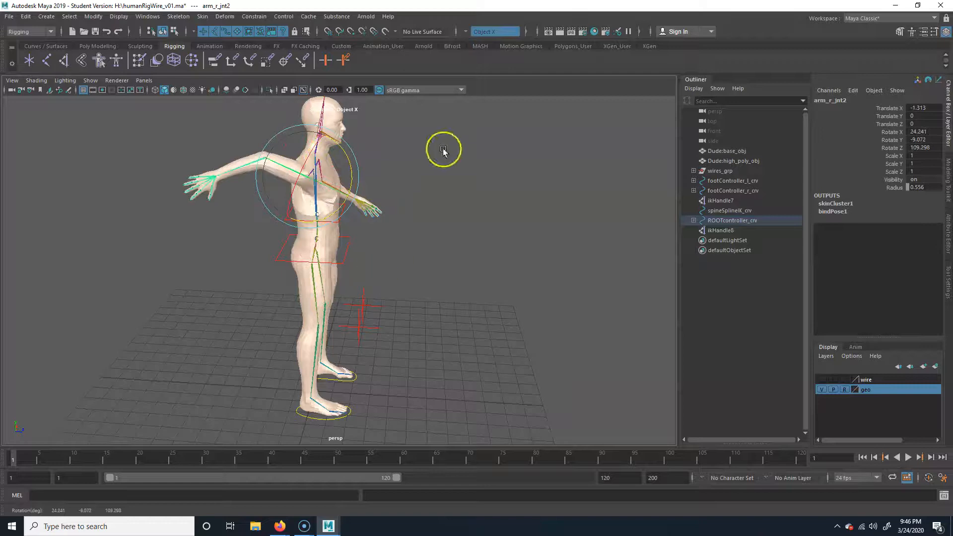
key("ctrl+z")
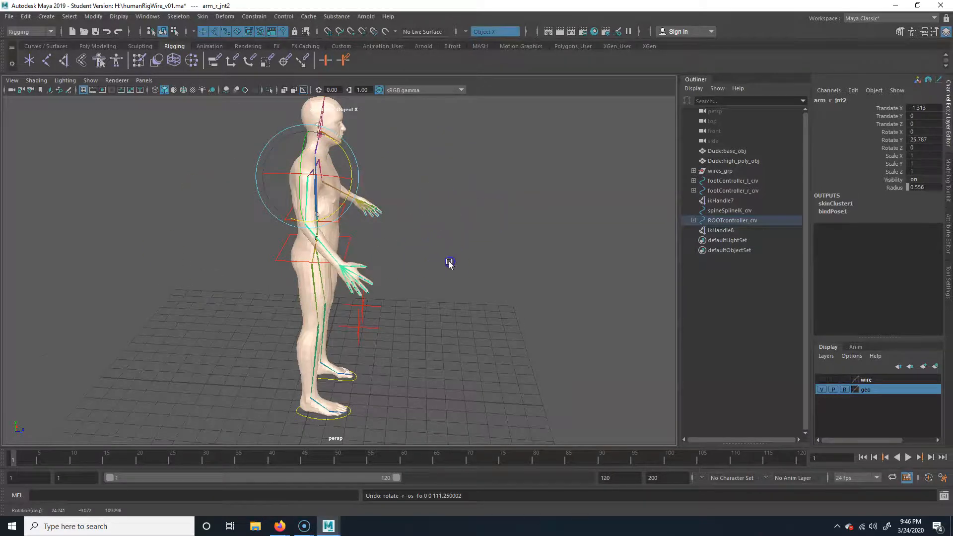
Undo the remaining test changes back to before the left arm's IK handle was created
left_click_drag(447, 263, 304, 260, "alt")
right_click_drag(304, 259, 430, 243, "alt")
middle_click_drag(430, 242, 389, 250, "alt")
key("ctrl+z")
key("ctrl+z")
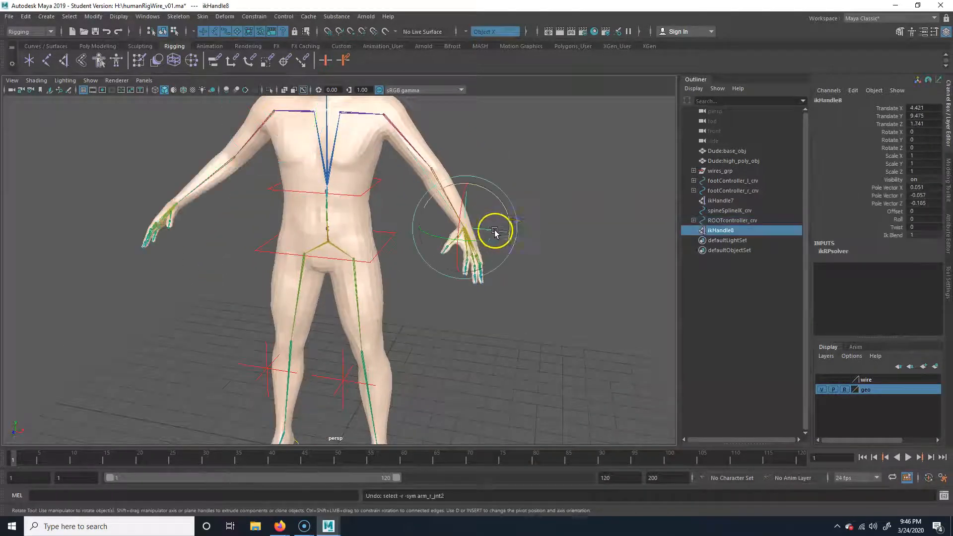
key("ctrl+z")
key("ctrl+z")
key("ctrl+z")
key("ctrl+z")
key("ctrl+z")
key("ctrl+z")
key("ctrl+z")
key("ctrl+z")
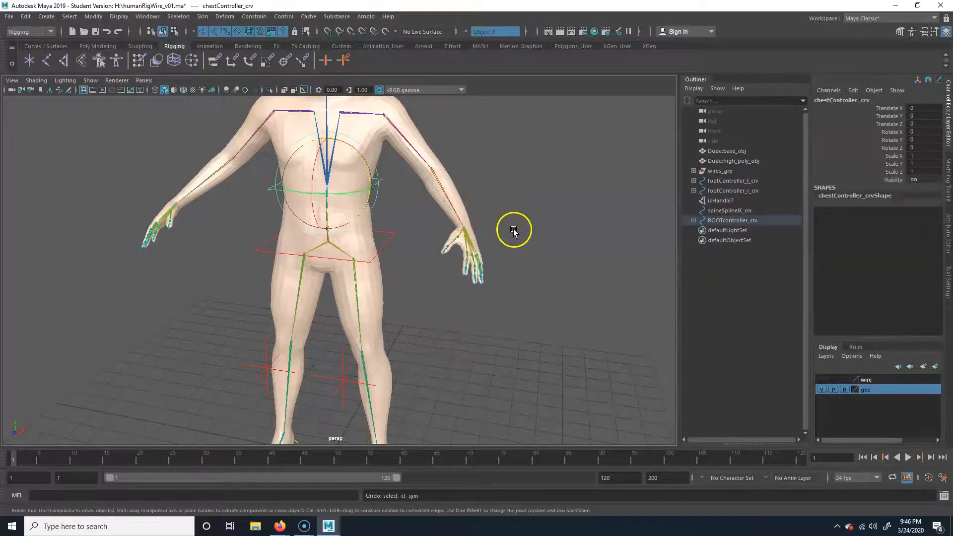
Test rotating the left upper arm joint to about -36 degrees in Z, and undo the rotation
middle_click_drag(469, 179, 454, 223, "alt")
right_click_drag(454, 223, 213, 260, "alt")
left_click_drag(212, 260, 184, 263, "alt")
right_click_drag(270, 275, 436, 281, "alt")
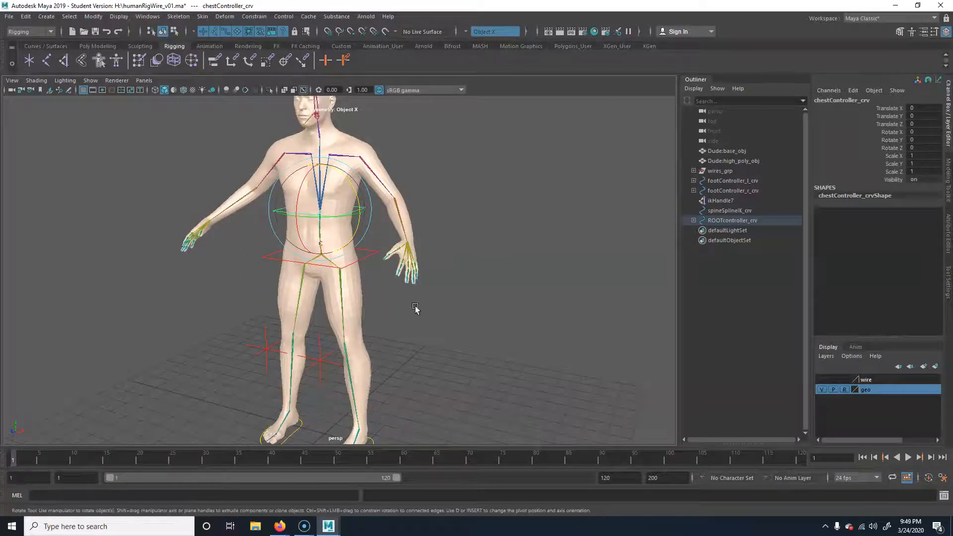
right_click_drag(242, 224, 429, 283, "alt")
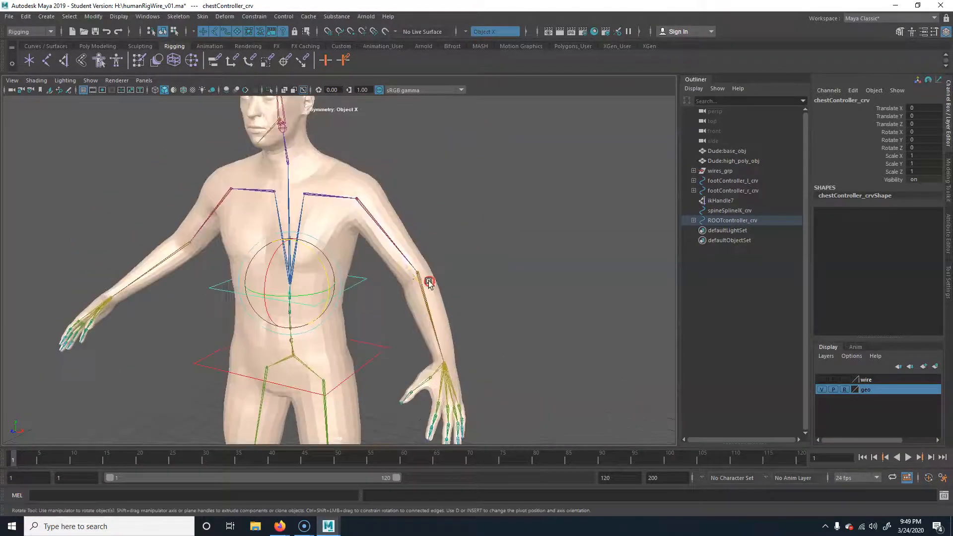
left_click(382, 234)
left_click_drag(372, 224, 341, 220)
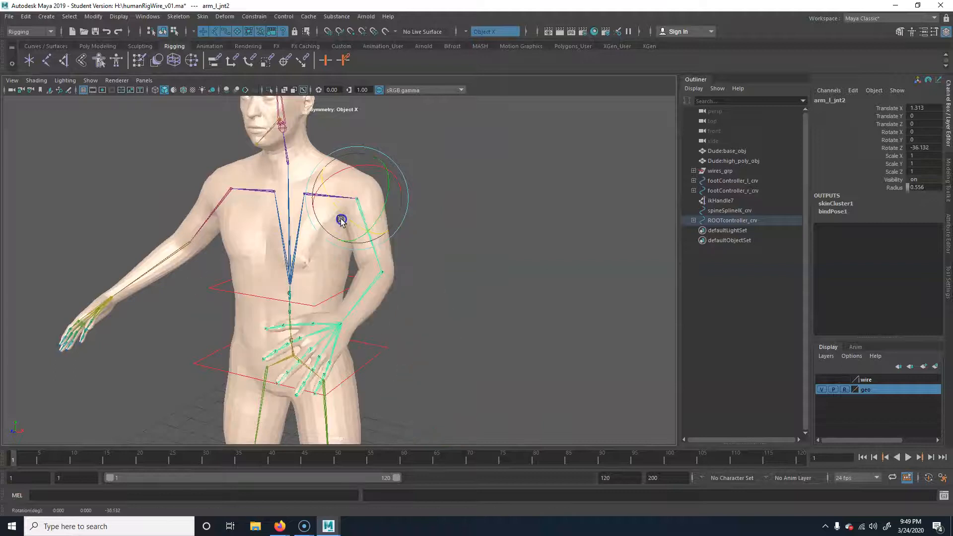
key("ctrl+z")
left_click(377, 341)
left_click(378, 346)
middle_click_drag(407, 363, 397, 278, "alt")
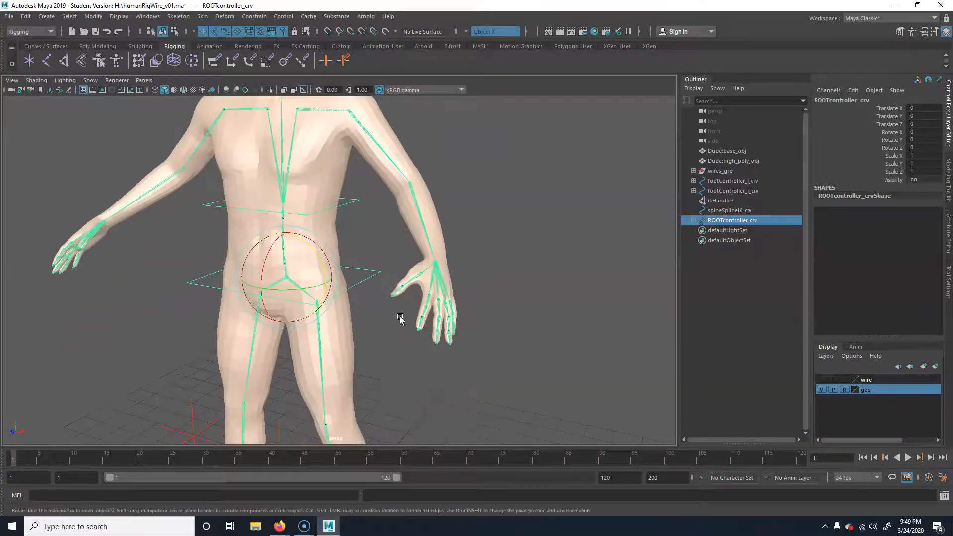
mouse_move(395, 401)
middle_mouse_down("alt")
mouse_move(387, 200)
mouse_move(389, 417)
middle_mouse_up("alt")
right_click_drag(389, 416, 371, 265, "alt")
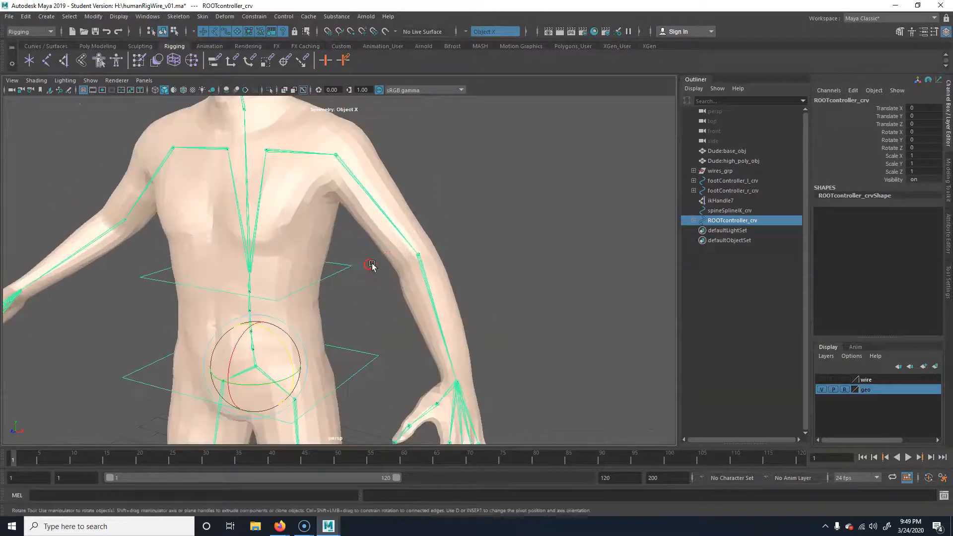
middle_click_drag(365, 205, 368, 279, "alt")
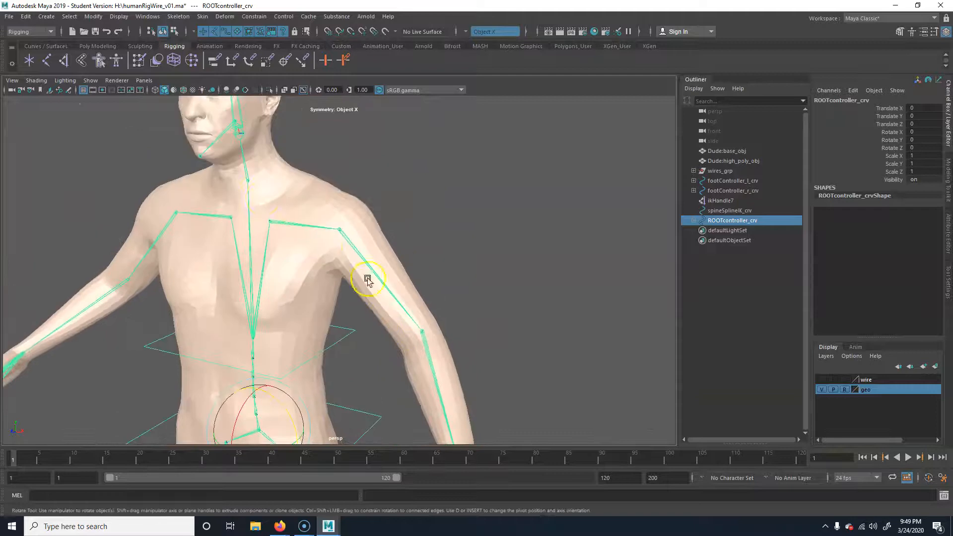
Create a NURBS circle and place it at the left shoulder joint using snapping
left_click(55, 47)
left_click(29, 62)
right_click_drag(526, 251, 367, 283, "alt")
middle_click_drag(361, 282, 378, 170, "alt")
middle_click_drag(357, 316, 363, 367, "alt")
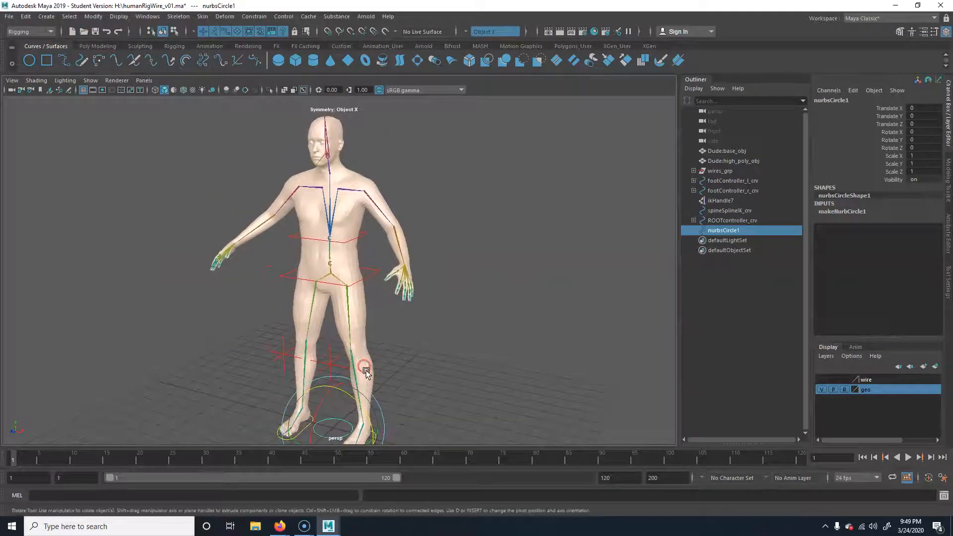
key("w")
middle_click_drag(364, 177, 367, 189)
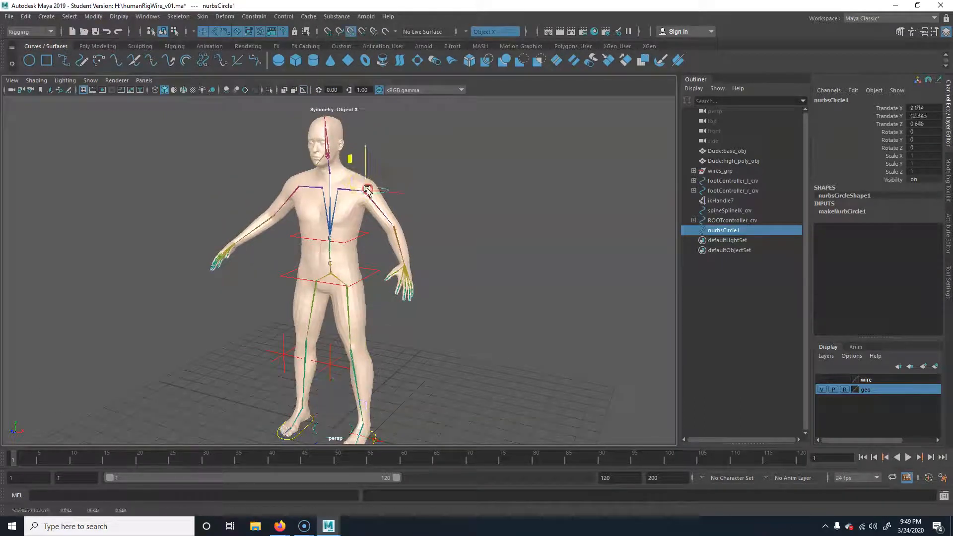
right_click_drag(365, 192, 406, 308, "alt")
left_click_drag(406, 306, 302, 258, "alt")
middle_click_drag(302, 257, 410, 240, "alt")
left_click_drag(410, 241, 419, 245, "alt")
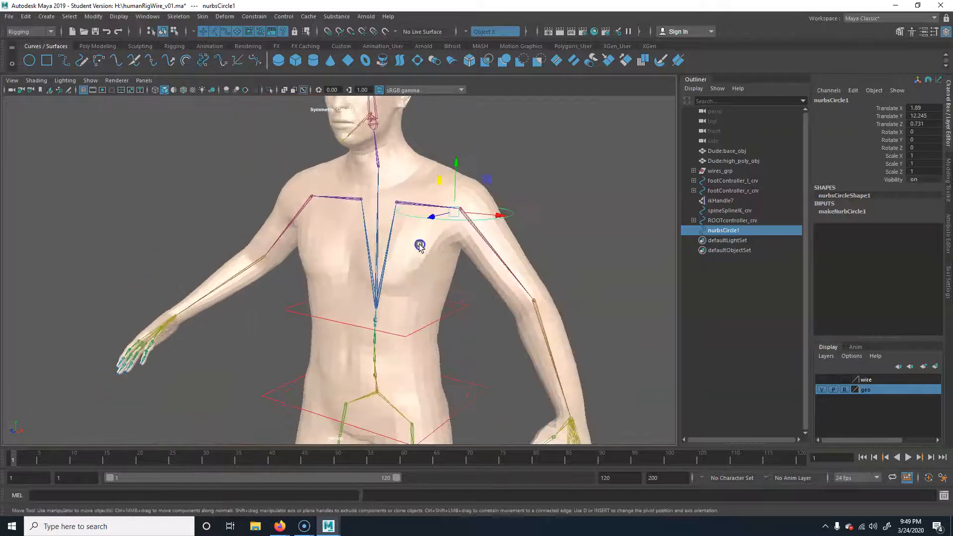
Hide polygon objects in the perspective view, keeping NURBS hulls displayed, and frame the shoulder control circle
left_click(90, 81)
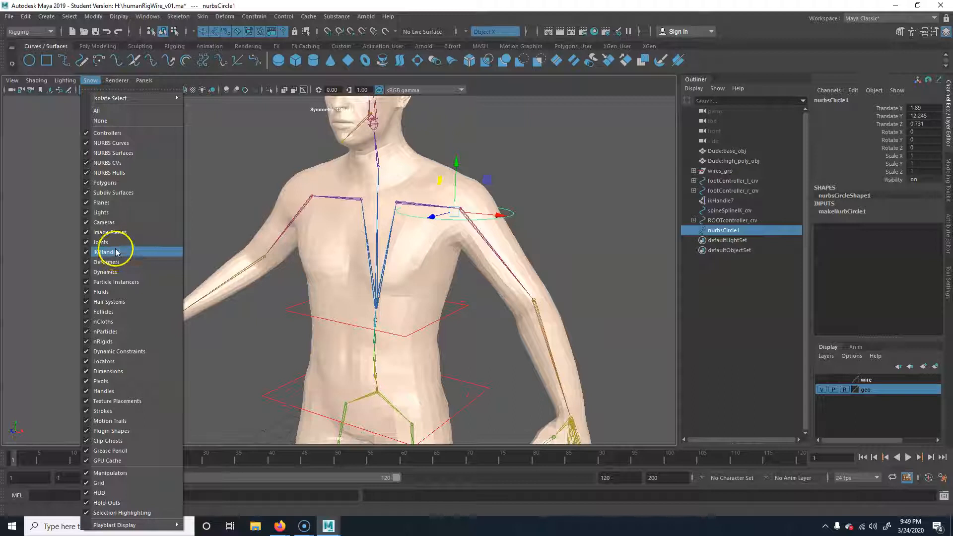
left_click(109, 172)
left_click(92, 81)
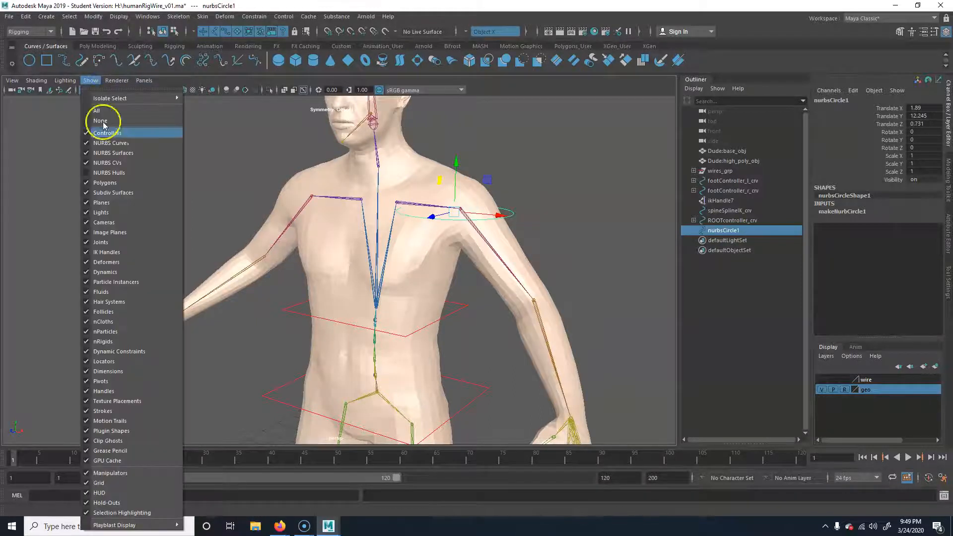
left_click(110, 172)
left_click(91, 80)
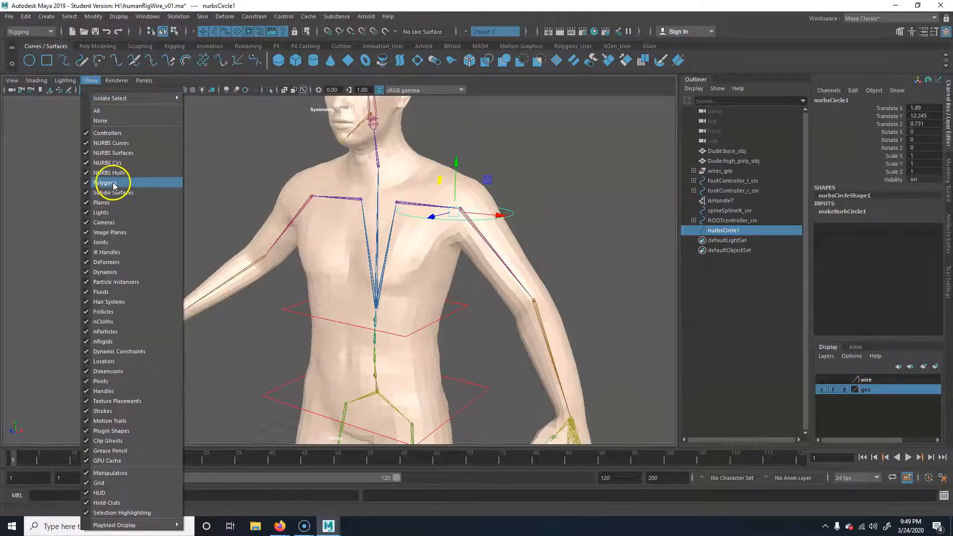
left_click(114, 183)
key("f")
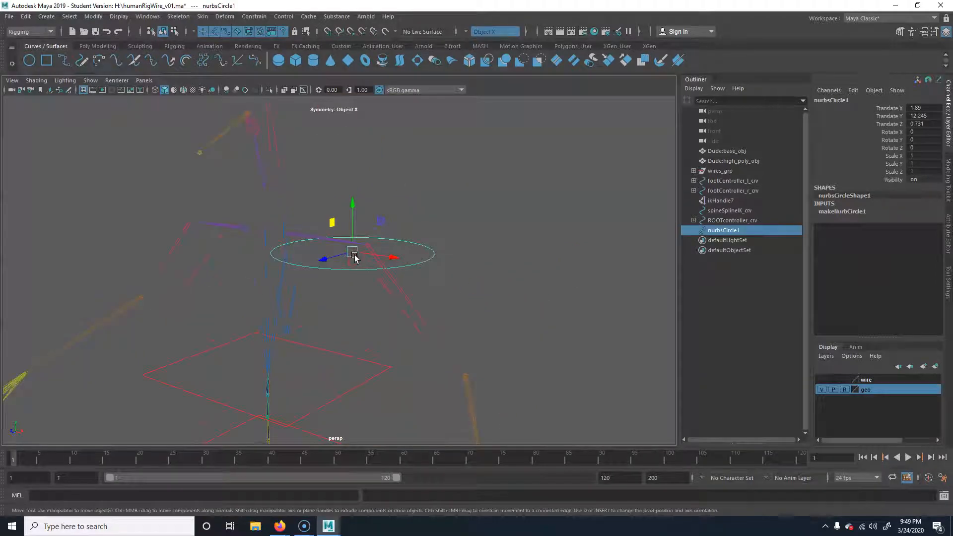
Move the circle onto the left shoulder joint and rotate it about 53.9 degrees in Z across the upper arm
left_click_drag(352, 265, 391, 266)
key("e")
left_click_drag(421, 229, 396, 173)
mouse_move(377, 269)
left_mouse_down("alt")
mouse_move(395, 269)
mouse_move(387, 268)
left_mouse_up("alt")
left_click_drag(440, 312, 434, 325, "alt")
Try an orient constraint from the circle to the left upper arm joint, undo it, and apply a parent constraint instead
left_click(427, 316, "shift")
left_click(261, 19)
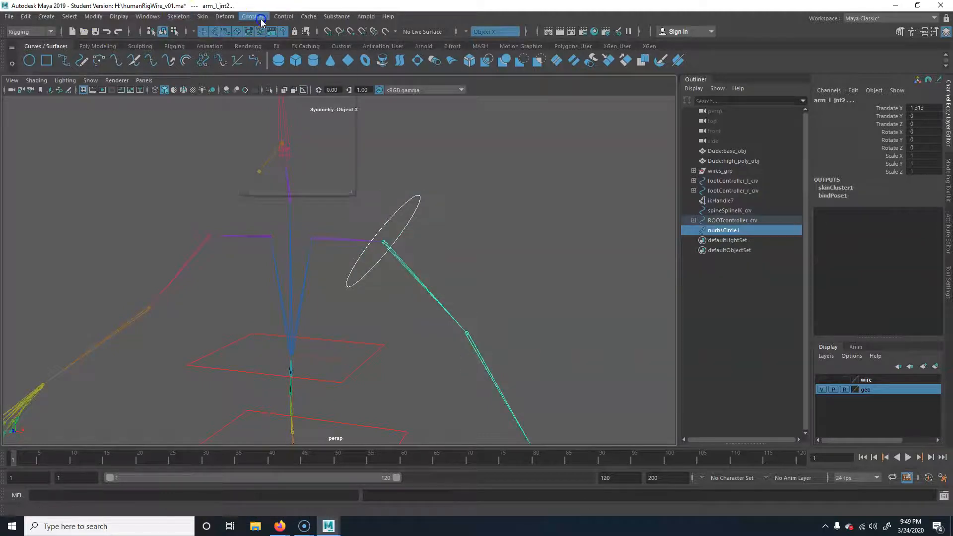
left_click(272, 61)
key("ctrl+z")
left_click(255, 18)
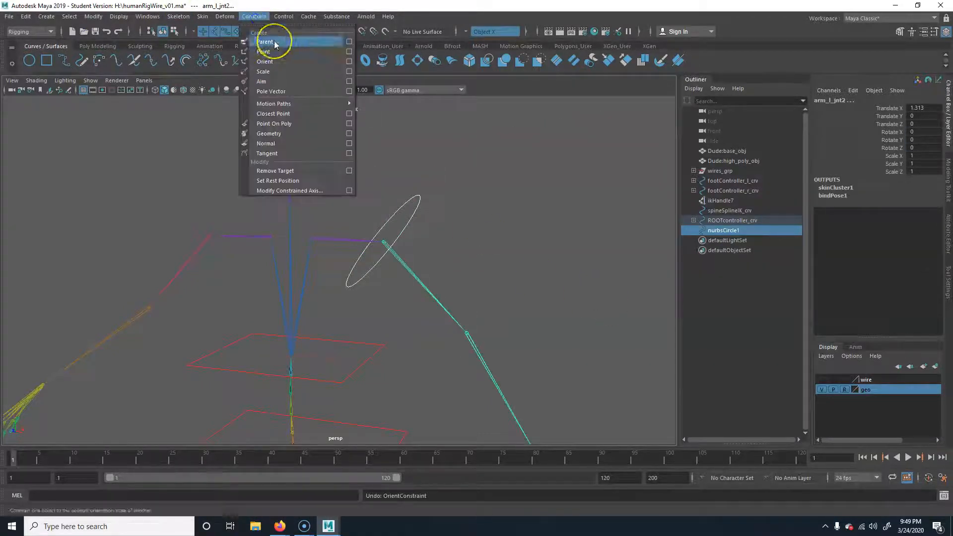
left_click(275, 43)
Test swinging the left arm by rotating the constrained circle, and undo the rotations and the parent constraint
left_click(455, 234)
left_click(411, 216)
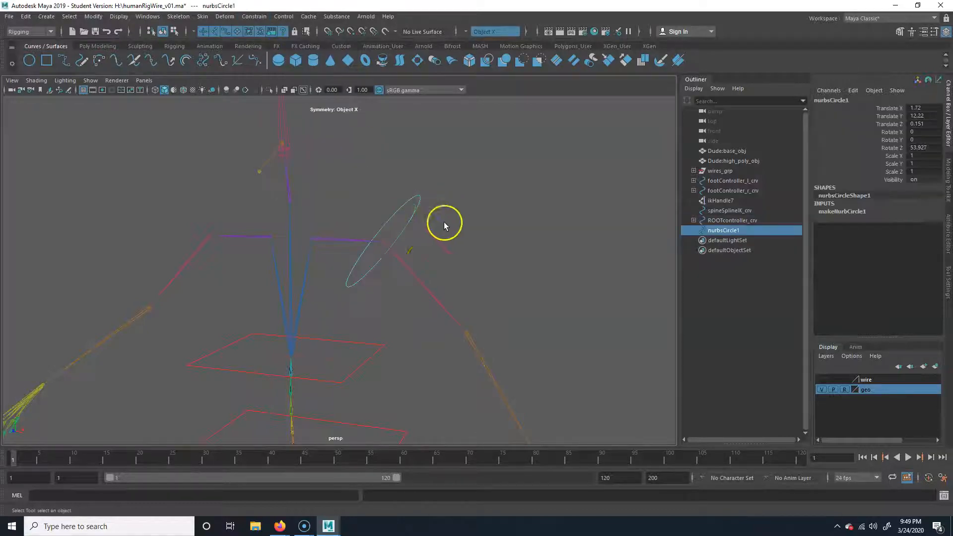
key("e")
left_click_drag(401, 267, 375, 259)
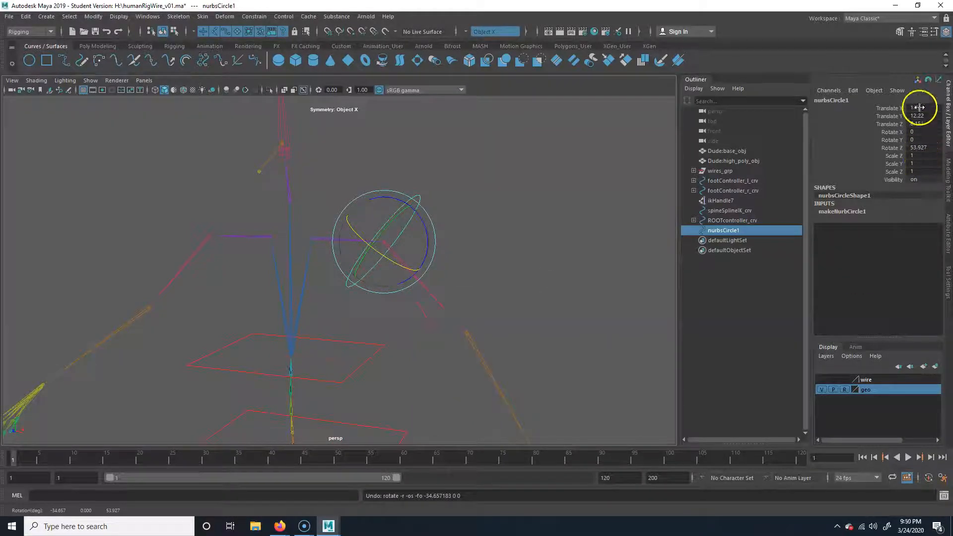
left_click_drag(410, 246, 410, 281)
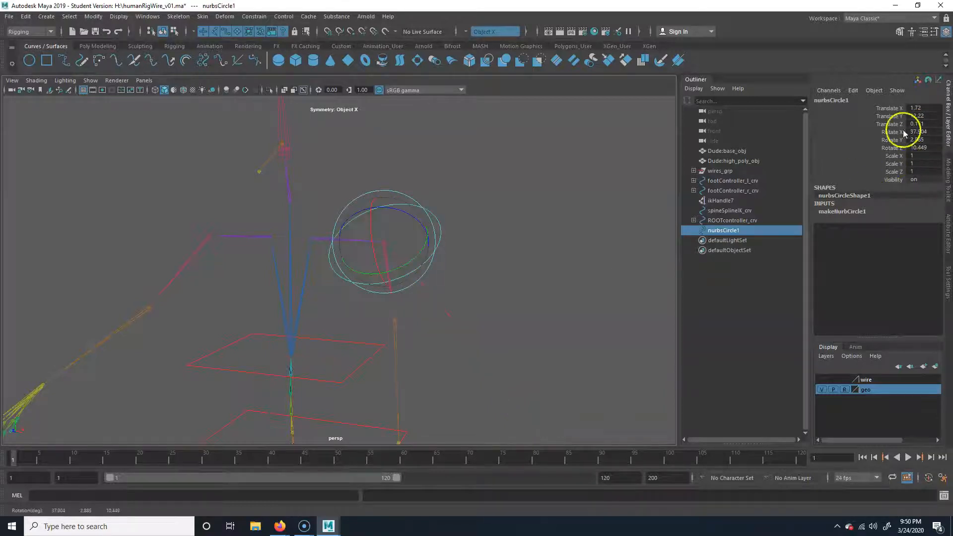
key("ctrl+z")
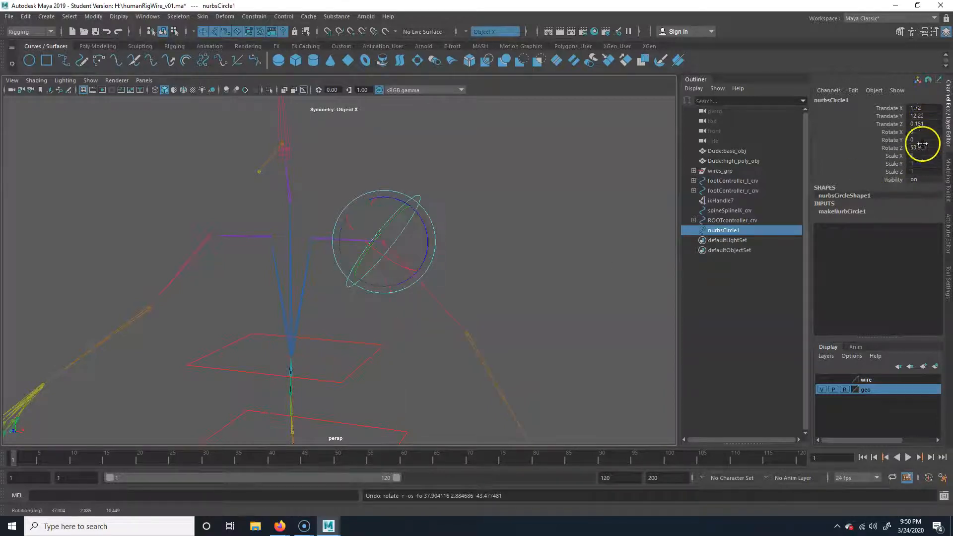
key("ctrl+z")
key("ctrl+z")
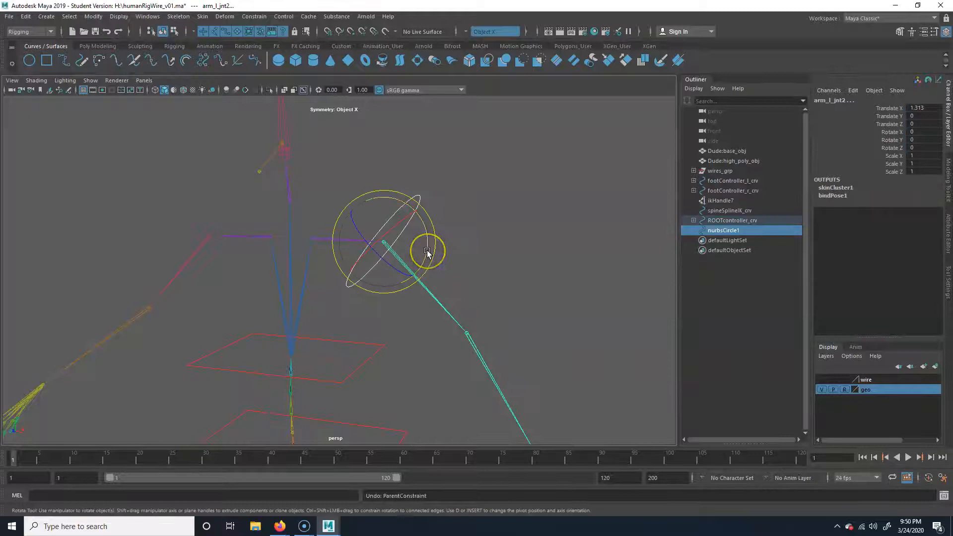
key("ctrl+z")
Freeze the transformations of the angled shoulder circle
left_click(434, 248)
left_click(404, 222)
left_click_drag(441, 249, 445, 253, "alt")
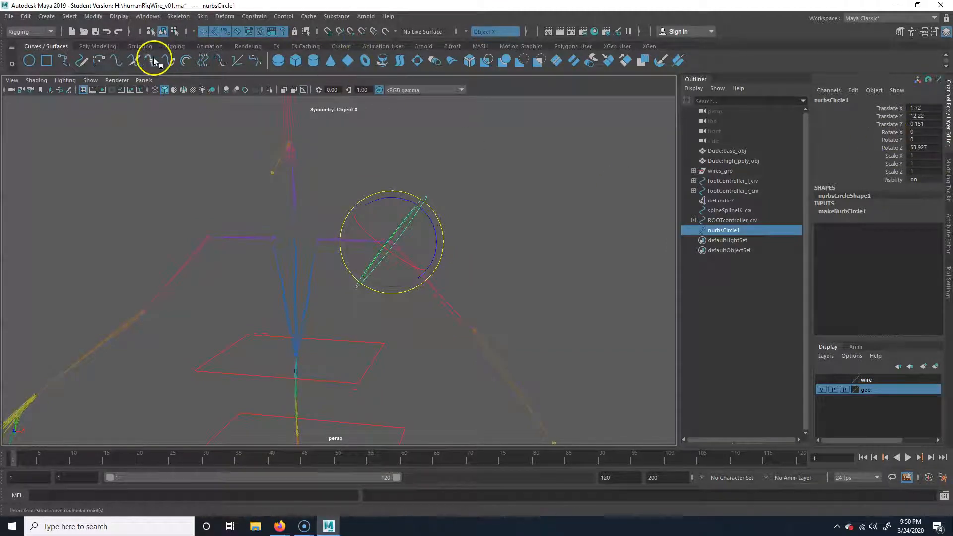
left_click(88, 17)
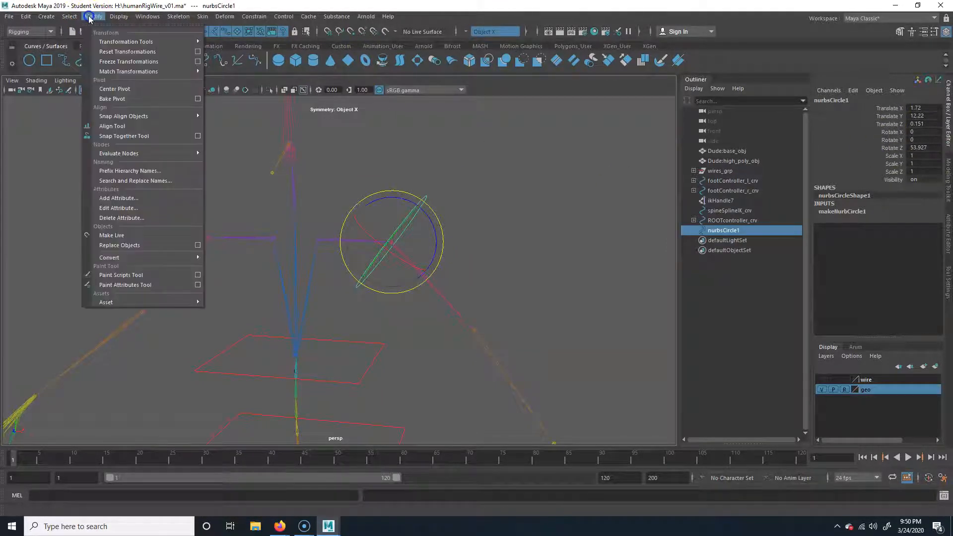
left_click(121, 69)
middle_click_drag(367, 282, 376, 279, "alt")
right_click_drag(376, 278, 453, 278, "alt")
middle_click_drag(453, 278, 401, 307, "alt")
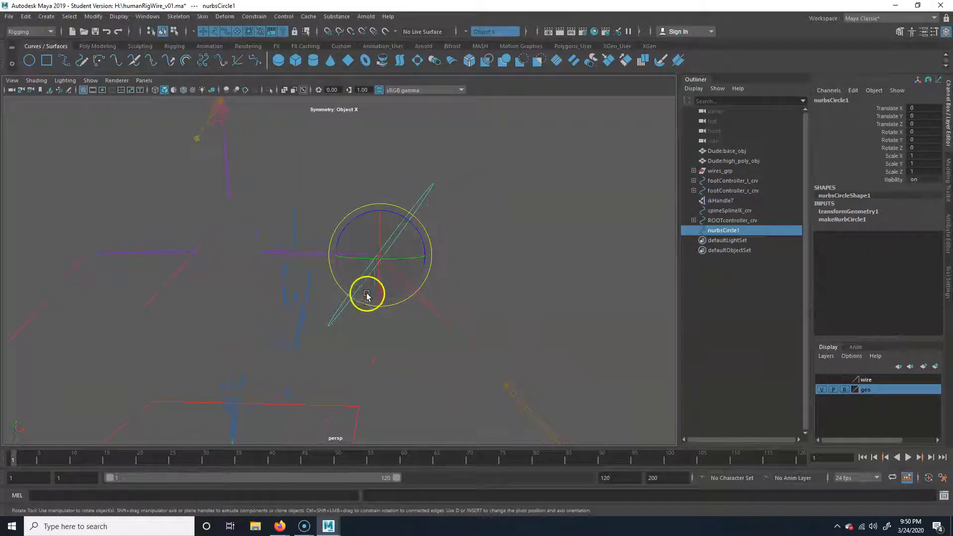
Test rotating the frozen circle around its axes, leaving it at about -46.6 degrees in Z
left_click_drag(397, 258, 388, 235, "alt")
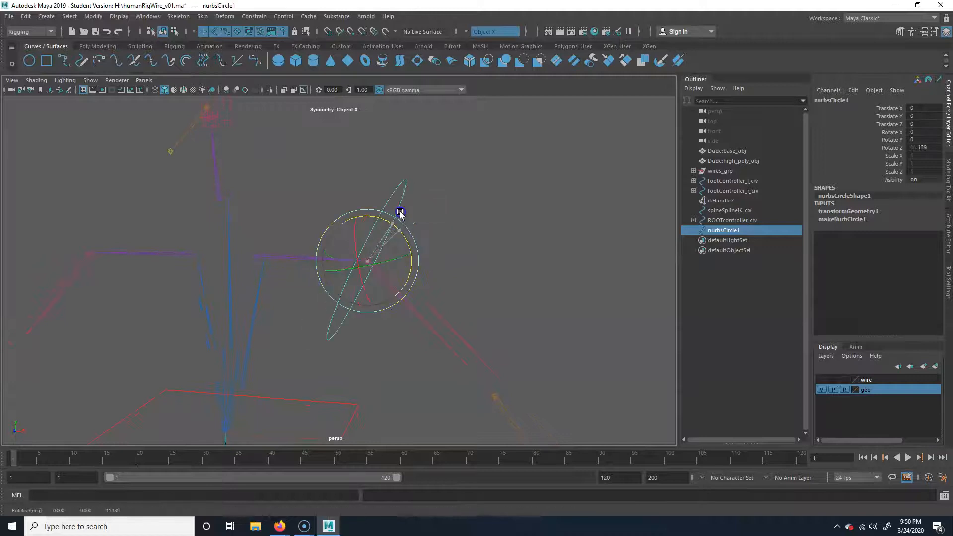
left_click_drag(427, 347, 450, 349, "alt")
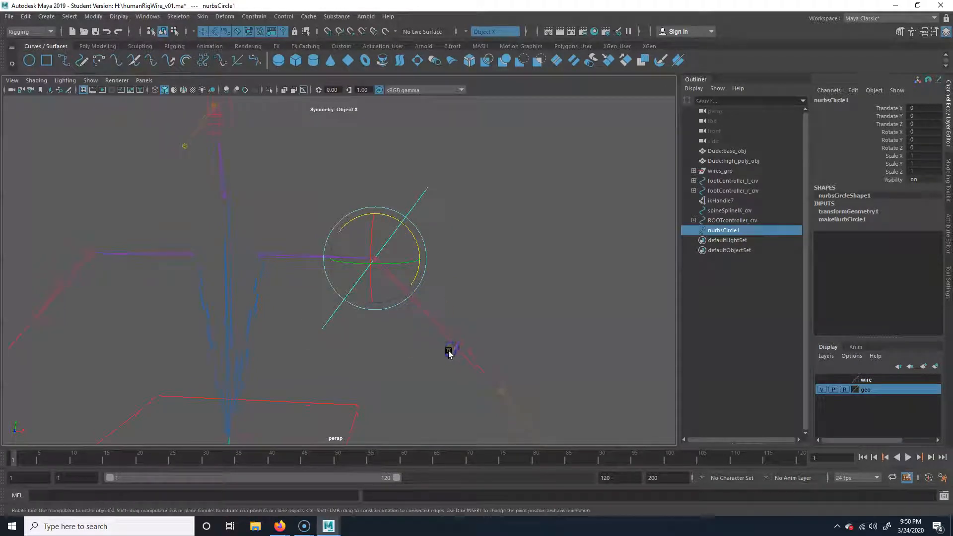
left_click_drag(412, 268, 419, 262, "alt")
key("w")
key("e")
left_click_drag(416, 221, 452, 213)
left_click(509, 331)
Check the rotated circle's local axes with the Move tool and freeze its transformations again
key("w")
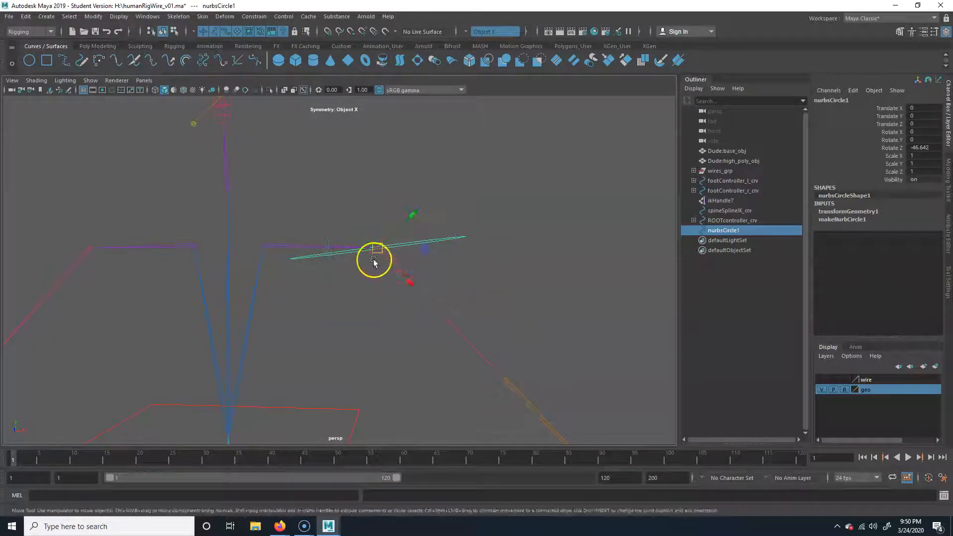
left_click_drag(385, 259, 499, 329, "alt")
left_click_drag(423, 273, 550, 221, "alt")
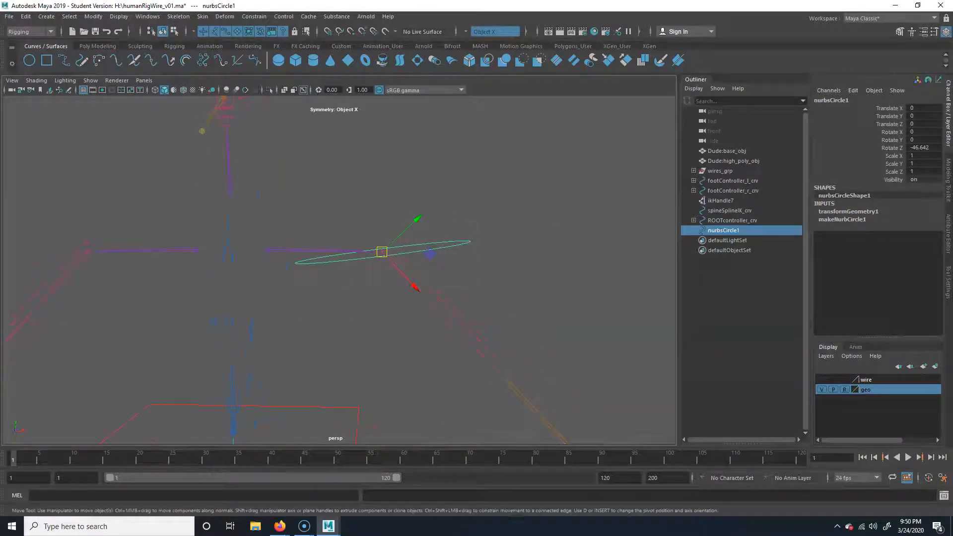
left_click(94, 17)
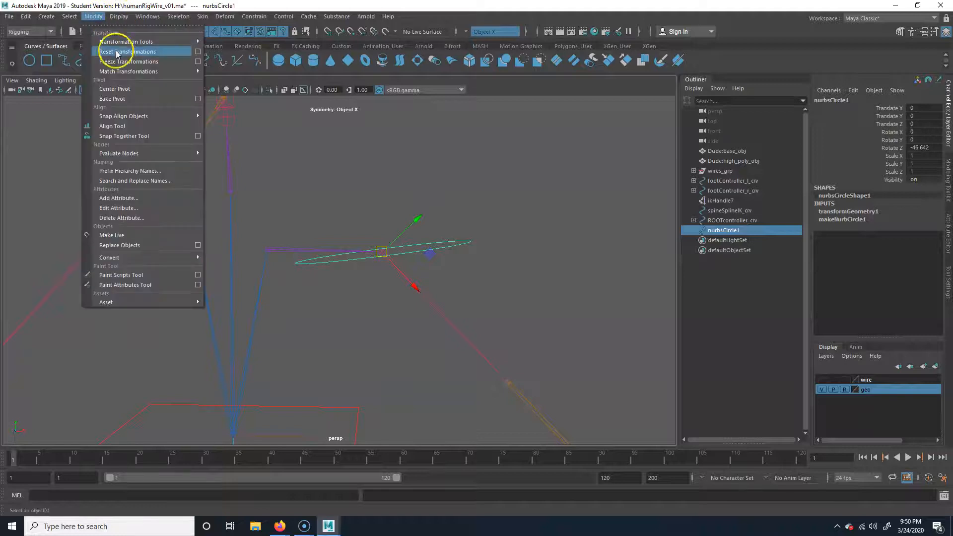
left_click(119, 61)
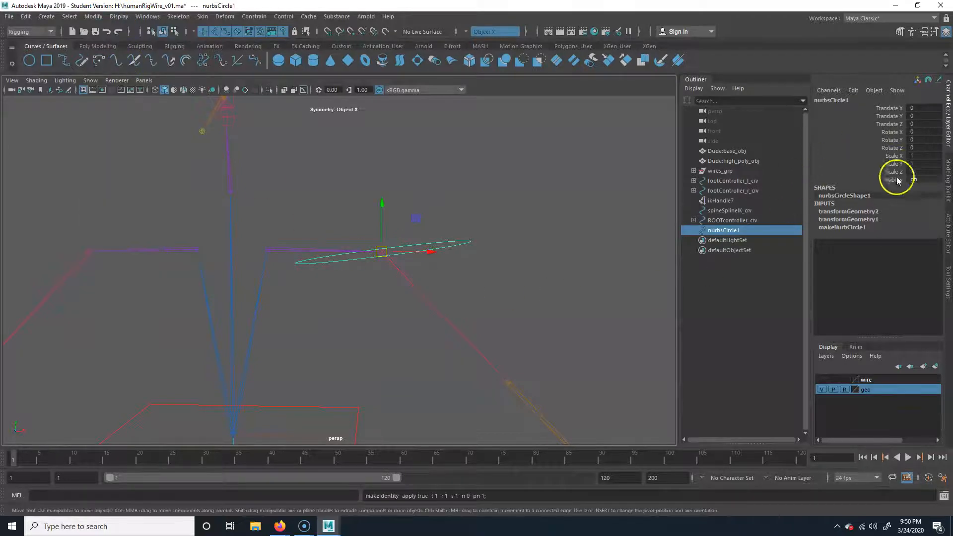
Delete the shoulder control circle and bring the whole rig into view
key("Delete")
left_click(403, 287)
right_click_drag(498, 317, 248, 293, "alt")
middle_click_drag(350, 303, 327, 248, "alt")
left_click_drag(327, 248, 373, 326, "alt")
right_click_drag(372, 325, 298, 289, "alt")
right_click_drag(447, 315, 367, 322, "alt")
middle_click_drag(366, 321, 316, 304, "alt")
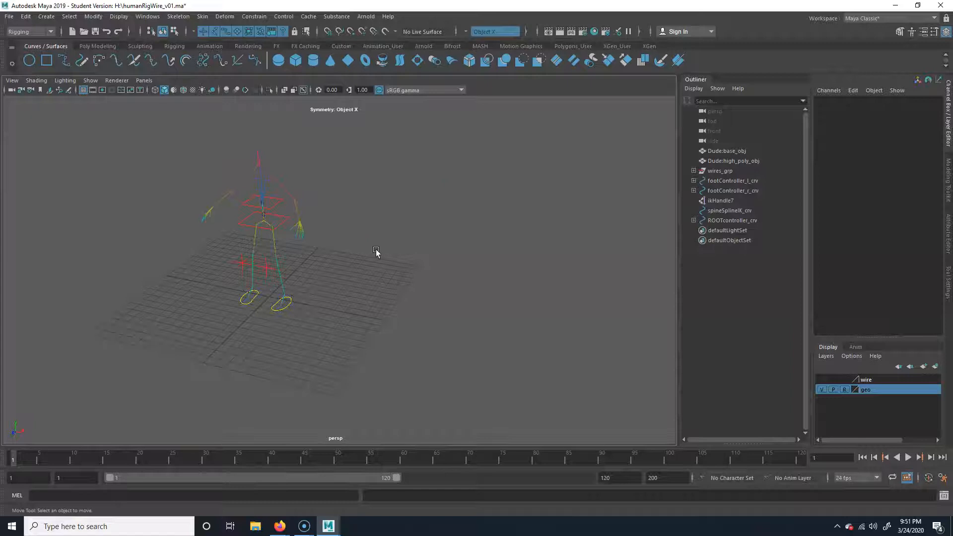
Create a polygon cube, move it to about 14.76 in X beside the rig, and show polygon objects again
left_click(98, 46)
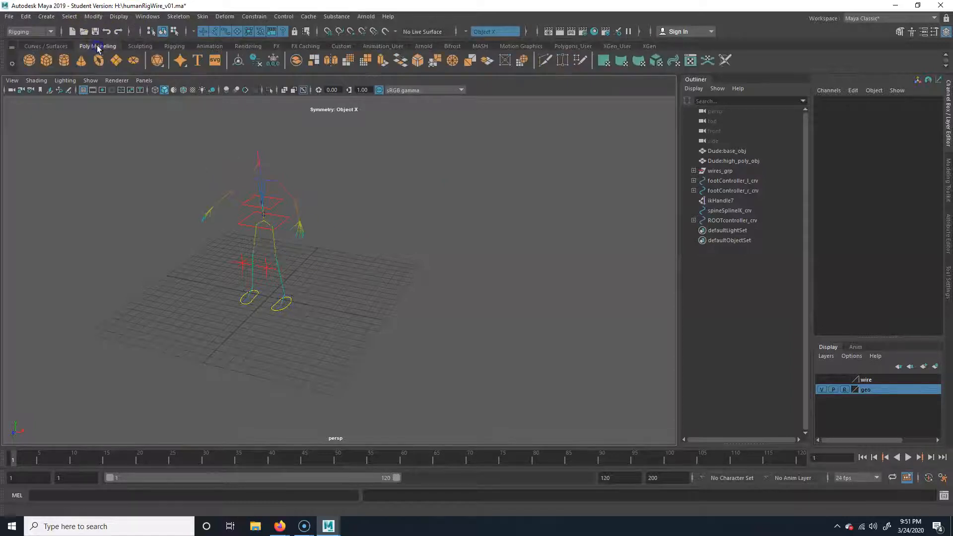
left_click_drag(292, 304, 417, 319)
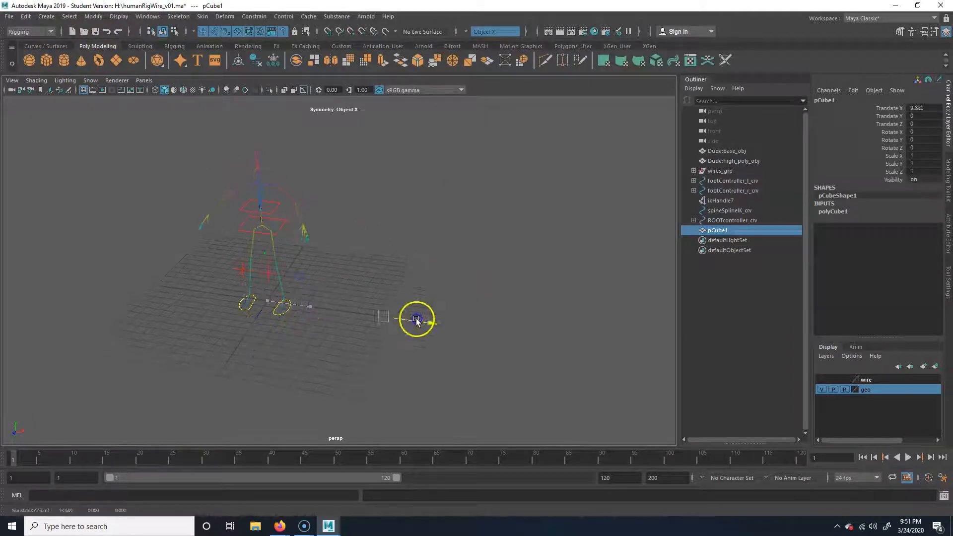
left_click(90, 80)
left_click(104, 182)
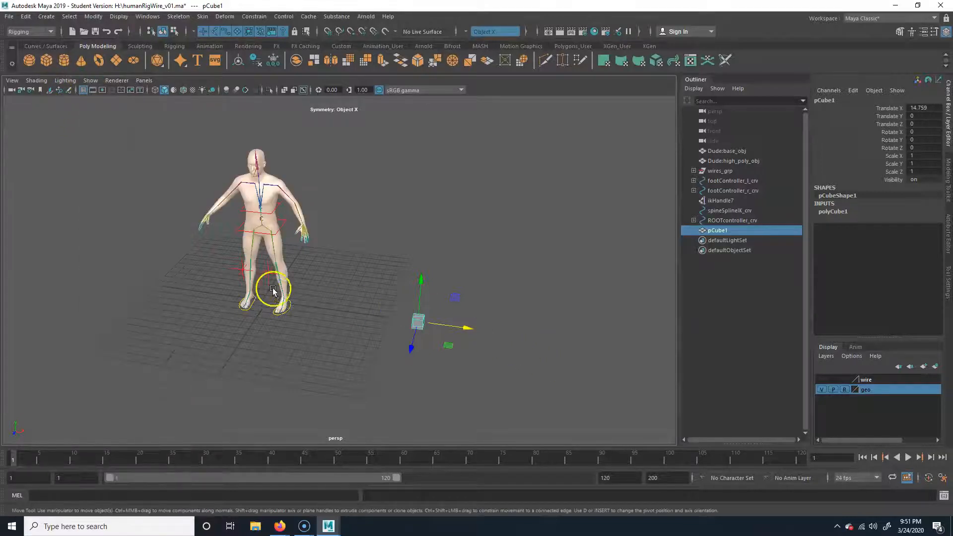
Rotate the cube to about -38.7 degrees in Z, then test spinning it in Y and undo the spin
scroll(268, 283, "up", 5)
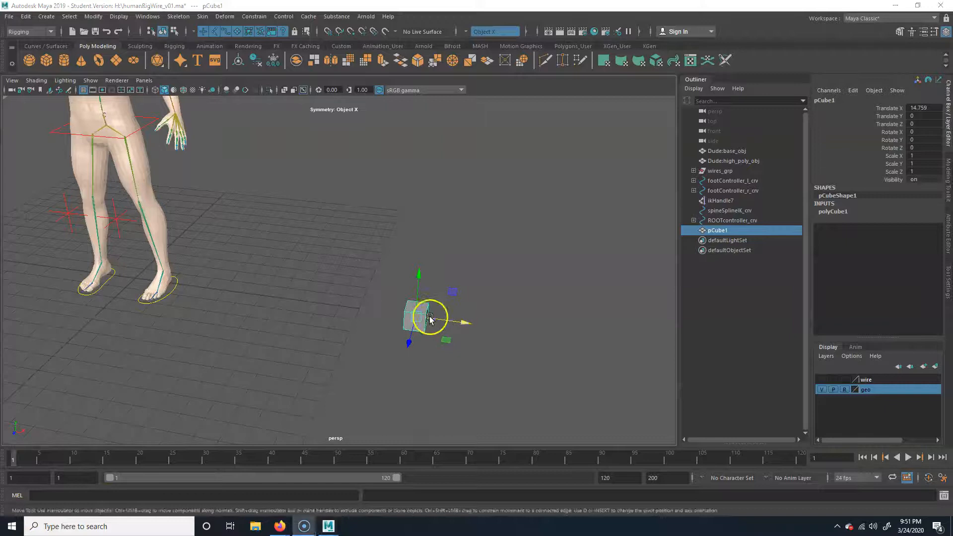
left_click_drag(429, 318, 440, 307, "alt")
key("e")
left_click_drag(453, 266, 470, 351)
left_click_drag(417, 323, 487, 346)
key("ctrl+z")
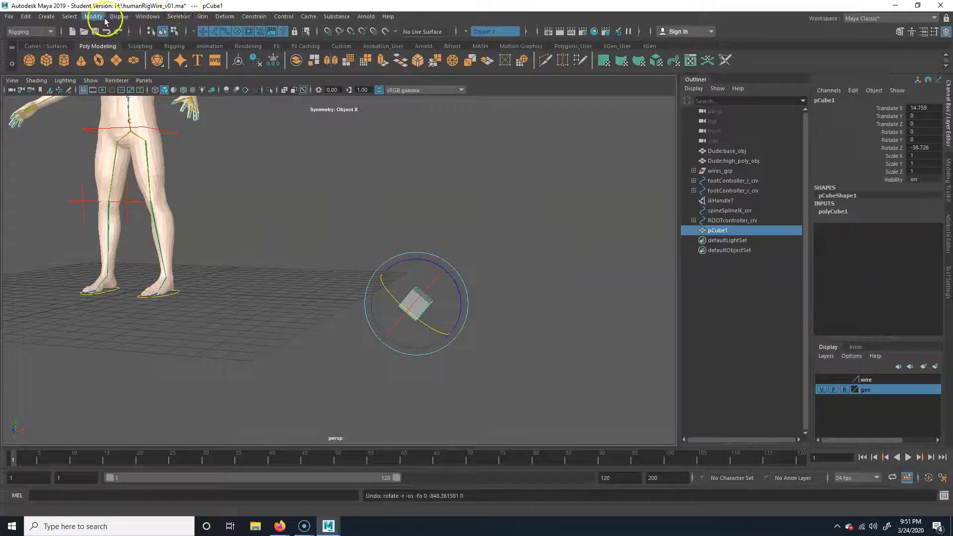
Try freezing the tilted cube's transformations, and undo the freeze and the Z rotation
left_click(93, 17)
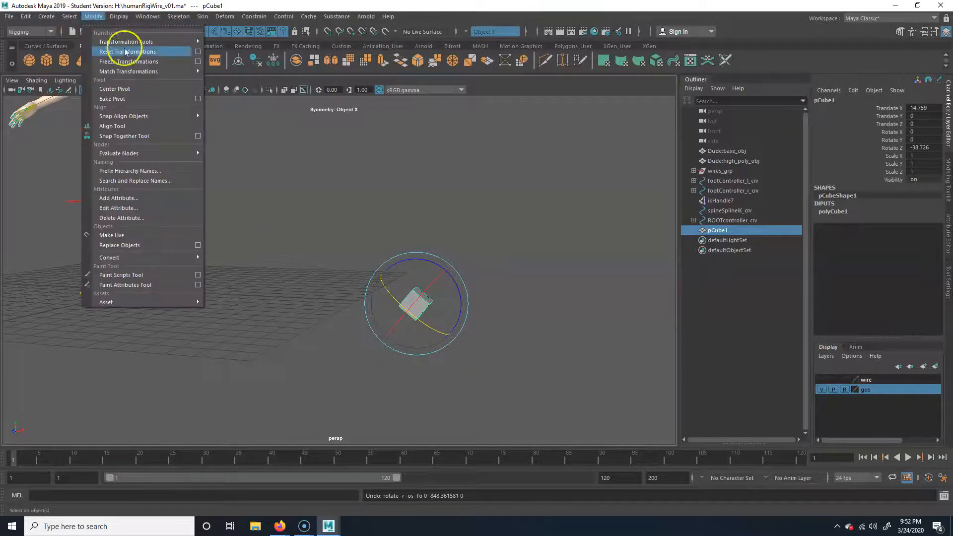
left_click(124, 61)
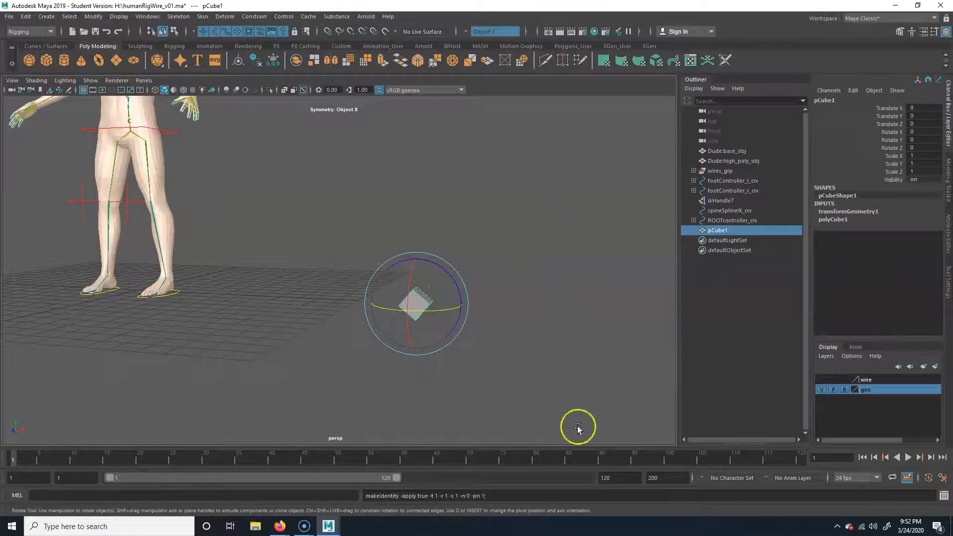
key("ctrl+z")
key("ctrl+z")
Duplicate the cube and move the copy to about 16.49 in X and -1.43 in Y
left_click_drag(476, 322, 519, 320, "alt")
key("ctrl+d")
key("w")
left_click_drag(519, 320, 461, 344, "alt")
right_click_drag(461, 344, 566, 334, "alt")
middle_click_drag(566, 333, 455, 333, "alt")
left_click_drag(463, 273, 436, 320)
middle_click_drag(452, 345, 466, 301, "alt")
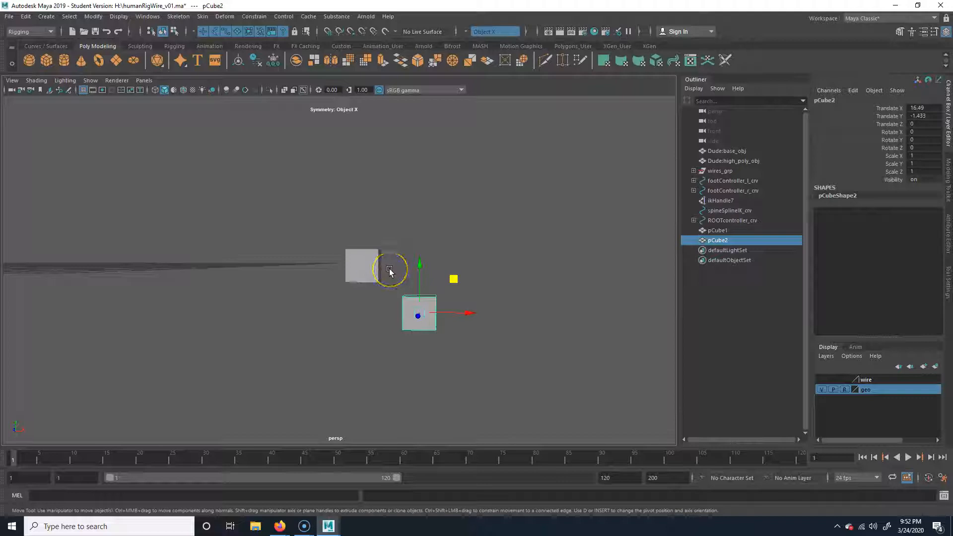
Rotate the first cube to about -59 degrees in Z
left_click(362, 268)
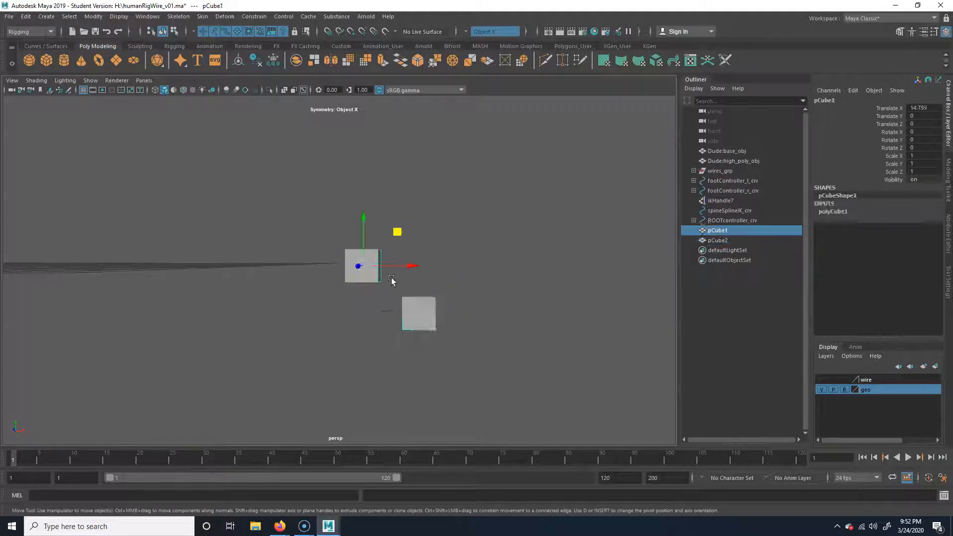
key("e")
left_click_drag(404, 249, 409, 291)
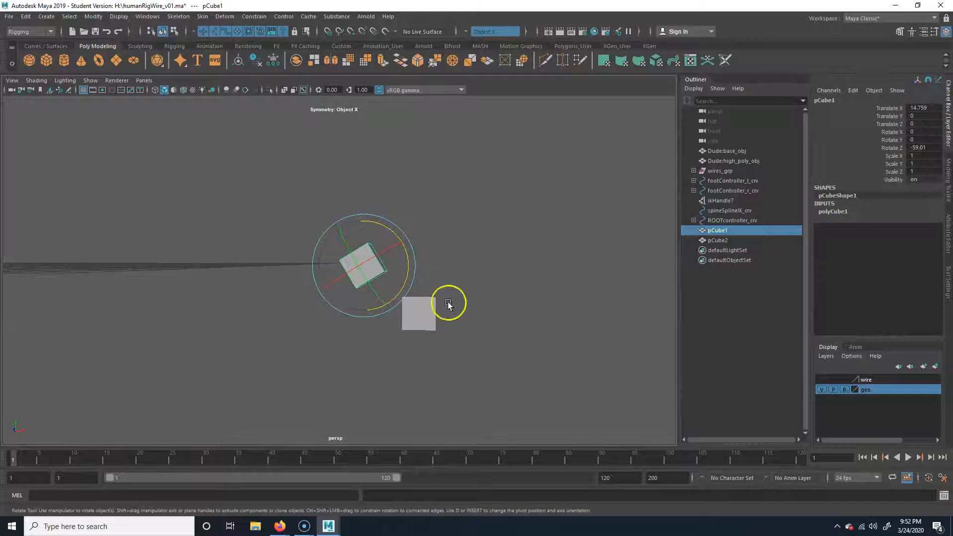
left_click_drag(449, 302, 432, 334, "alt")
Parent the second cube under the rotated first cube
left_click(435, 327)
left_click(366, 284, "shift")
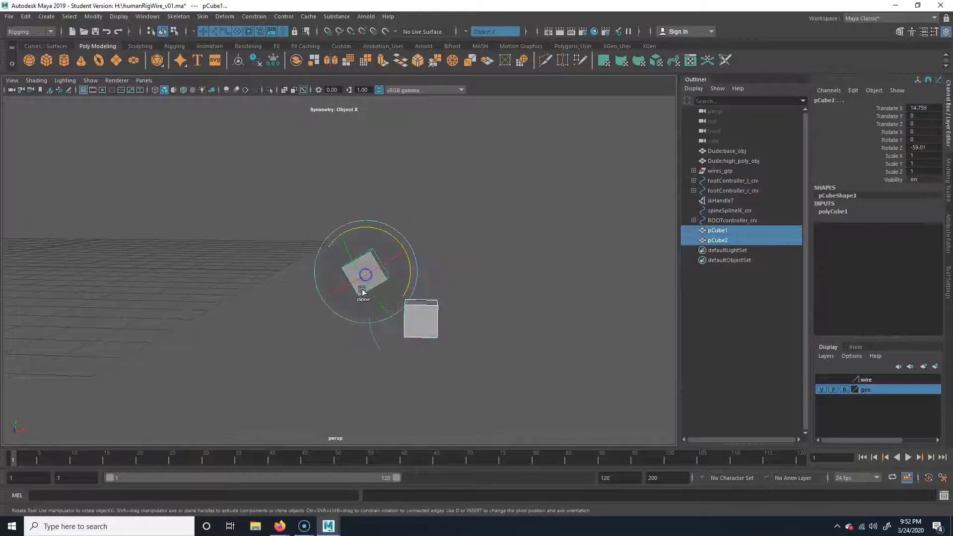
key("ctrl+z")
left_click(368, 274, "shift")
key("p")
Test rotating the parent cube to move its child, and undo the rotation
left_click(502, 206)
left_click(374, 278)
left_click_drag(398, 243, 401, 245)
key("ctrl+z")
Check the second cube's transform values while parented, undo the parenting, and check them again
left_click(486, 262)
left_click(423, 320)
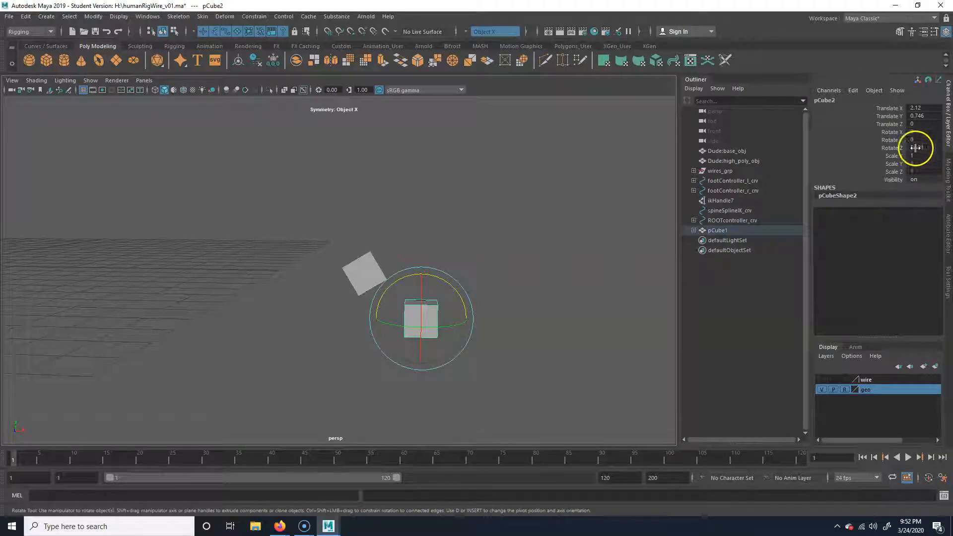
left_click(389, 310)
left_click(414, 301)
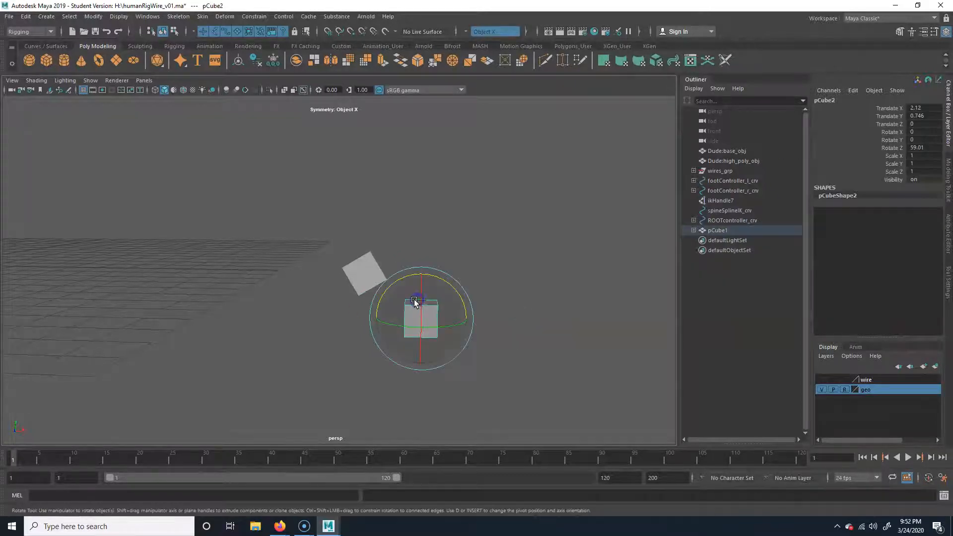
left_click(516, 265)
left_click(419, 311)
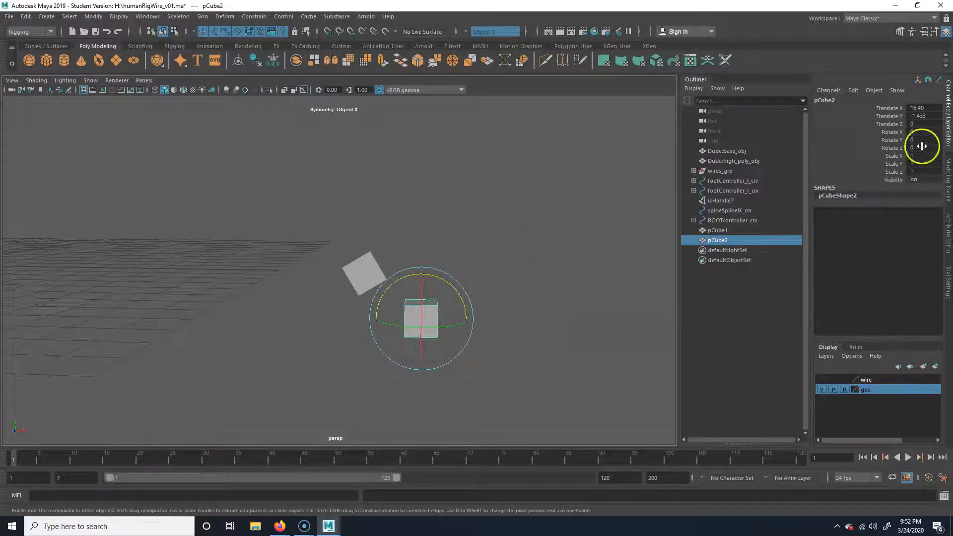
Parent the second cube under the rotated first cube again and compare both cubes' transform values
left_click(359, 261)
left_click(432, 317)
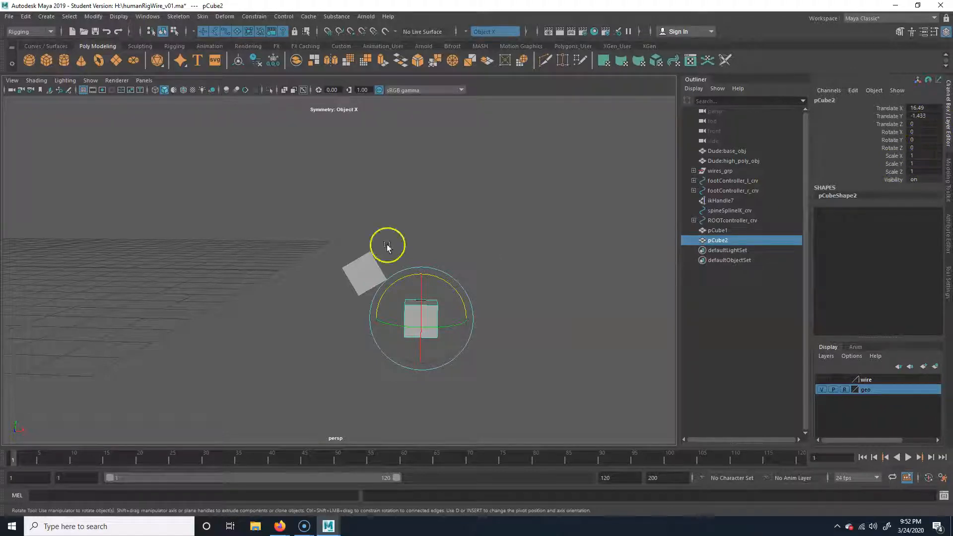
left_click(367, 292, "shift")
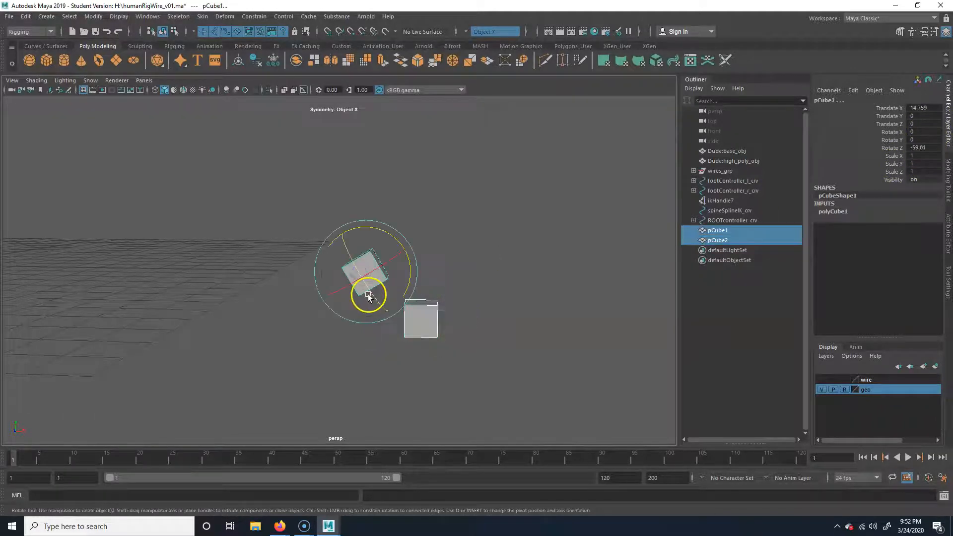
key("p")
left_click(490, 230)
left_click(433, 314)
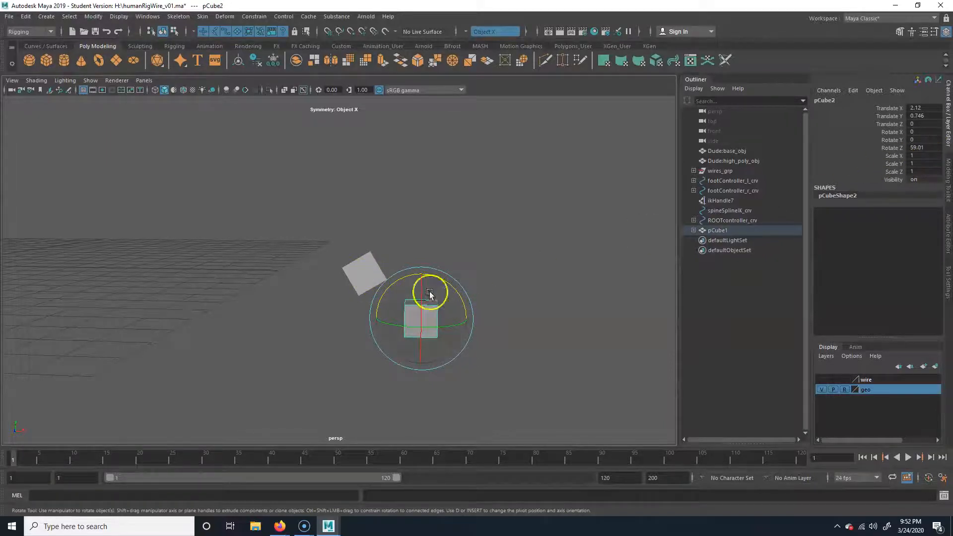
left_click(361, 275)
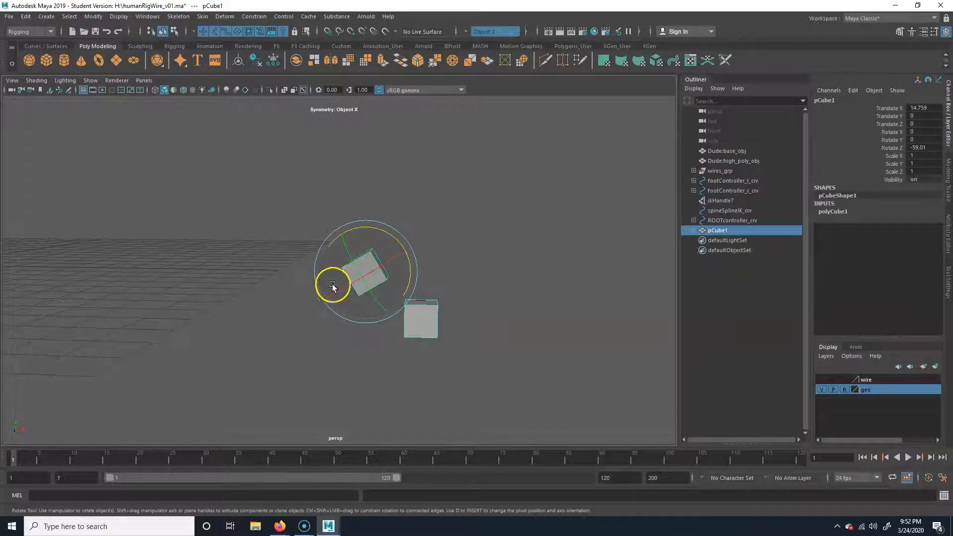
left_click(430, 321)
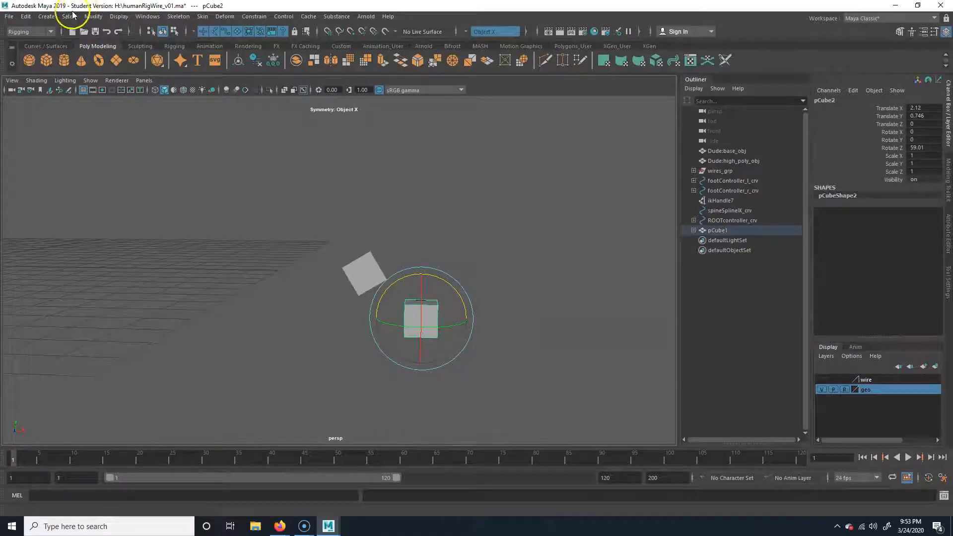
Freeze the child cube's transformations, and test rotating it about 113 degrees in X before undoing the rotation
left_click(93, 16)
left_click(119, 48)
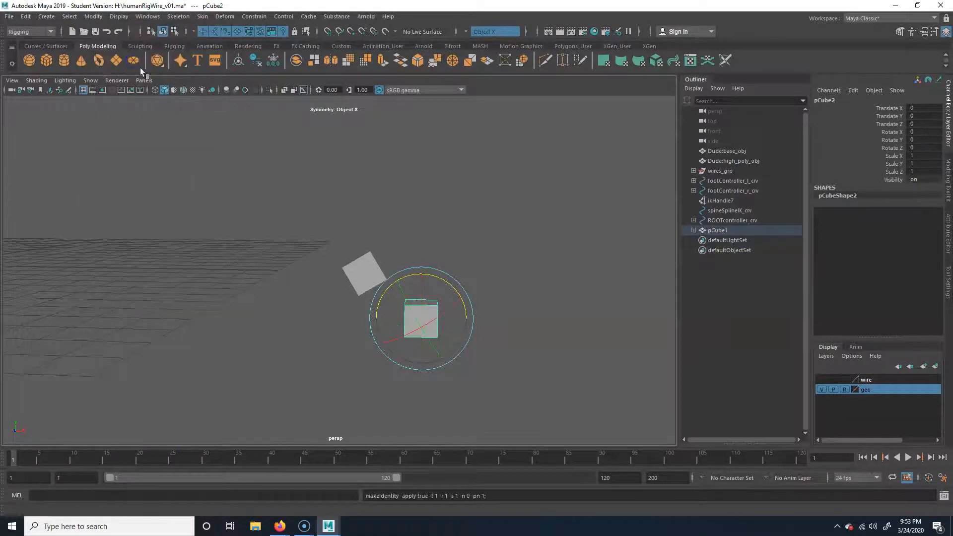
left_click_drag(477, 313, 453, 319, "alt")
left_click(369, 258)
left_click(467, 317)
left_click_drag(478, 300, 526, 279)
left_click(347, 257)
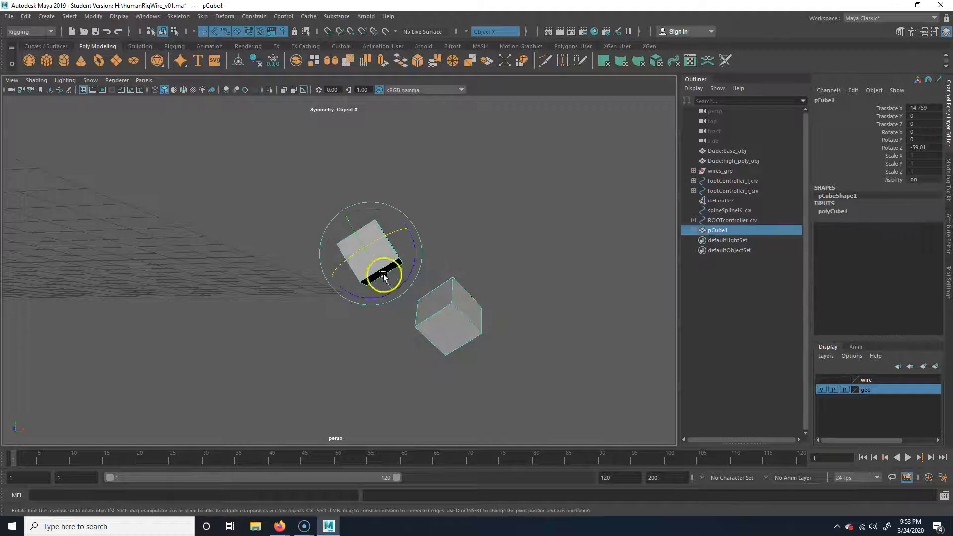
key("ctrl+z")
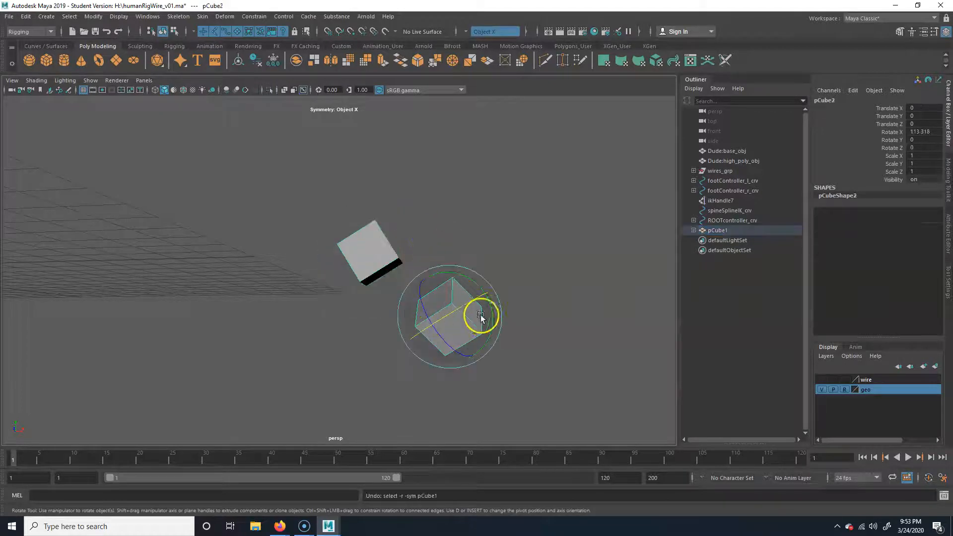
key("ctrl+z")
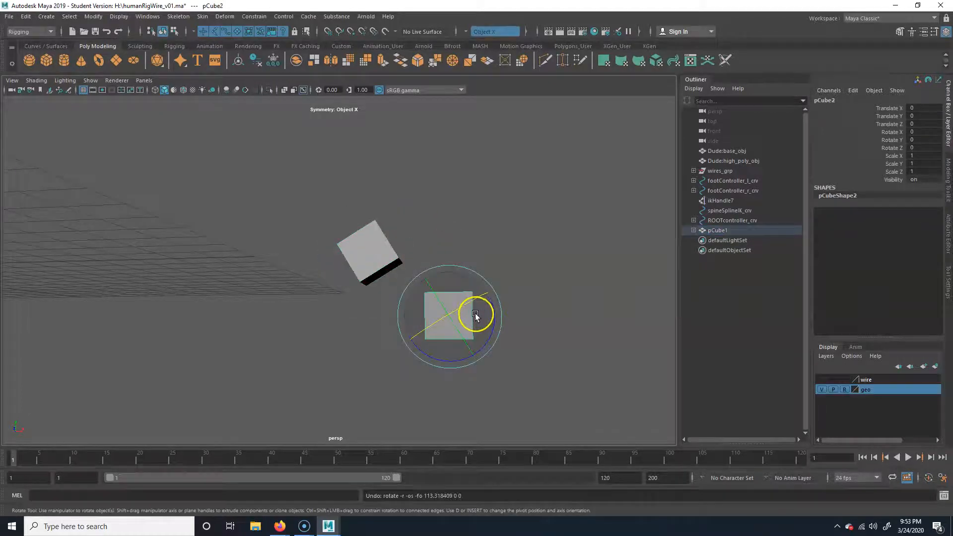
Compare the rotation values and rotation axes of the parent cube and the frozen child cube
left_click(382, 248)
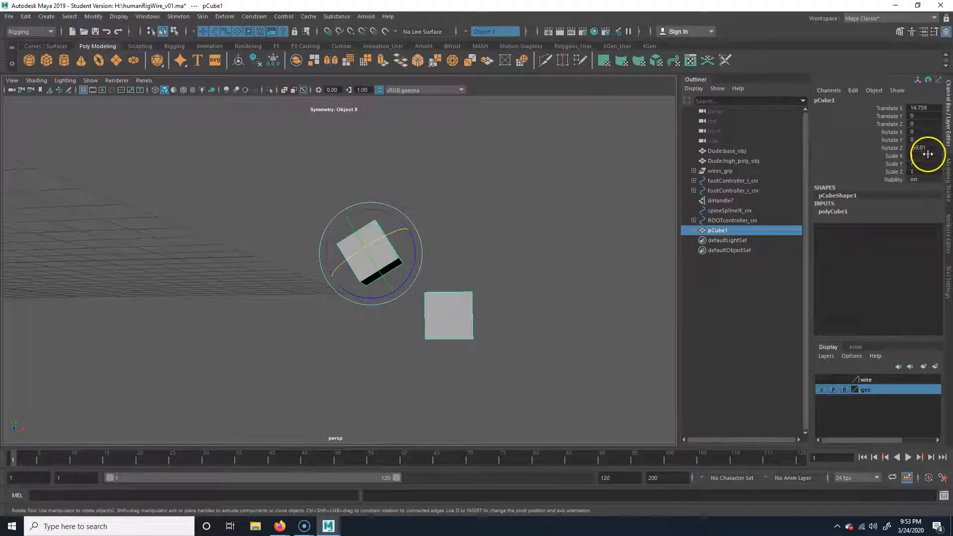
left_click(487, 343)
left_click(451, 318)
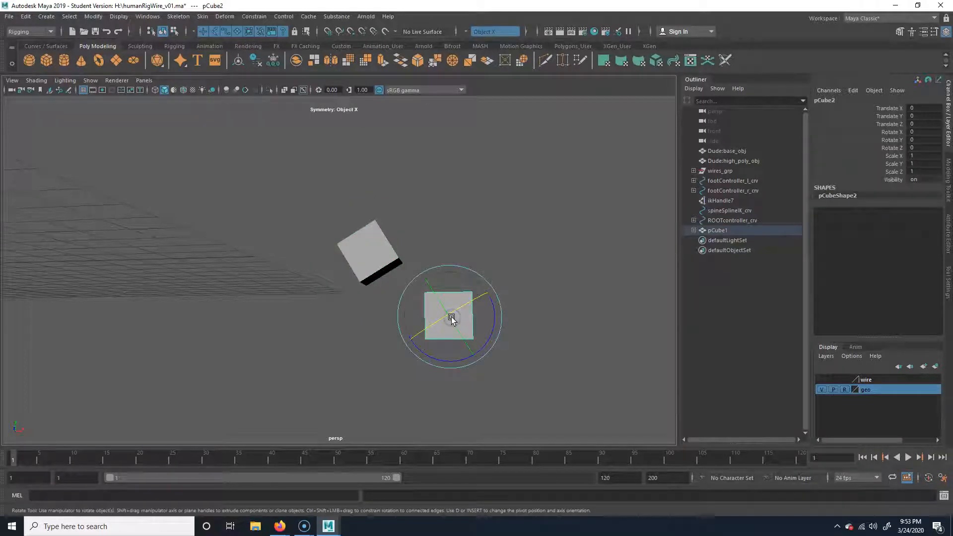
left_click(374, 256)
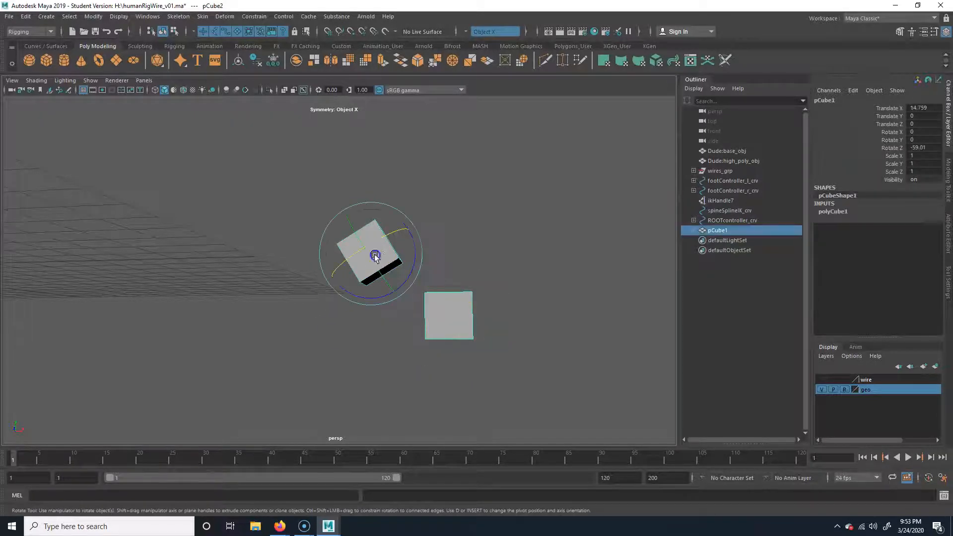
left_click(474, 259)
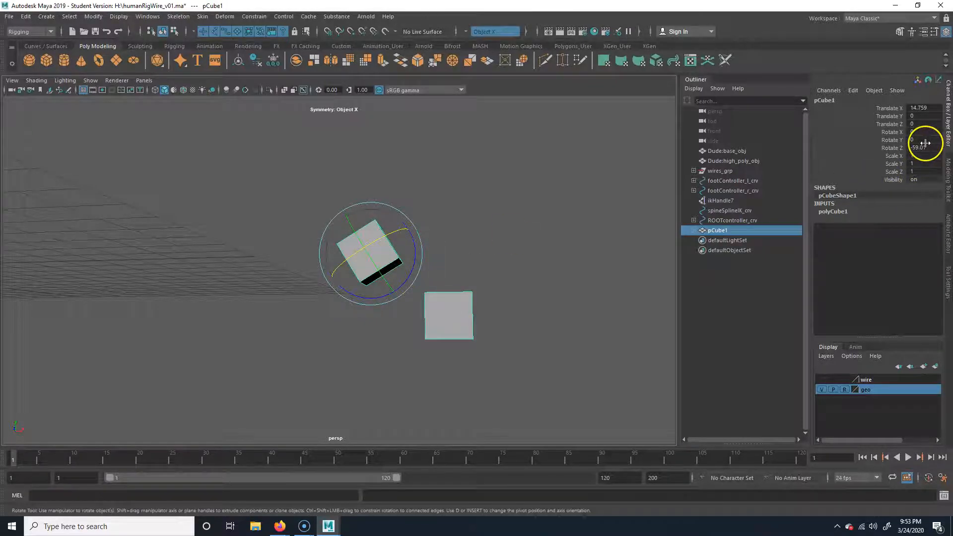
Freeze the parent cube's transformations, and test rotating the child cube about -46 degrees in Y before undoing the rotation
left_click(99, 16)
left_click(114, 61)
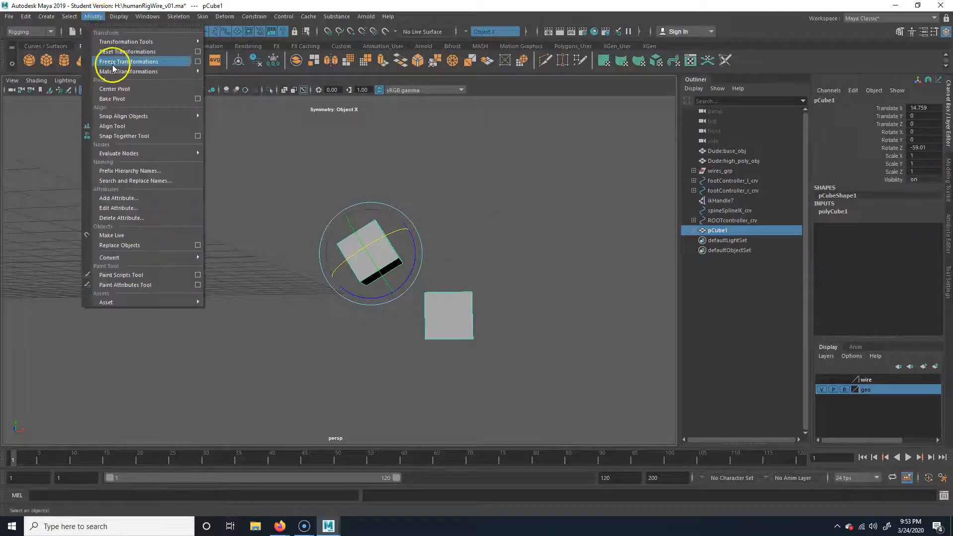
left_click(700, 230)
left_click_drag(365, 240, 360, 283)
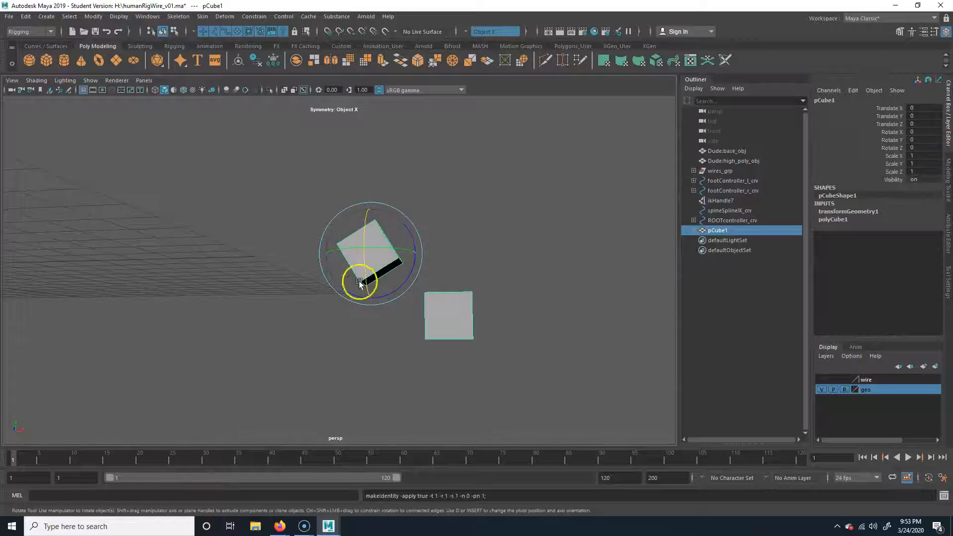
left_click(450, 329)
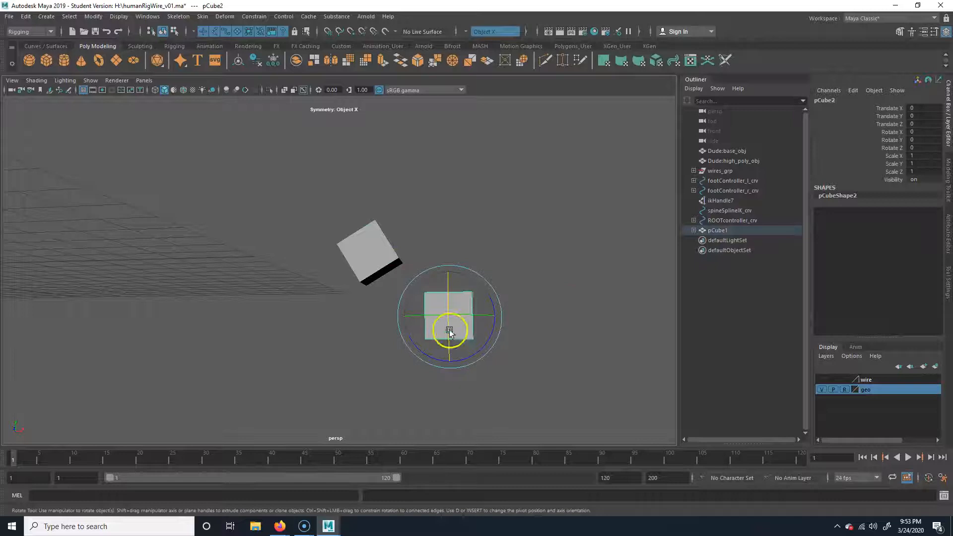
left_click_drag(483, 311, 466, 342)
key("ctrl+z")
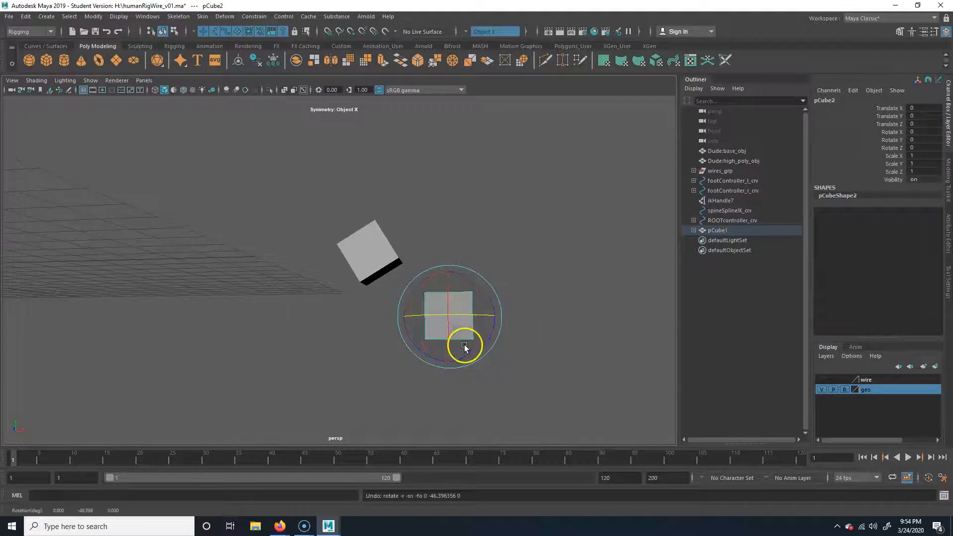
Delete both test cubes from the scene
left_click_drag(360, 321, 509, 217)
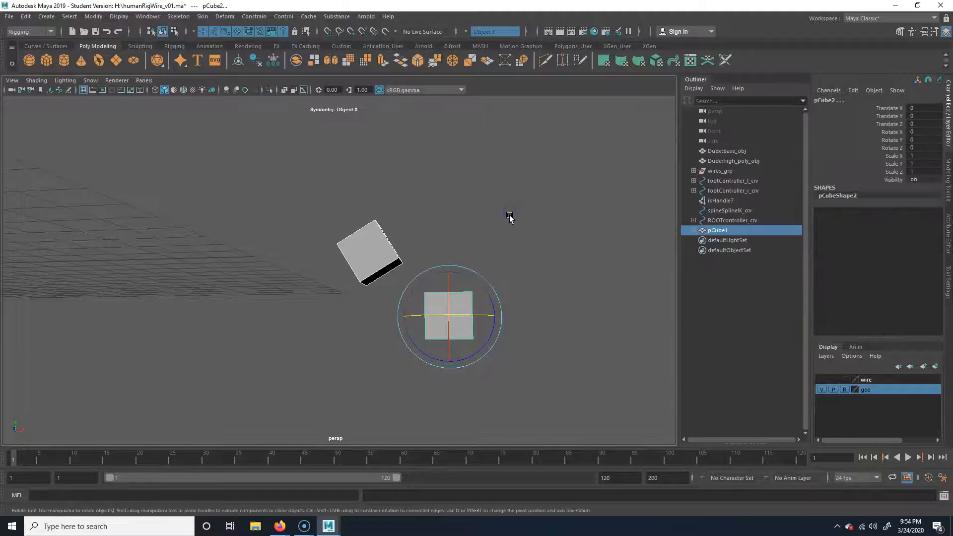
key("Delete")
Hide the character's polygon geometry in the perspective view, leaving the skeleton and control curves displayed
left_click_drag(293, 236, 293, 284, "alt")
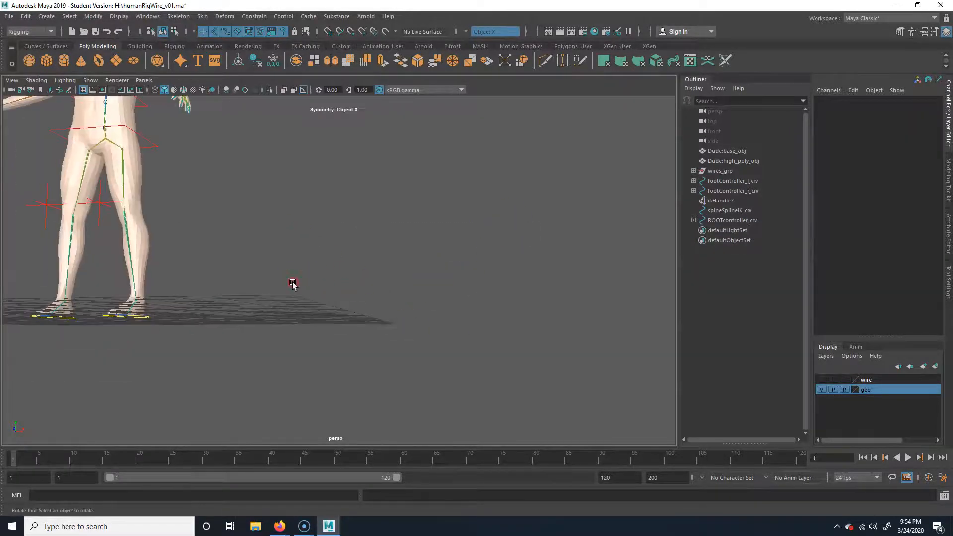
middle_click_drag(395, 247, 423, 275, "alt")
middle_click_drag(460, 246, 488, 291, "alt")
right_click_drag(487, 291, 386, 258, "alt")
middle_click_drag(387, 258, 429, 329, "alt")
right_click_drag(430, 328, 471, 338, "alt")
middle_click_drag(471, 354, 504, 328, "alt")
left_click_drag(504, 329, 441, 346, "alt")
right_click_drag(442, 347, 491, 307, "alt")
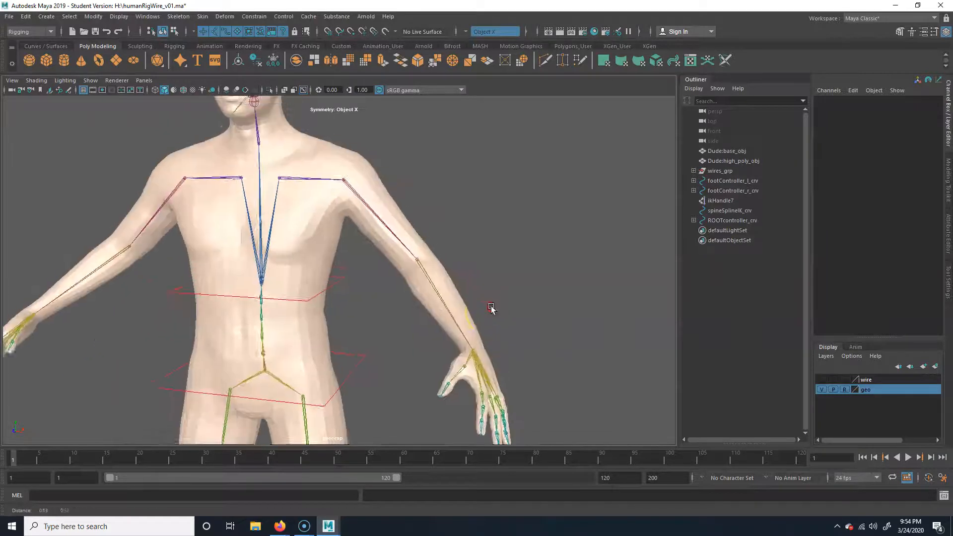
middle_click_drag(491, 307, 484, 394, "alt")
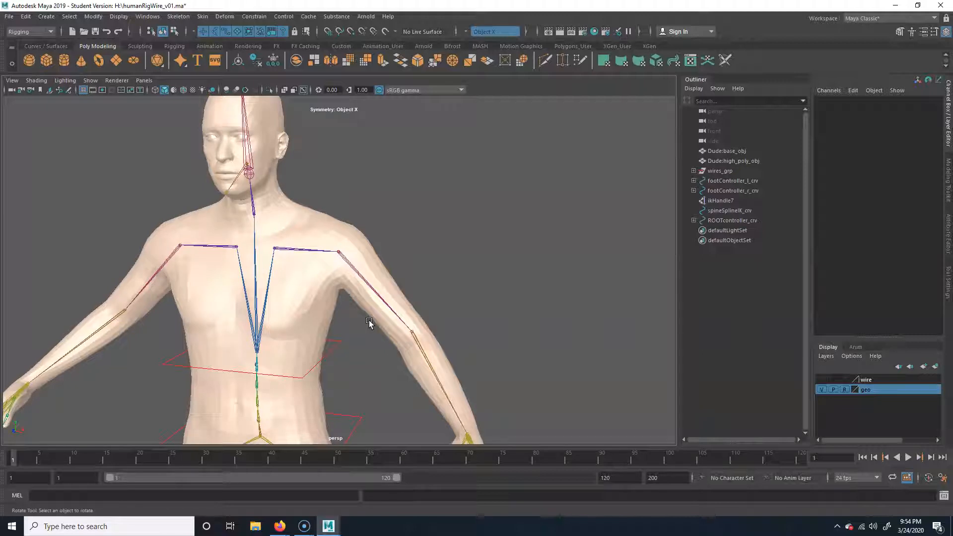
left_click_drag(440, 258, 458, 251, "alt")
right_click_drag(489, 244, 349, 285, "alt")
middle_click_drag(348, 285, 375, 254, "alt")
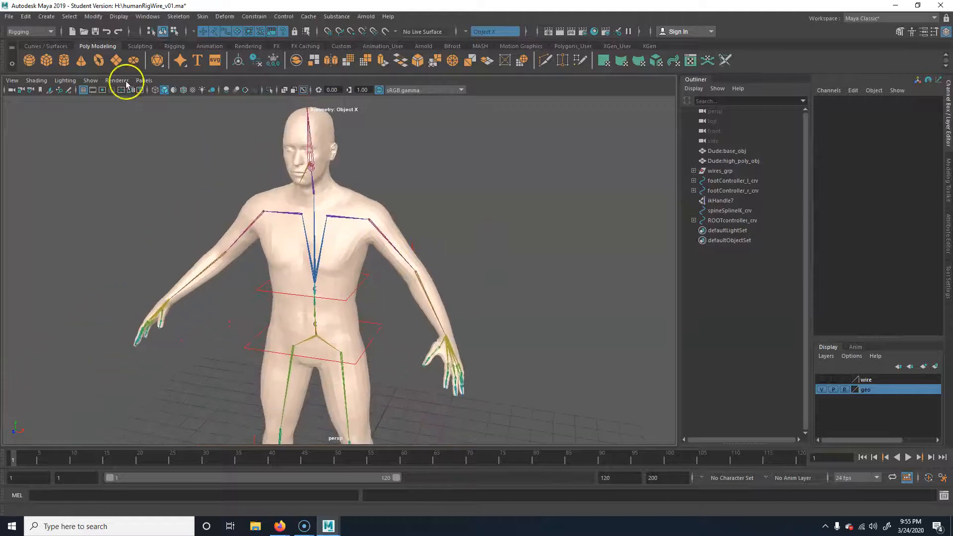
left_click(93, 80)
left_click(105, 183)
left_click_drag(472, 262, 366, 212, "alt")
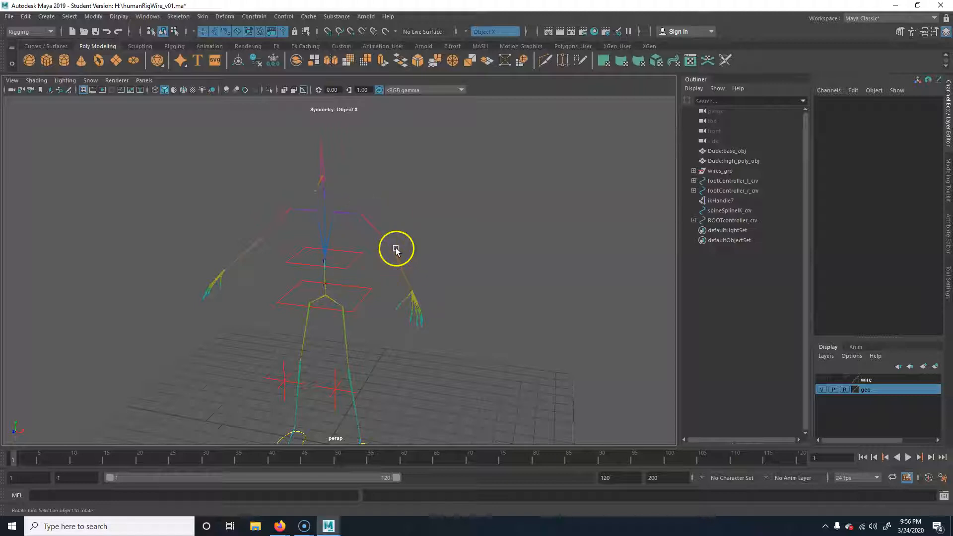
Inspect the root controller and the square control above it on the torso, and clear the selection
middle_click_drag(381, 334, 367, 234, "alt")
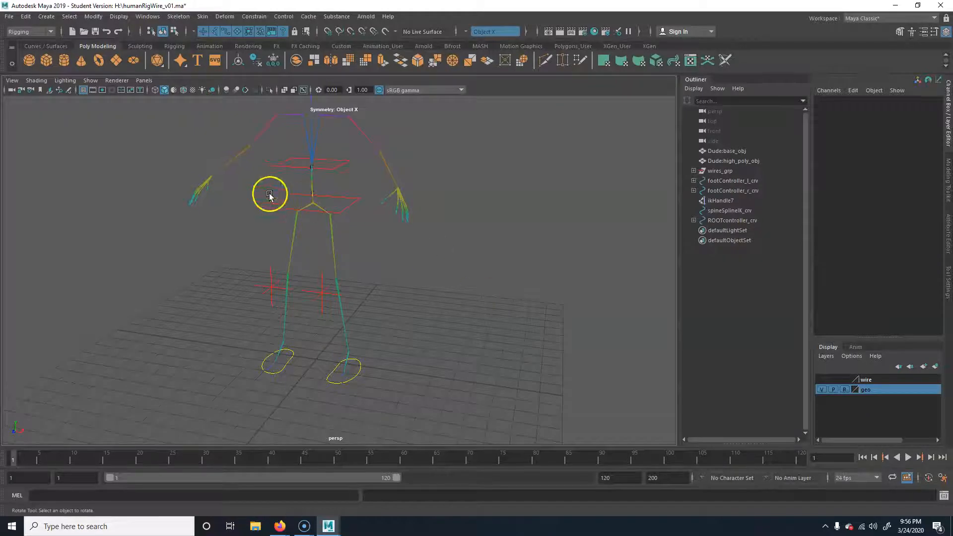
left_click(340, 202)
left_click(435, 267)
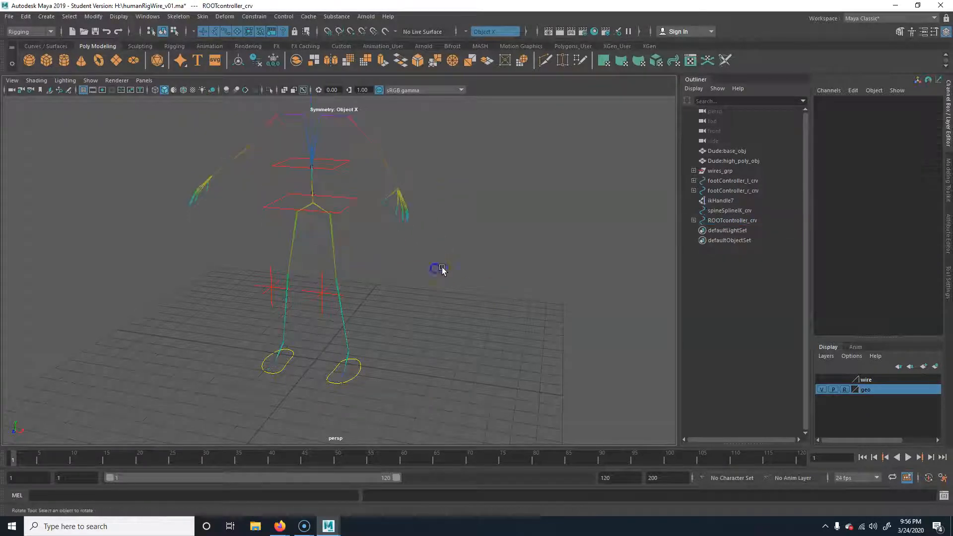
left_click_drag(345, 157, 366, 224)
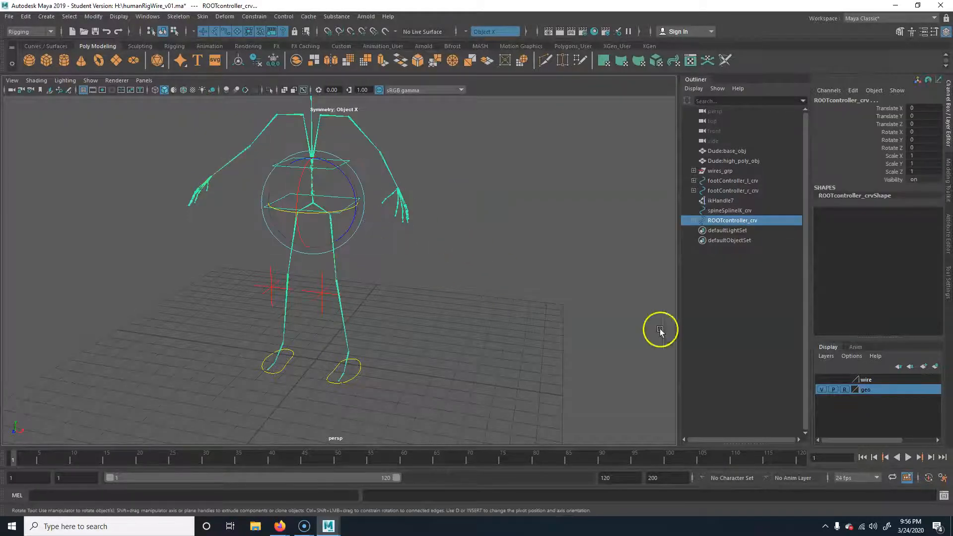
left_click(546, 283)
Create a polygon cube, duplicate it, and move the duplicate about 6.81 units along X
left_click(46, 61)
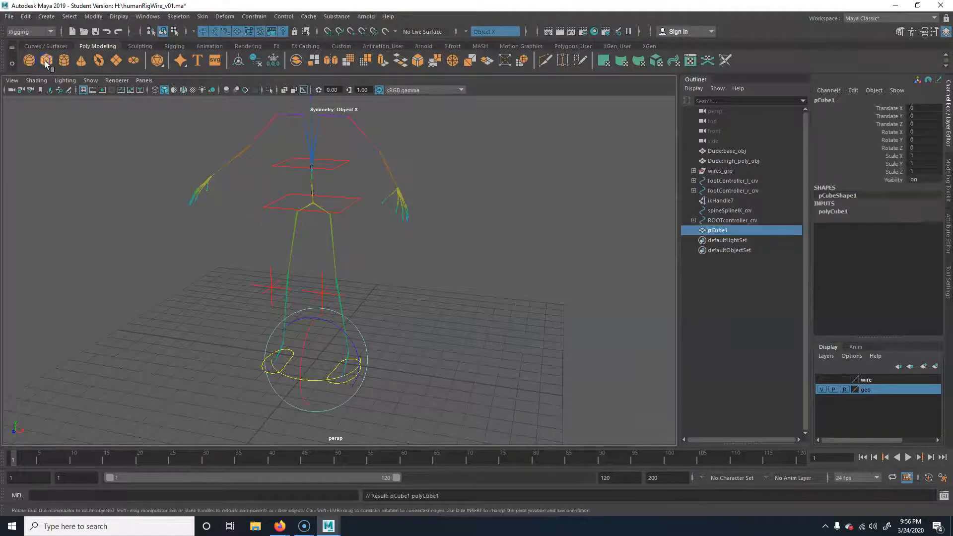
key("ctrl+d")
key("w")
left_click_drag(357, 370, 503, 369)
Group the two cubes and expand the group to inspect its members
left_click(732, 230)
left_click(732, 240, "shift")
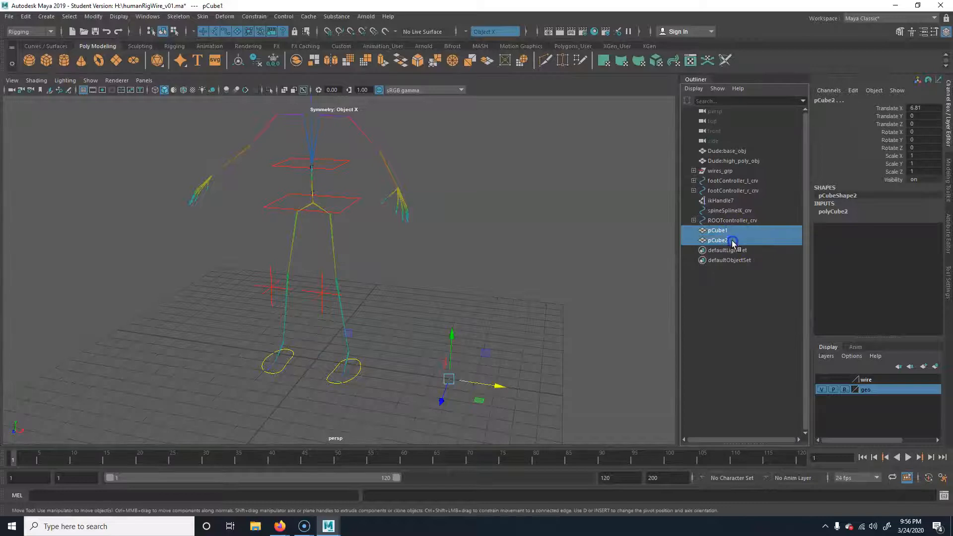
key("ctrl+g")
left_click(693, 230)
left_click(719, 249)
left_click(723, 240)
Test moving the cube group about 7.76 units along X, and delete the group with its cubes
left_click(721, 230)
left_click_drag(364, 366, 528, 389)
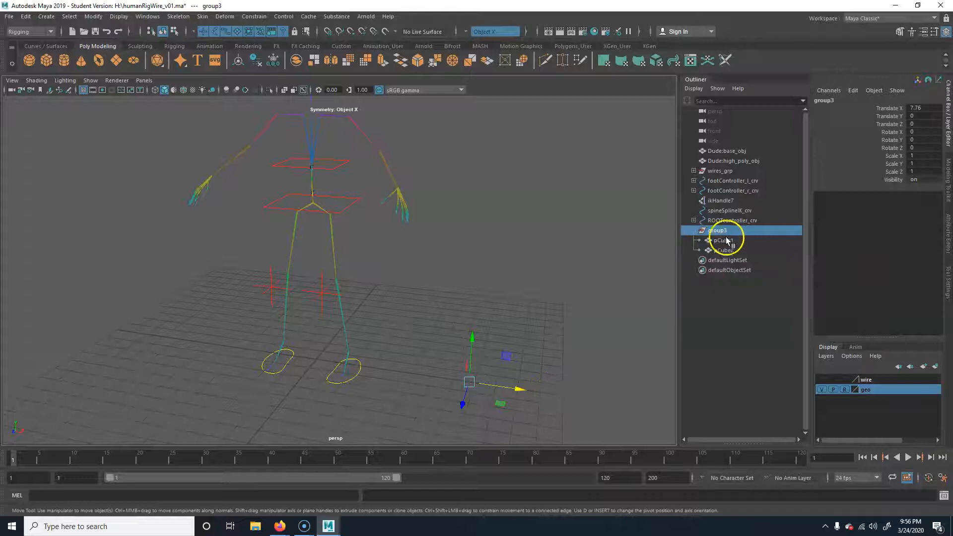
key("Delete")
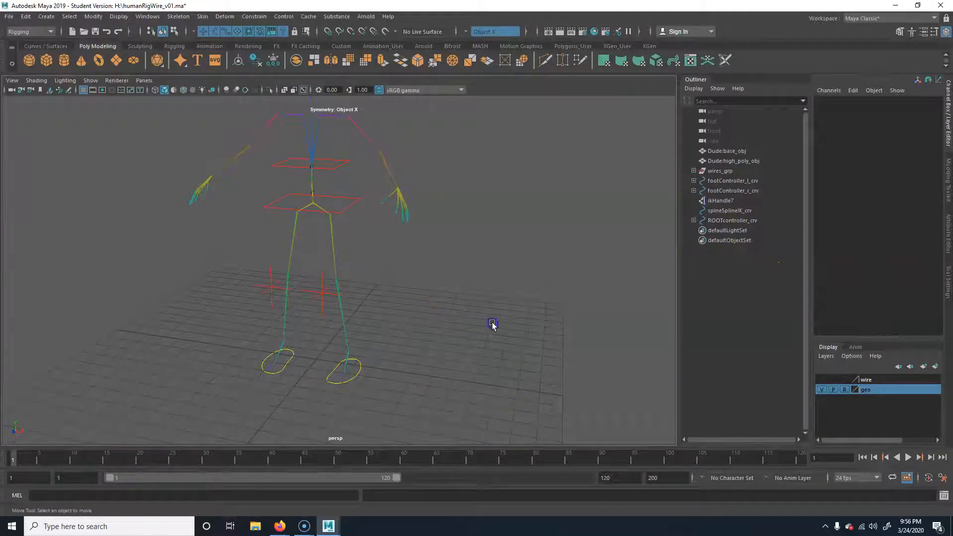
Create an empty group with nothing selected and name it clavicle_l_null
key("ctrl+g")
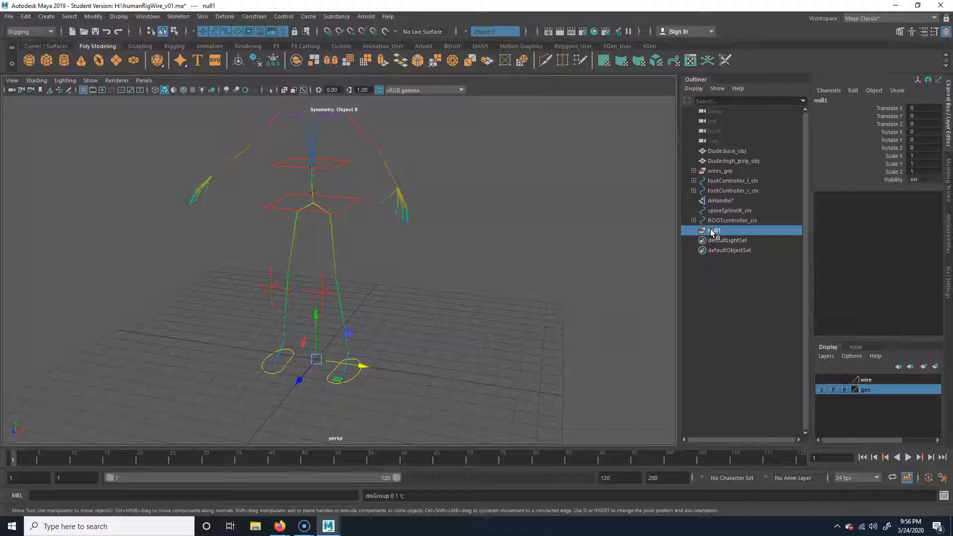
middle_click_drag(365, 221, 383, 272, "alt")
double_click(836, 101)
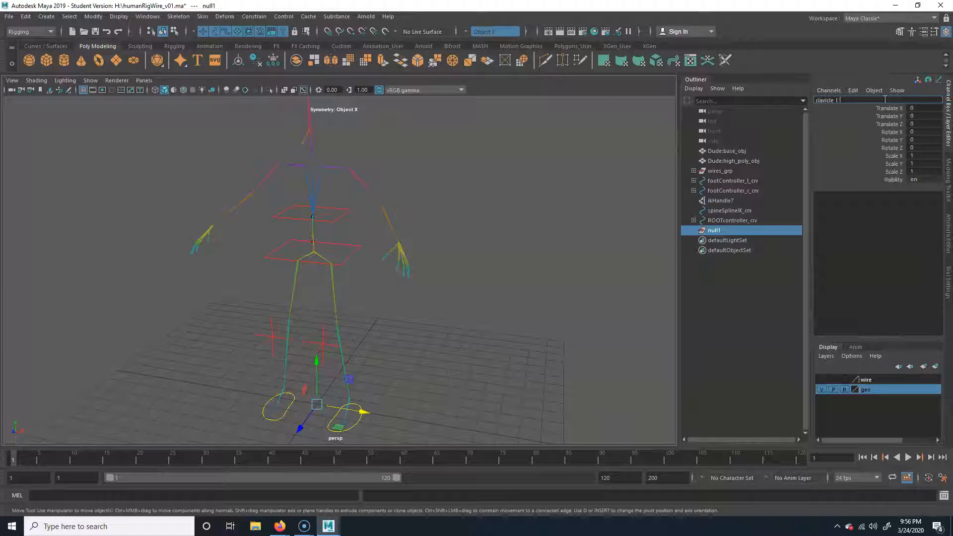
type("ll")
key("Return")
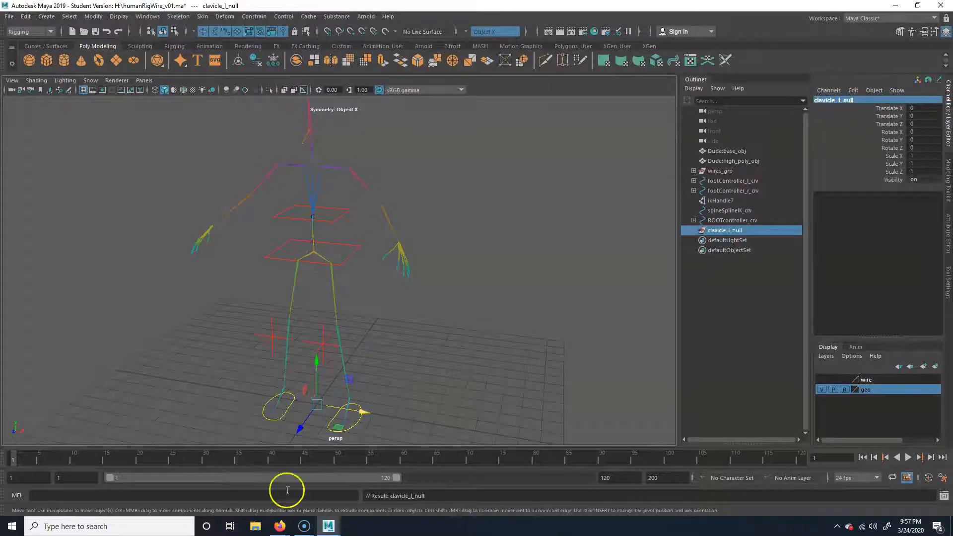
Snap clavicle_l_null onto the base joint of the left clavicle
left_click_drag(419, 278, 426, 294, "alt")
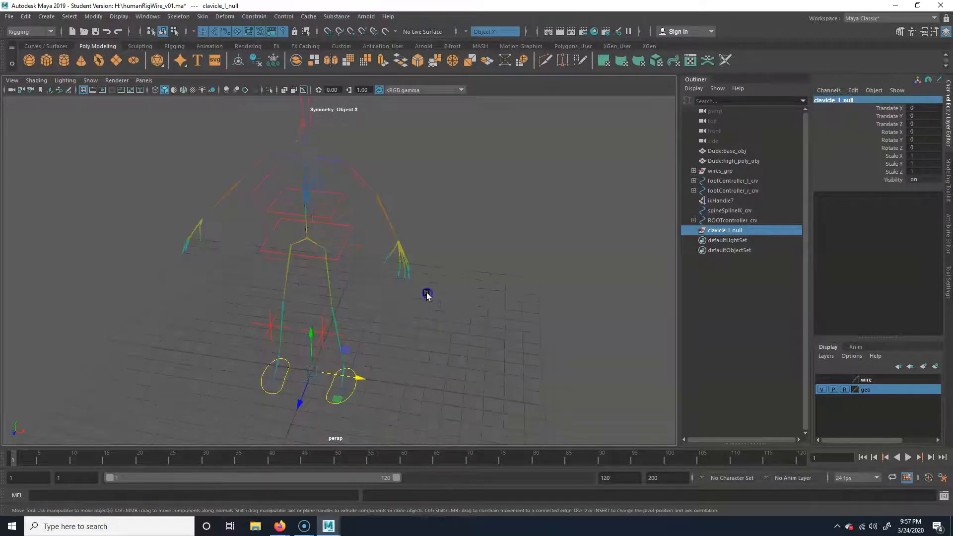
left_click_drag(312, 373, 338, 158)
right_click_drag(319, 175, 438, 164, "alt")
middle_click_drag(438, 164, 461, 351, "alt")
left_click_drag(412, 286, 357, 287)
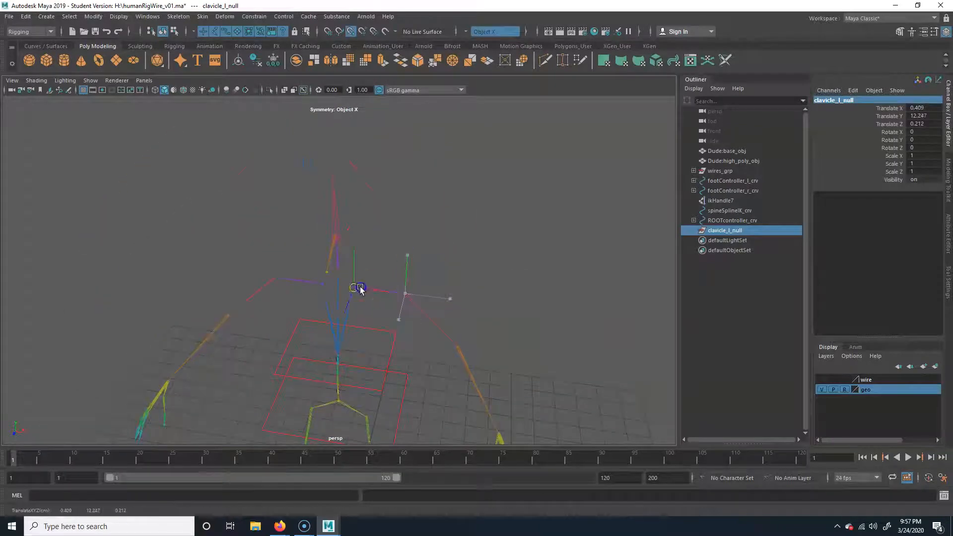
Compare the move handles of clavicle_l_null with those of the left clavicle joint, and inspect the root controller's selection
right_click_drag(374, 334, 369, 312, "alt")
mouse_move(368, 312)
left_mouse_down("alt")
mouse_move(442, 346)
mouse_move(268, 295)
mouse_move(359, 319)
left_mouse_up("alt")
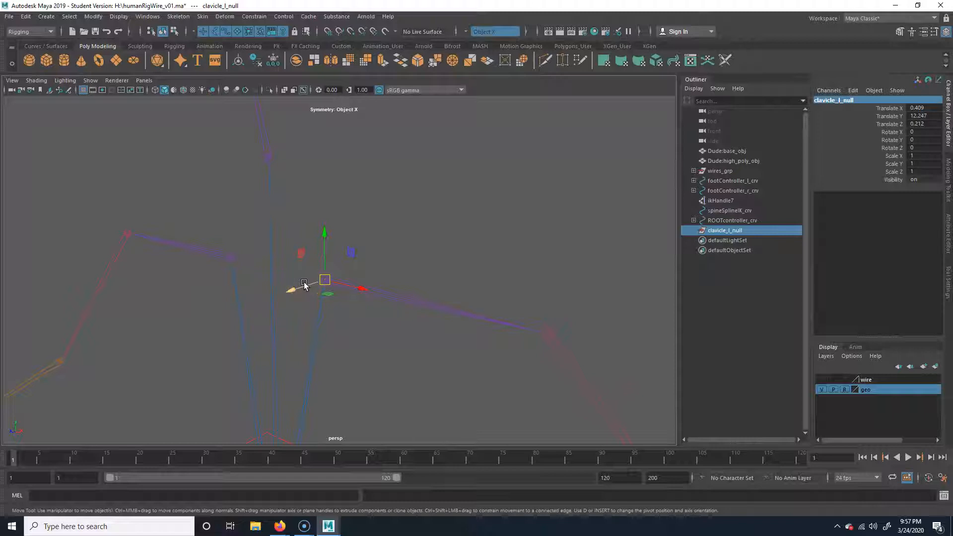
key("e")
key("w")
left_click_drag(425, 329, 452, 274)
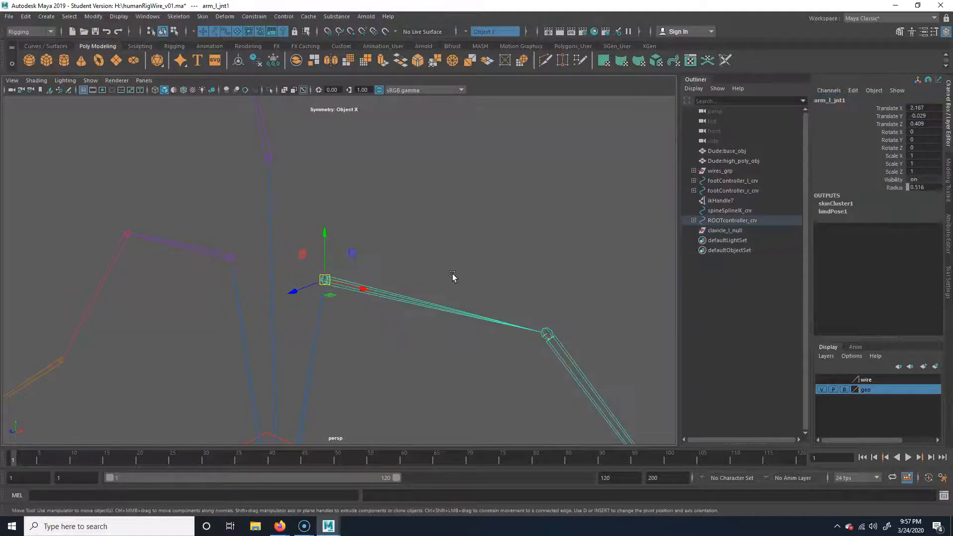
left_click(360, 352)
left_click(325, 281)
left_click(372, 293)
left_click(317, 304)
left_click(360, 292)
left_click(737, 230)
left_click(733, 221)
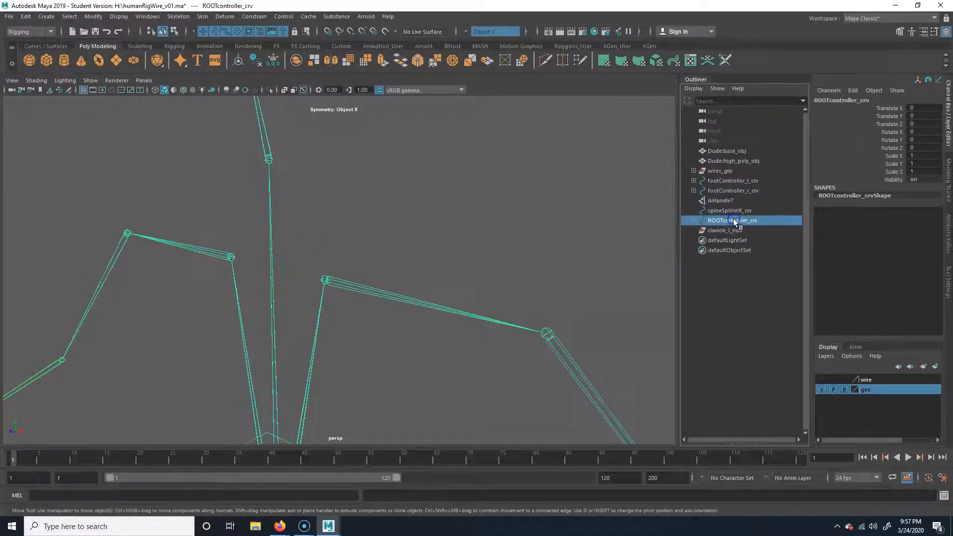
Select the left clavicle joint and expand the ROOTcontroller_crv hierarchy through the spine joints down to arm_l_jnt1's child joint
scroll(383, 291, "up", 3)
left_click(373, 286)
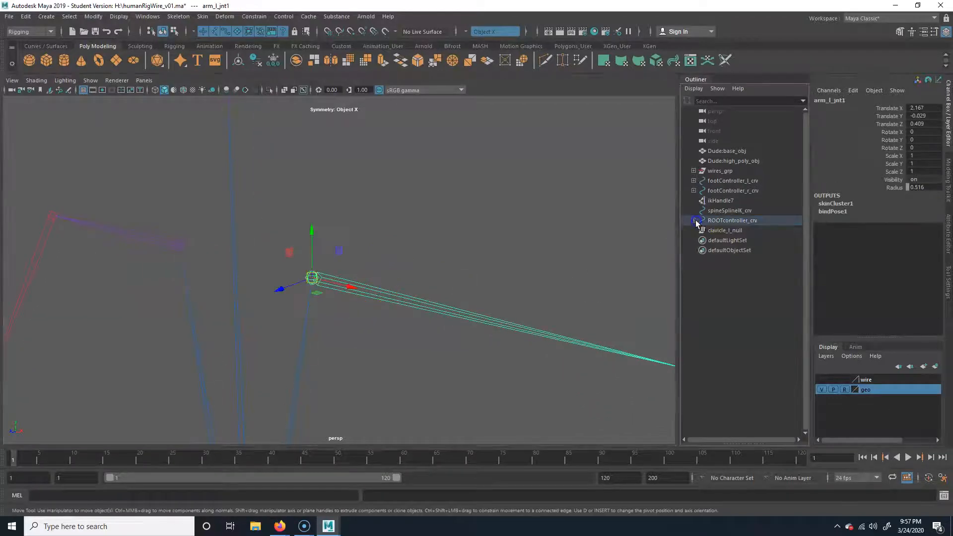
left_click(693, 220)
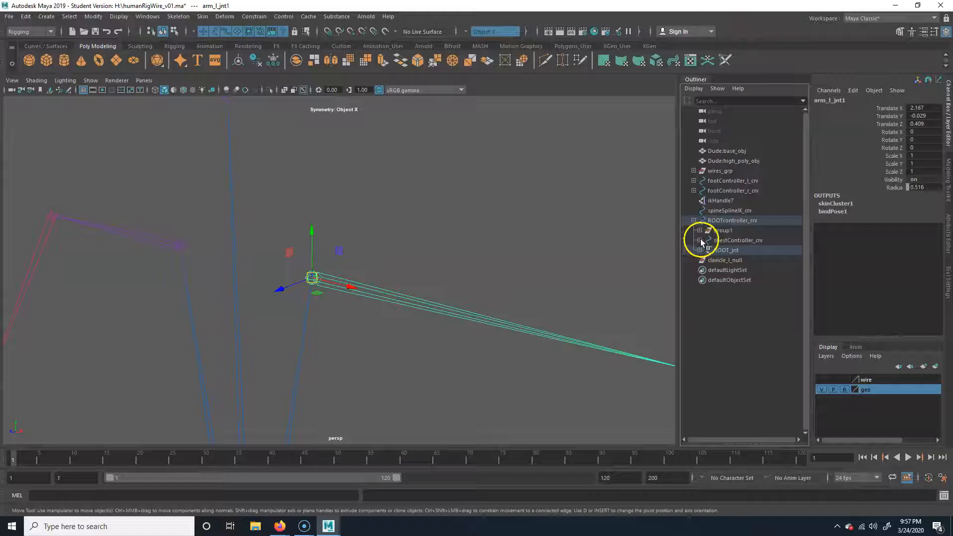
left_click(698, 241)
left_click(699, 240)
left_click(699, 250)
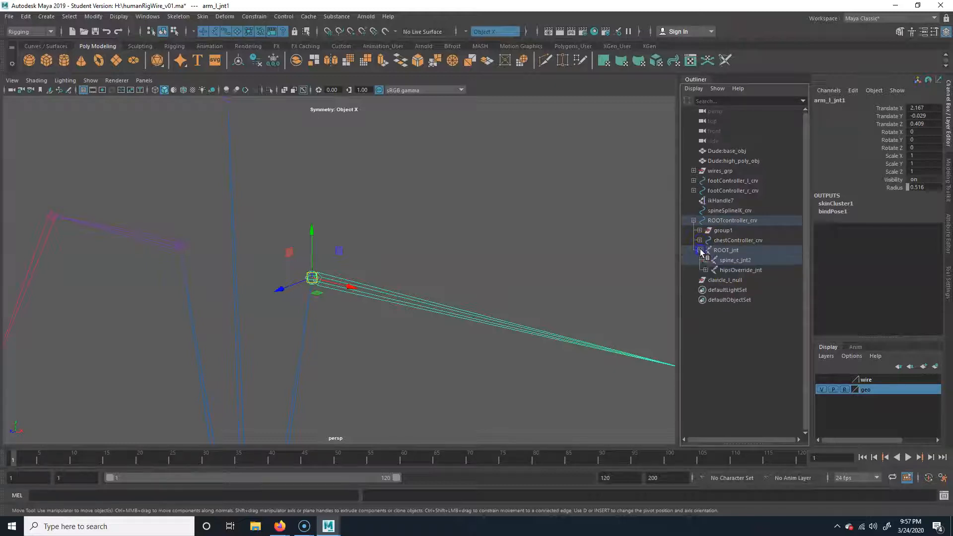
left_click(705, 261)
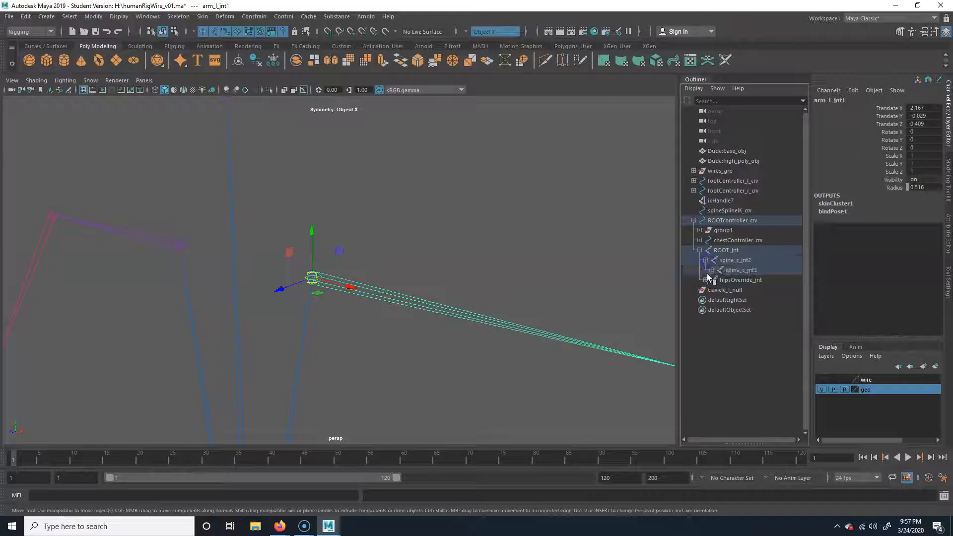
left_click(711, 271)
left_click(717, 280)
left_click(723, 290)
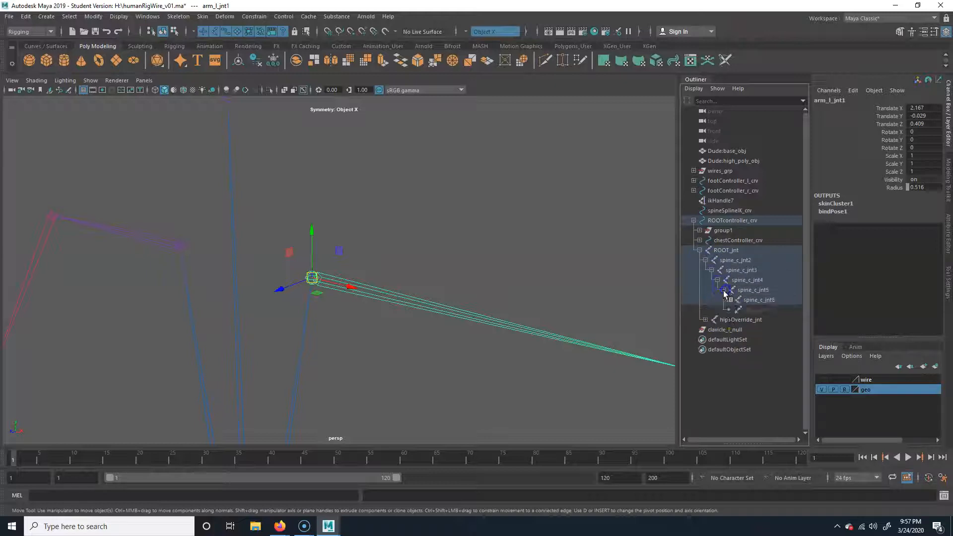
left_click(729, 299)
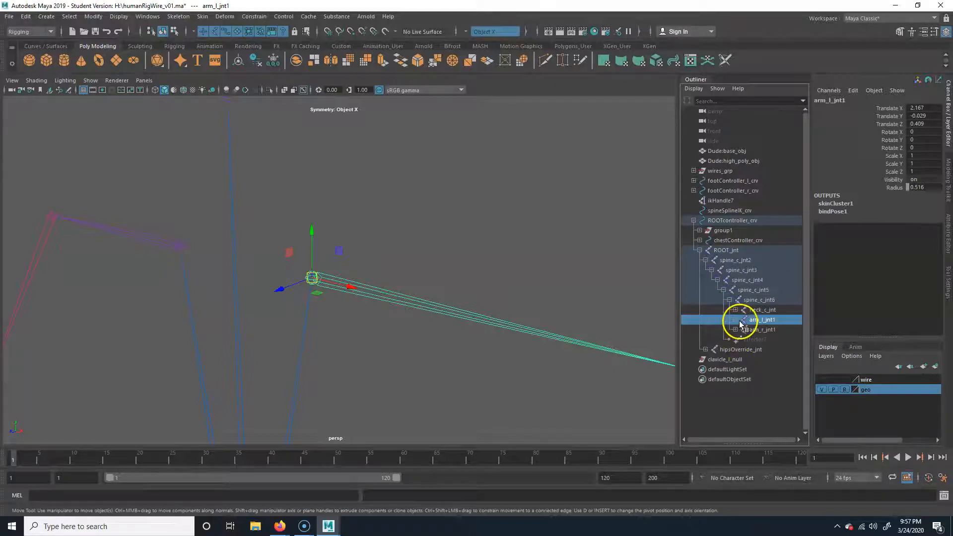
left_click(735, 320)
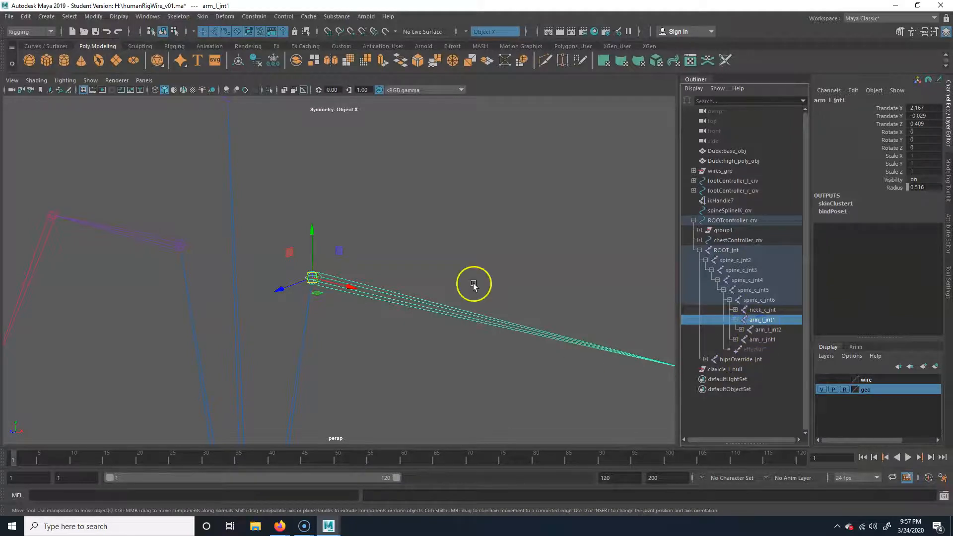
Examine how the axes and transform values of arm_l_jnt1 compare with those of clavicle_l_null around the left clavicle
middle_click_drag(334, 266, 255, 268, "alt")
right_click_drag(278, 270, 368, 291, "alt")
middle_click_drag(368, 292, 267, 263, "alt")
key("a")
left_click_drag(275, 265, 366, 204, "alt")
right_click_drag(366, 203, 379, 156, "alt")
middle_click_drag(379, 155, 389, 382, "alt")
right_click_drag(290, 222, 387, 185, "alt")
middle_click_drag(387, 185, 422, 298, "alt")
right_click_drag(255, 231, 409, 237, "alt")
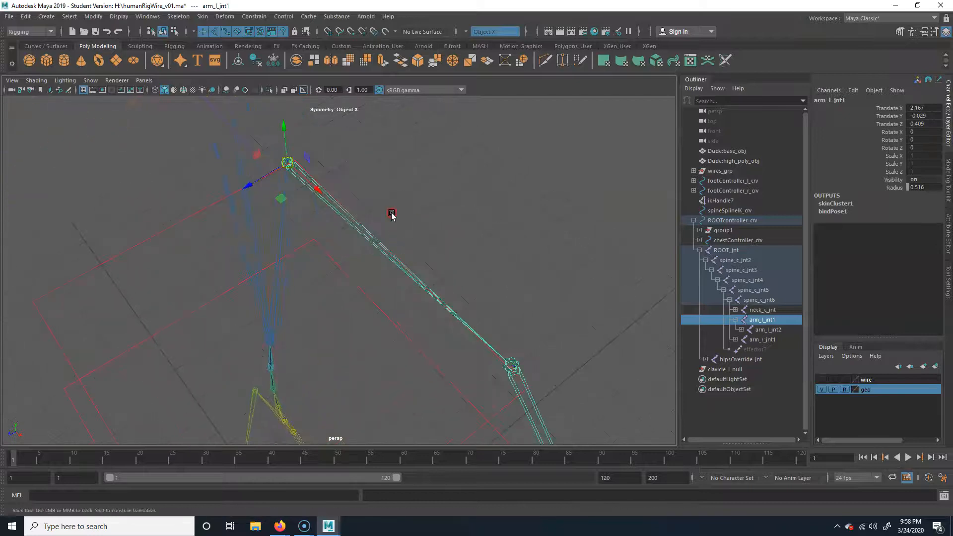
middle_click_drag(392, 215, 378, 234, "alt")
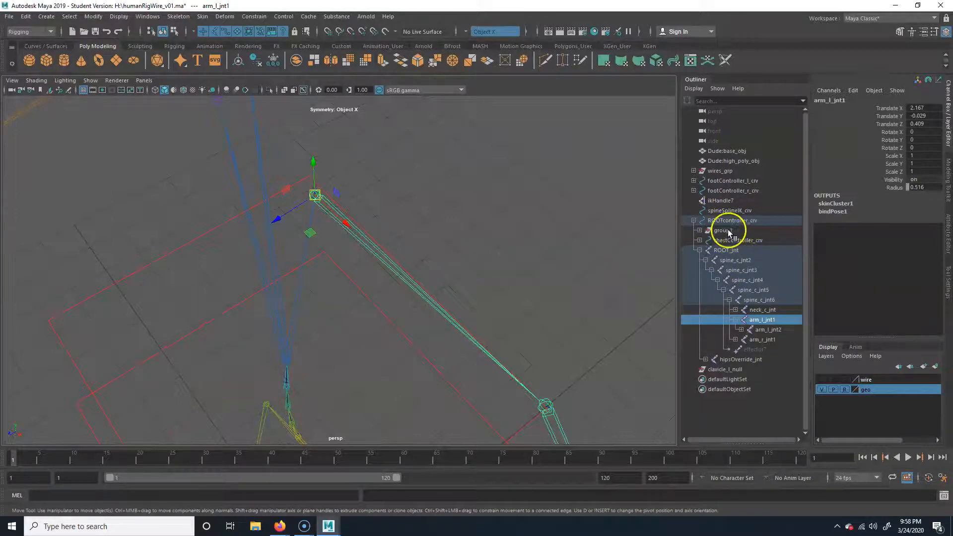
left_click(724, 370)
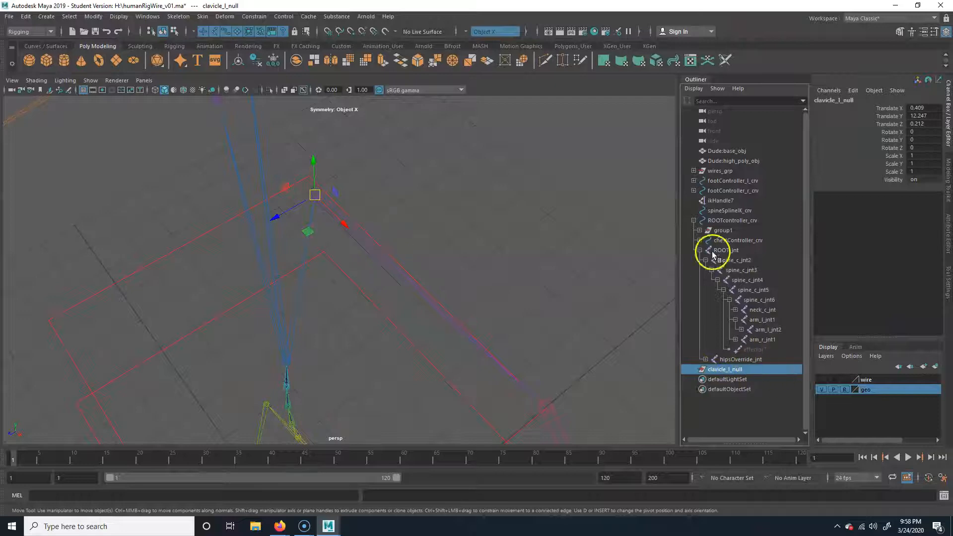
left_click(768, 322)
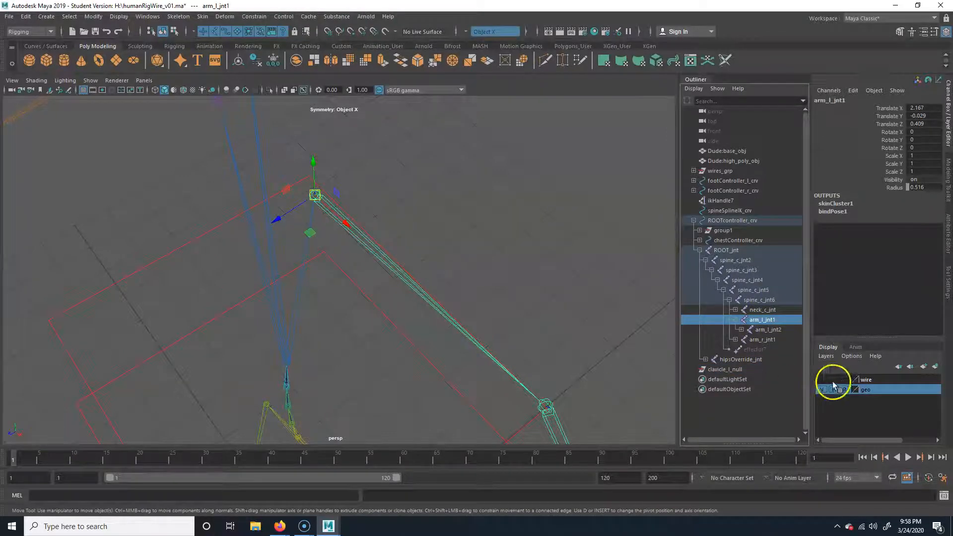
left_click(724, 369)
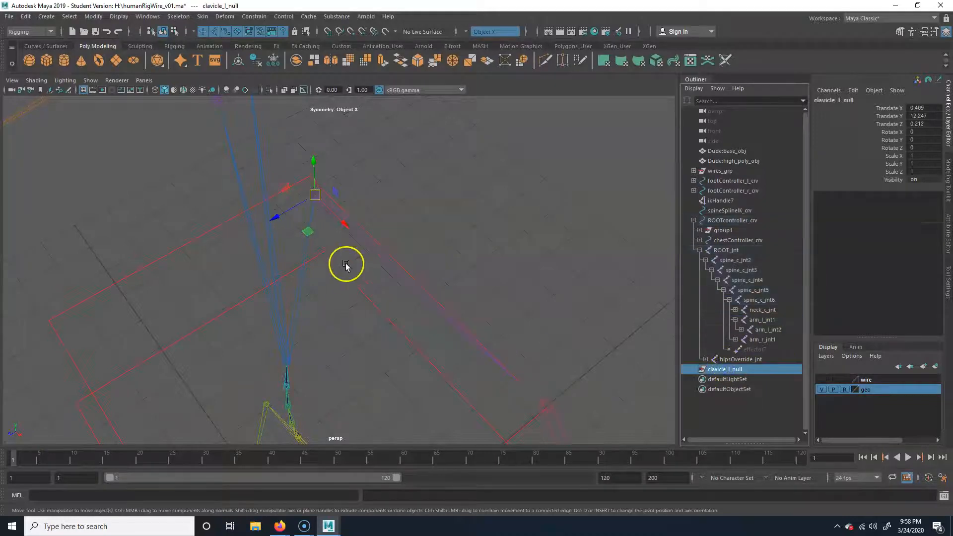
left_click_drag(363, 264, 445, 274, "alt")
right_click_drag(240, 269, 390, 255, "alt")
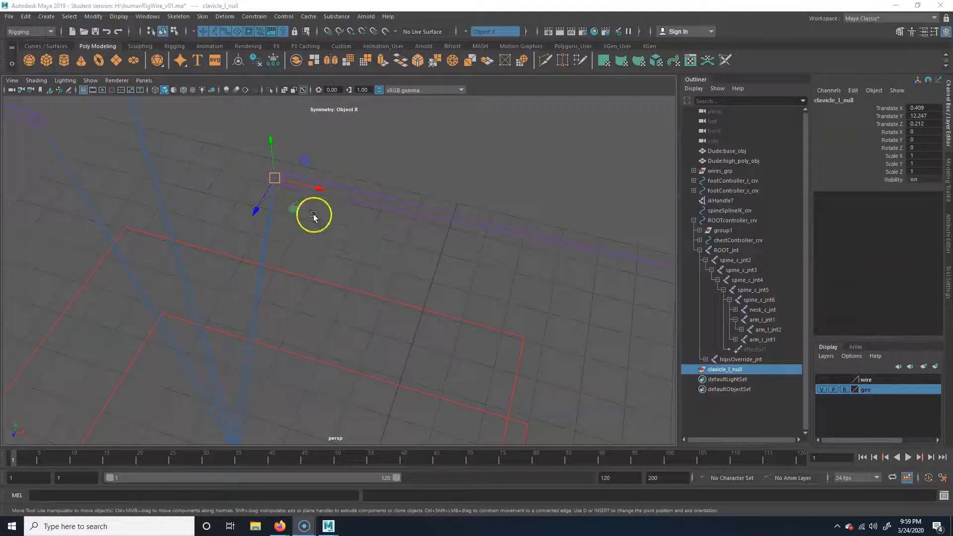
right_click_drag(474, 262, 198, 265, "alt")
middle_click_drag(448, 319, 391, 96, "alt")
right_click_drag(553, 238, 376, 300, "alt")
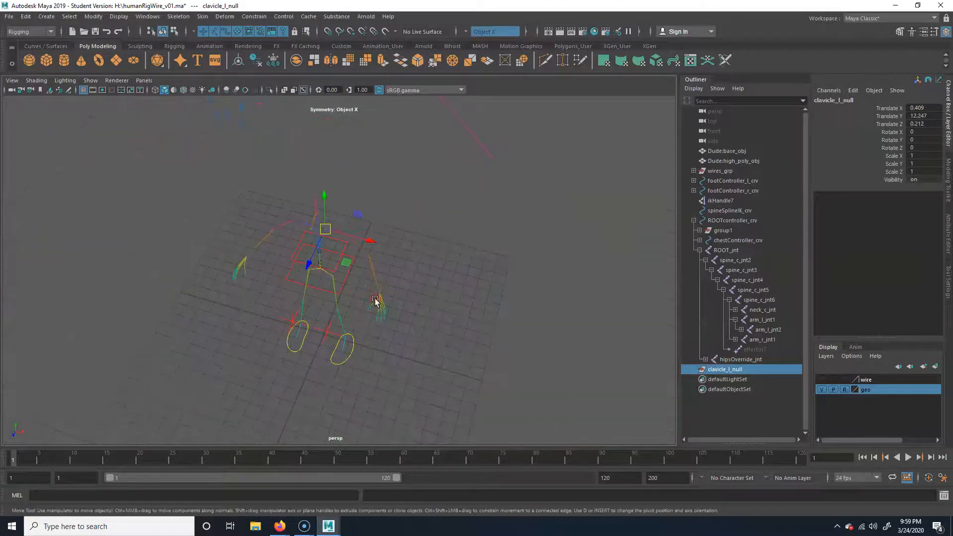
Display polygons in the perspective view, create a polygon cube and move it about 9.3 units along X, beside the character
left_click(90, 81)
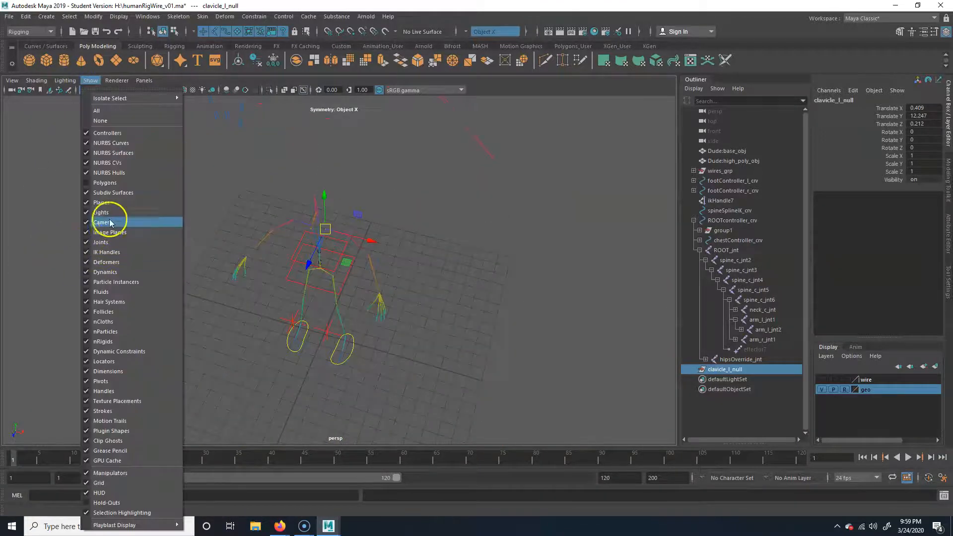
left_click(107, 183)
middle_click_drag(465, 343, 268, 263, "alt")
left_click(46, 60)
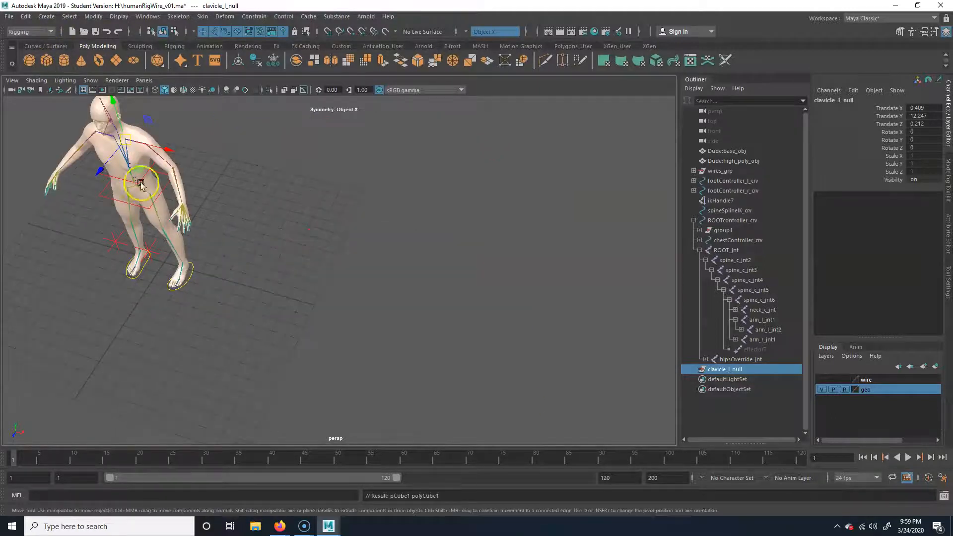
scroll(160, 297, "up", 3)
left_click_drag(188, 272, 322, 290)
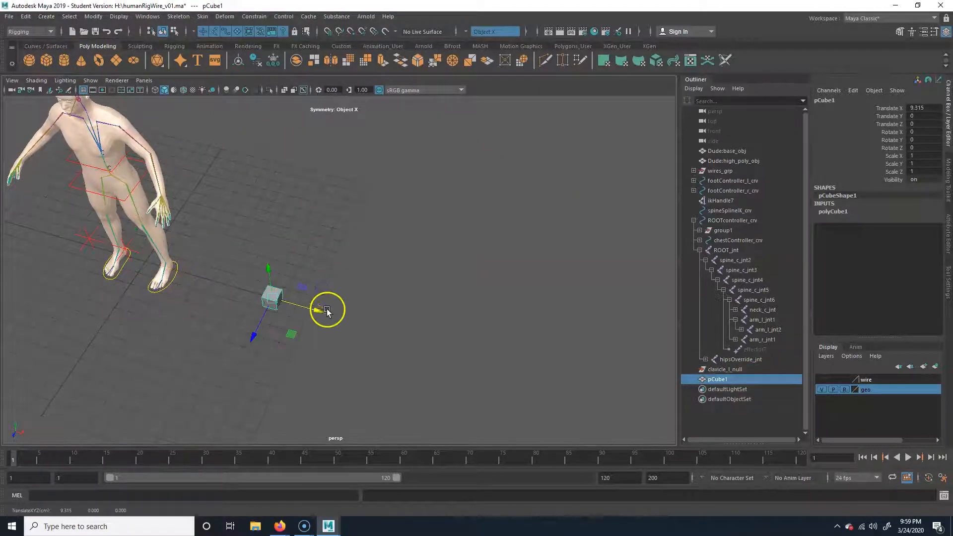
Place a duplicate cube at about X 11.85, Z -1.19, and rotate the original cube to about -17, -30 and 44 degrees
left_click_drag(327, 313, 425, 339)
right_click_drag(426, 339, 451, 340, "alt")
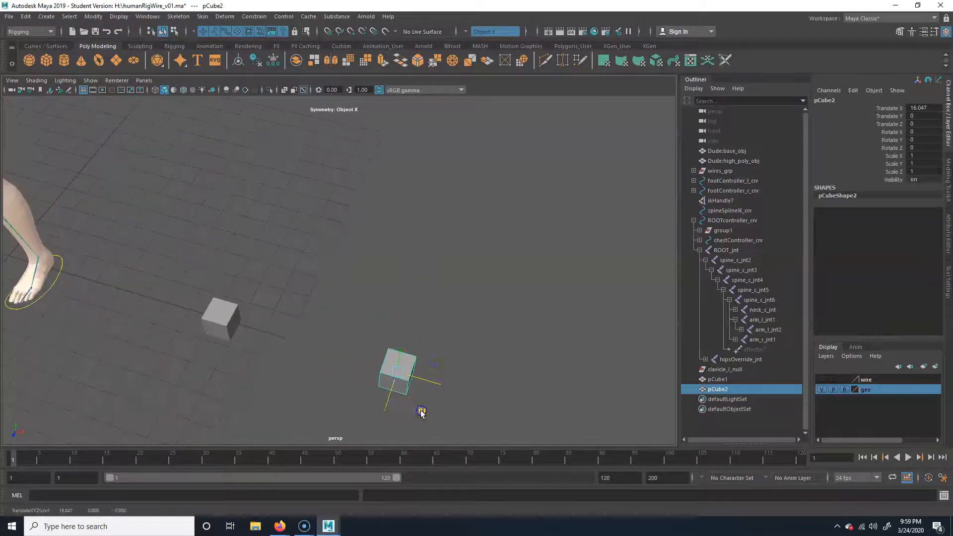
key("ctrl+z")
left_click(231, 335)
key("e")
left_click_drag(262, 373, 205, 327)
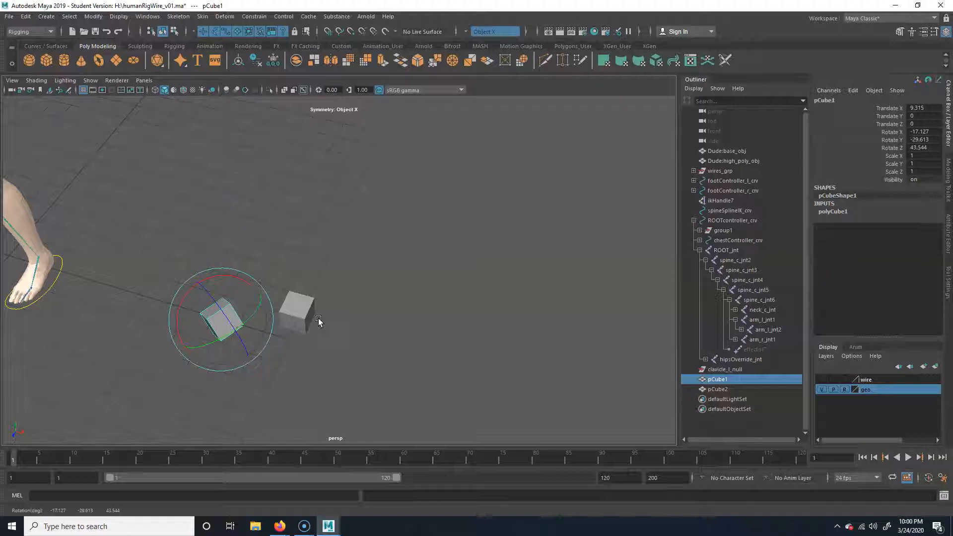
Check the transform values of spine_c_jnt3, spine_c_jnt2 and ROOT_jnt
left_click(749, 270)
left_click(743, 260)
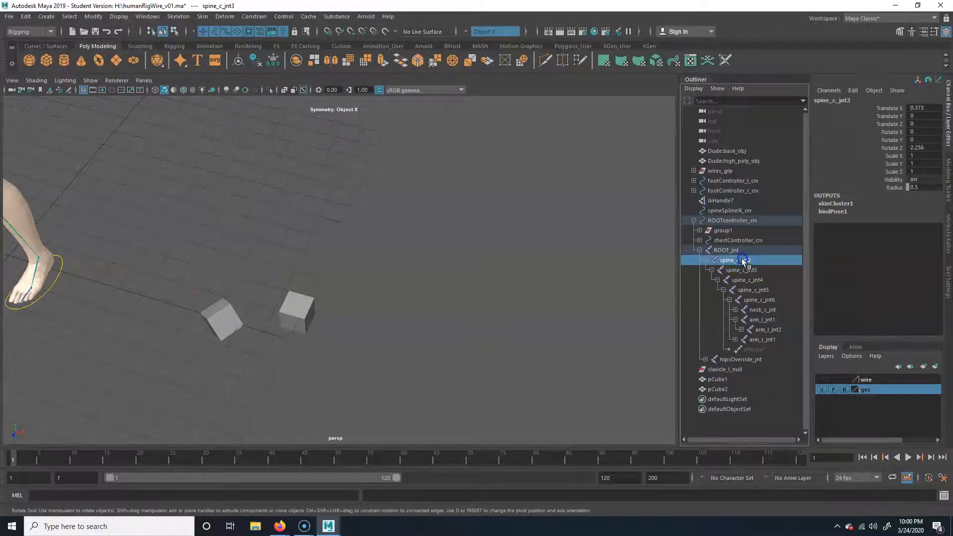
left_click(738, 250)
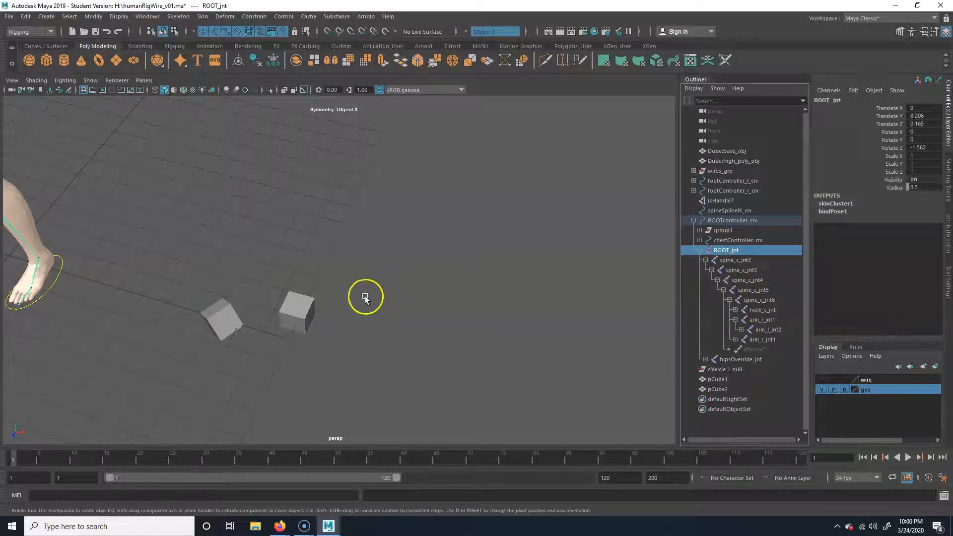
Parent the unrotated cube pCube2 to the rotated cube pCube1
left_click(329, 342)
left_click(298, 311)
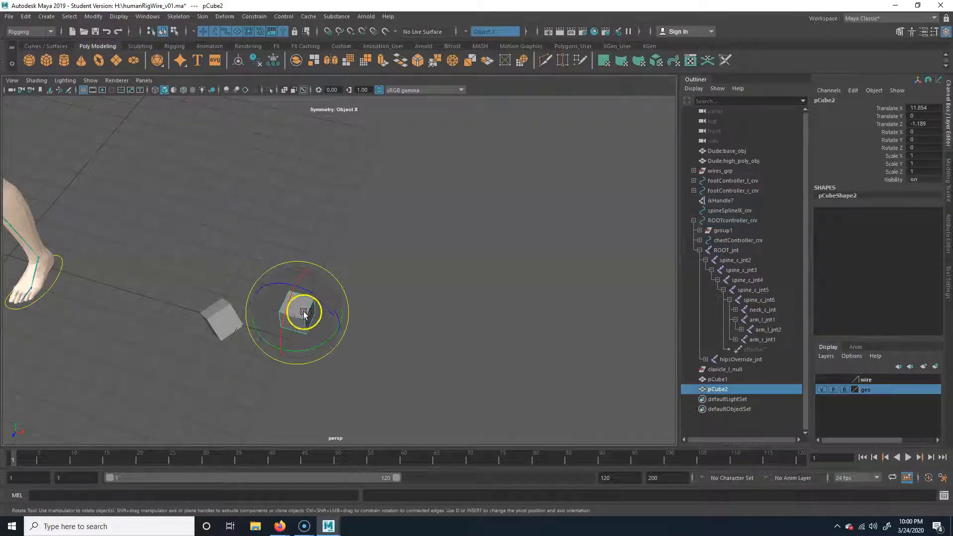
left_click(231, 319, "shift")
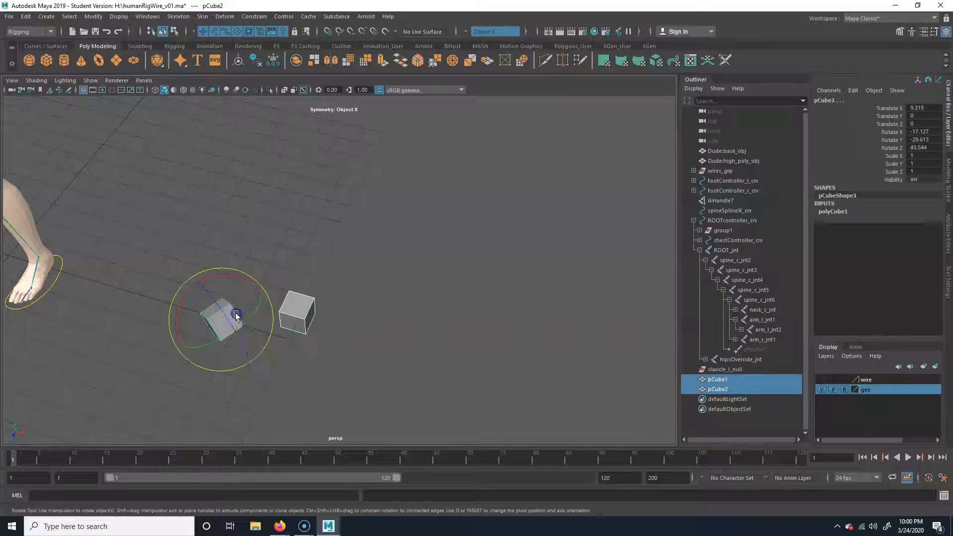
key("p")
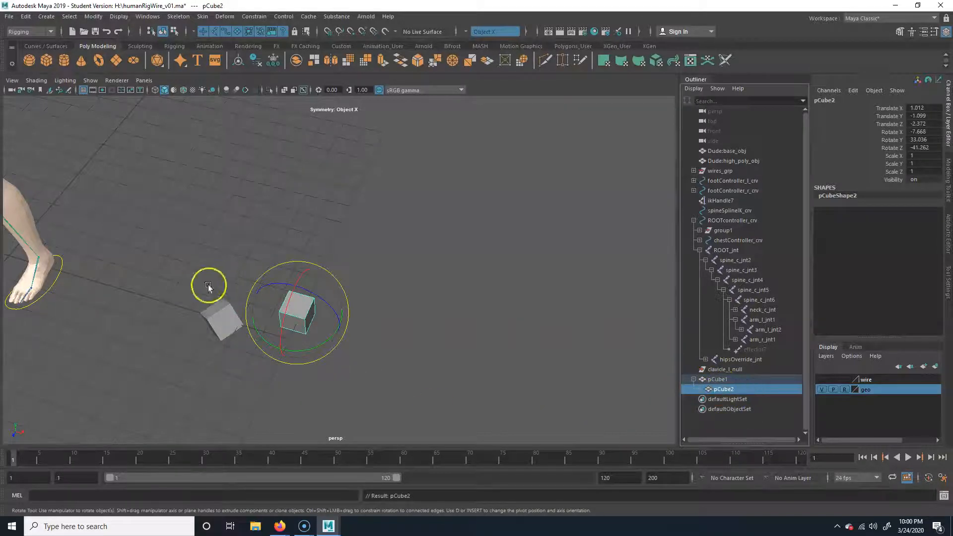
Test rotating and scaling the parent cube pCube1, undoing each change
left_click(234, 317)
left_click_drag(240, 315, 224, 304)
key("ctrl+z")
key("w")
key("r")
left_click_drag(222, 319, 263, 314)
key("ctrl+z")
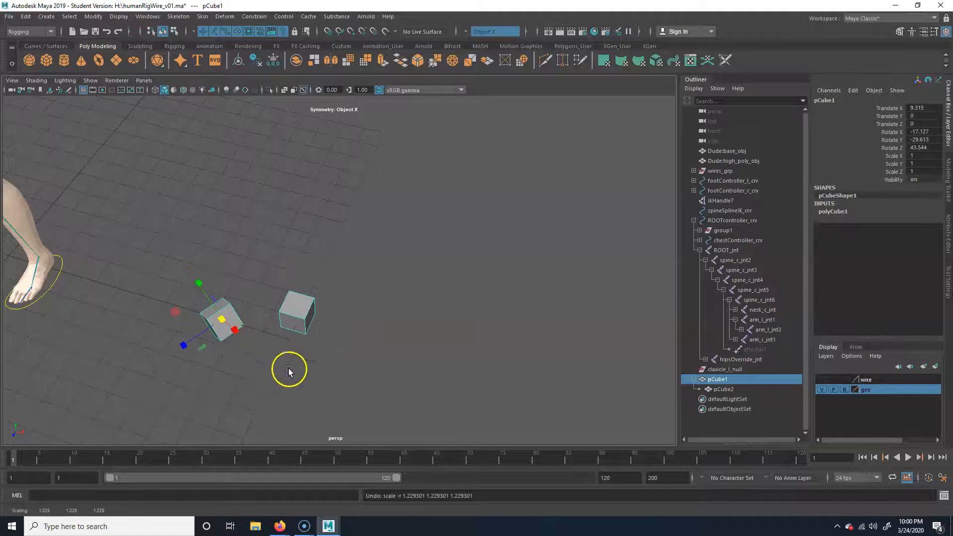
Unparent pCube2 from pCube1 and check both cubes in the hierarchy
left_click_drag(289, 371, 374, 230)
key("shift+p")
left_click(714, 381)
left_click(717, 389)
left_click(251, 327)
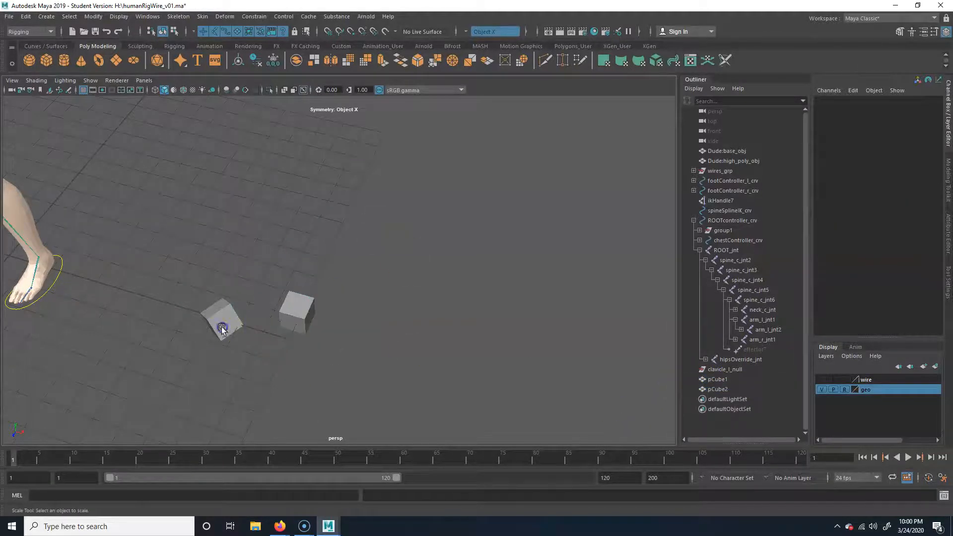
left_click(219, 326)
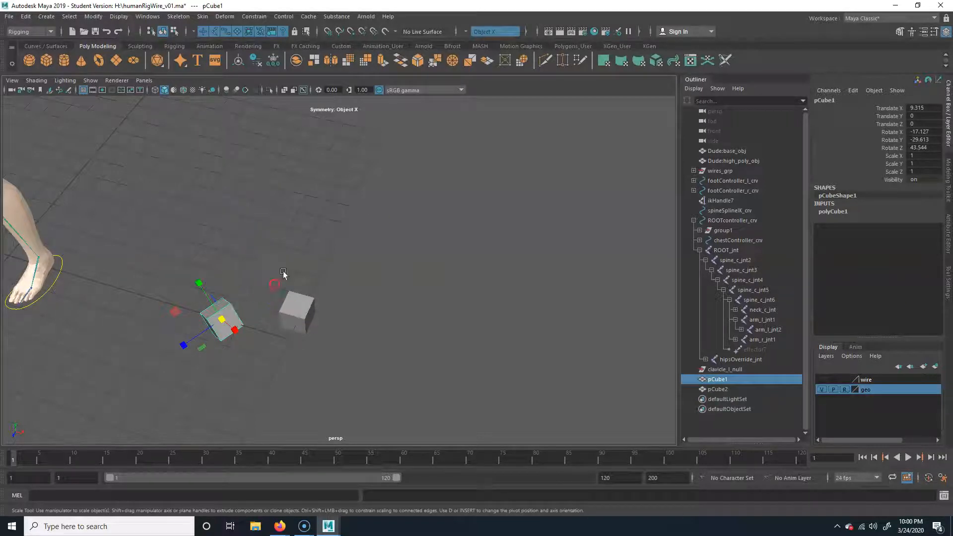
Try point-constraining pCube2 to pCube1 with Maintain offset off, then undo the constraint
left_click(254, 16)
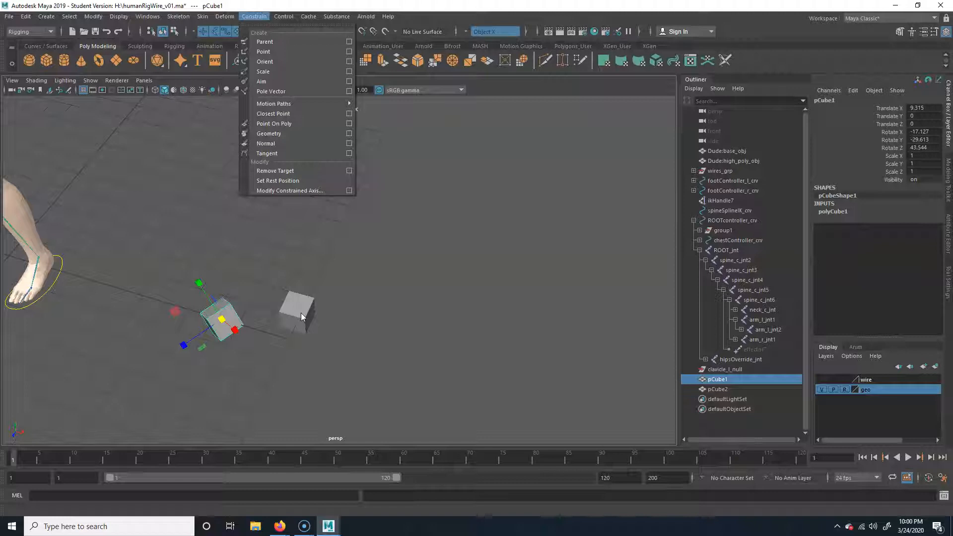
left_click(251, 342)
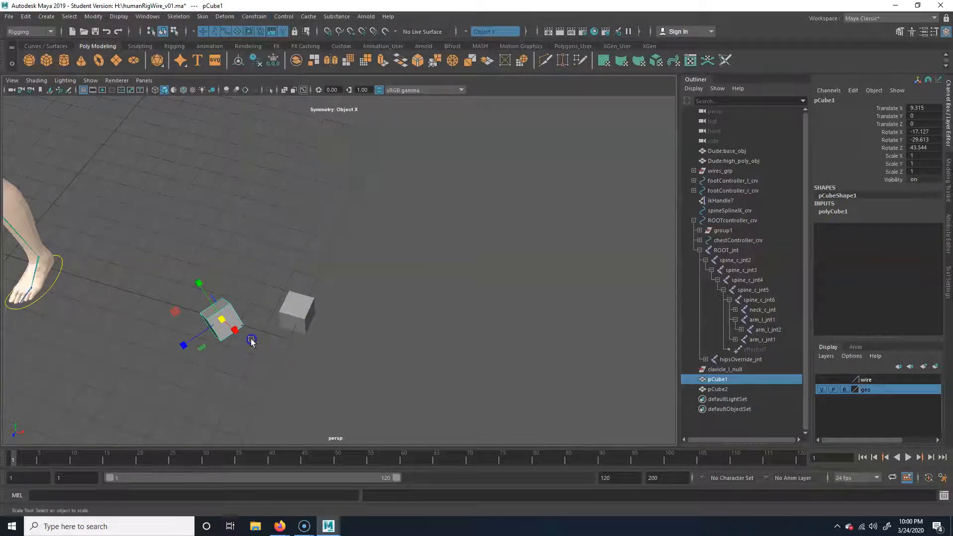
left_click(233, 318)
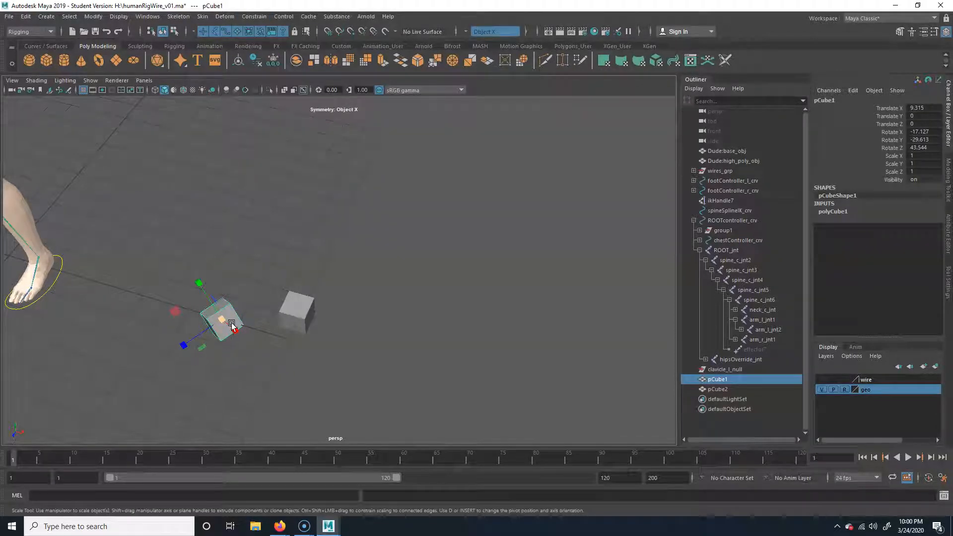
left_click(295, 315, "shift")
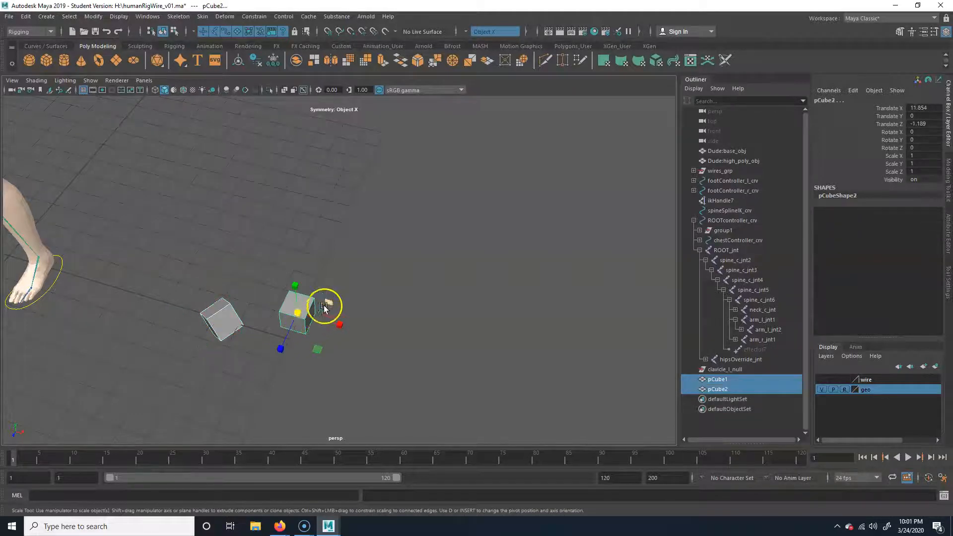
left_click(254, 17)
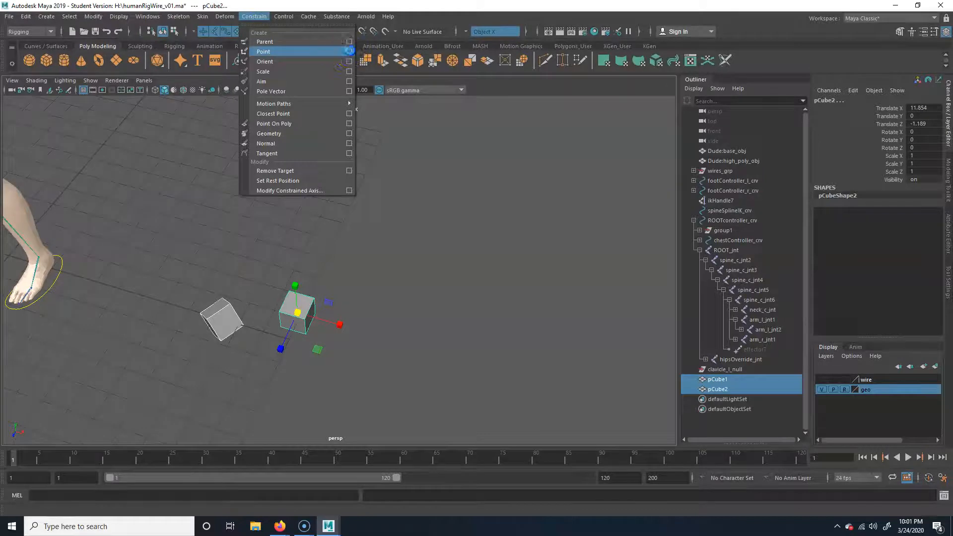
left_click(347, 51)
left_click(604, 194)
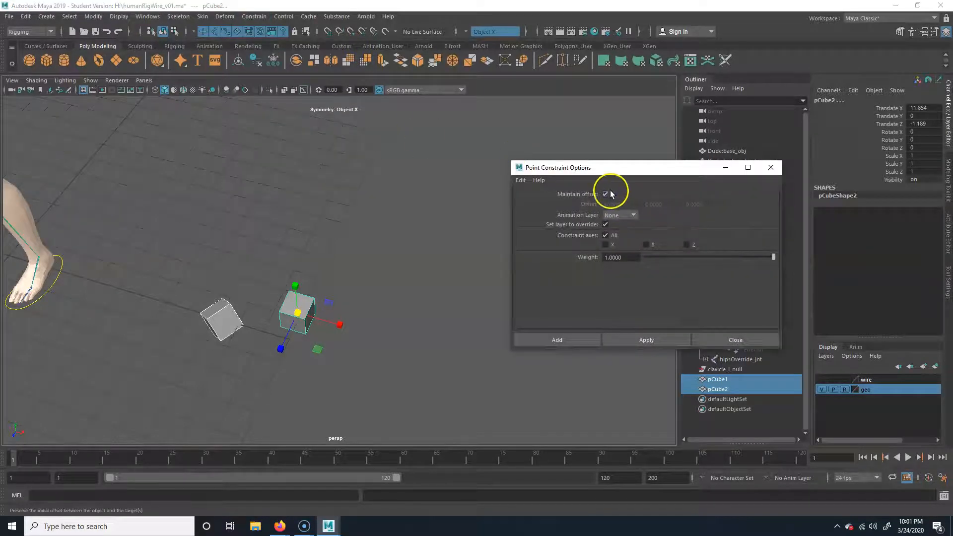
left_click(604, 194)
left_click(676, 340)
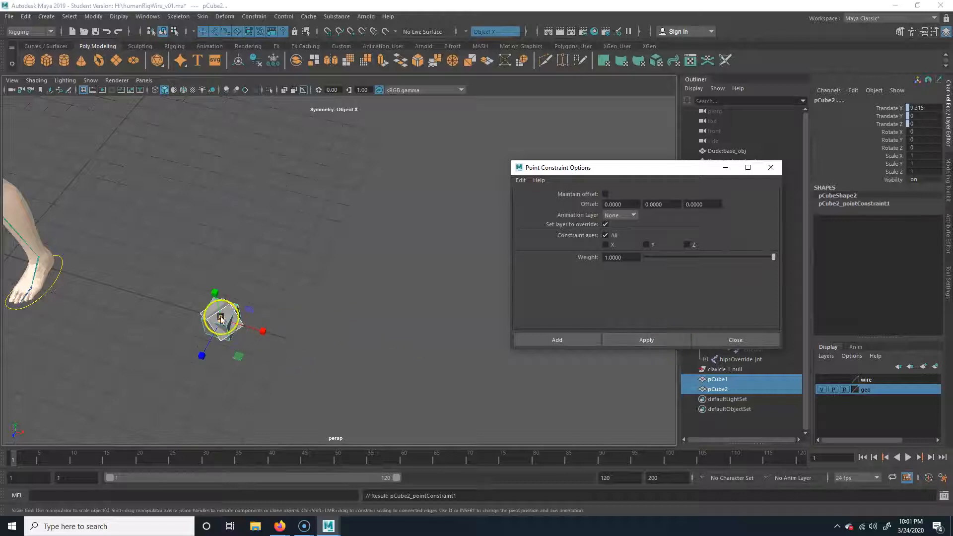
key("ctrl+z")
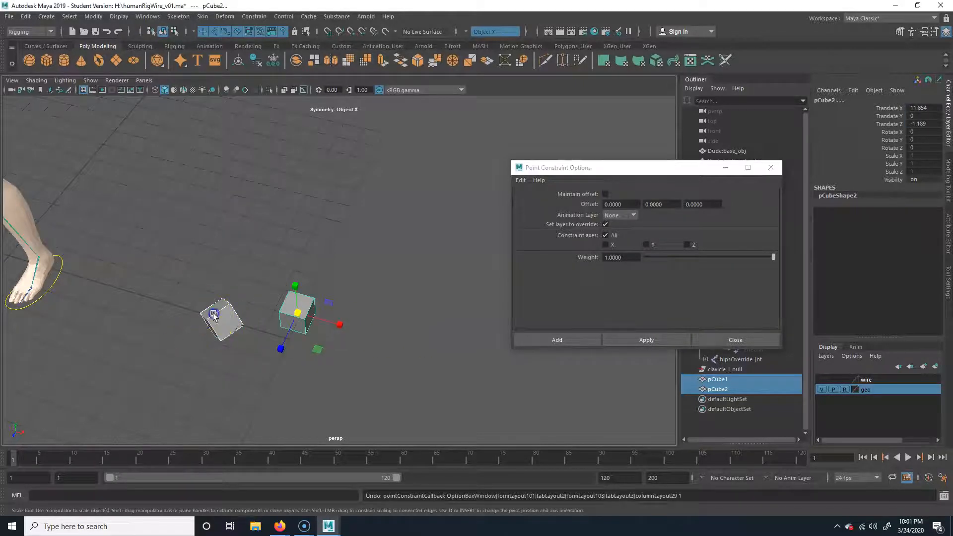
Move pCube1 well away from pCube2, point-constrain pCube2 to it again without offset, and undo that constraint
left_click(213, 313)
key("w")
left_click_drag(223, 321, 218, 141)
left_click(296, 312)
left_click(217, 145)
left_click(300, 312, "shift")
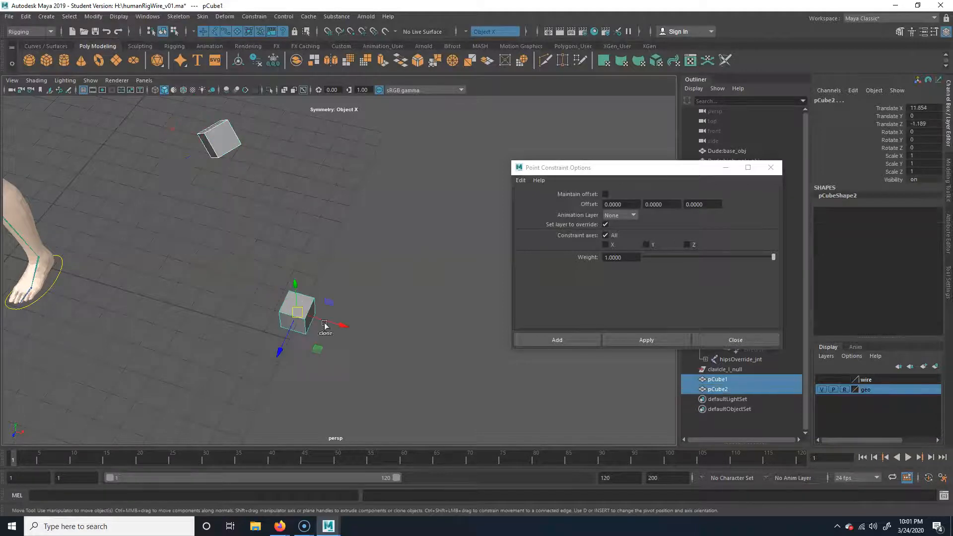
left_click(665, 337)
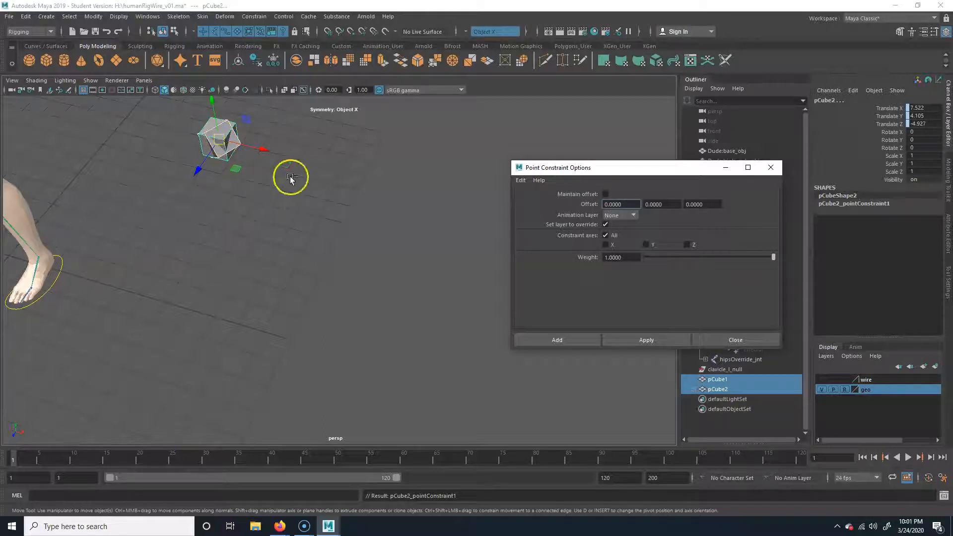
middle_click_drag(290, 249, 272, 255, "alt")
key("ctrl+z")
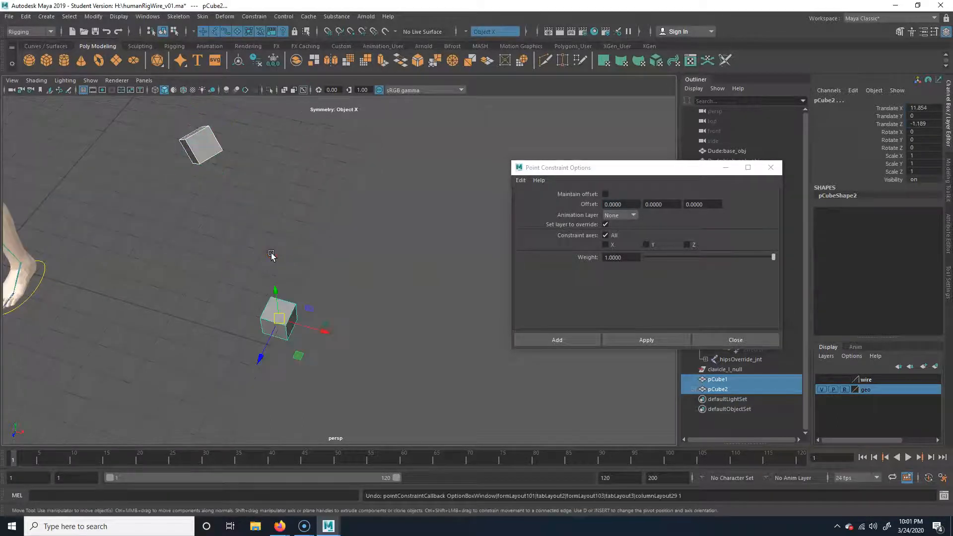
Point-constrain pCube2 to pCube1 with Maintain offset turned on
left_click(606, 195)
left_click(615, 284)
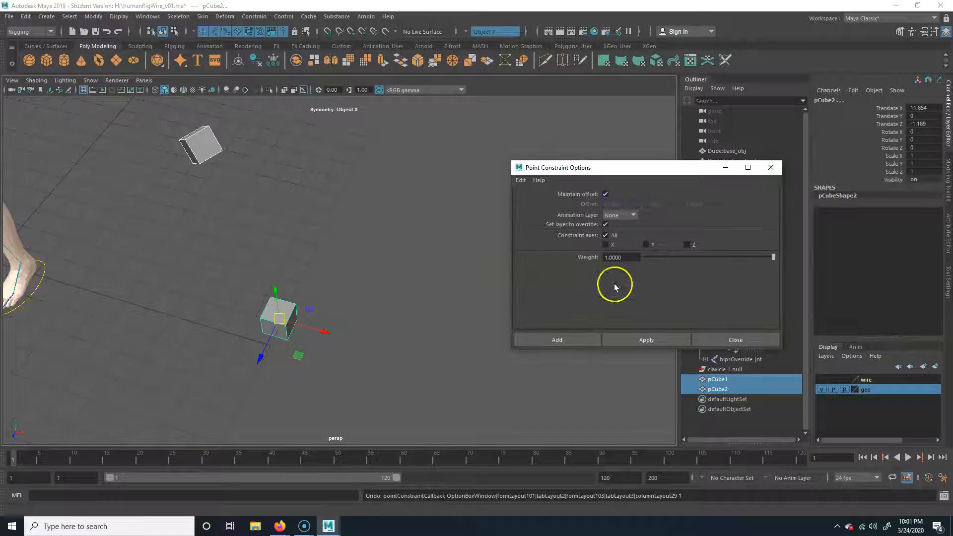
left_click(642, 340)
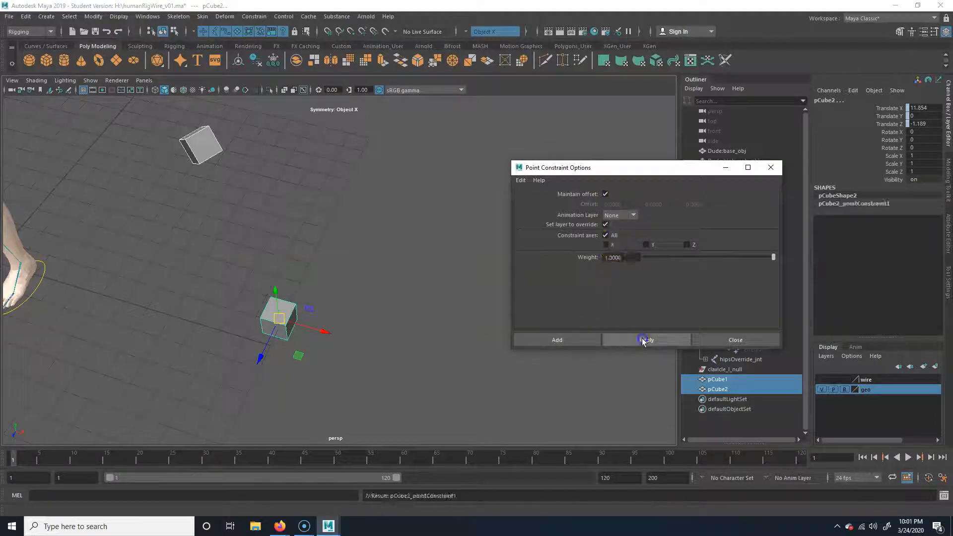
Test rotating, scaling and moving pCube1 with the point constraint in place, undoing each change
left_click(262, 243)
left_click(212, 149)
key("e")
left_click_drag(213, 158, 250, 175)
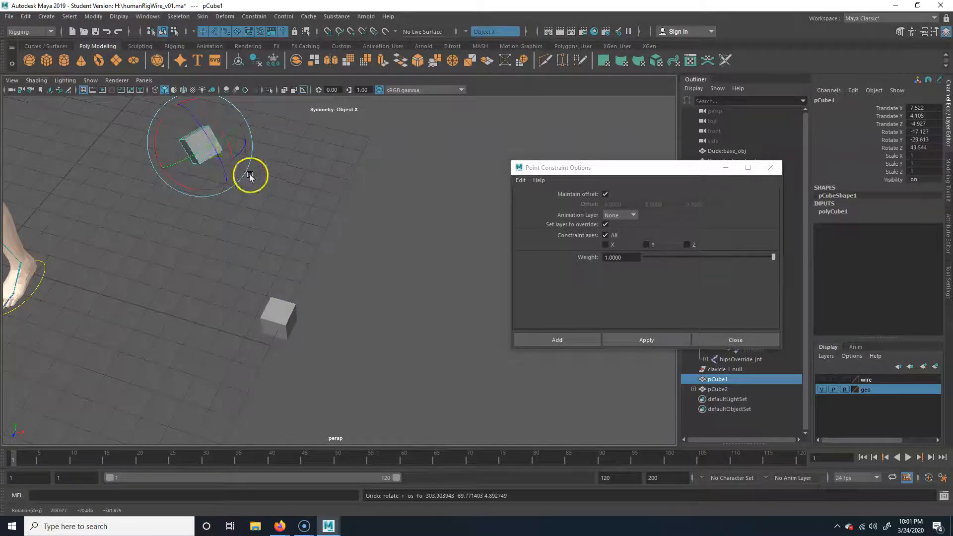
key("r")
left_click_drag(201, 143, 276, 139)
key("ctrl+z")
key("w")
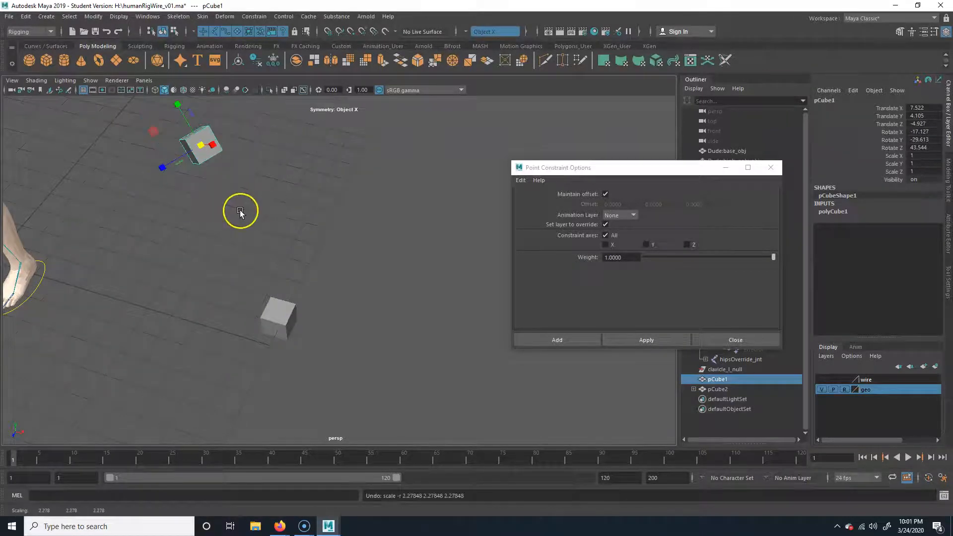
left_click_drag(202, 149, 266, 143)
key("ctrl+z")
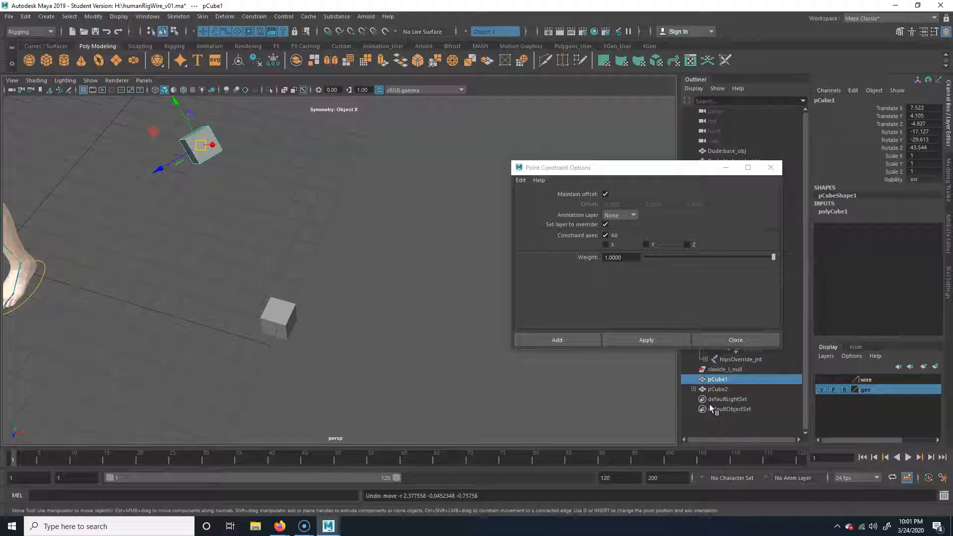
Delete the point constraint under pCube2 and close the constraint options
left_click(694, 389)
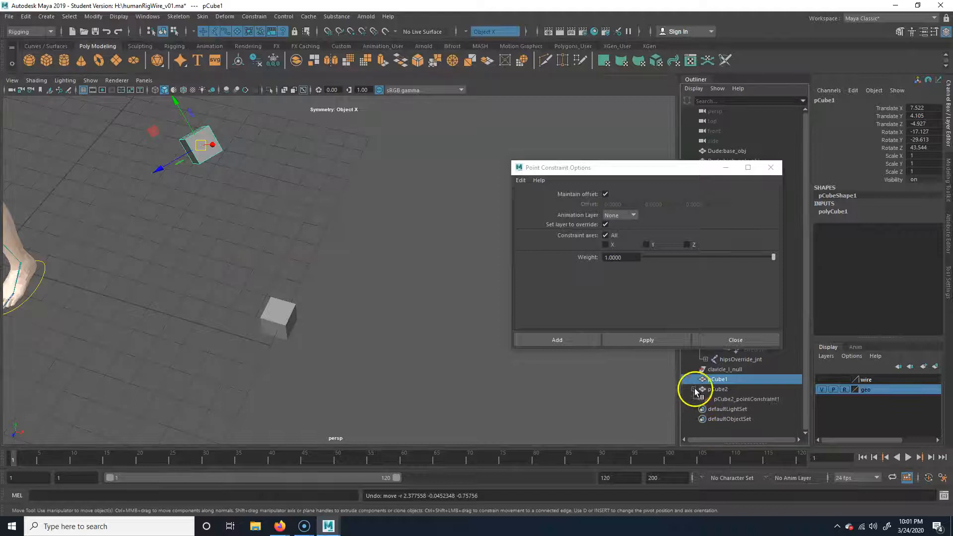
left_click(726, 400)
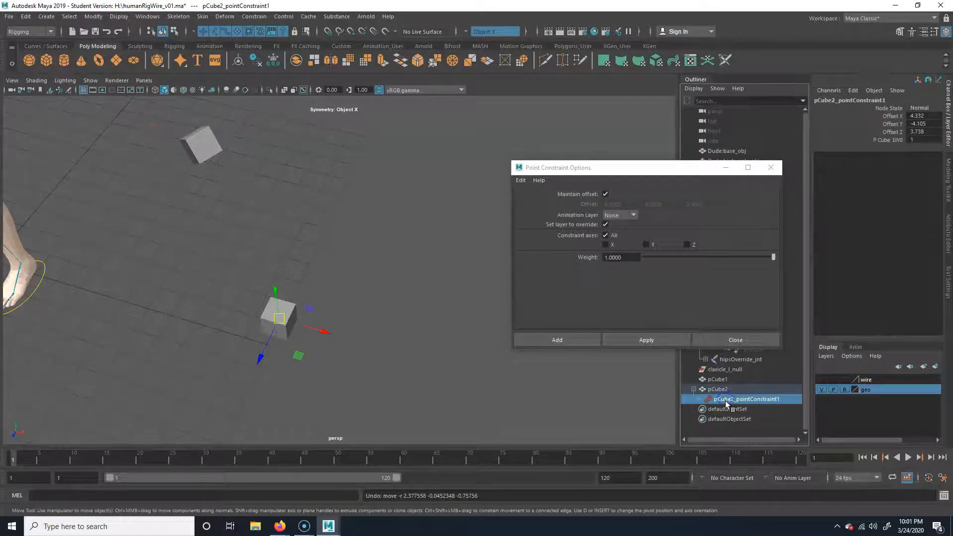
key("Delete")
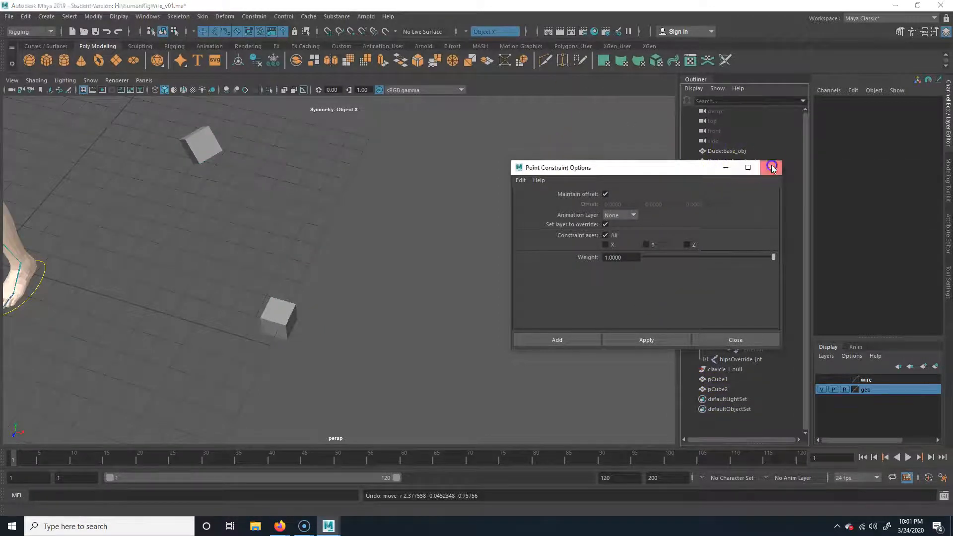
left_click(771, 167)
Orient-constrain pCube2 to the rotated cube pCube1
left_click(254, 16)
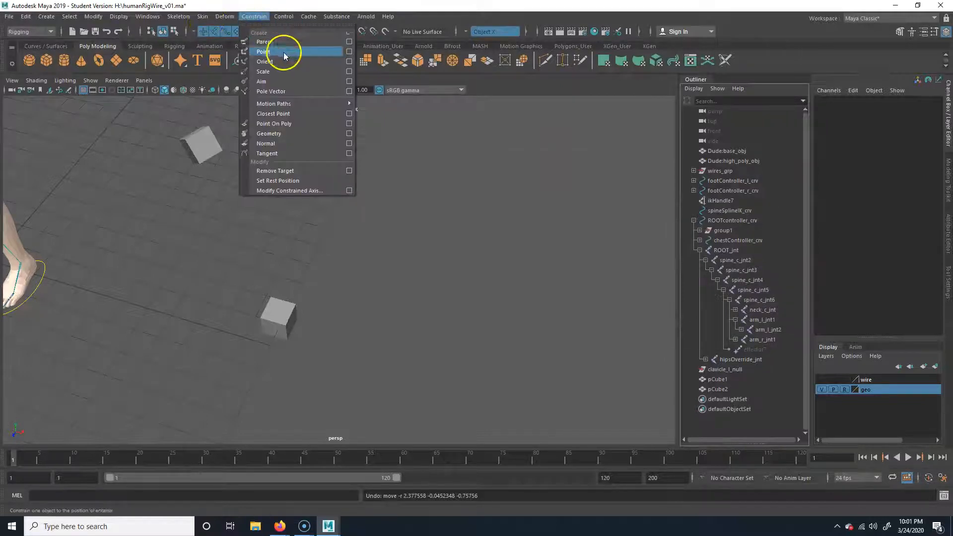
left_click(211, 142)
left_click(207, 144)
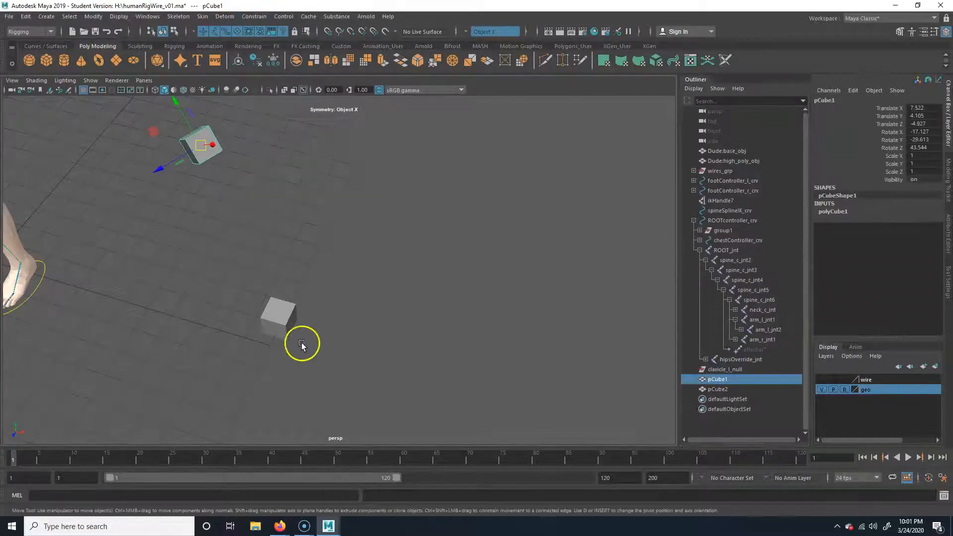
left_click(280, 314, "shift")
left_click(253, 16)
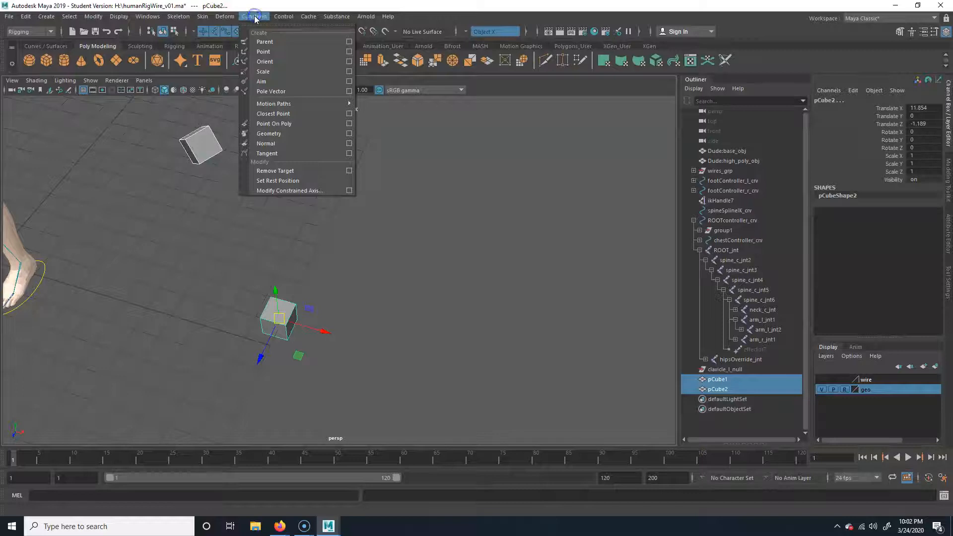
left_click(285, 61)
Compare the orientation of both cubes and test rotating pCube1 with the orient constraint in place
left_click_drag(264, 208, 409, 219, "alt")
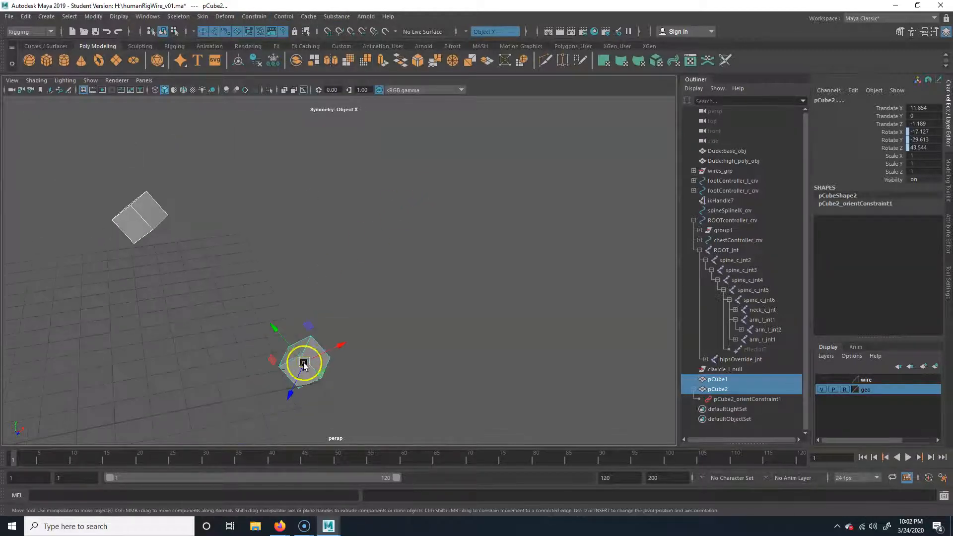
left_click(248, 255)
left_click(152, 221)
left_click(310, 356, "shift")
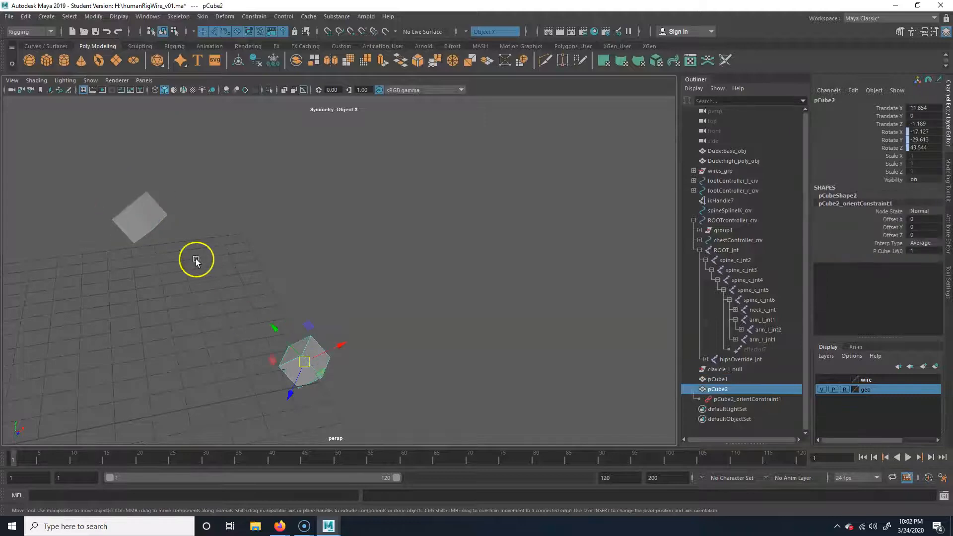
left_click(308, 355)
left_click(152, 209)
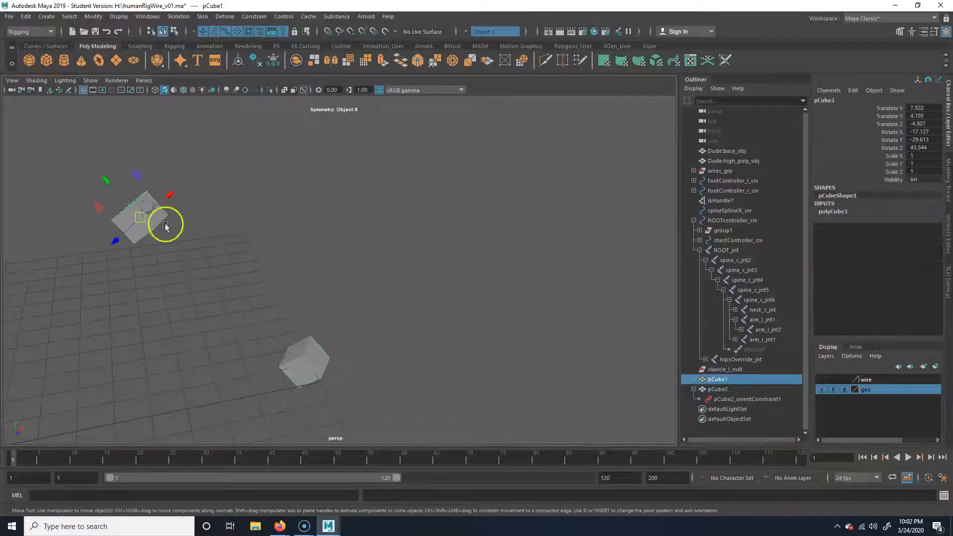
key("e")
left_click_drag(154, 239, 238, 291)
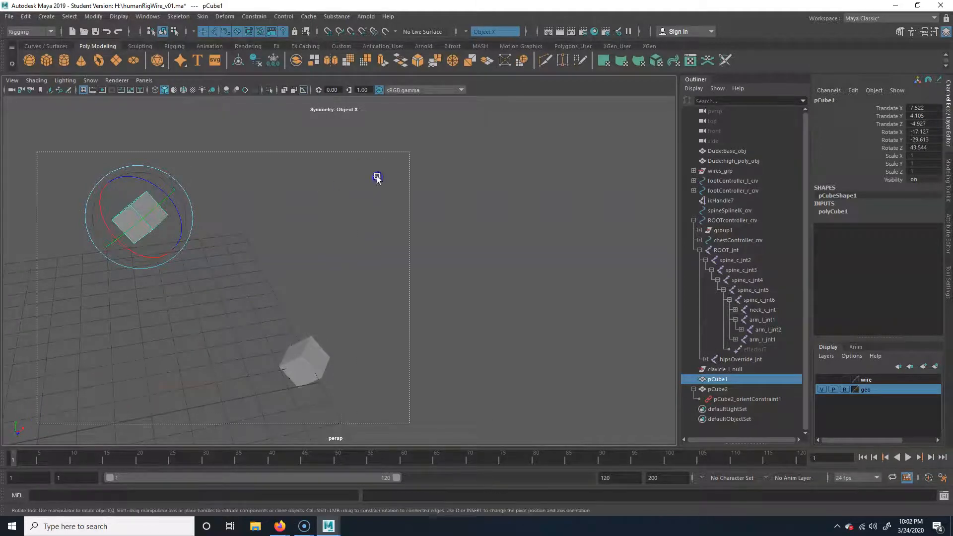
Delete both demonstration cubes and hide polygon objects in the perspective viewport
key("Delete")
right_click_drag(378, 291, 92, 289, "alt")
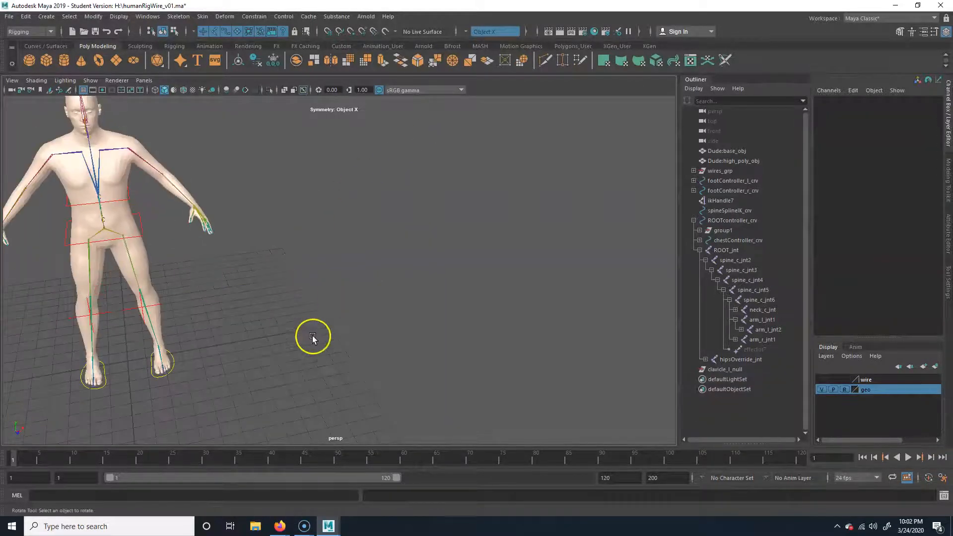
middle_click_drag(122, 184, 336, 311, "alt")
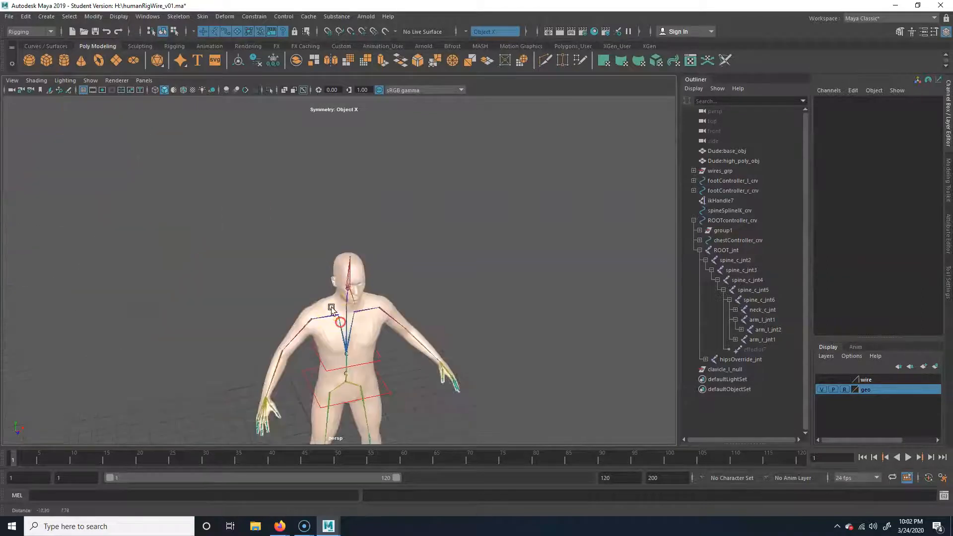
left_click_drag(336, 311, 198, 307, "alt")
right_click_drag(198, 307, 368, 293, "alt")
left_click(92, 79)
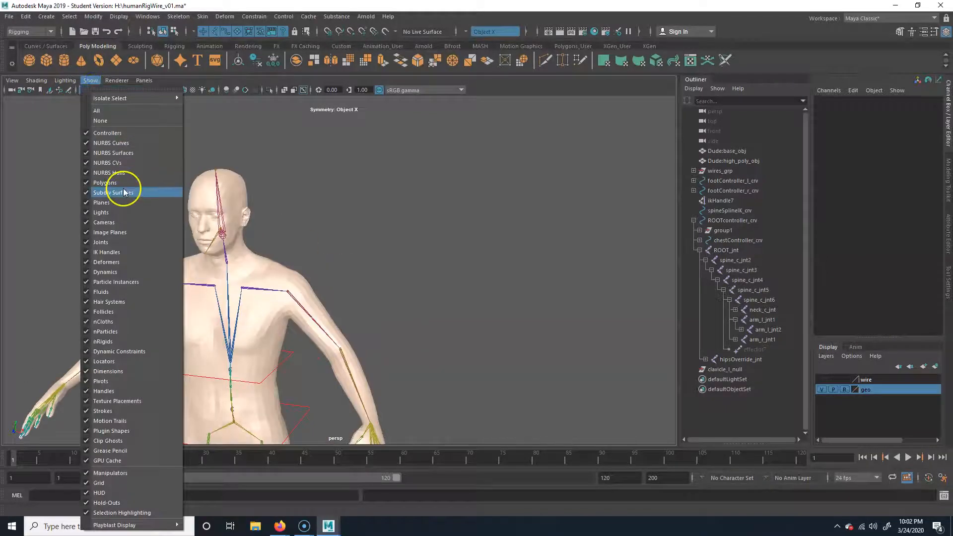
left_click(124, 184)
right_click_drag(197, 315, 293, 308, "alt")
right_click_drag(179, 300, 233, 297, "alt")
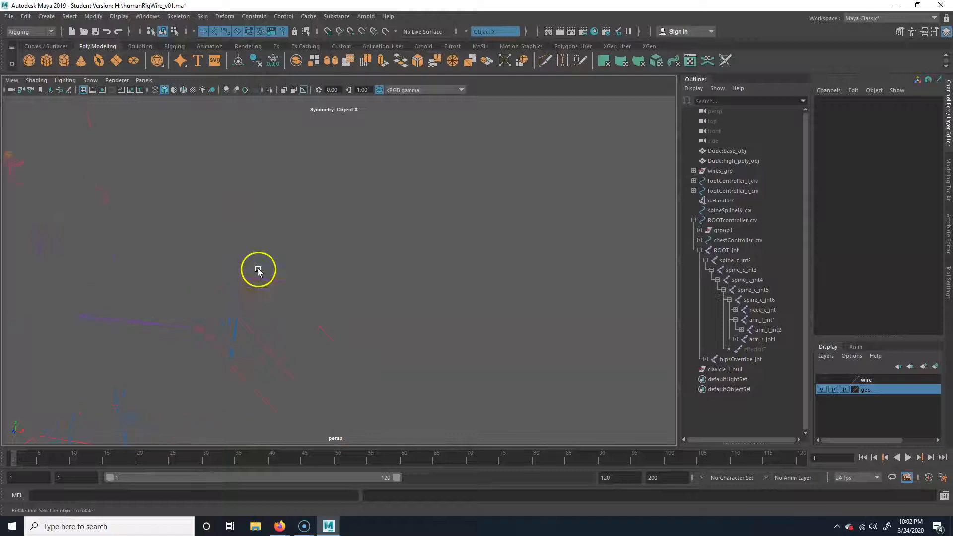
Orient-constrain clavicle_l_null to the left clavicle joint arm_l_jnt1, then clear the selection
left_click(725, 370)
left_click(122, 336)
key("w")
middle_click_drag(66, 338, 153, 317, "alt")
right_click_drag(104, 301, 197, 295, "alt")
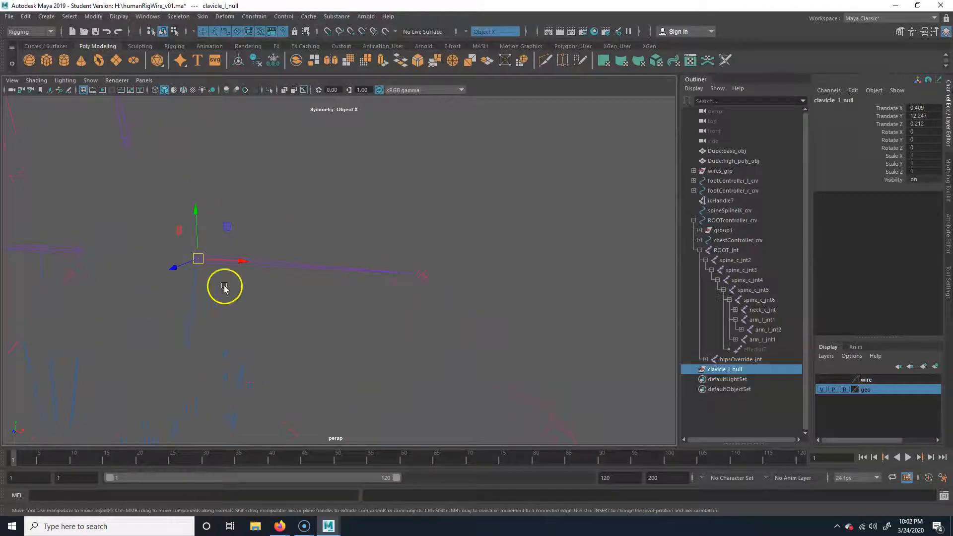
left_click(292, 269)
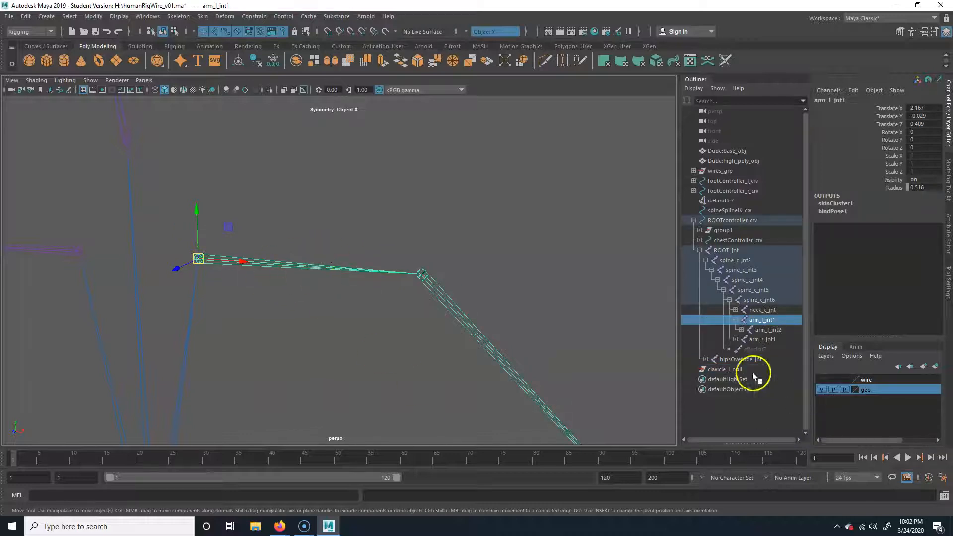
left_click(723, 369, "ctrl")
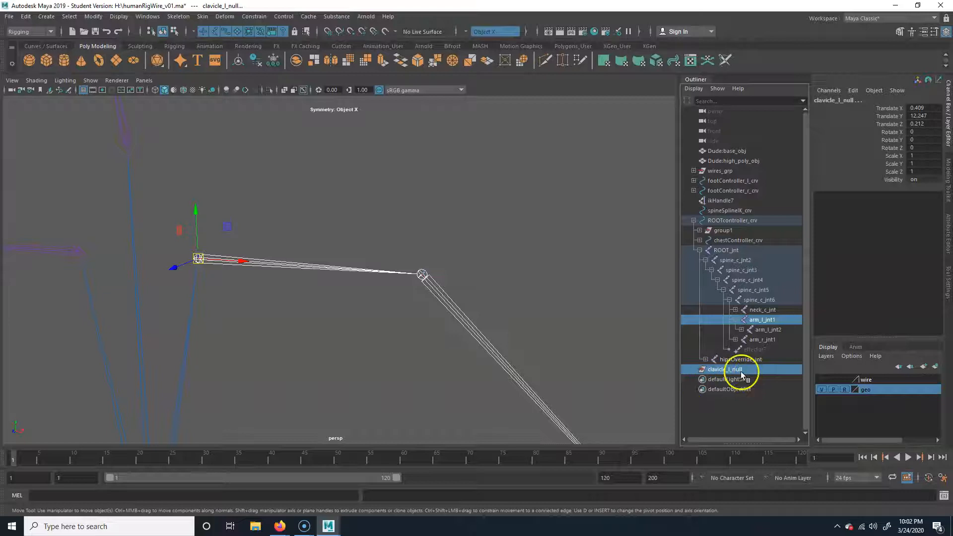
left_click(252, 16)
left_click(272, 61)
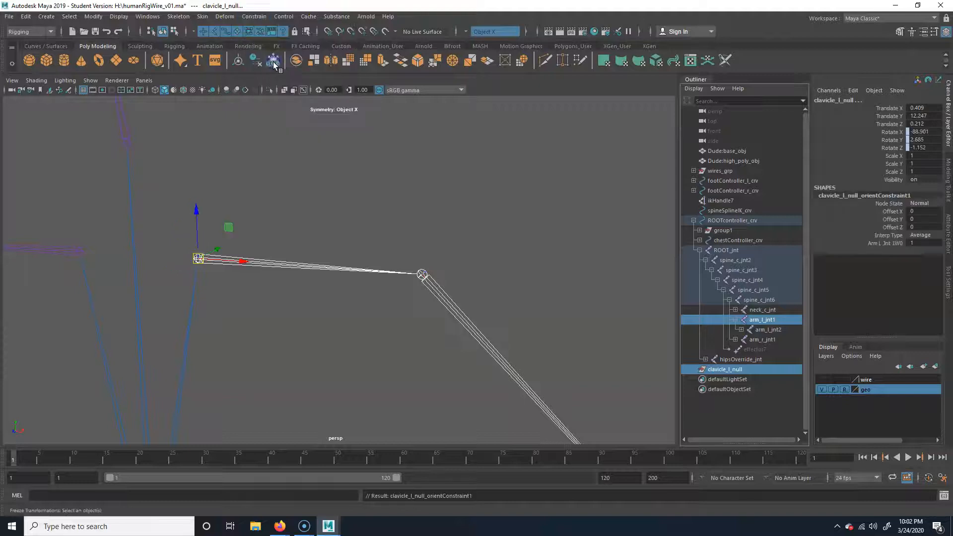
left_click(314, 185)
left_click(380, 281)
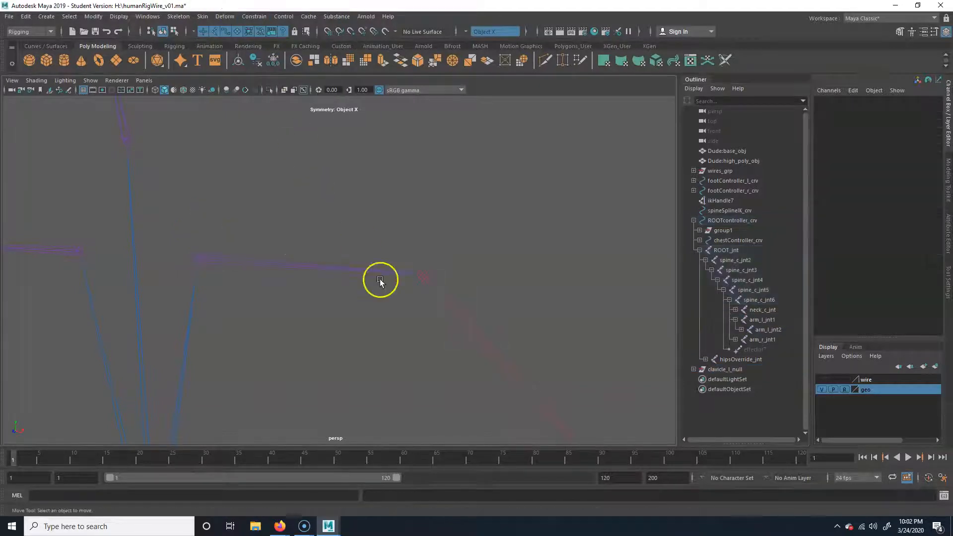
Compare the orientation of clavicle_l_null with that of the left clavicle joint arm_l_jnt1
left_click(720, 369)
key("f")
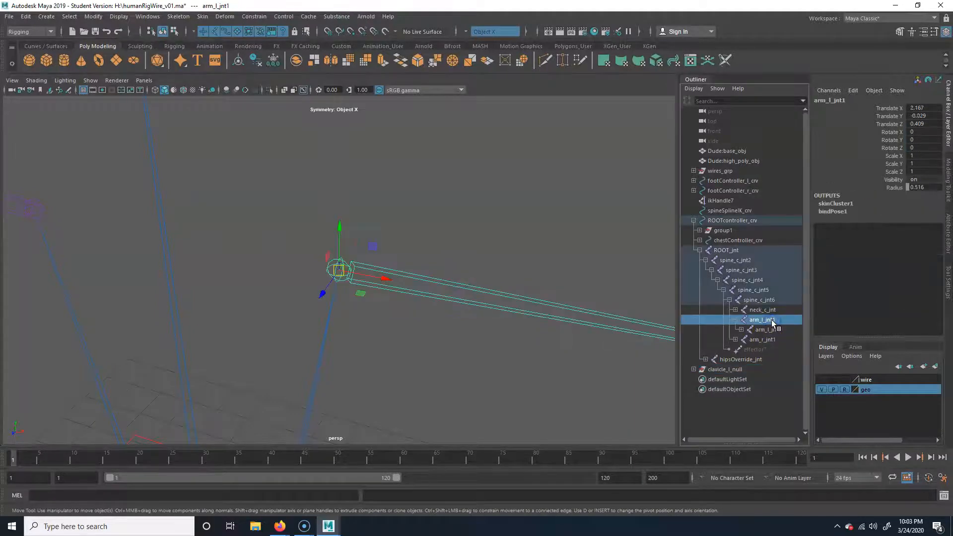
left_click(728, 369)
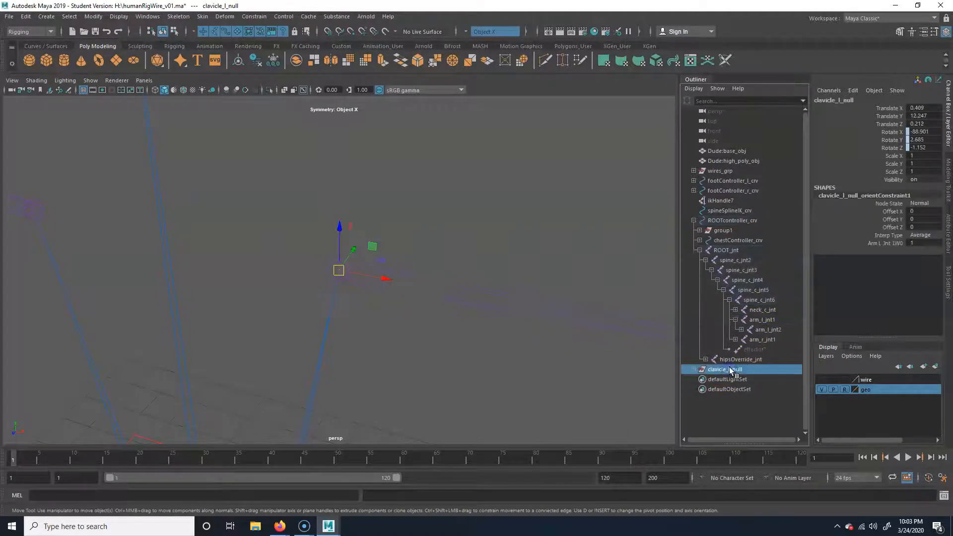
left_click_drag(729, 370, 768, 343)
left_click(770, 320)
left_click_drag(467, 281, 420, 245)
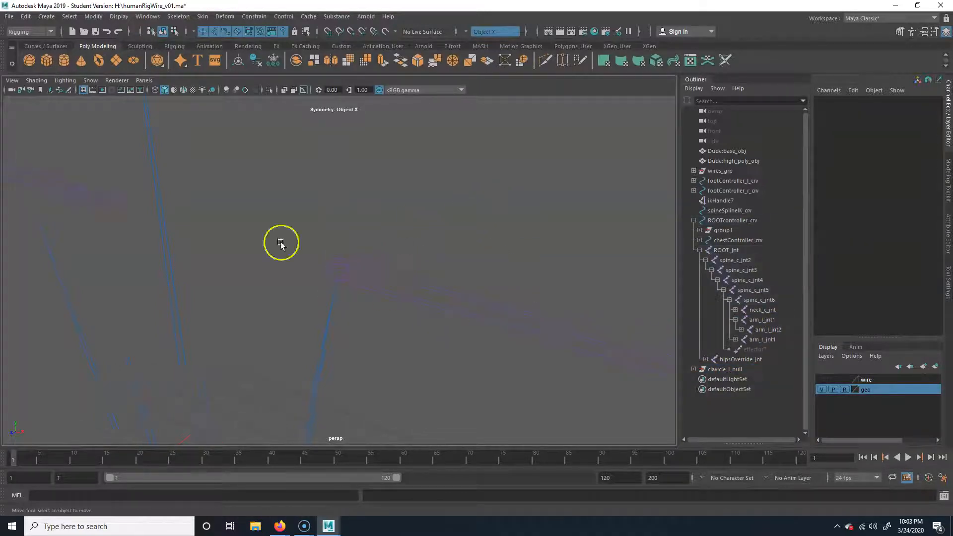
left_click(742, 359)
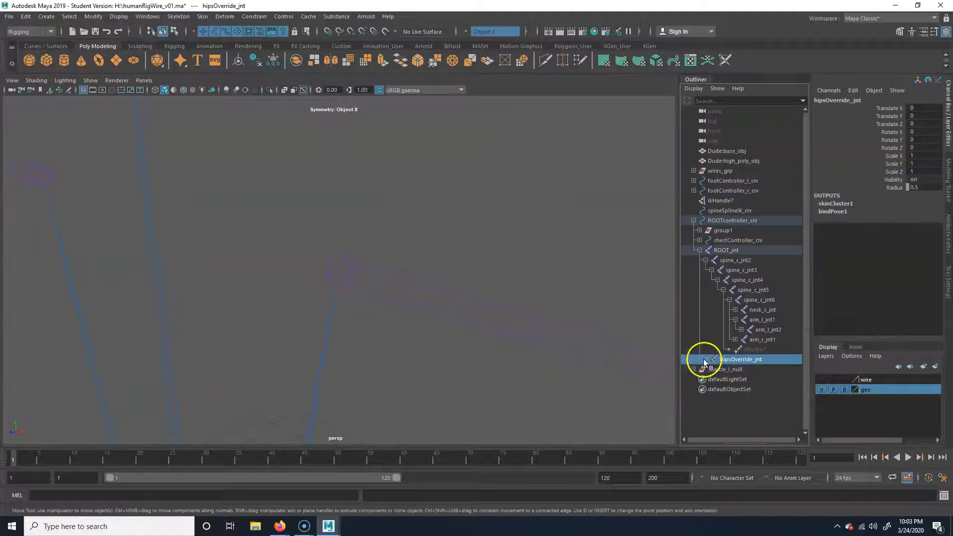
left_click(706, 360)
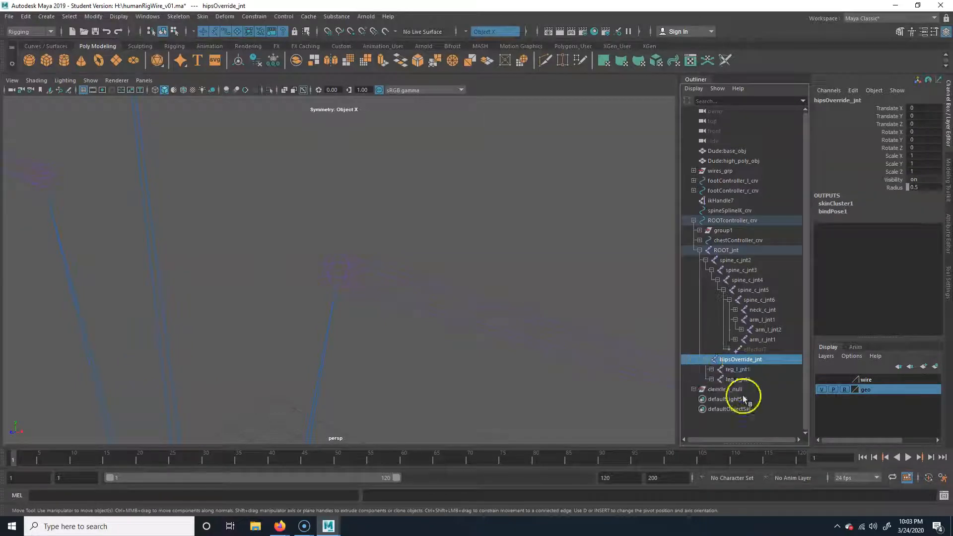
left_click(705, 360)
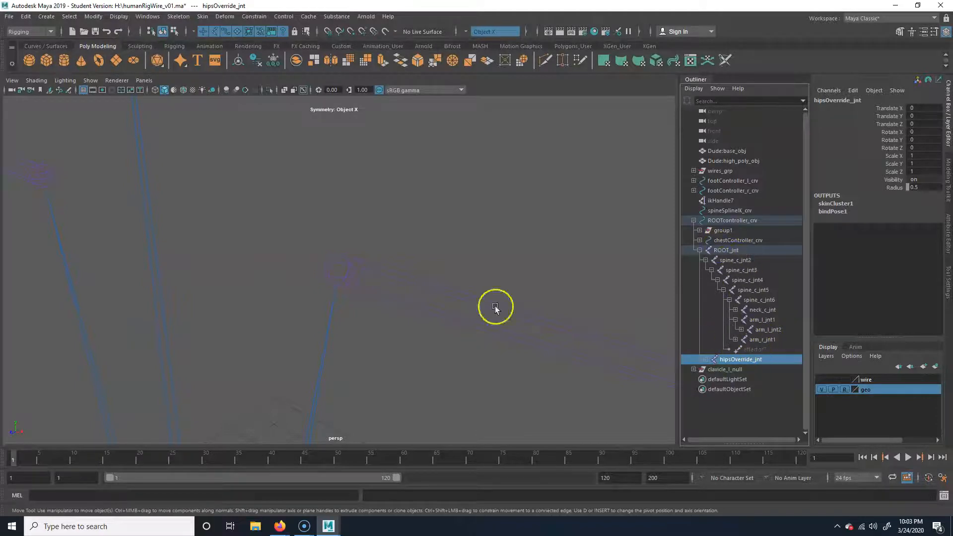
Delete the orient constraint under clavicle_l_null and recheck the null's orientation against arm_l_jnt1
left_click(724, 370)
left_click(693, 369)
left_click(735, 380)
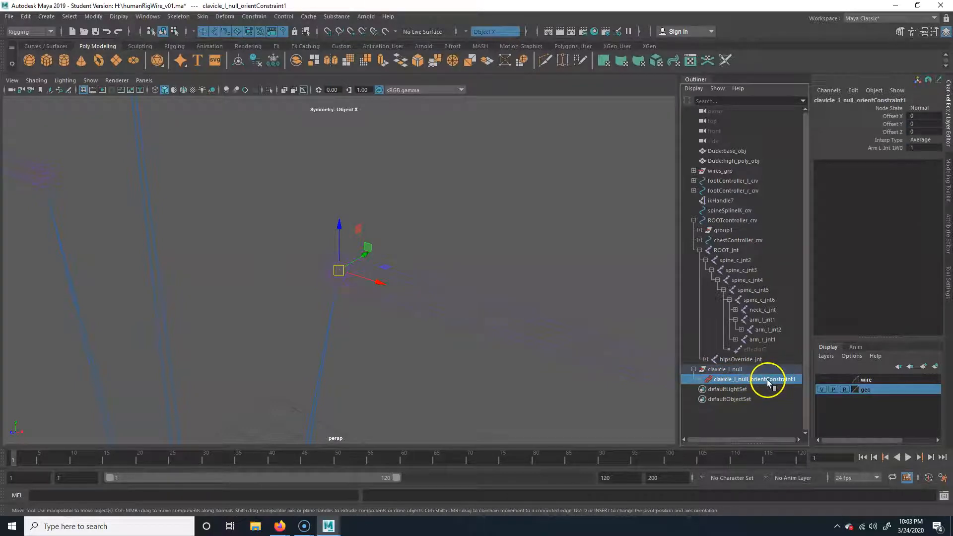
left_click(725, 369)
left_click(734, 379)
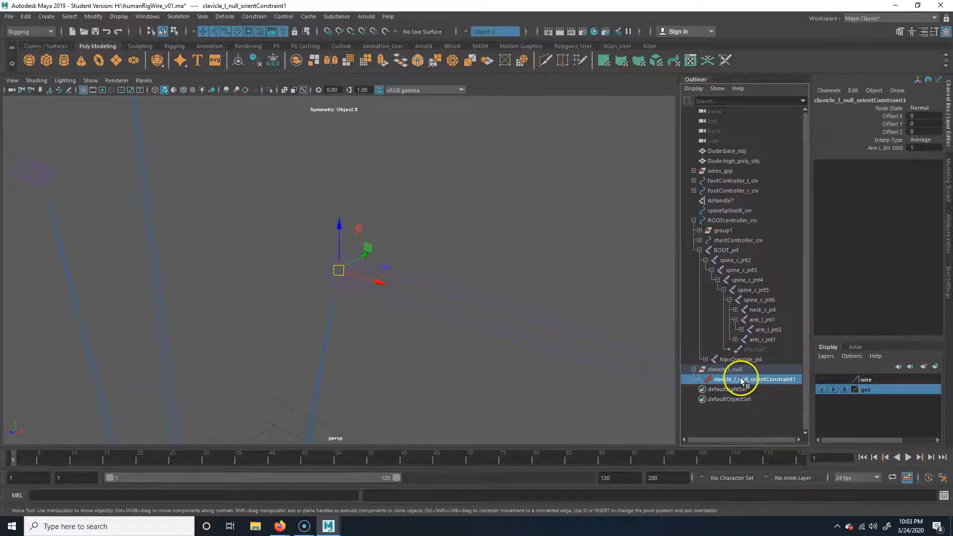
key("Delete")
left_click(727, 369)
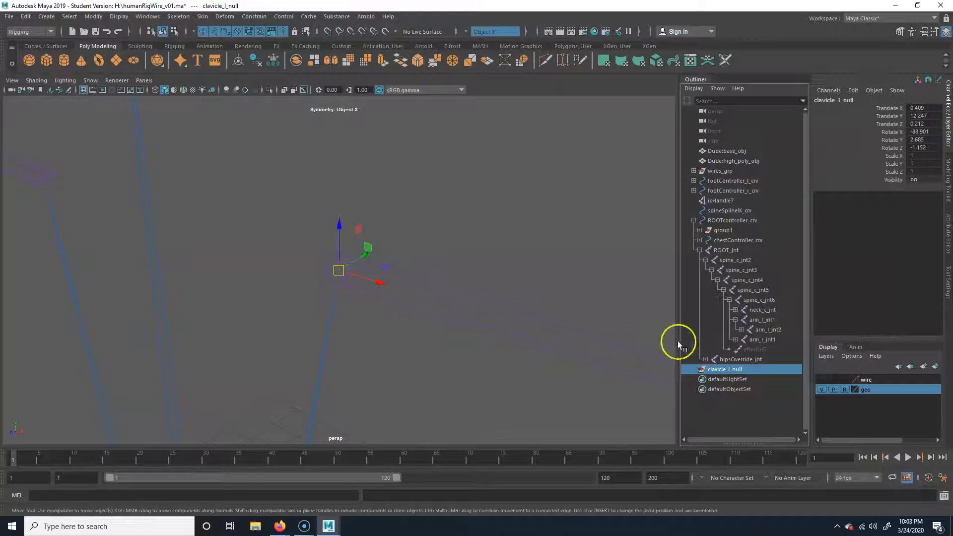
left_click(440, 292)
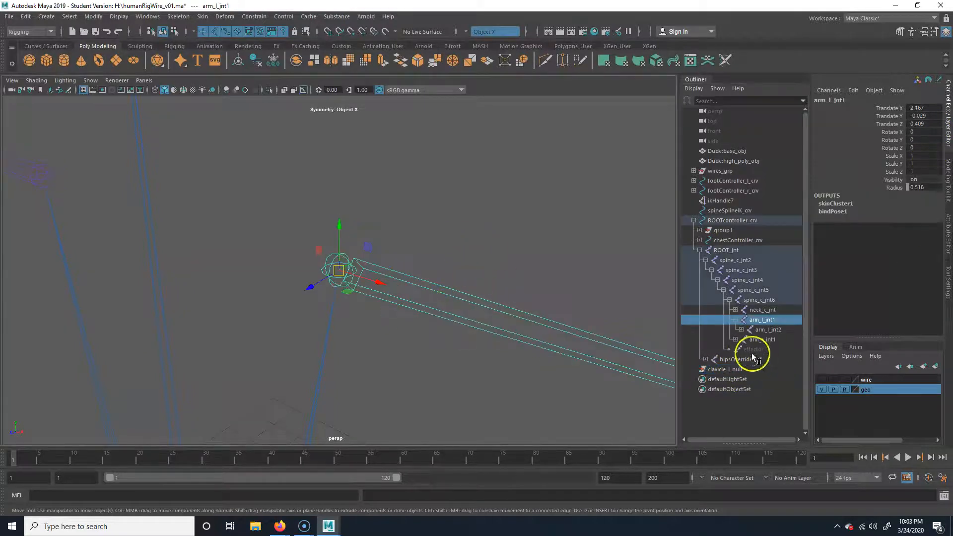
left_click(728, 369)
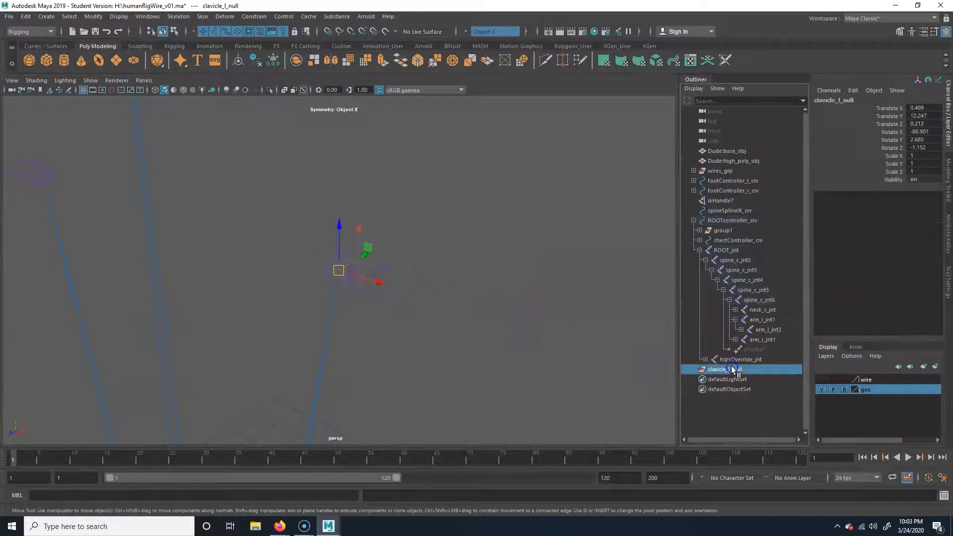
Create a NURBS circle at the origin to serve as the left clavicle controller
right_click_drag(475, 280, 255, 292, "alt")
left_click_drag(255, 295, 332, 276, "alt")
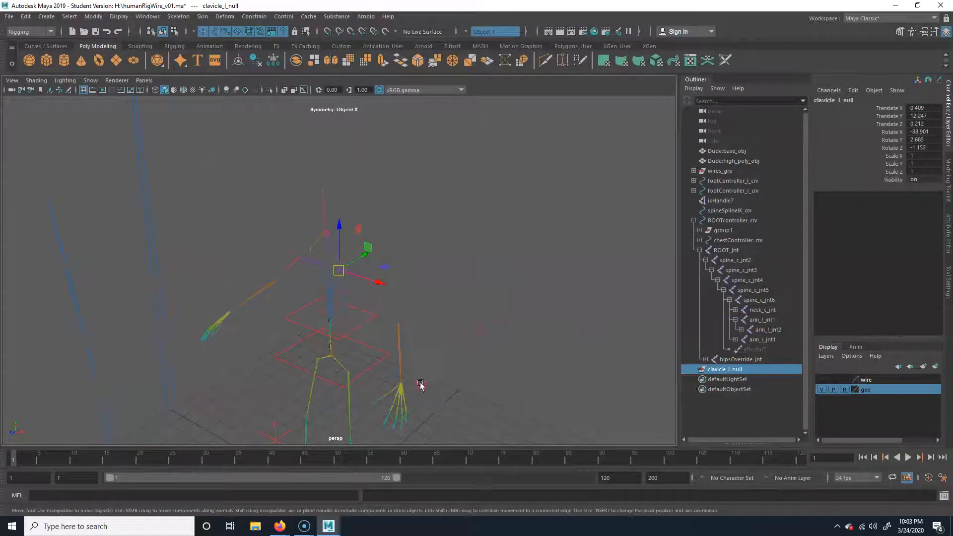
left_click_drag(368, 228, 293, 213, "alt")
left_click(44, 17)
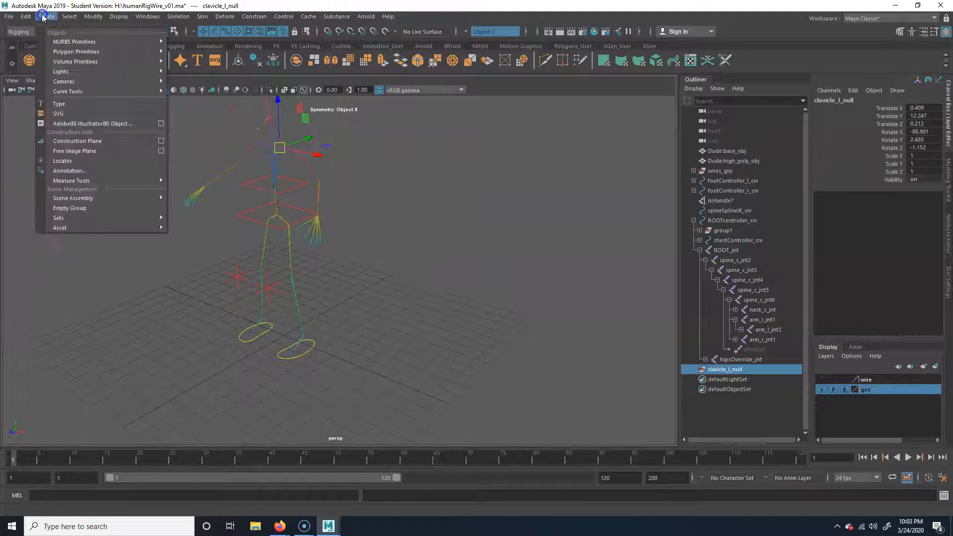
mouse_move(99, 42)
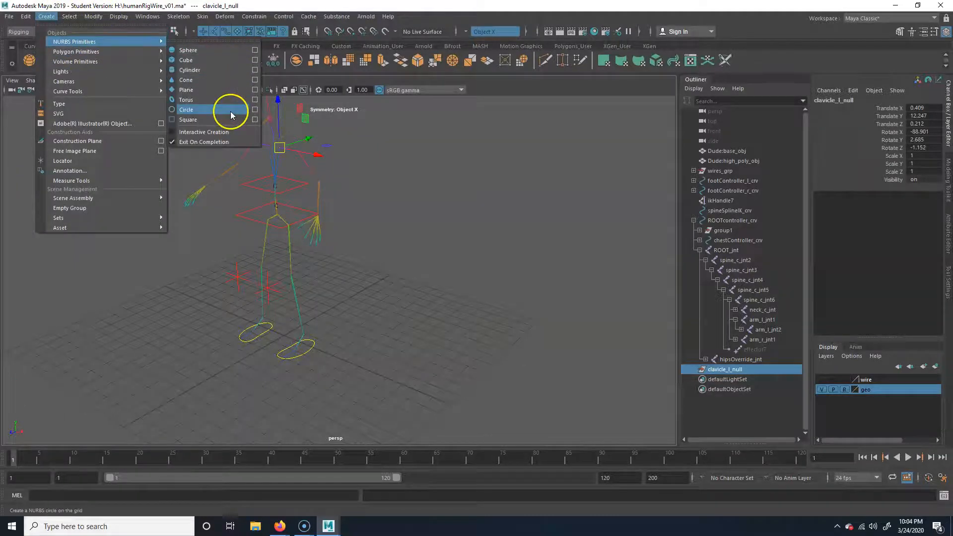
left_click(230, 109)
left_click_drag(193, 312, 740, 81, "alt")
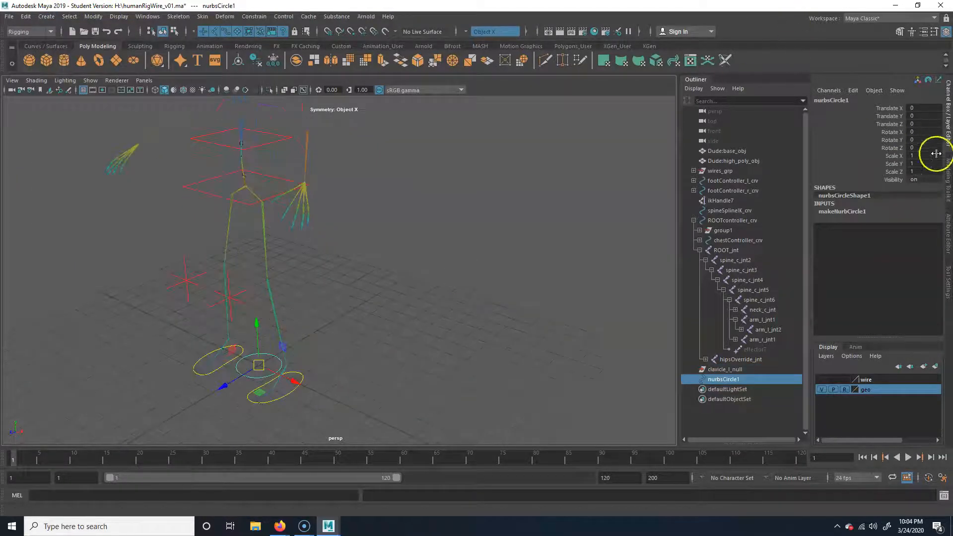
Enable drawing overrides on the new circle's shape and set its index color to yellow
left_click(948, 225)
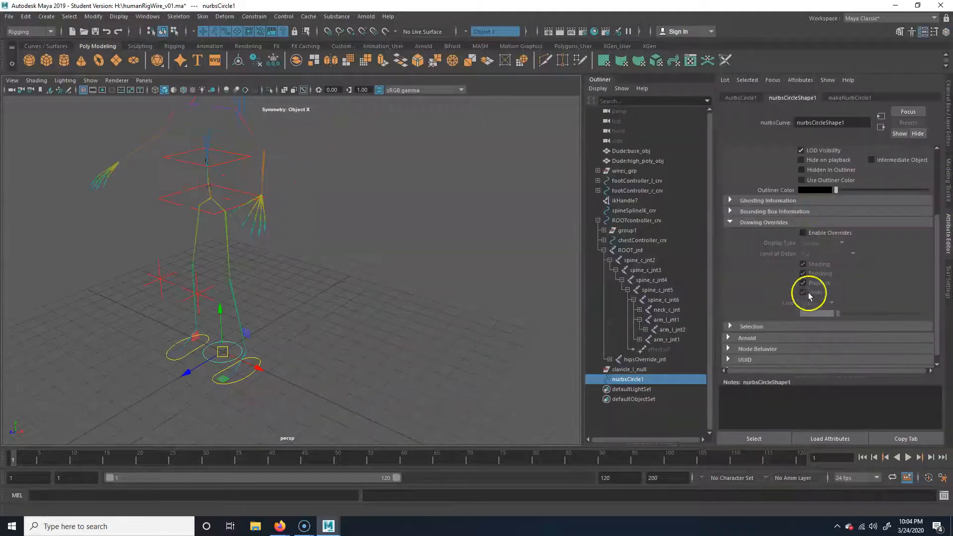
left_click(828, 234)
scroll(749, 229, "up", 3)
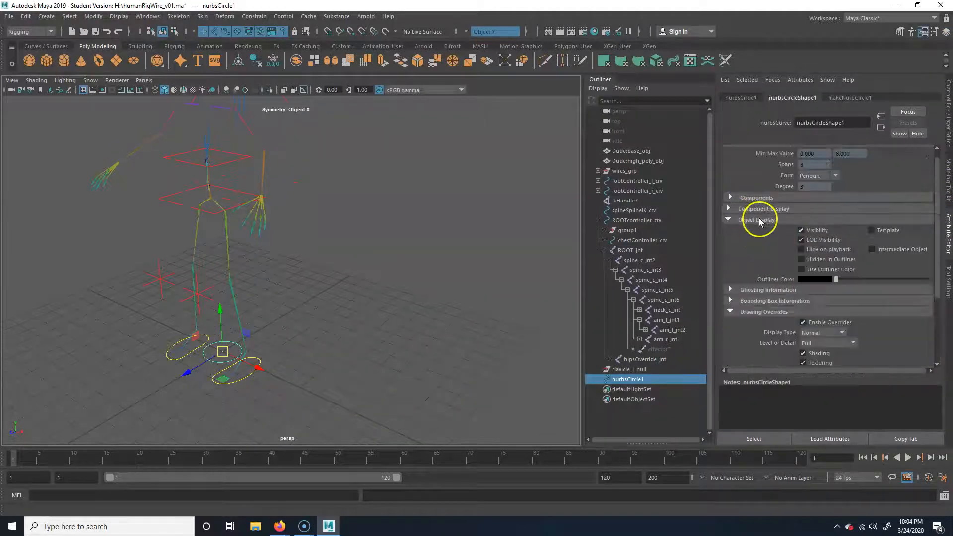
scroll(760, 314, "down", 2)
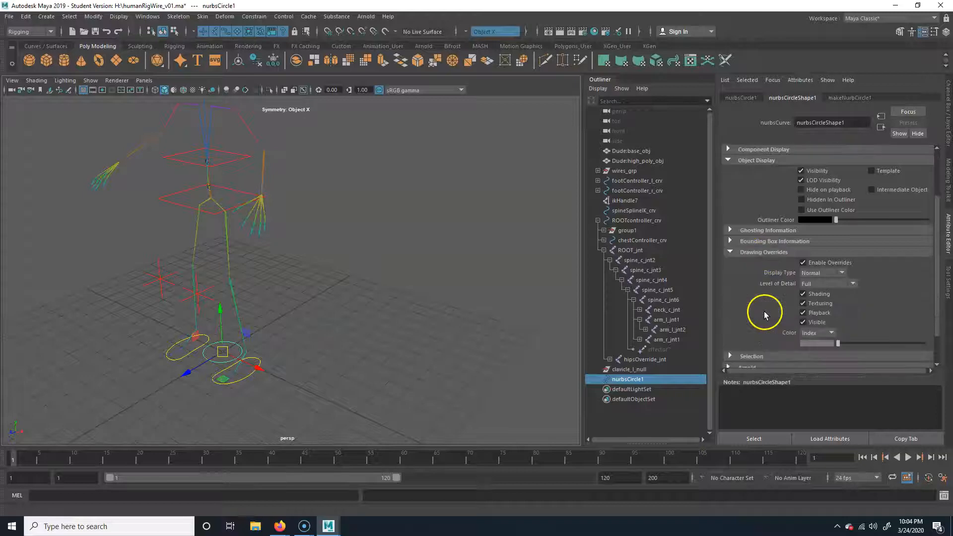
scroll(831, 273, "down", 1)
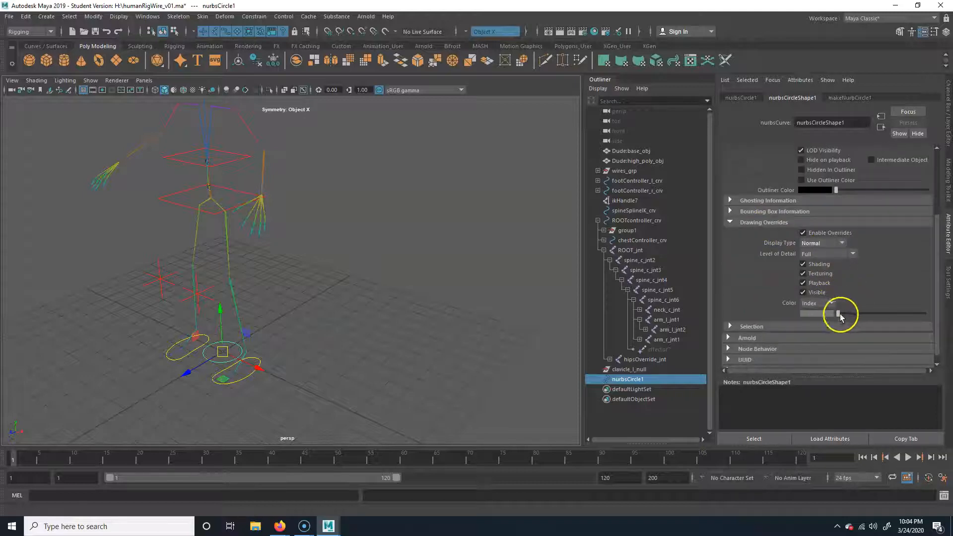
left_click_drag(838, 314, 883, 318)
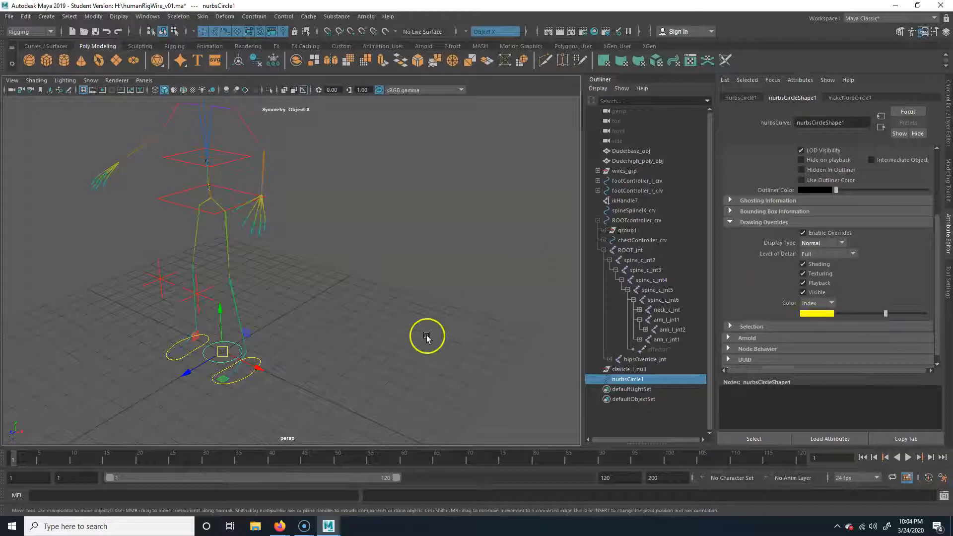
Move the circle up from the origin and point-snap it onto the left clavicle joint
left_click(189, 346)
right_click_drag(154, 303, 412, 301, "alt")
middle_click_drag(301, 267, 431, 472, "alt")
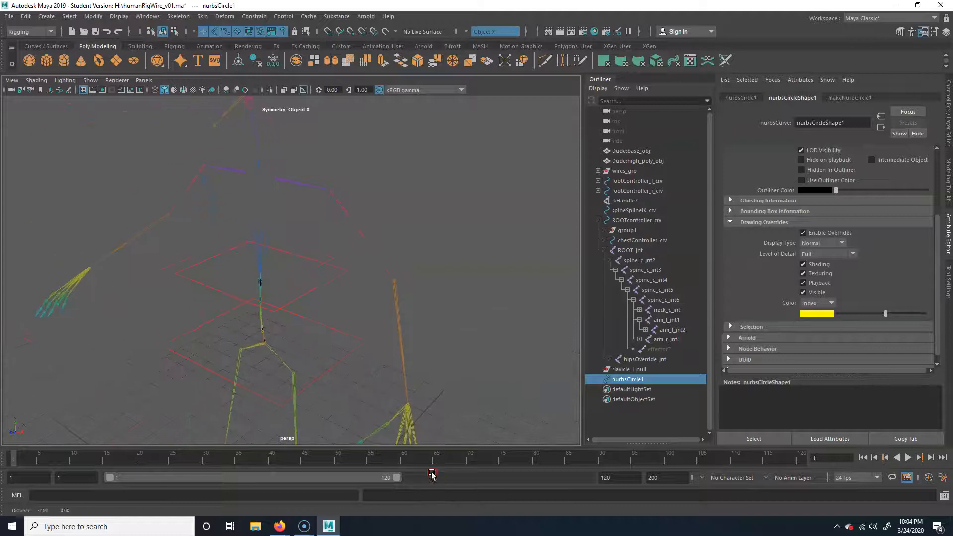
key("v")
middle_click_drag(309, 218, 271, 184)
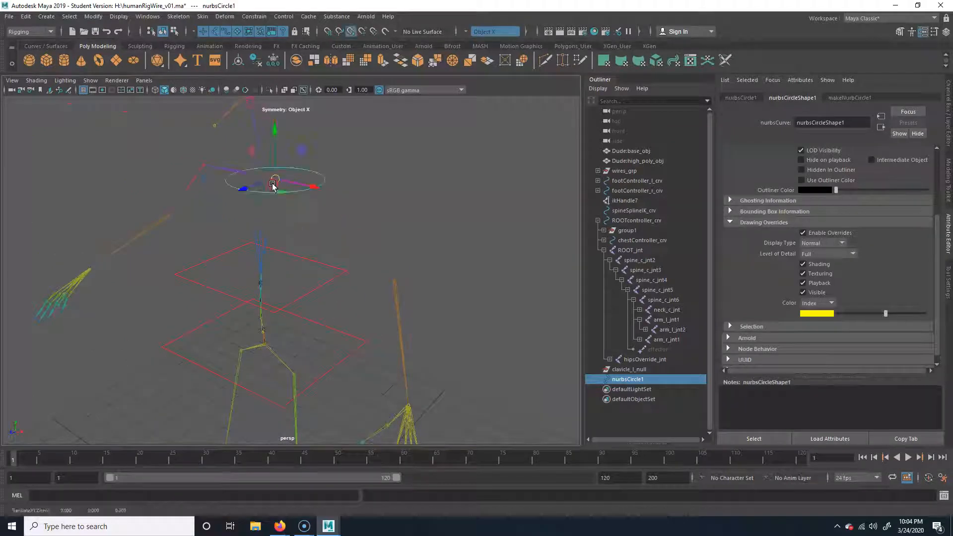
Rotate the circle about -86 degrees around Z so it stands upright across the left clavicle joint
left_click_drag(295, 214, 363, 215, "alt")
scroll(296, 200, "up", 5)
middle_click_drag(281, 165, 314, 339, "alt")
key("e")
left_click_drag(278, 207, 317, 296)
Show polygon objects and scale the circle to about 0.36 in X and 1.85 in Z against the body, then deselect it
right_click_drag(407, 236, 240, 253, "alt")
left_click(89, 80)
left_click(124, 184)
left_click_drag(340, 283, 280, 278, "alt")
key("r")
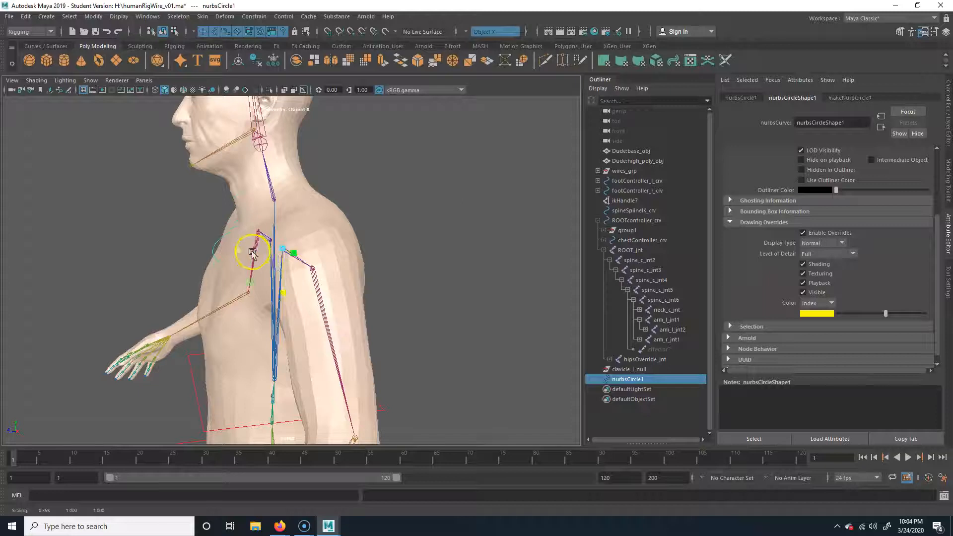
left_click_drag(197, 253, 330, 278, "alt")
left_click(451, 236)
Hide polygon objects in the perspective viewport and reselect the clavicle circle
left_click_drag(467, 316, 89, 42, "alt")
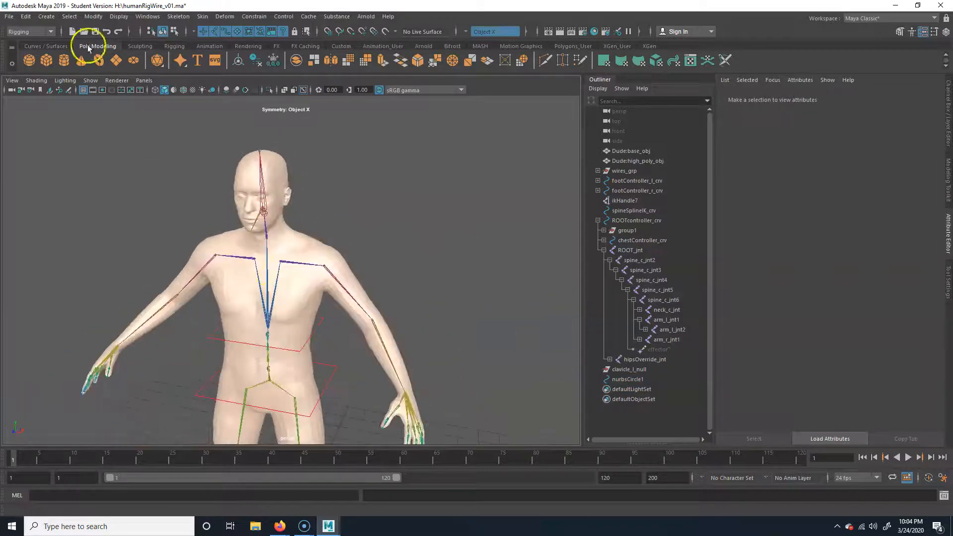
left_click(90, 80)
left_click(121, 185)
left_click_drag(121, 185, 323, 206, "alt")
left_click_drag(361, 266, 271, 286, "alt")
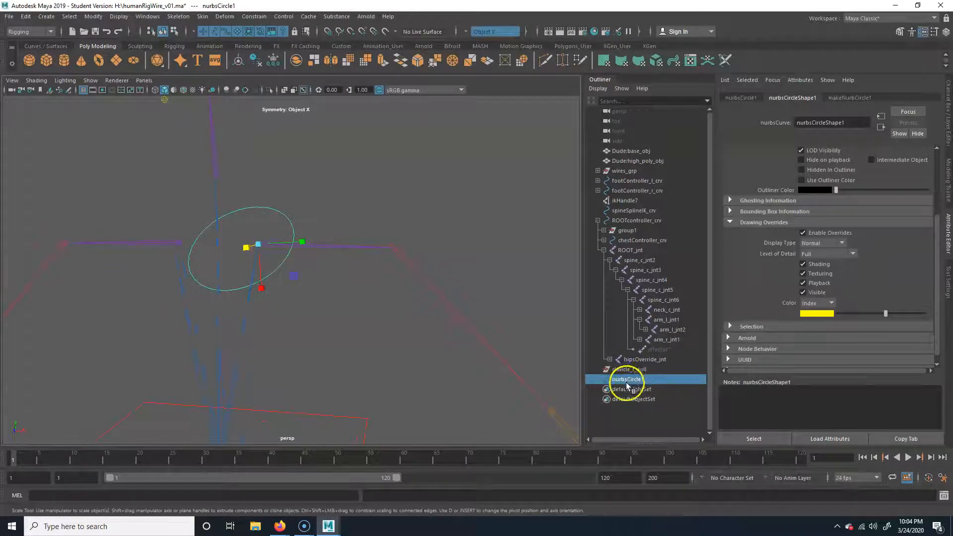
Rename the circle clavicleController_l_crv and parent it under clavicle_l_null
left_click(945, 122)
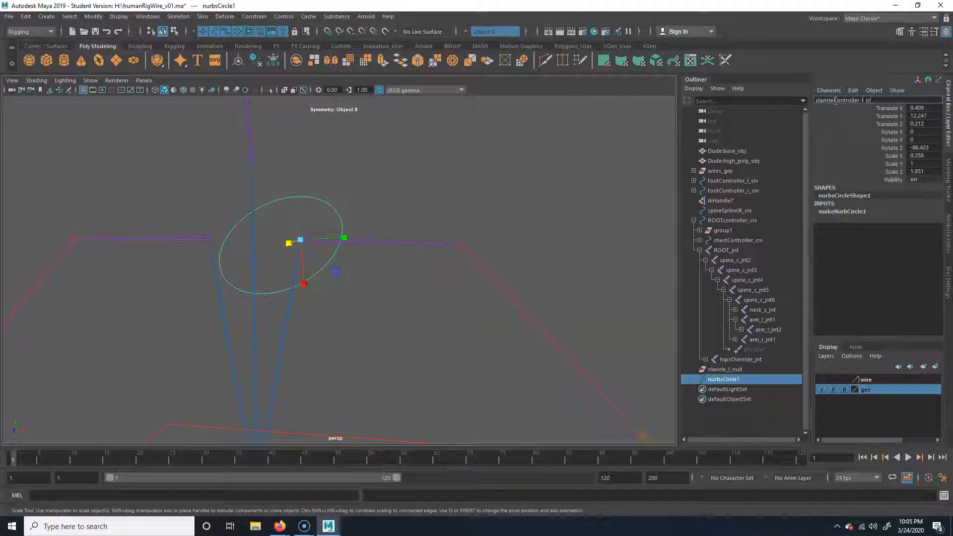
key("Return")
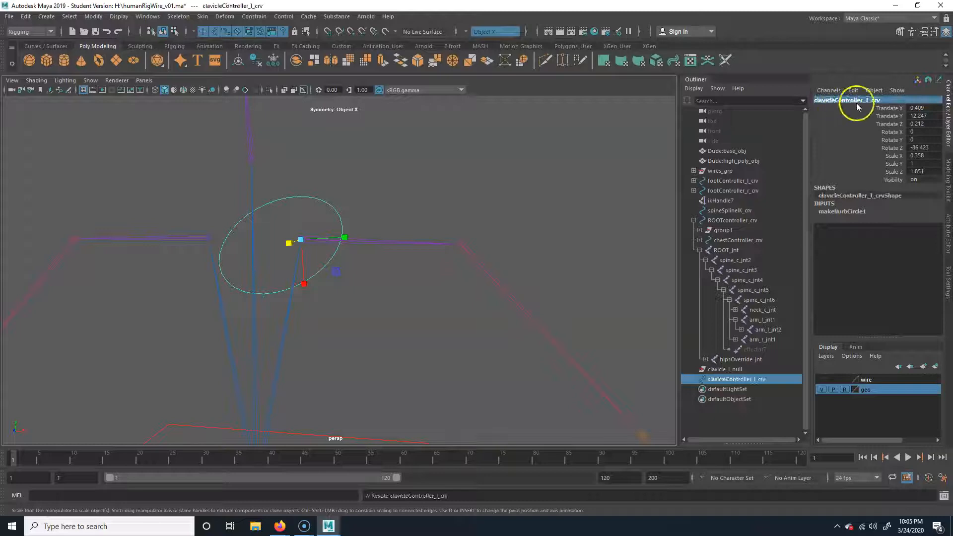
left_click(730, 370, "ctrl")
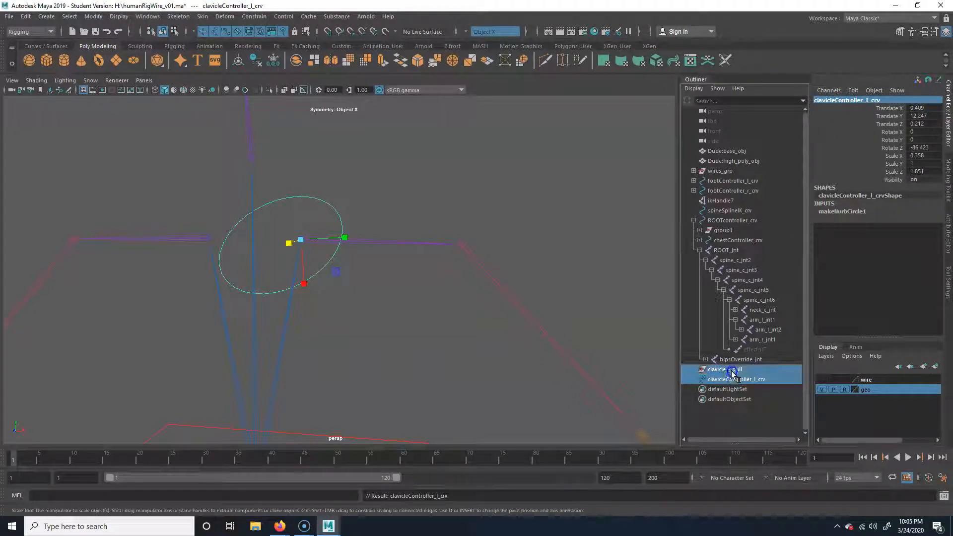
left_click(732, 380)
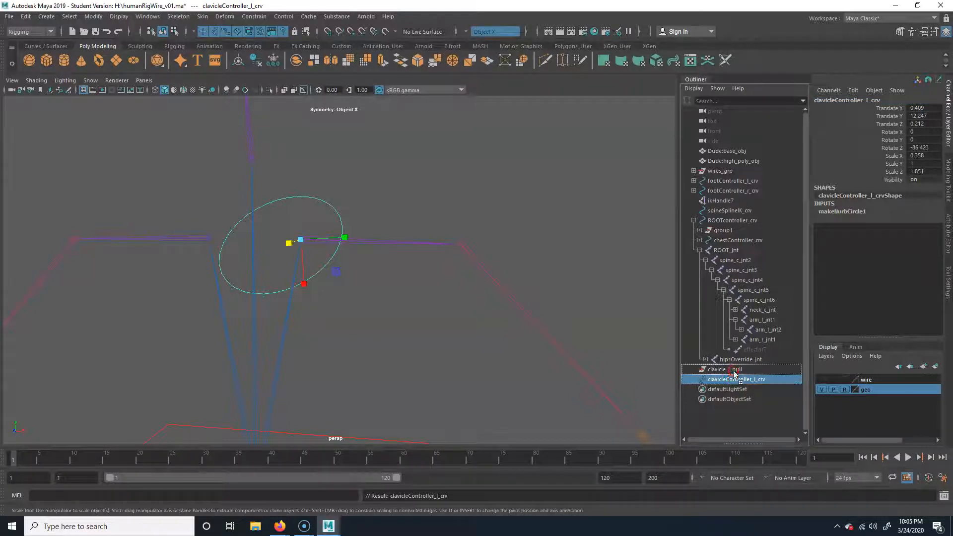
middle_click_drag(734, 370, 735, 370)
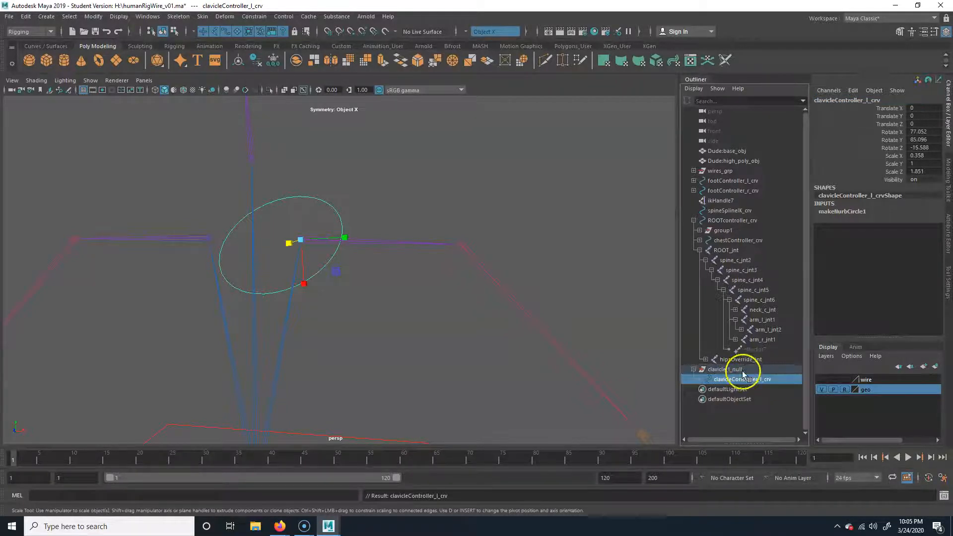
Compare the axes of clavicleController_l_crv with those of clavicle_l_null, then freeze the controller's transformations
left_click(727, 373)
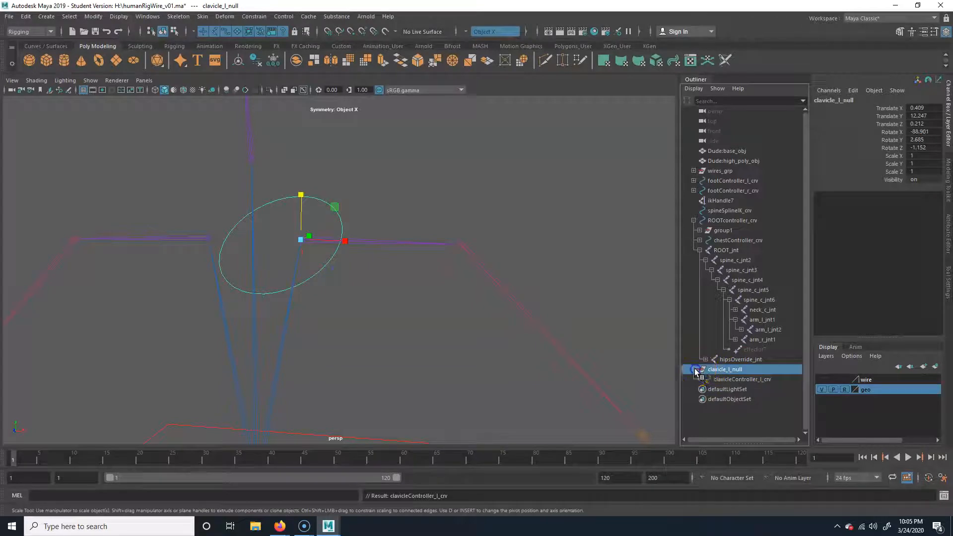
left_click(732, 379)
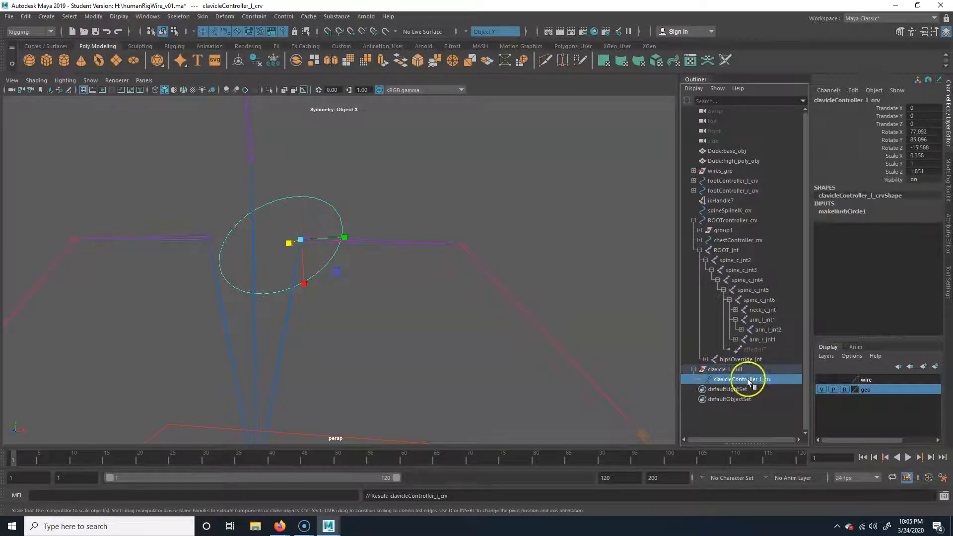
left_click_drag(362, 312, 359, 292, "alt")
left_click_drag(309, 251, 317, 251, "alt")
left_click_drag(227, 258, 370, 280, "alt")
left_click(93, 16)
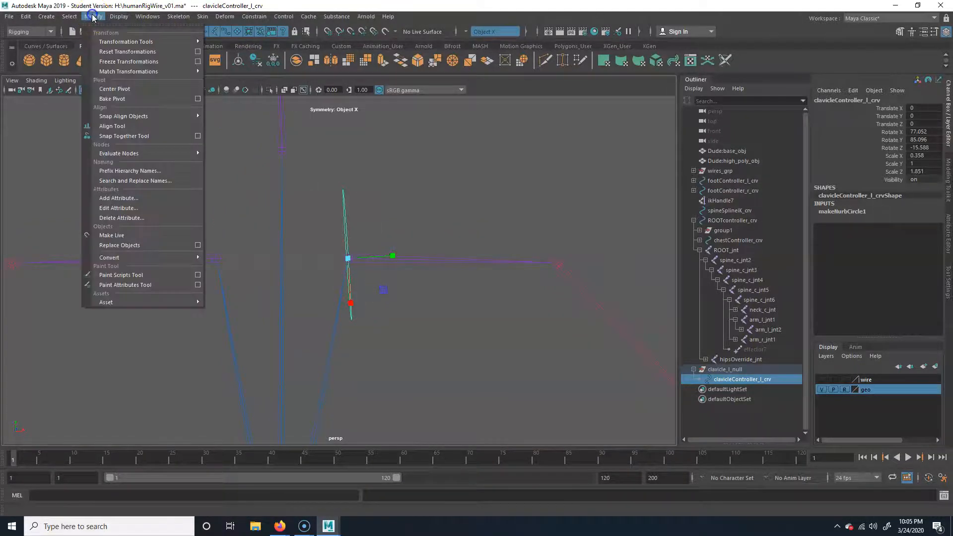
left_click(117, 62)
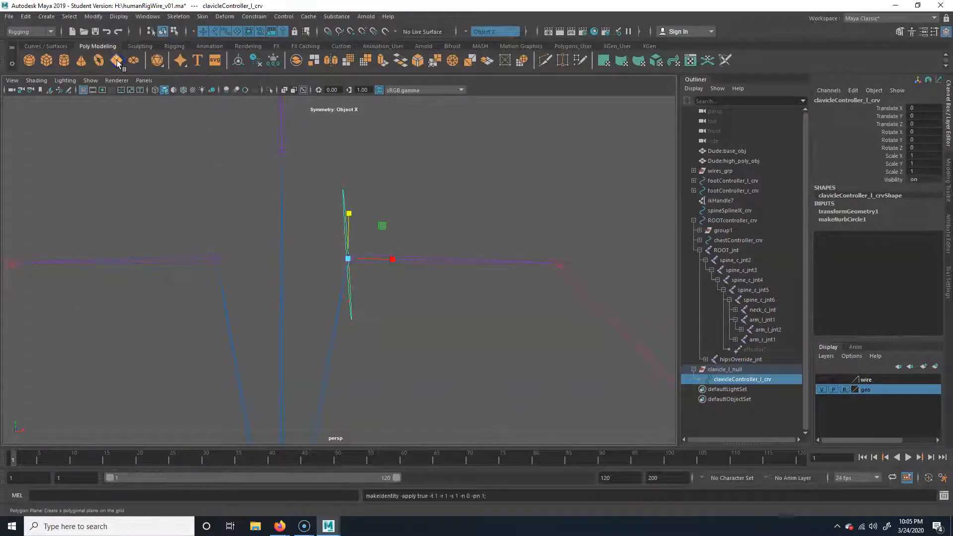
left_click_drag(396, 300, 394, 306, "alt")
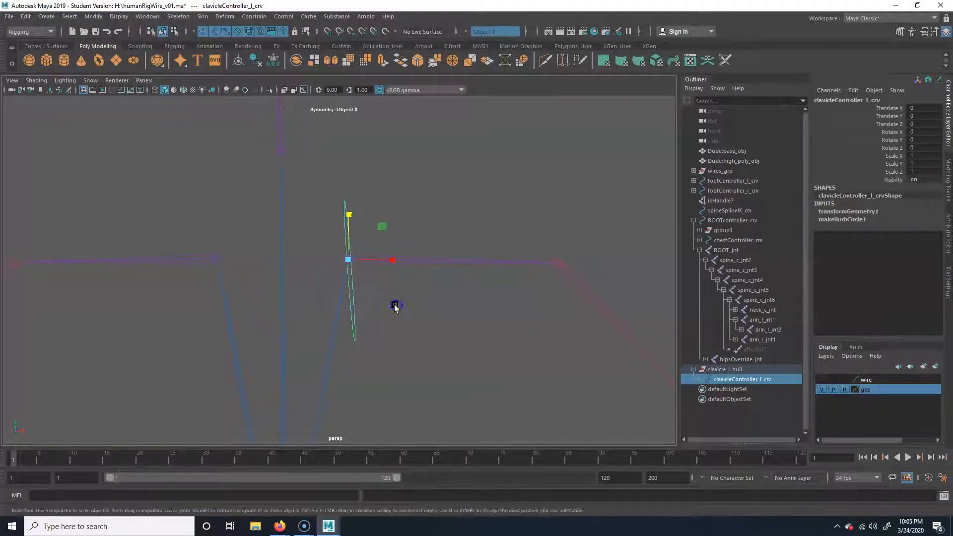
Compare the axis orientation of clavicle_l_null with that of clavicleController_l_crv again from an angled view
left_click_drag(409, 261, 382, 337, "alt")
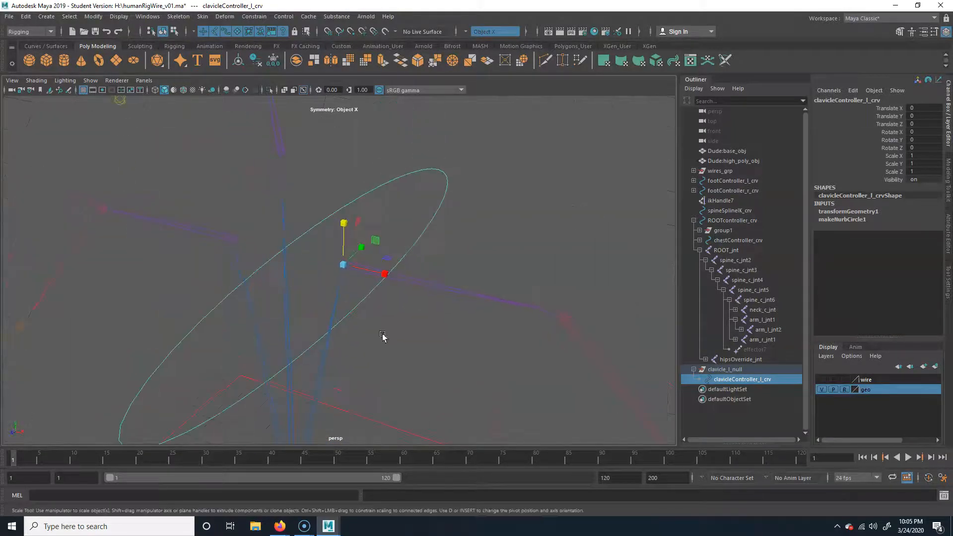
left_click(723, 369)
left_click(728, 379)
left_click(727, 369)
left_click(726, 379)
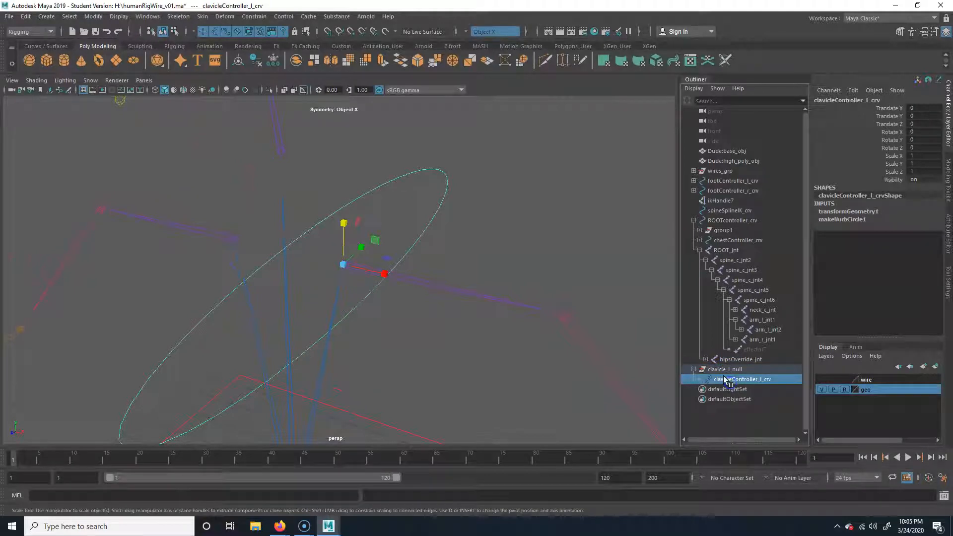
Try rotating the left clavicle controller curve, undo the rotation and deselect the curve
left_click(496, 215)
left_click_drag(497, 215, 403, 213)
key("e")
left_click_drag(372, 241, 383, 257)
key("ctrl+z")
left_click(508, 197)
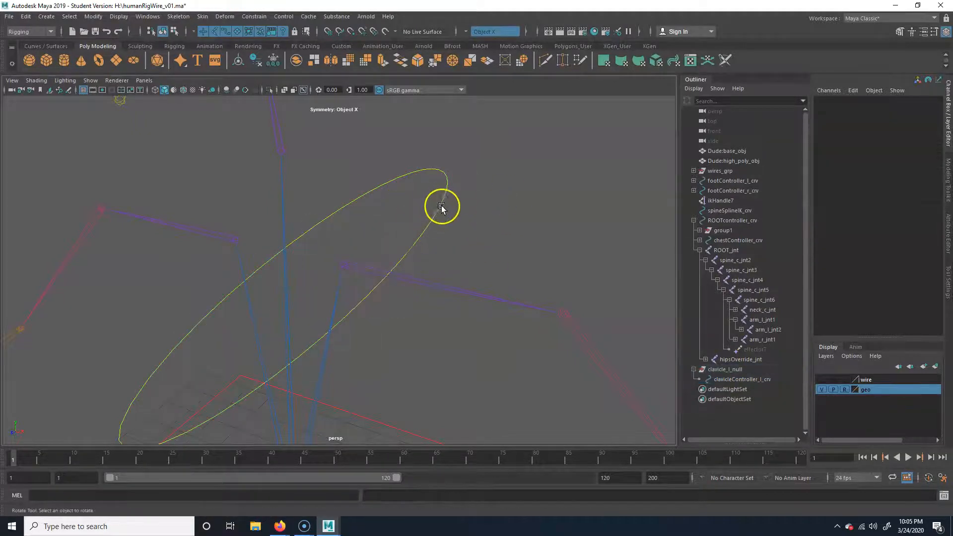
Orient-constrain arm_l_jnt1 to clavicleController_l_crv
left_click(469, 296)
left_click(492, 219)
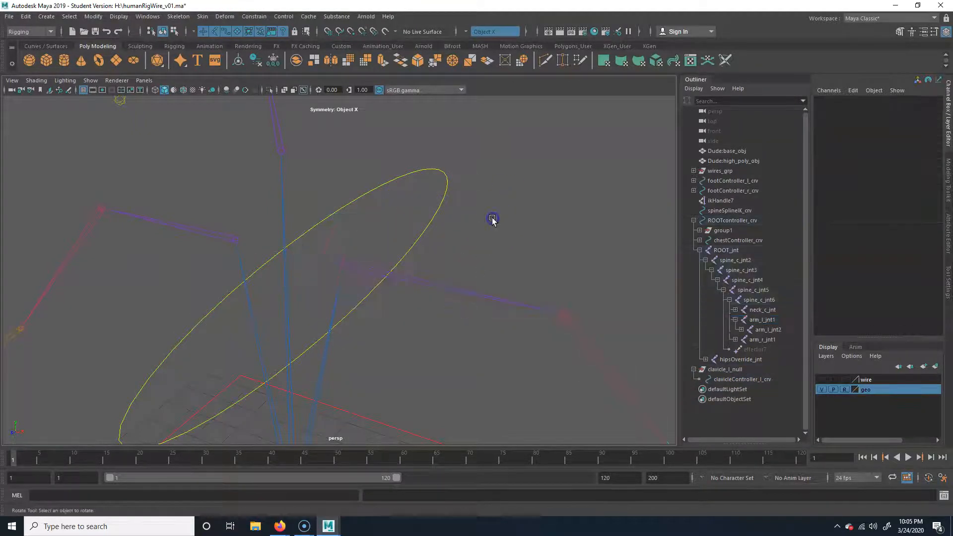
left_click(403, 220)
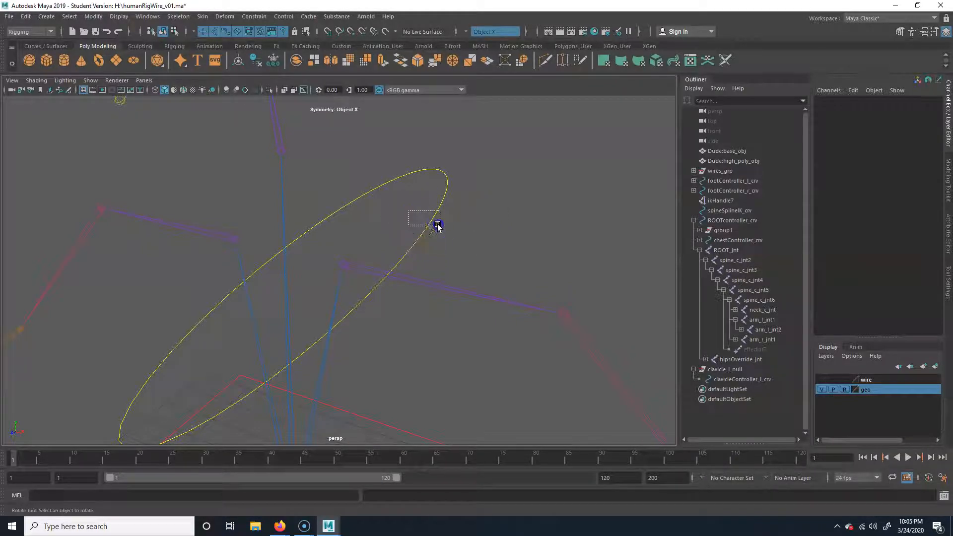
left_click_drag(437, 226, 439, 227)
left_click(430, 282, "shift")
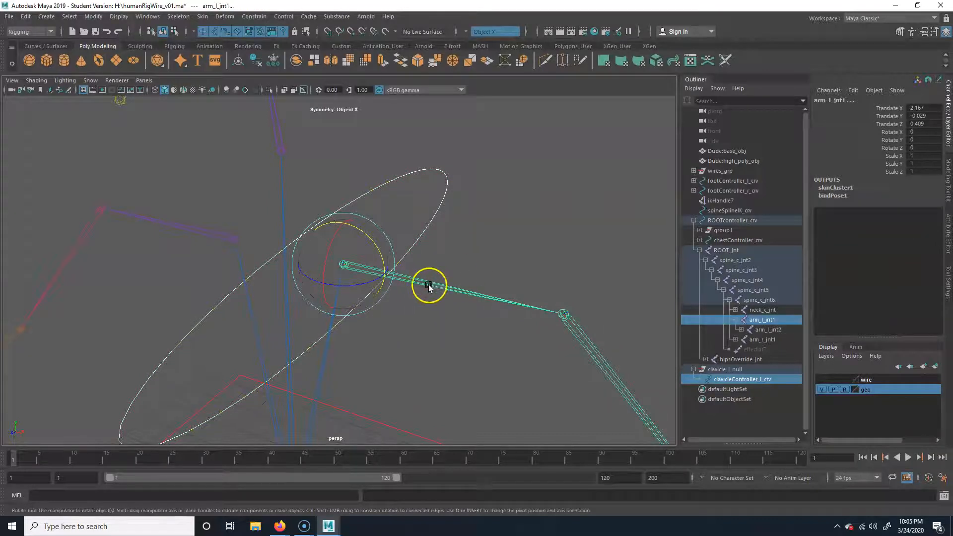
left_click(261, 17)
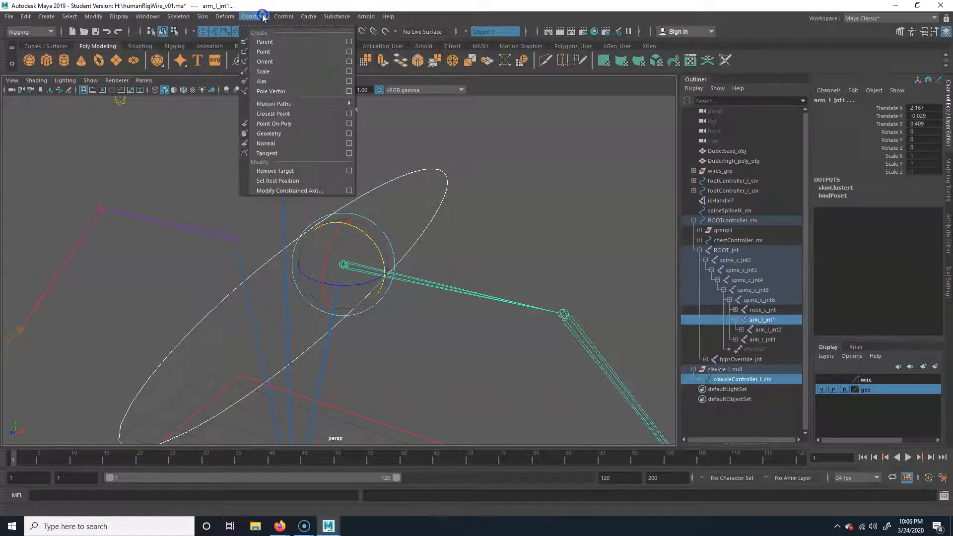
left_click(265, 61)
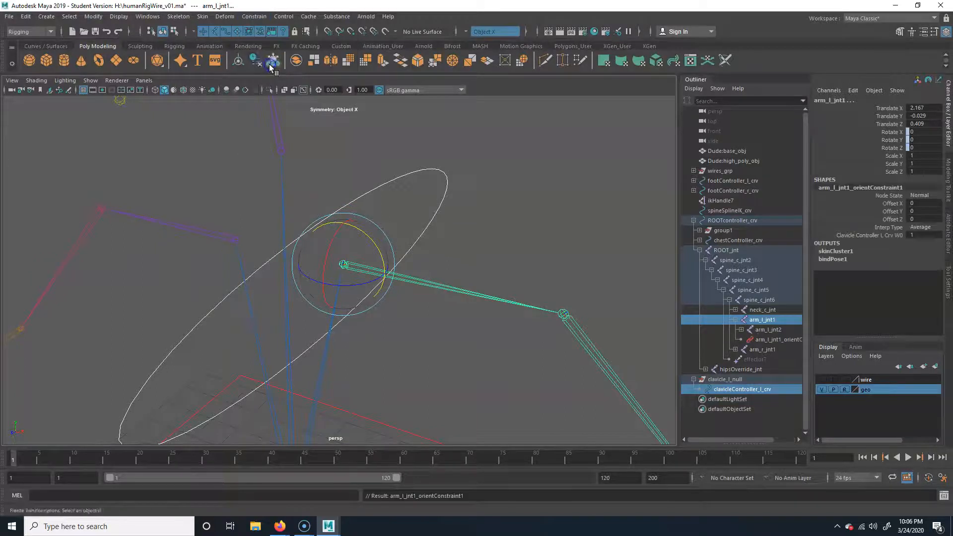
Test the clavicle constraint by rotating clavicleController_l_crv, undo the test and deselect everything
left_click(440, 191)
left_click(403, 234)
right_click_drag(403, 233, 301, 234, "alt")
left_click_drag(359, 255, 383, 249)
key("ctrl+z")
key("ctrl+z")
right_click_drag(509, 267, 385, 272, "alt")
middle_click_drag(391, 278, 363, 268, "alt")
left_click(448, 181)
left_click_drag(404, 283, 430, 289, "alt")
right_click_drag(429, 289, 188, 290, "alt")
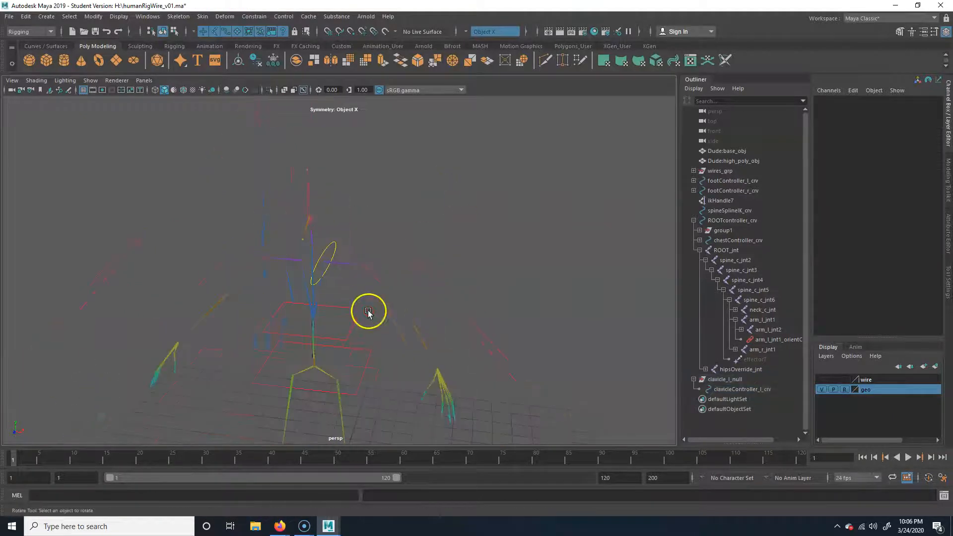
left_click_drag(367, 212, 421, 276, "alt")
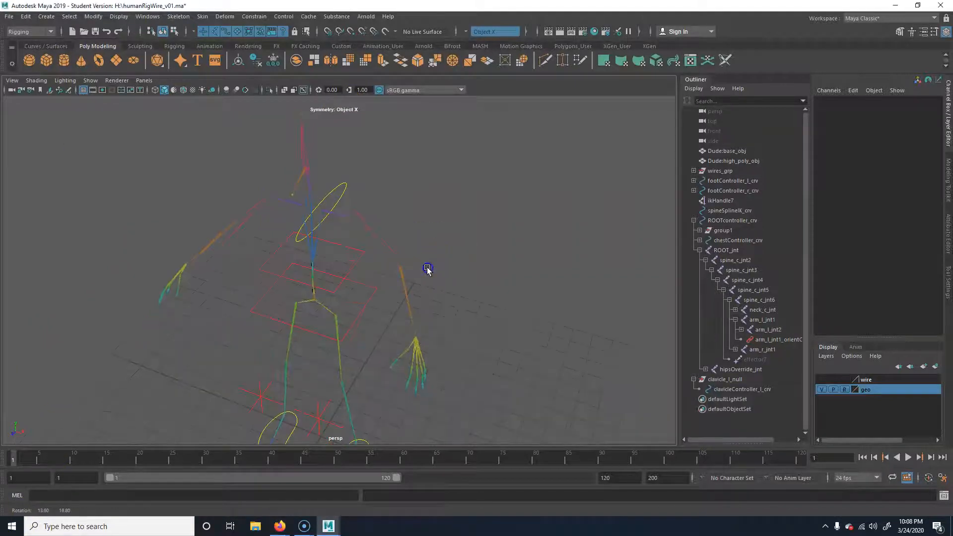
mouse_move(449, 262)
left_mouse_down("alt")
mouse_move(374, 279)
mouse_move(432, 260)
left_mouse_up("alt")
left_click_drag(485, 290, 271, 323, "alt")
left_click_drag(357, 261, 394, 322, "alt")
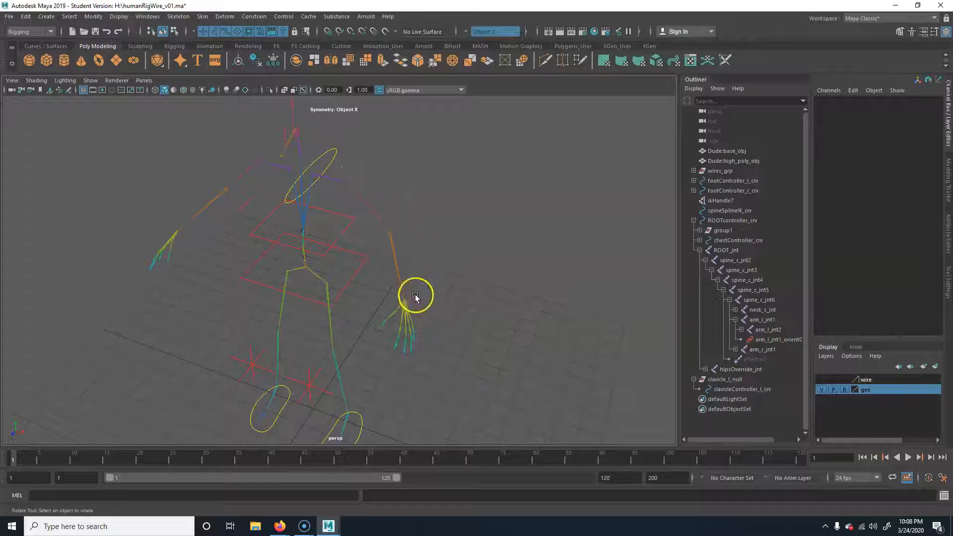
left_click_drag(355, 286, 383, 263, "alt")
middle_click_drag(451, 366, 466, 293, "alt")
left_click_drag(466, 293, 449, 345, "alt")
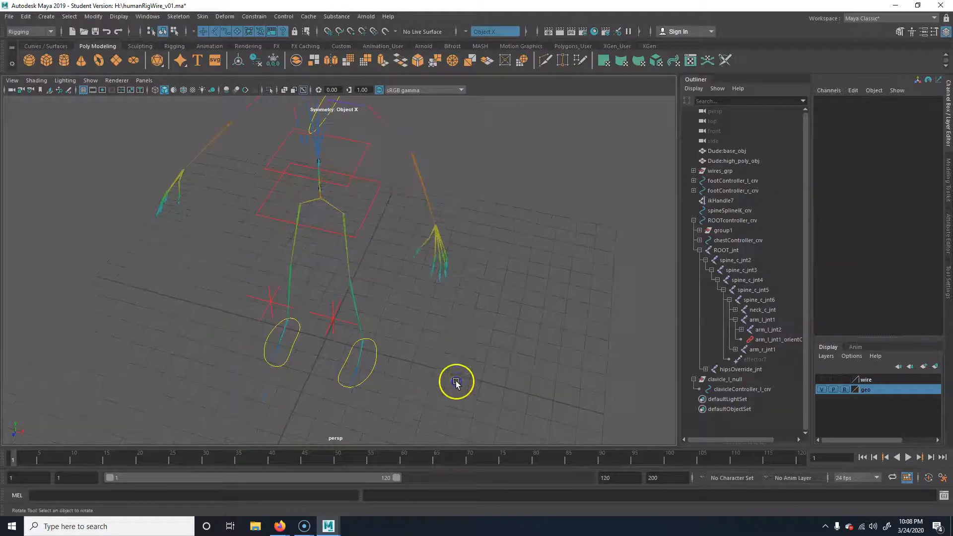
left_click_drag(425, 198, 388, 233, "alt")
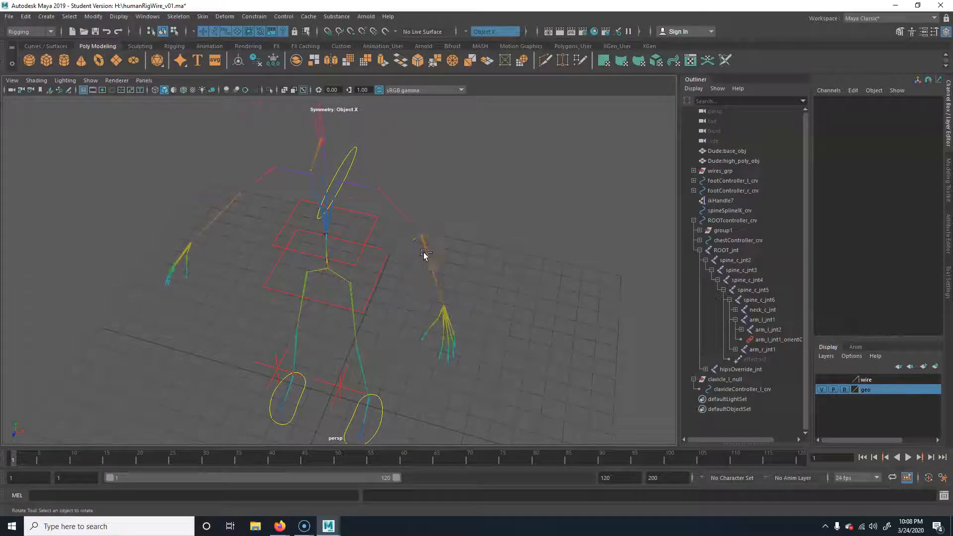
Create an empty group and rename it shoulder_l_null
key("ctrl+g")
double_click(844, 103)
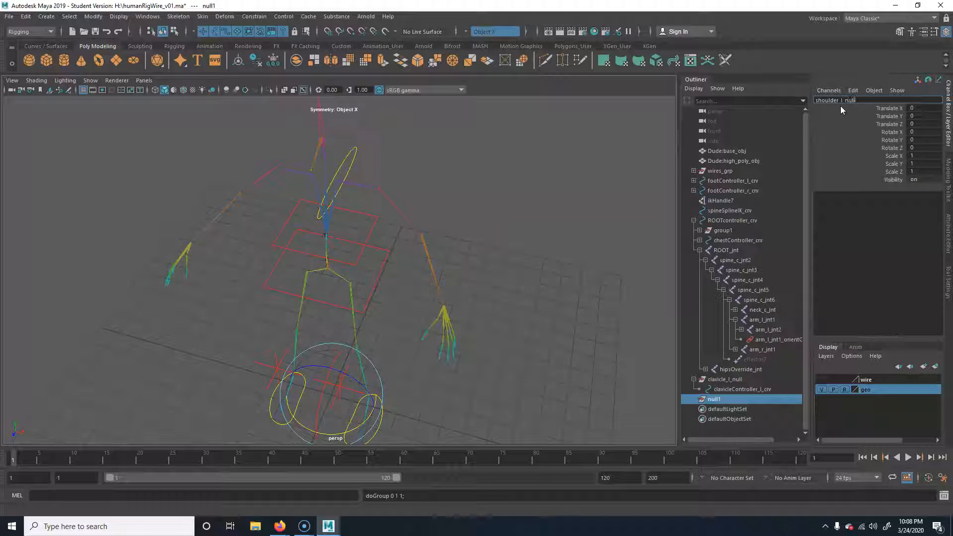
type("ull")
key("Return")
Snap shoulder_l_null onto the left shoulder joint arm_l_jnt2 and deselect it
key("w")
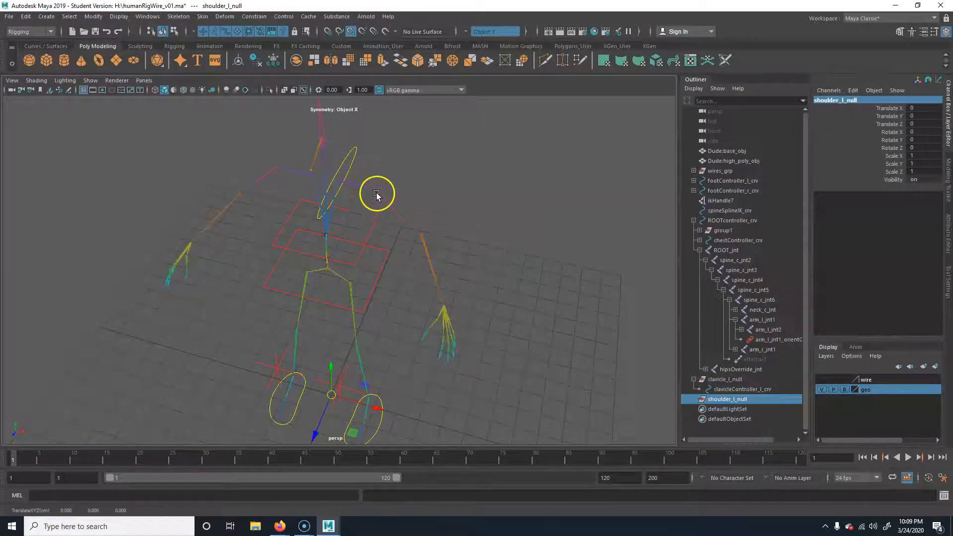
left_click_drag(331, 400, 411, 239)
right_click_drag(273, 225, 466, 181, "alt")
middle_click_drag(467, 181, 403, 368, "alt")
right_click_drag(335, 361, 429, 359, "alt")
middle_click_drag(429, 359, 429, 324, "alt")
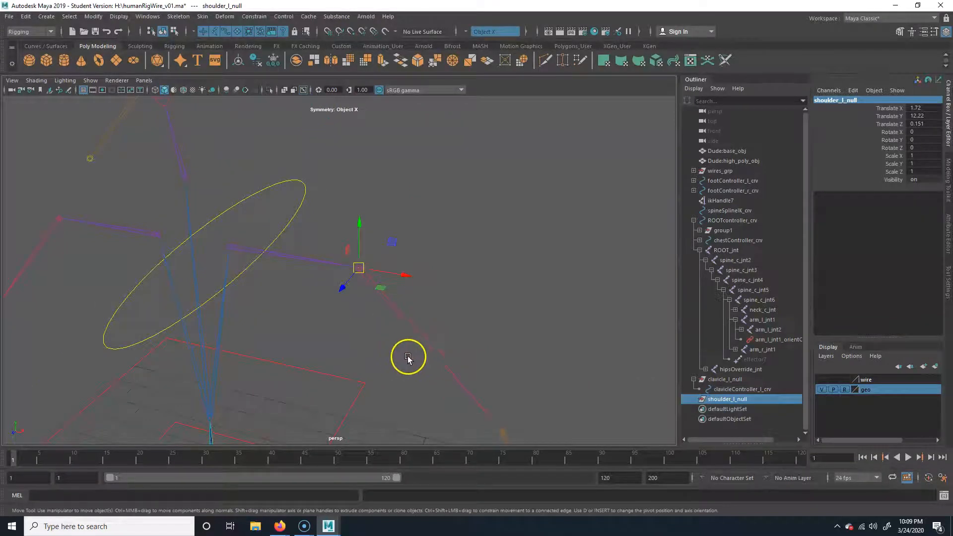
left_click_drag(407, 356, 460, 337)
Orient-constrain shoulder_l_null to arm_l_jnt2 so the null takes on the joint's orientation
left_click(411, 292)
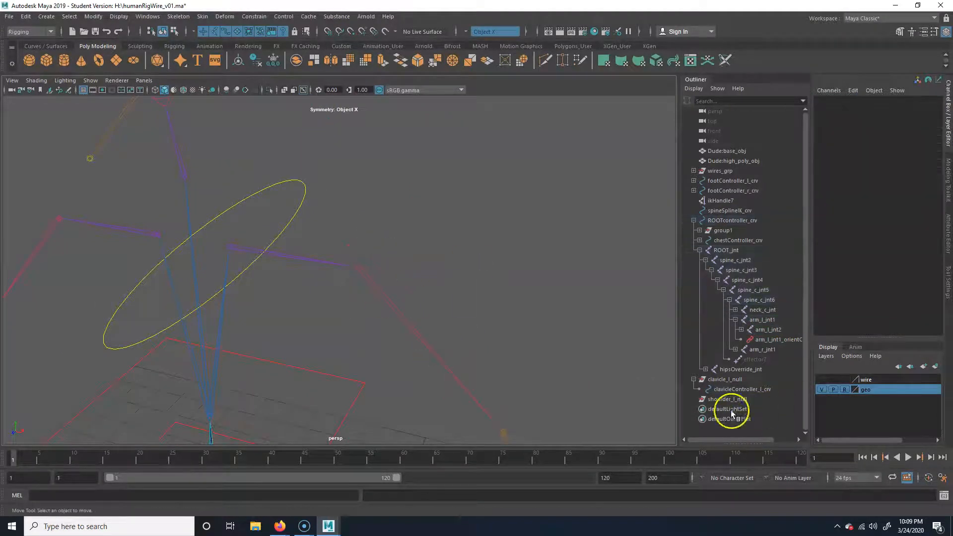
left_click(392, 299)
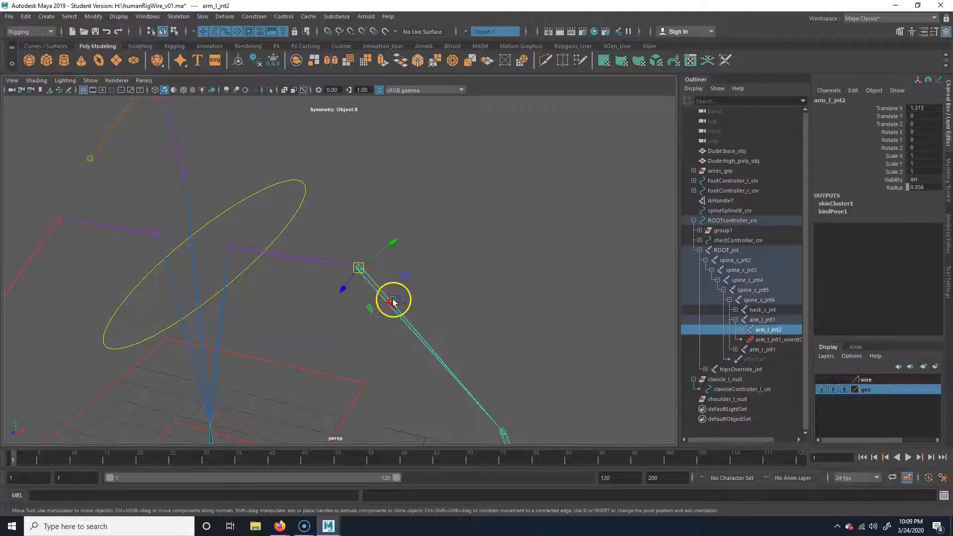
left_click(731, 400)
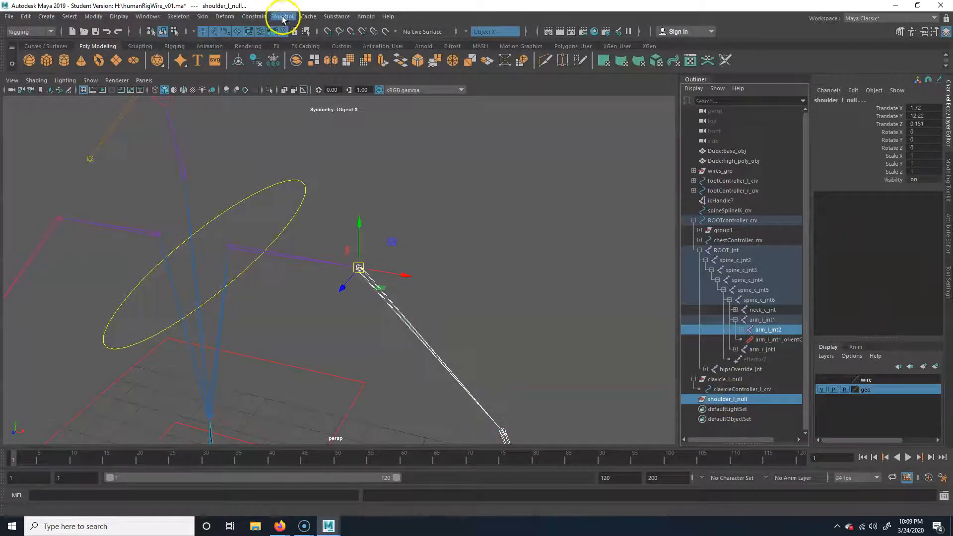
left_click(260, 17)
left_click(268, 71)
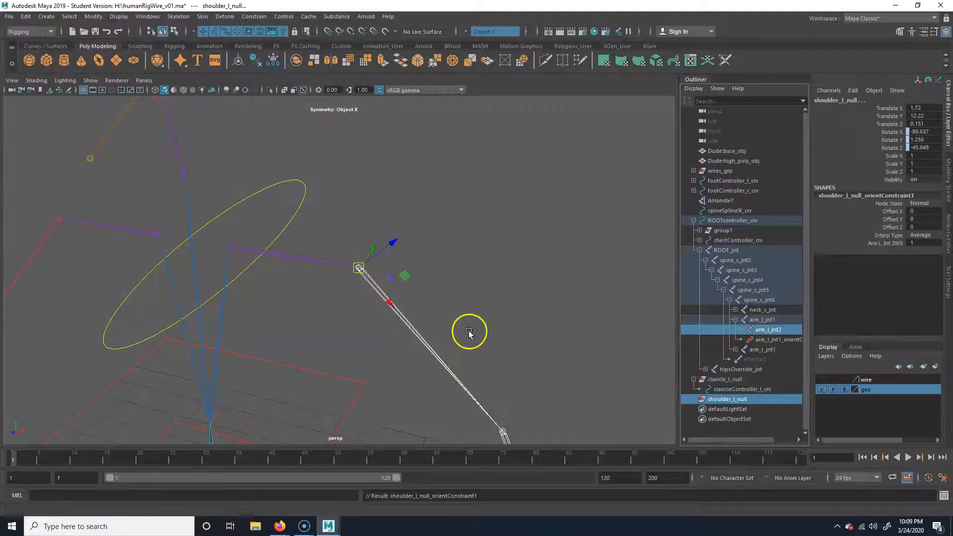
left_click(425, 282)
Delete the orient constraint under shoulder_l_null
left_click(720, 399)
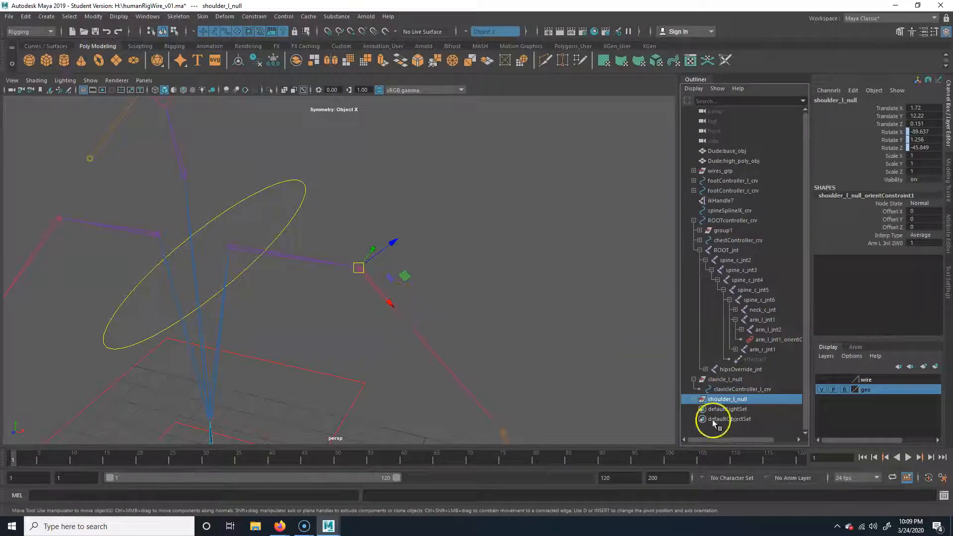
left_click(693, 399)
left_click(746, 409)
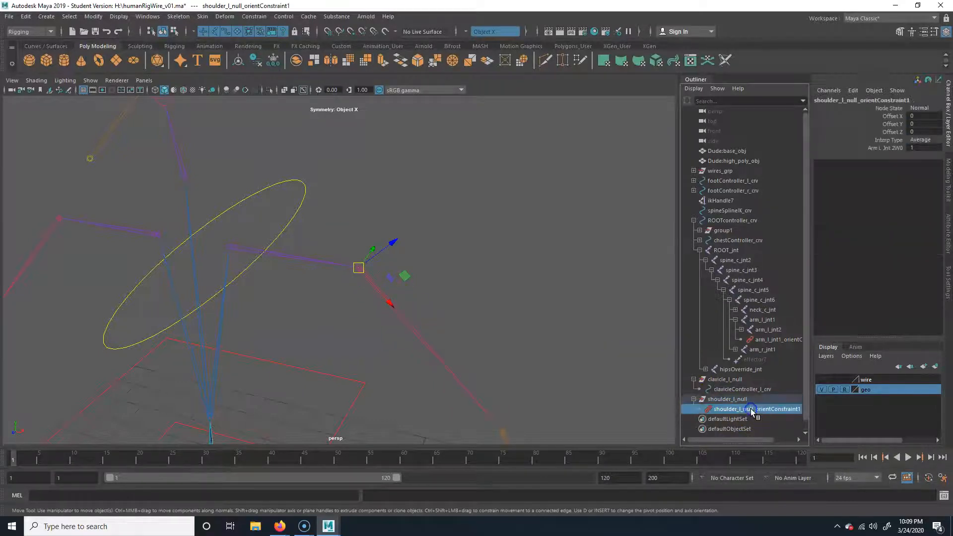
key("Delete")
Compare the axes of shoulder_l_null with those of arm_l_jnt2, then clear the selection
left_click(729, 379)
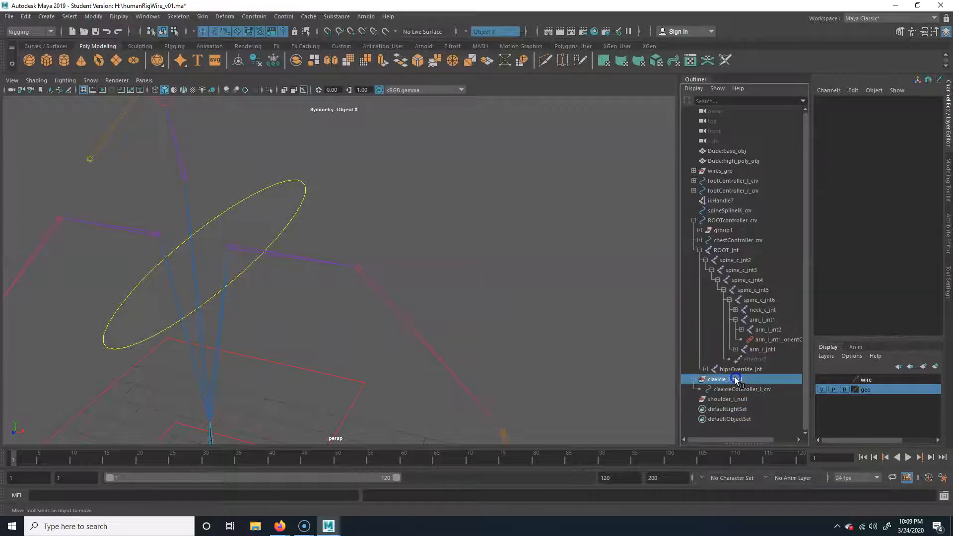
left_click(727, 399)
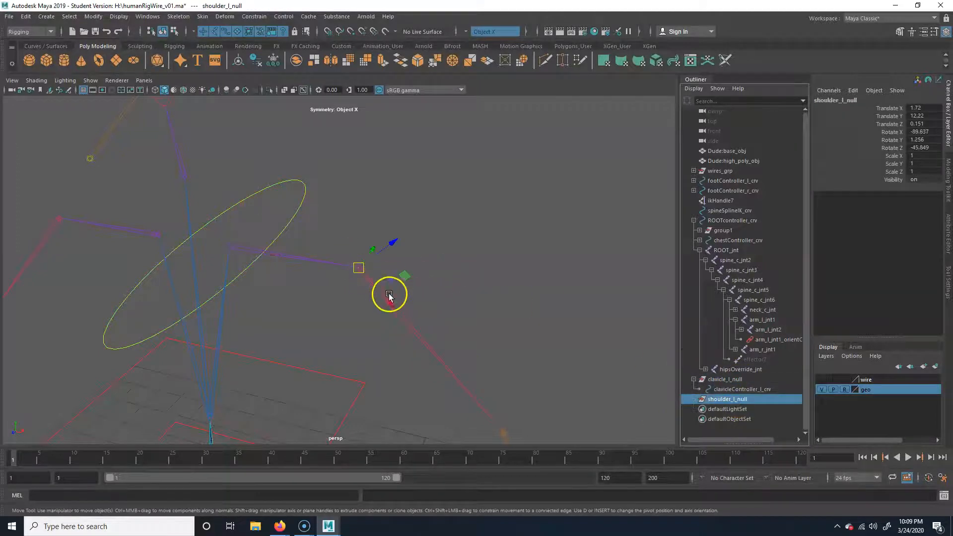
left_click(427, 366)
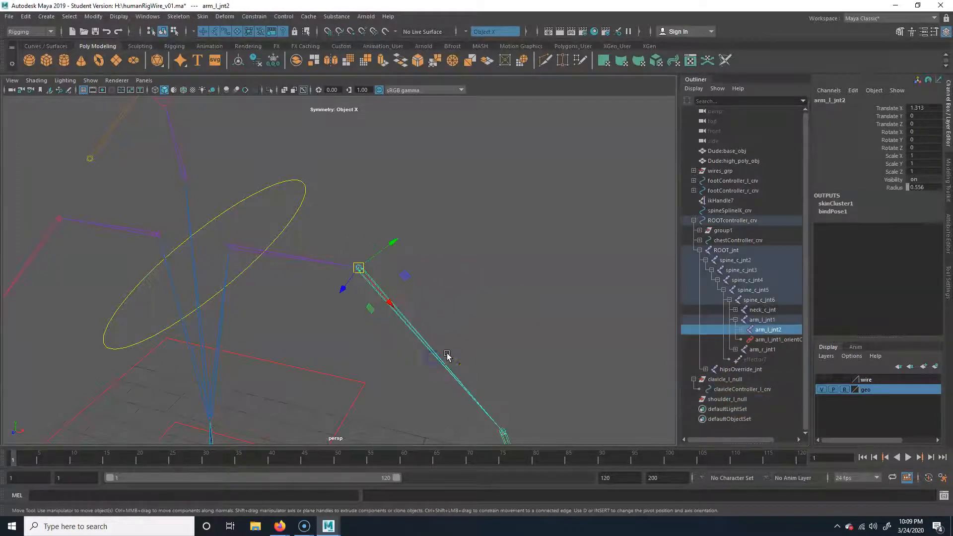
left_click(734, 389)
left_click(726, 399)
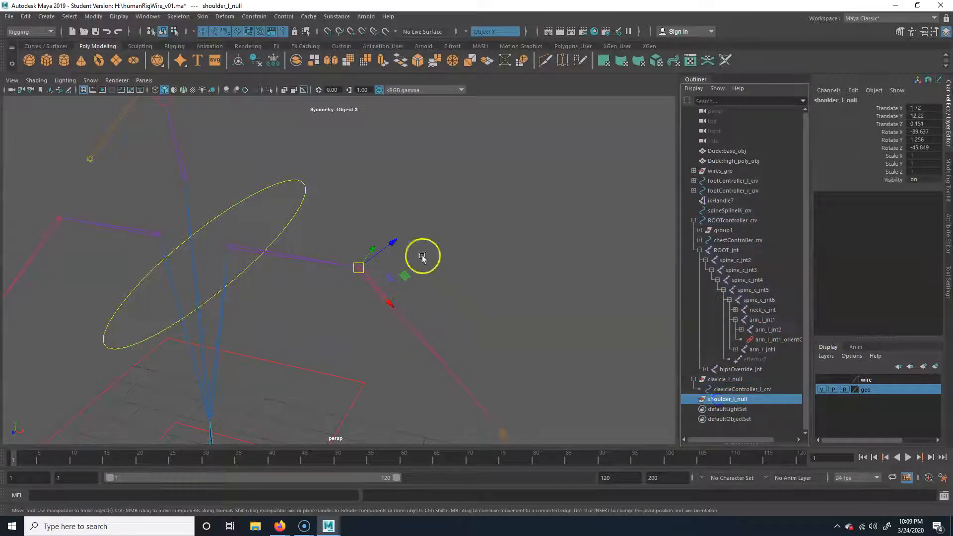
left_click(494, 275)
Create a NURBS circle at the origin for the left shoulder controller
right_click_drag(525, 285, 272, 350, "alt")
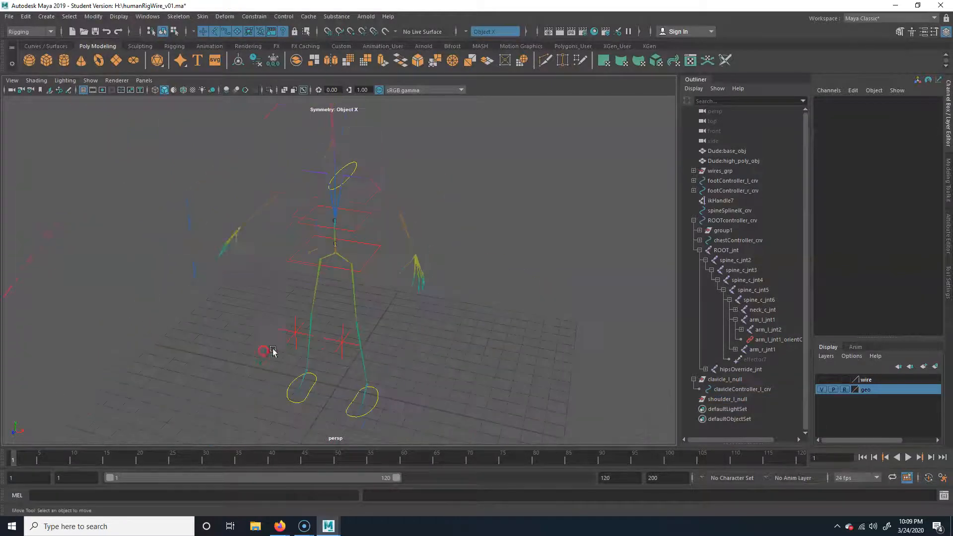
left_click(47, 16)
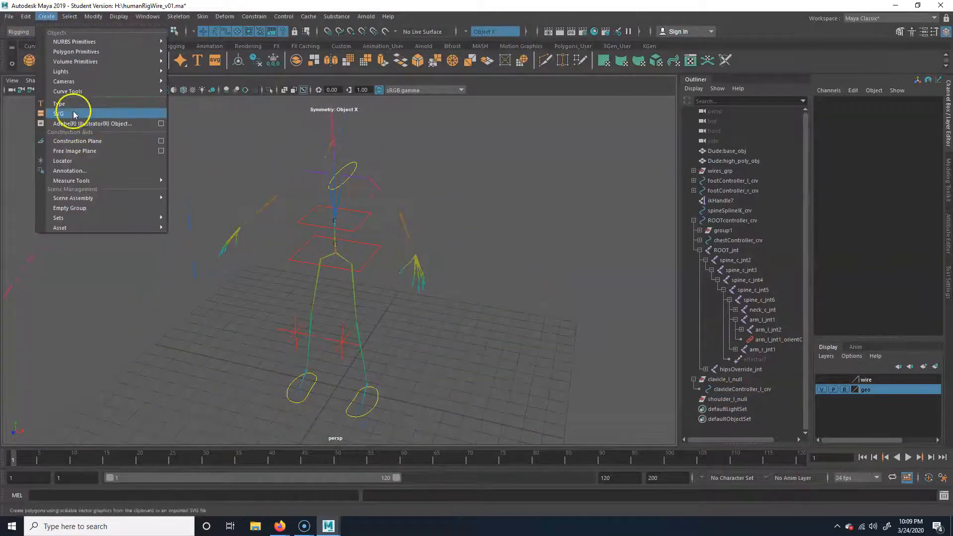
mouse_move(81, 43)
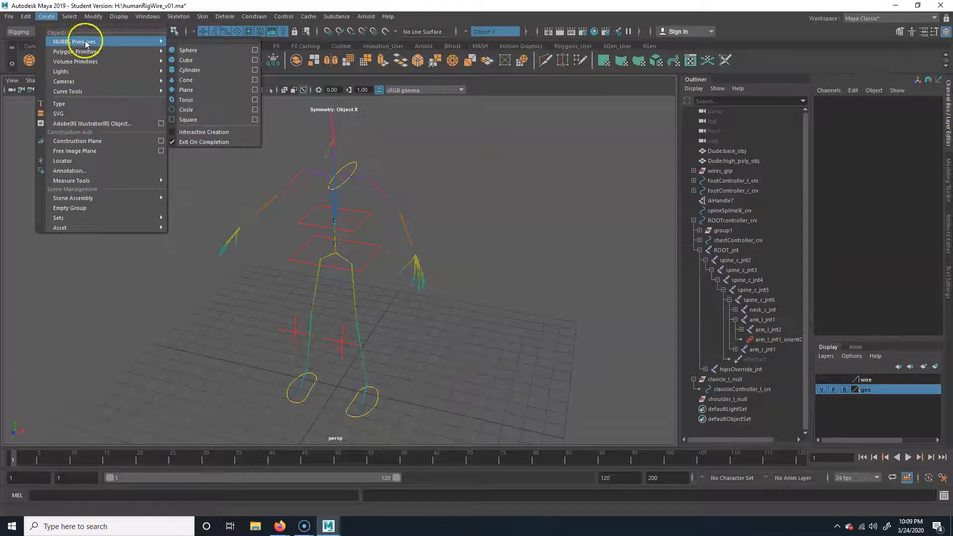
left_click(185, 110)
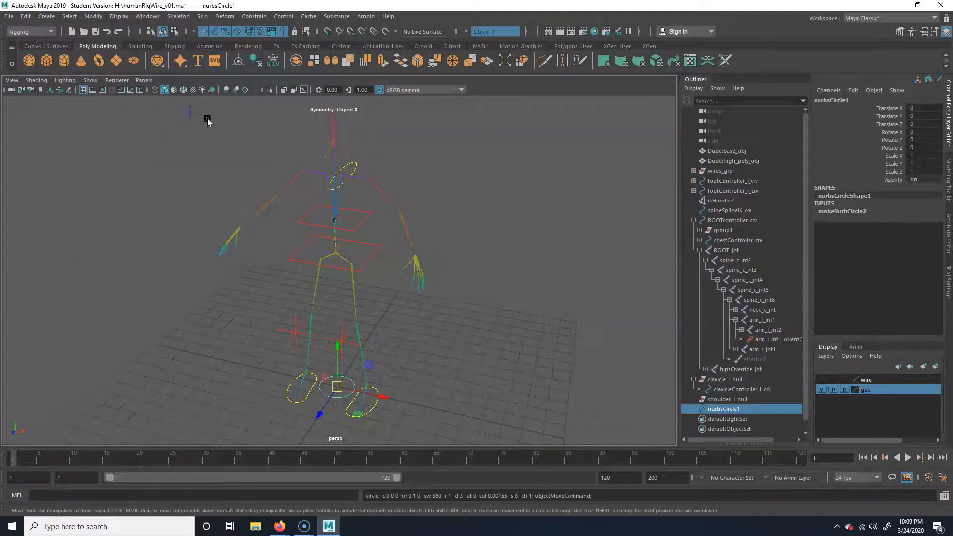
Enable drawing overrides on the new circle's shape and set its index color to yellow
left_click(948, 233)
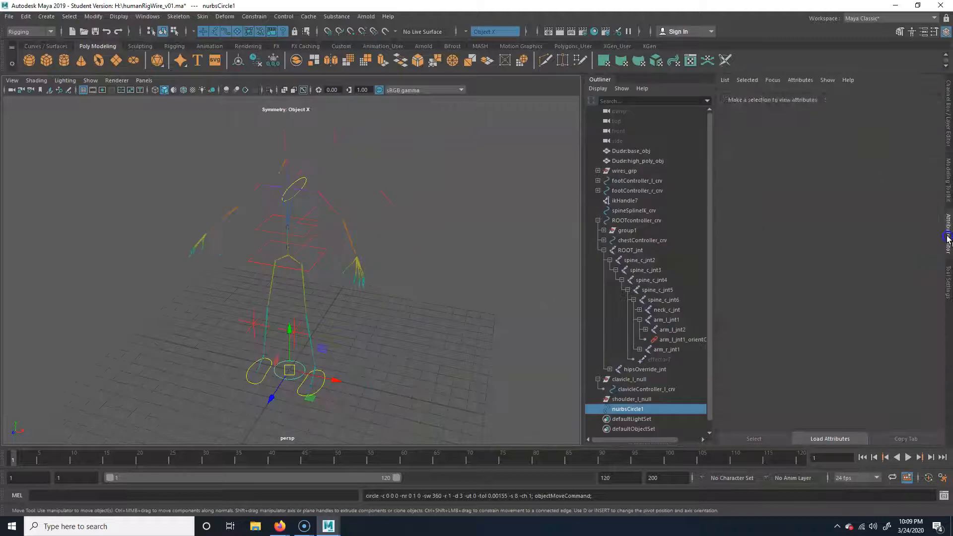
left_click(808, 222)
left_click(831, 240)
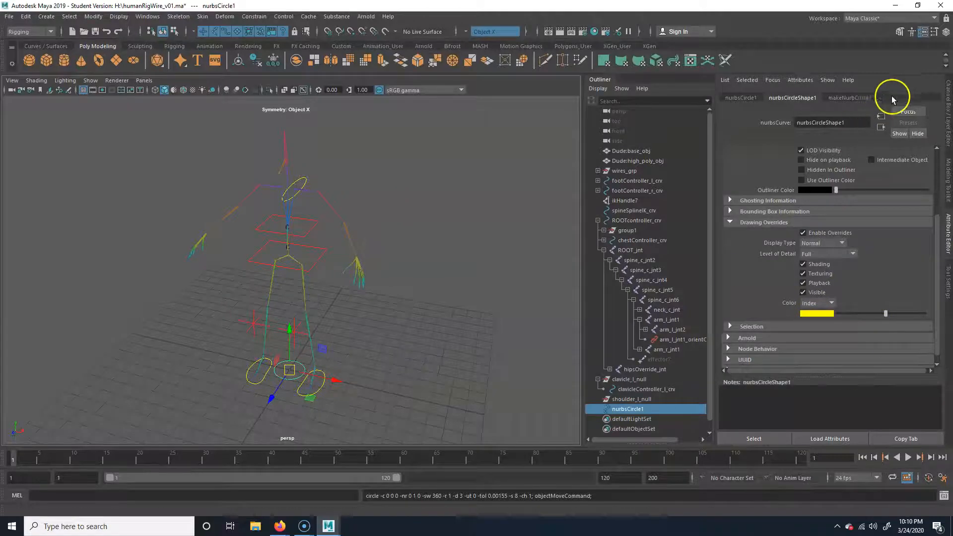
Rename the new NURBS circle to shoulderController_l_crv
left_click(948, 113)
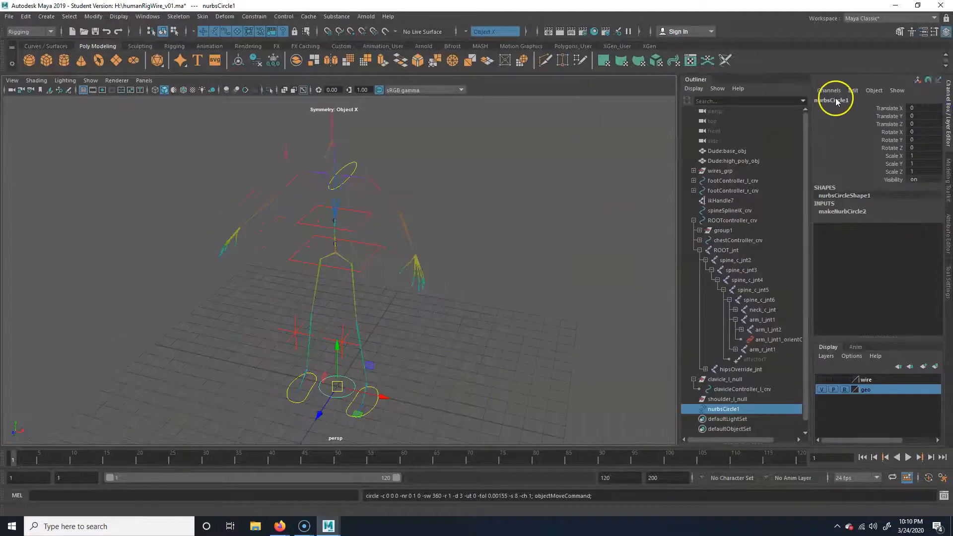
left_click(841, 99)
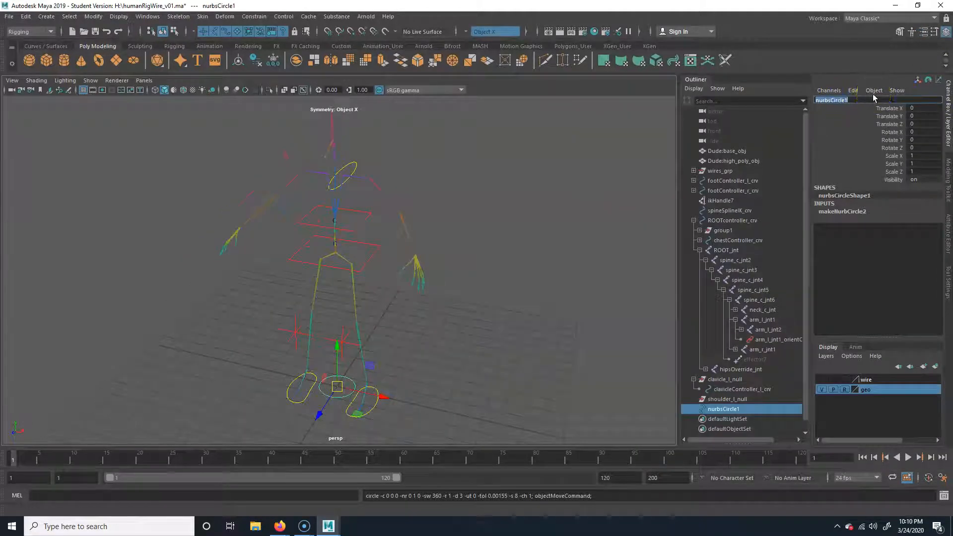
type("shoulderController_l_crv")
key("Return")
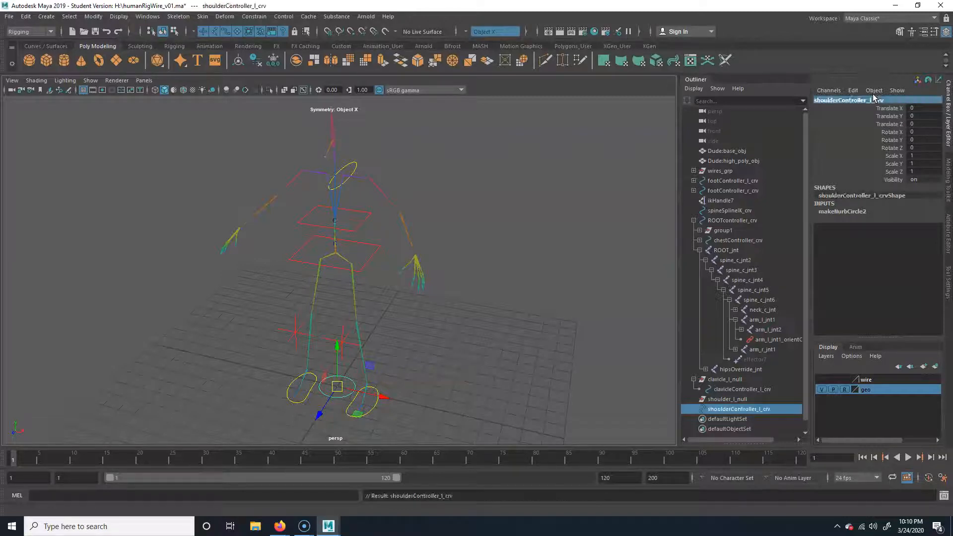
Move the shoulder controller circle onto the left shoulder joint, snapping it to the joint's point
left_click_drag(368, 356, 287, 314, "alt")
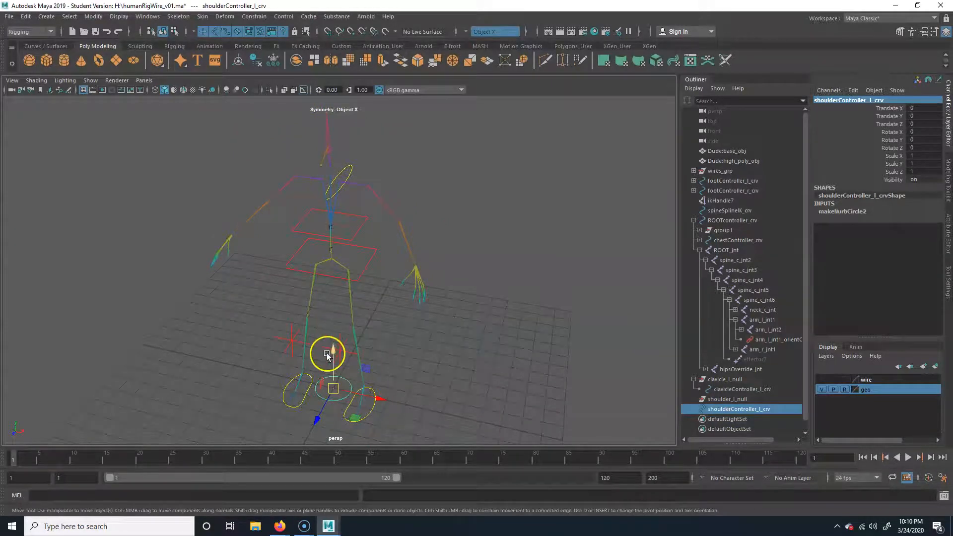
key("v")
left_click_drag(333, 388, 379, 177)
Display polygons in the viewport and rotate the shoulder controller to about -98.6 degrees in Z so it encircles the left shoulder
right_click_drag(246, 257, 421, 218, "alt")
middle_click_drag(421, 217, 367, 322, "alt")
left_click_drag(367, 322, 404, 319, "alt")
right_click_drag(403, 319, 449, 282, "alt")
left_click_drag(428, 351, 377, 334, "alt")
left_click(90, 80)
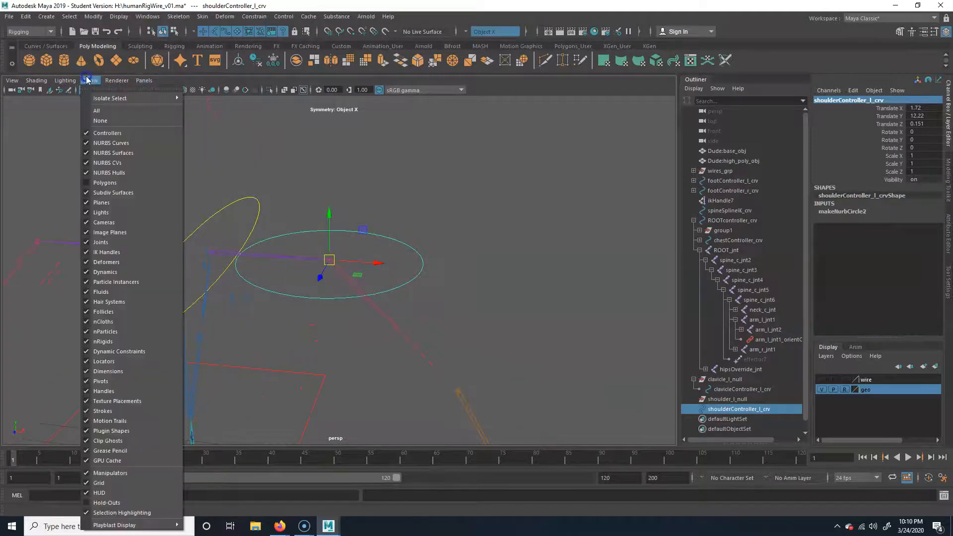
left_click(106, 183)
left_click_drag(438, 302, 452, 279, "alt")
right_click_drag(452, 279, 351, 277, "alt")
key("e")
left_click_drag(369, 219, 460, 274)
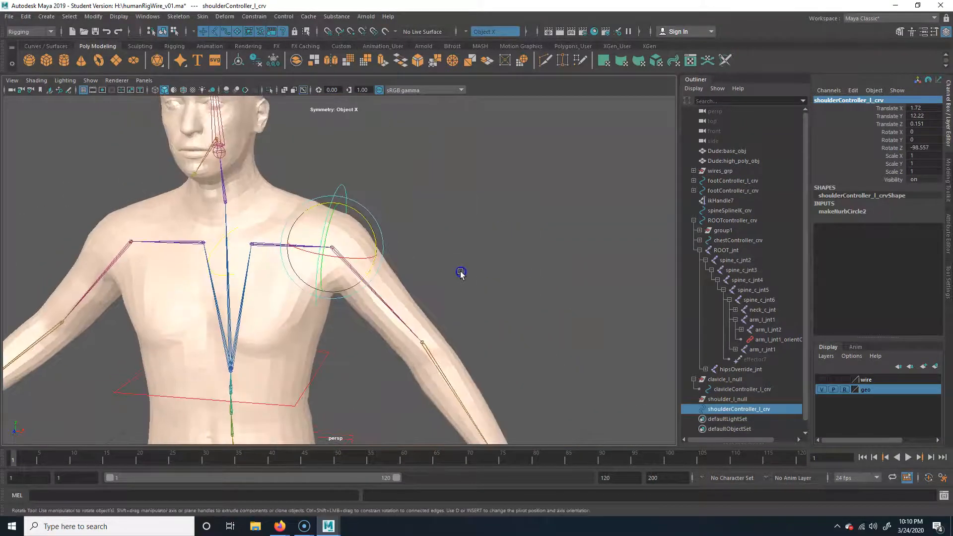
Hide polygons in the viewport and reselect the left shoulder controller
left_click(454, 272)
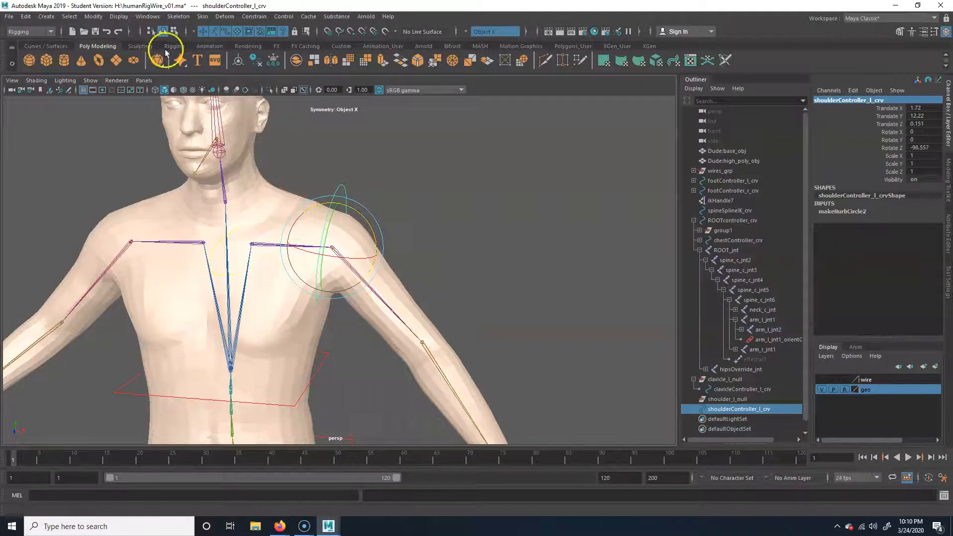
left_click(90, 80)
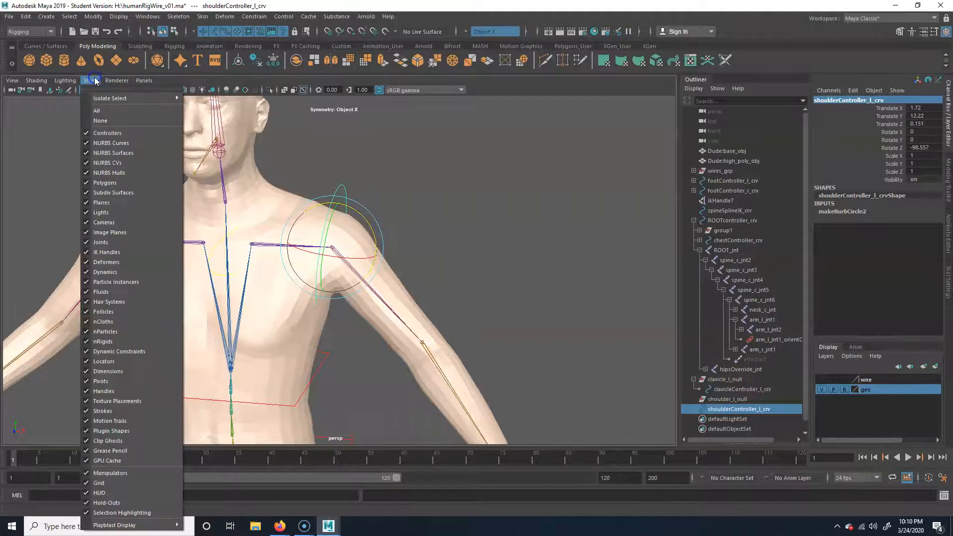
left_click(119, 183)
left_click(455, 198)
left_click(338, 212)
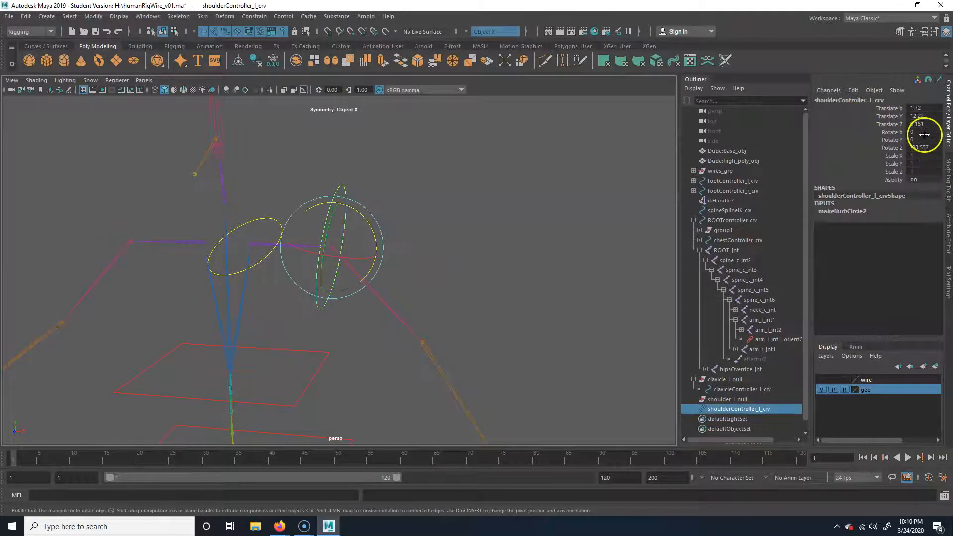
Parent shoulderController_l_crv under shoulder_l_null and freeze the controller's transformations
left_click(724, 408)
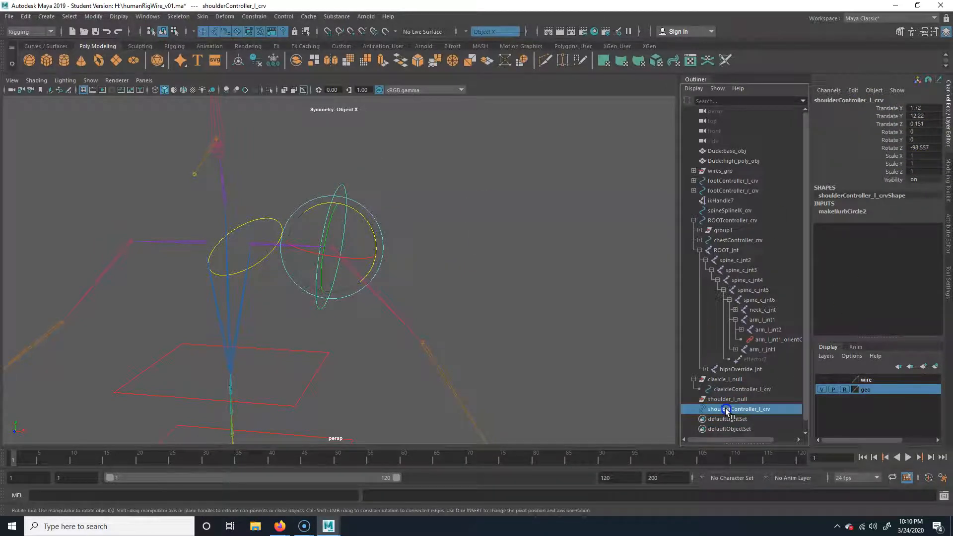
middle_click_drag(726, 408, 739, 403)
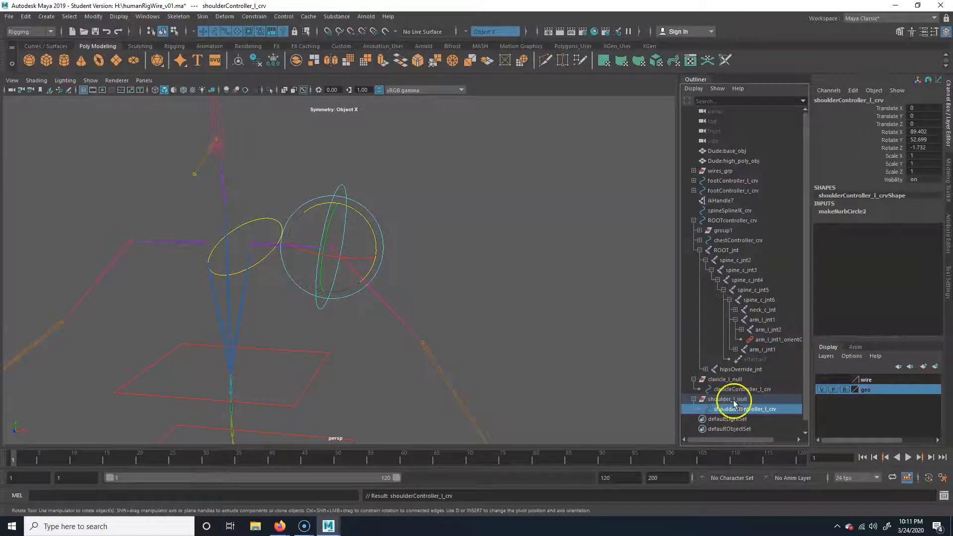
left_click(736, 402)
left_click(738, 410)
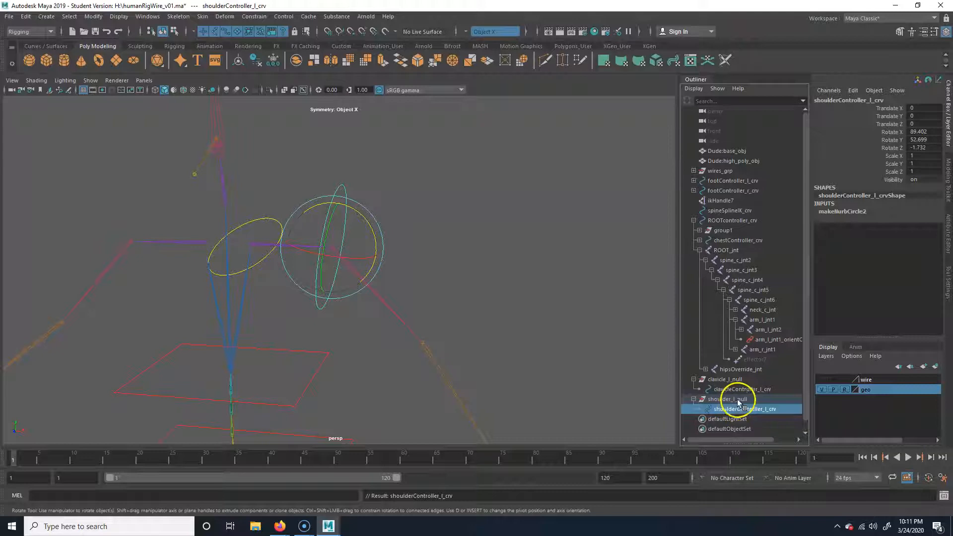
left_click(94, 17)
left_click(129, 61)
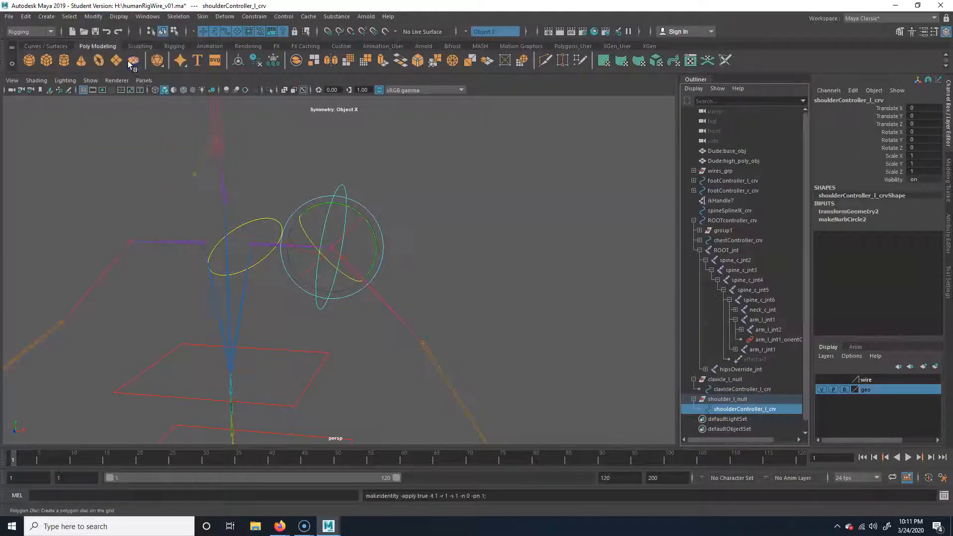
Try rotating the left shoulder controller around the shoulder joint
left_click_drag(383, 263, 359, 209, "alt")
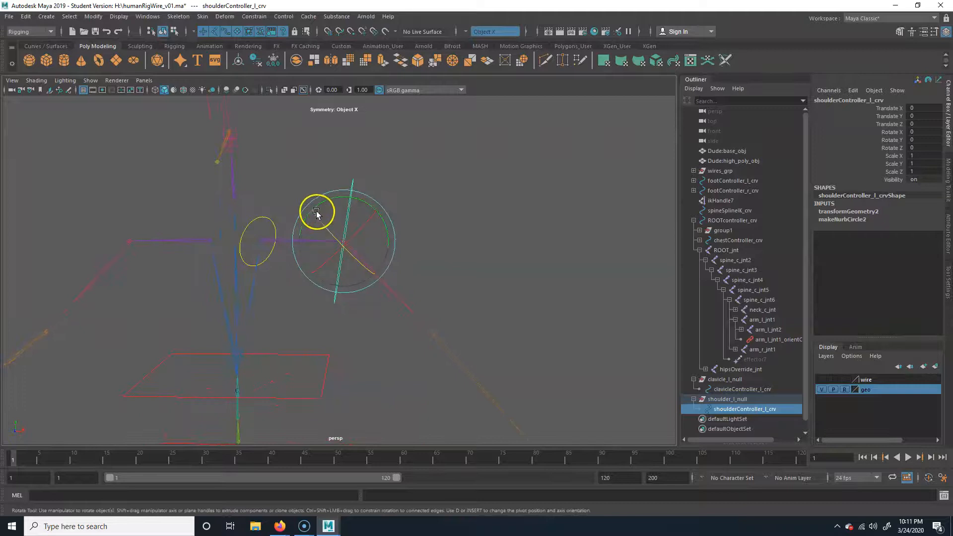
left_click_drag(404, 297, 445, 325, "alt")
left_click(424, 154)
left_click(343, 211)
key("q")
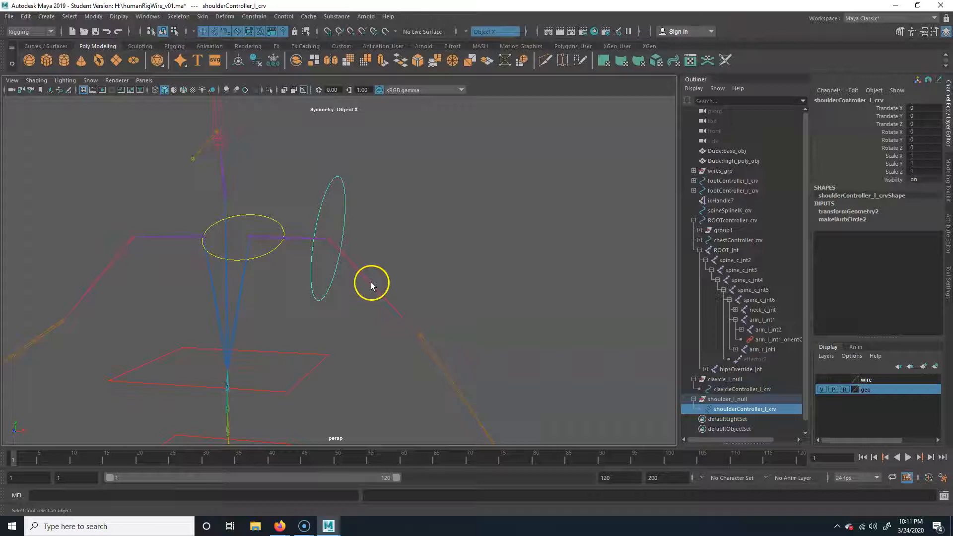
key("e")
left_click_drag(371, 228, 389, 268)
Add arm_l_jnt2 to the shoulder controller selection and orient-constrain the joint to the controller
key("q")
left_click(372, 294)
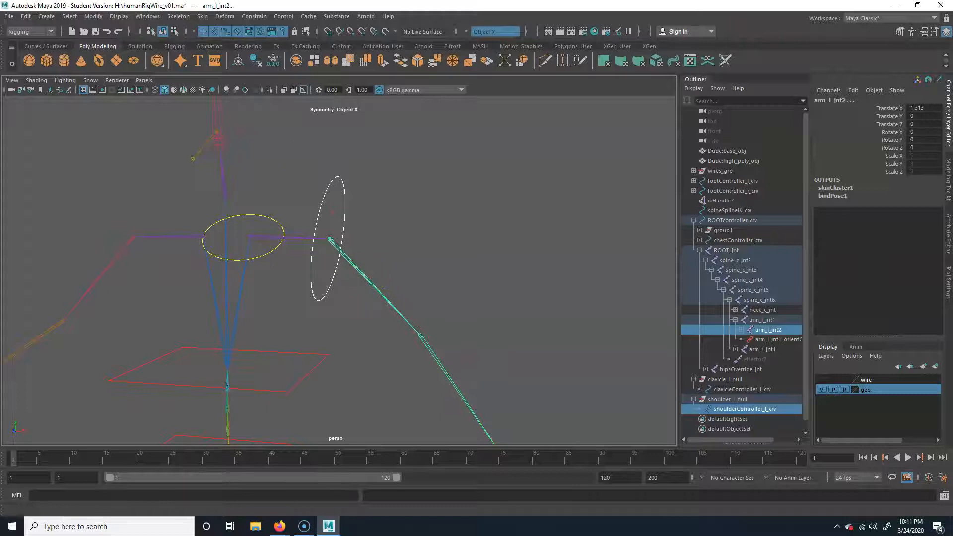
left_click(255, 18)
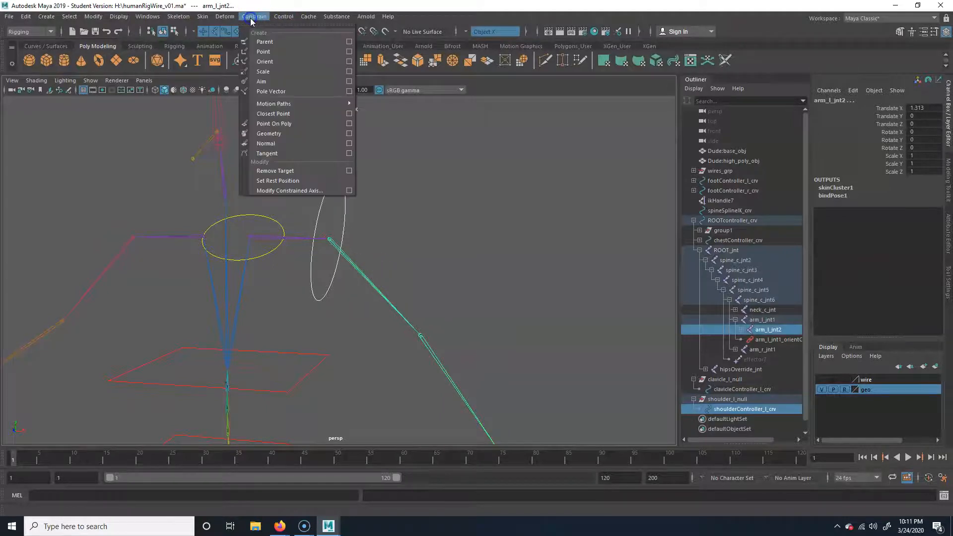
left_click(272, 57)
Test the left arm by rotating the shoulder controller, undo the rotation and deselect it
left_click_drag(333, 215, 370, 178)
key("e")
left_click_drag(374, 223, 405, 191)
key("ctrl+z")
key("alt+Tab")
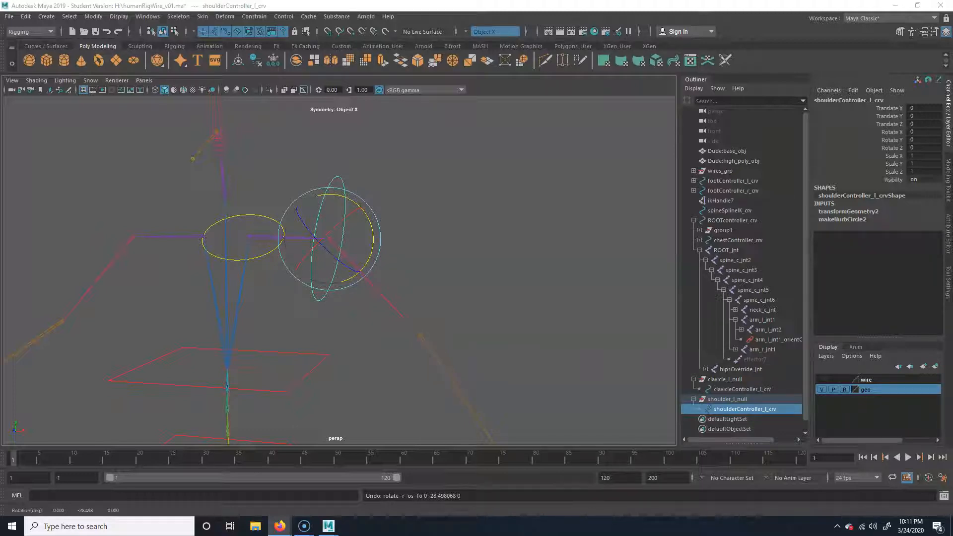
left_click(416, 268)
Duplicate the left shoulder controller and move the copy onto the left elbow joint
middle_click_drag(441, 310, 446, 255, "alt")
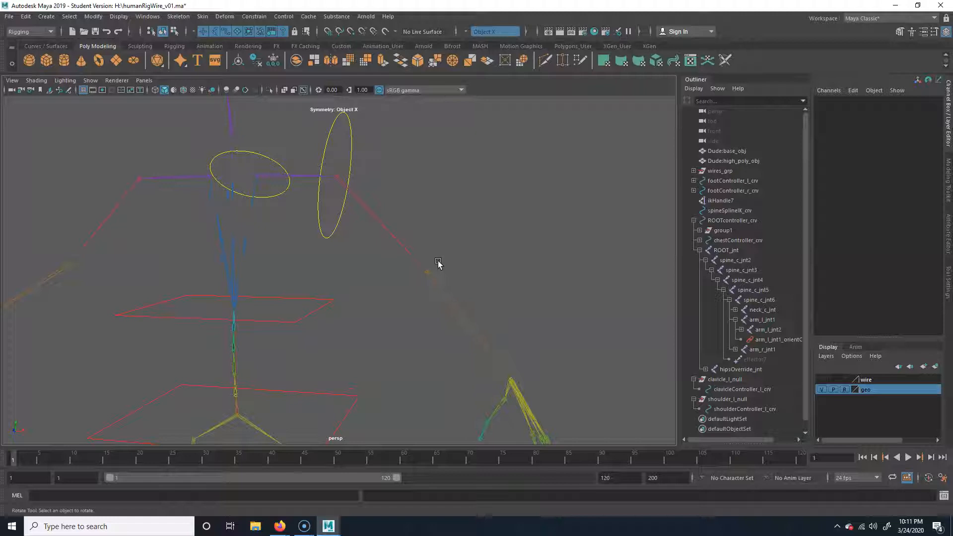
left_click_drag(354, 104, 348, 112)
left_click_drag(378, 119, 376, 200, "alt")
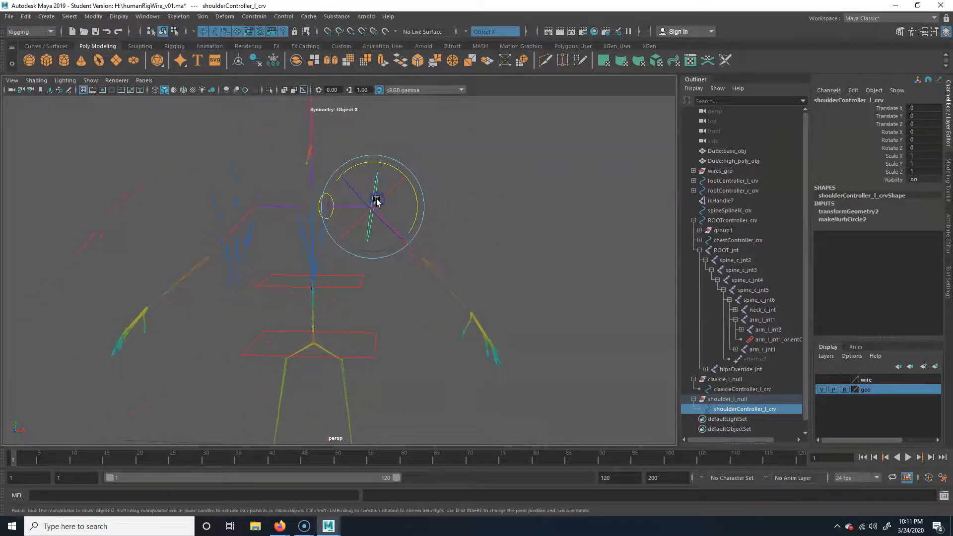
key("ctrl+d")
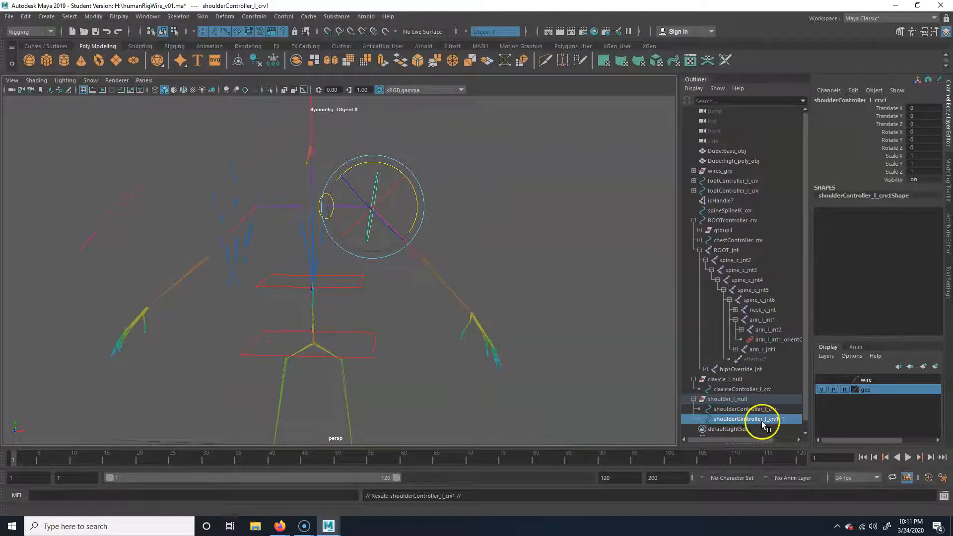
key("w")
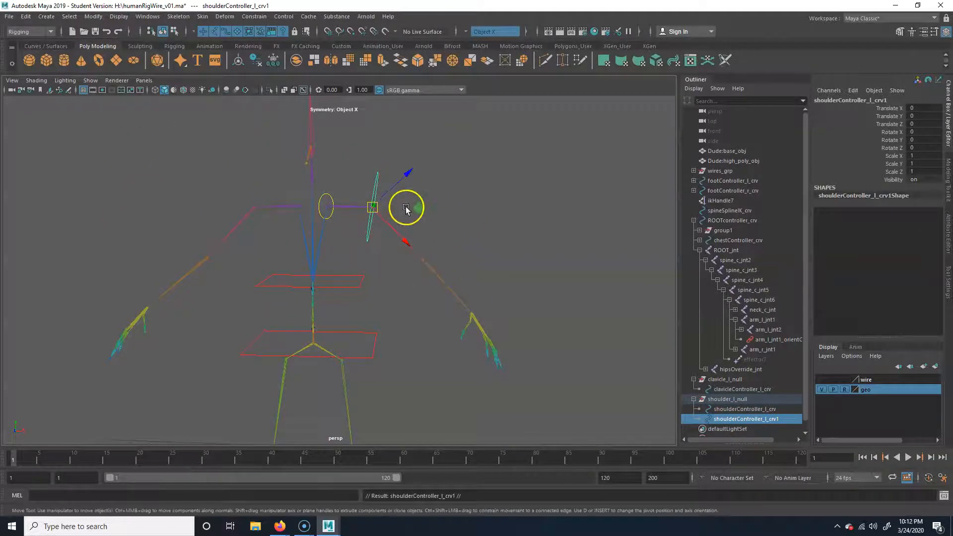
middle_click_drag(422, 208, 469, 262)
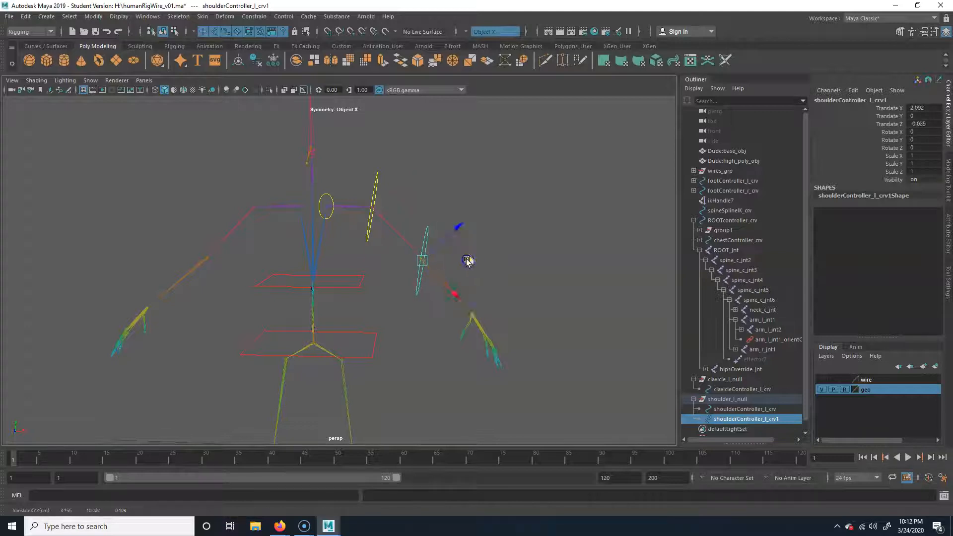
Unparent the duplicated controller from shoulder_l_null and collapse the shoulder and clavicle null hierarchies
left_click(738, 400)
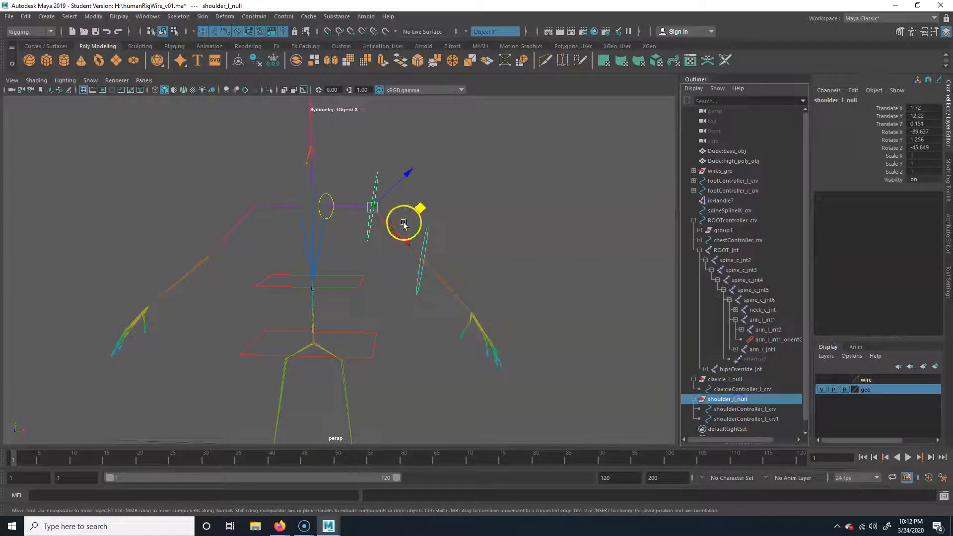
left_click(751, 419)
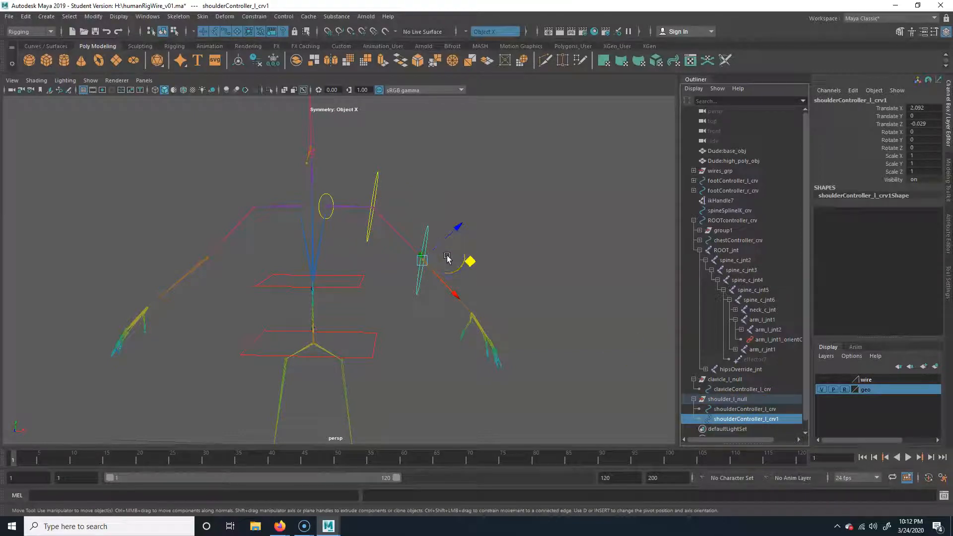
key("shift+p")
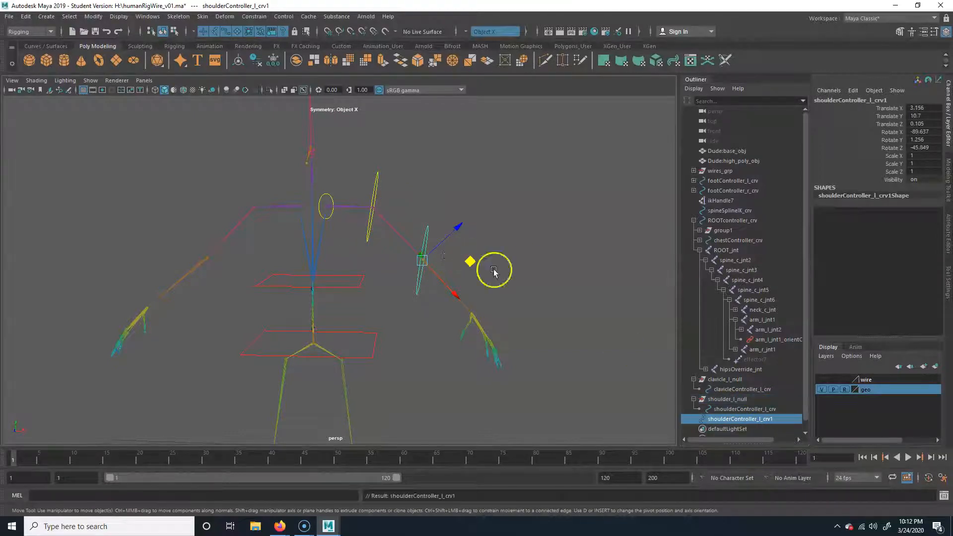
left_click(693, 399)
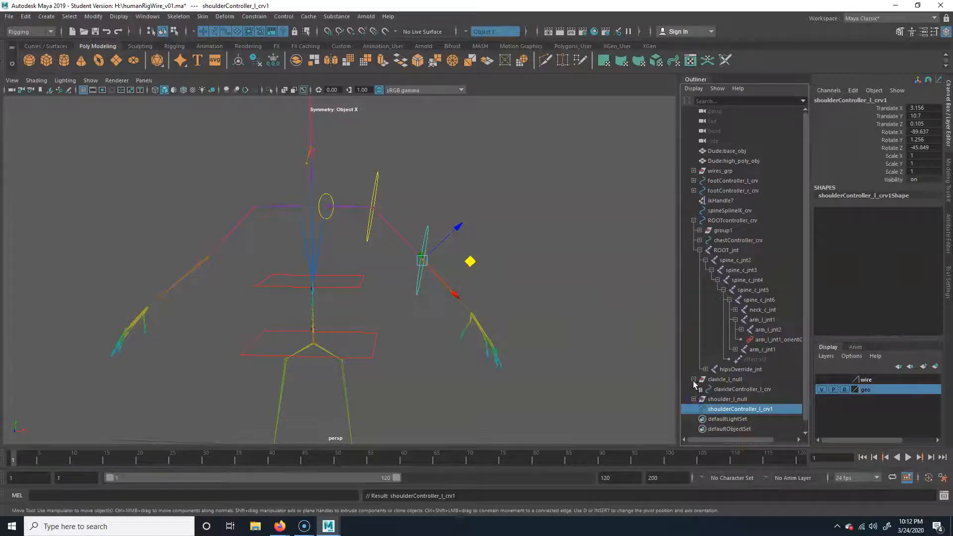
left_click(693, 379)
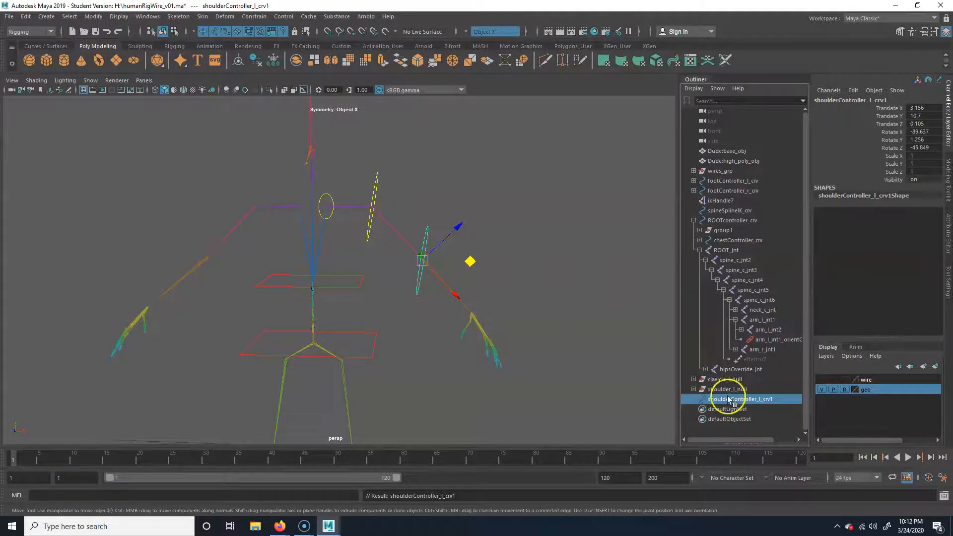
With polygons displayed, rotate the duplicated controller across the left elbow and scale it uniformly to about 0.551
left_click_drag(441, 305, 506, 298, "alt")
left_click(91, 80)
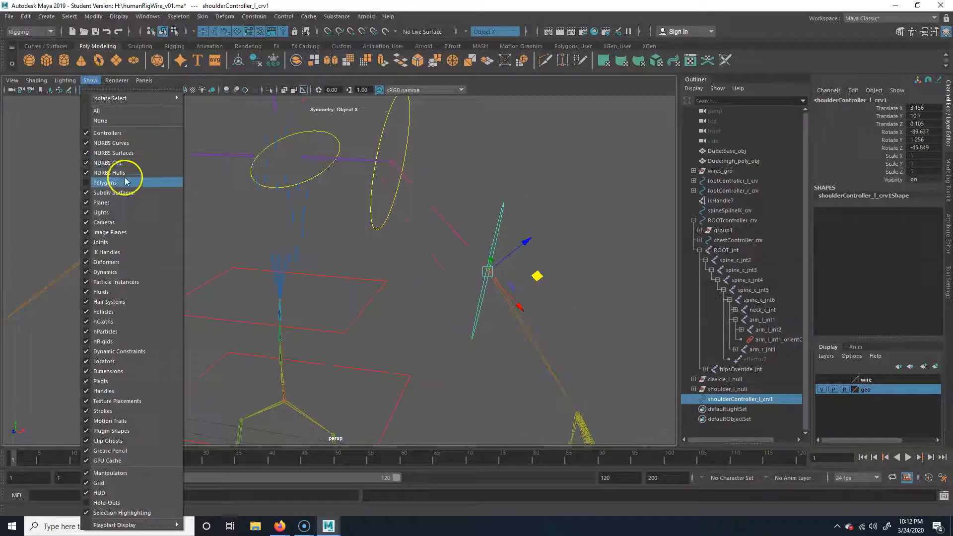
left_click(125, 182)
key("e")
left_click_drag(532, 242, 434, 253)
key("r")
left_click_drag(333, 216, 454, 262)
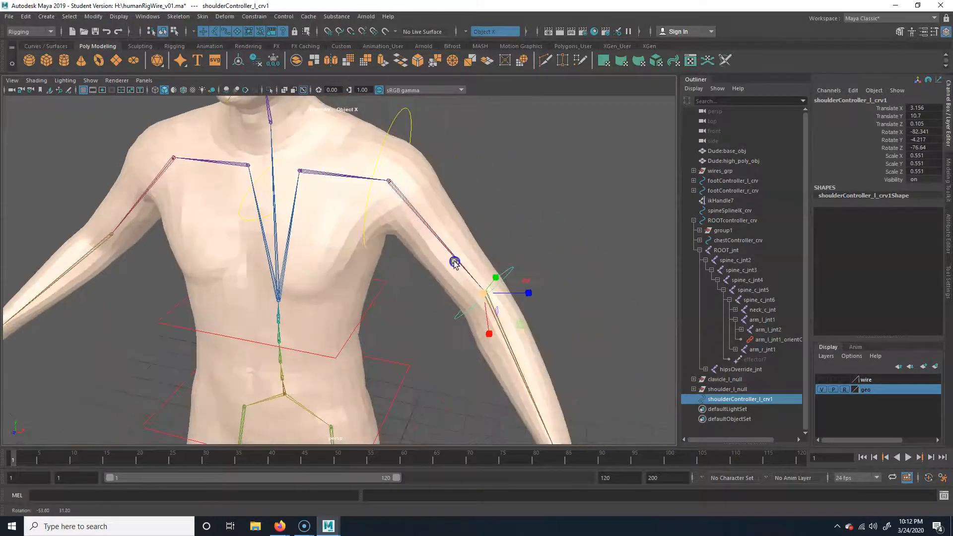
Rename the duplicated controller to elbowController_l_crv
double_click(881, 100)
left_click(944, 86)
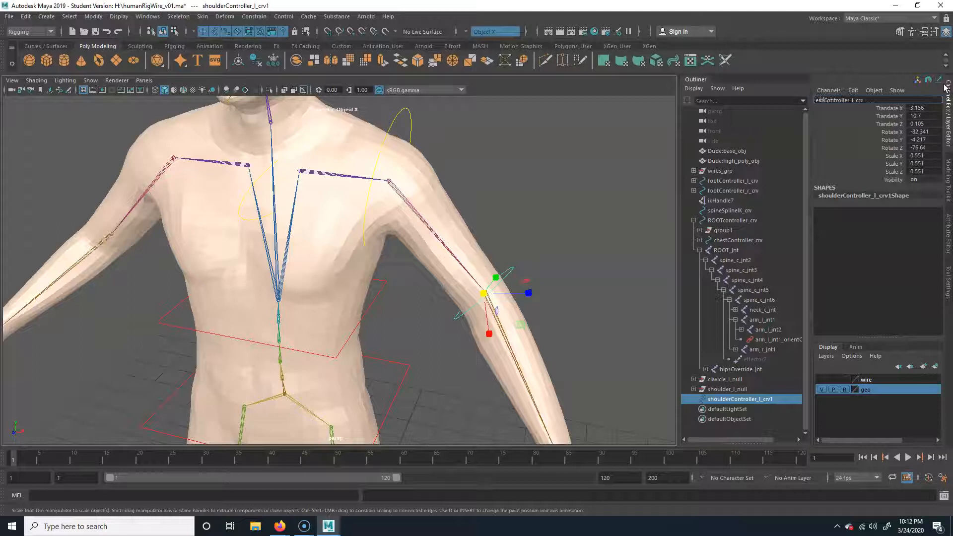
key("Return")
left_click(936, 137)
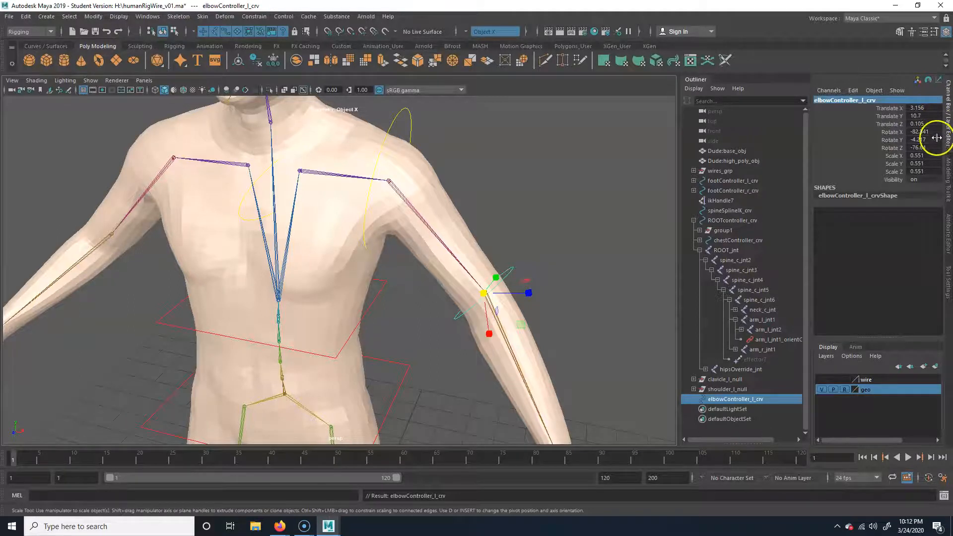
Duplicate elbowController_l_crv and, with polygons hidden, move the copy onto the left wrist joint with point snapping
middle_click_drag(552, 313, 489, 263, "alt")
scroll(489, 265, "down", 5)
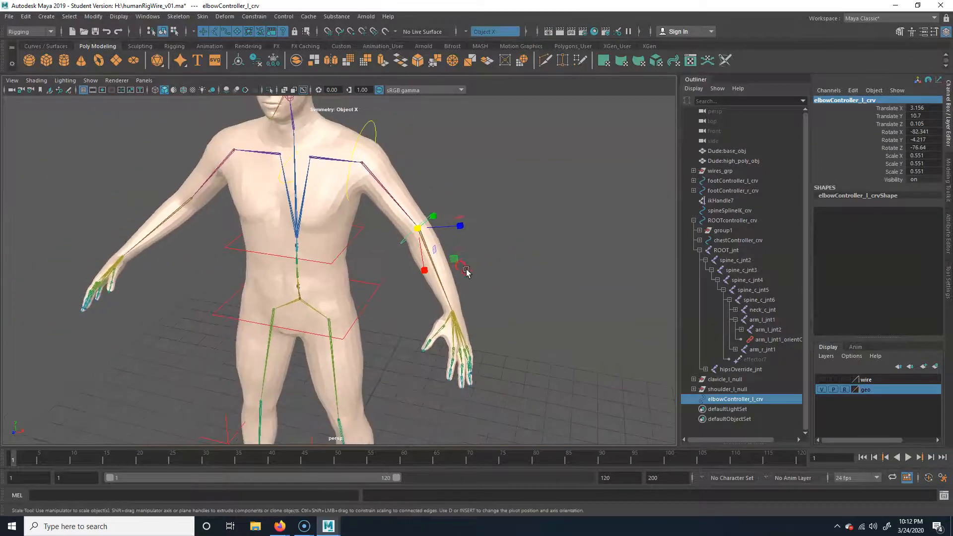
left_click(503, 290)
left_click_drag(392, 229, 466, 238, "alt")
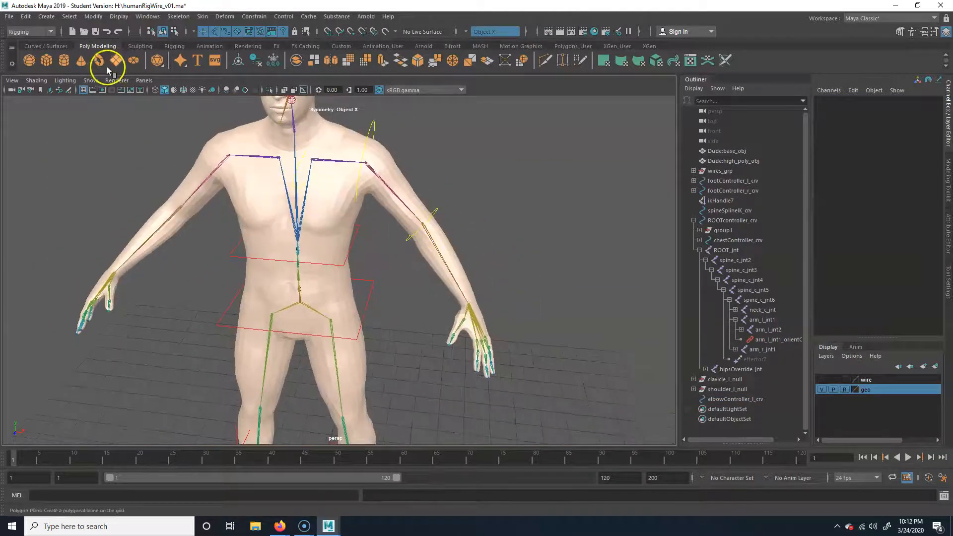
left_click(91, 81)
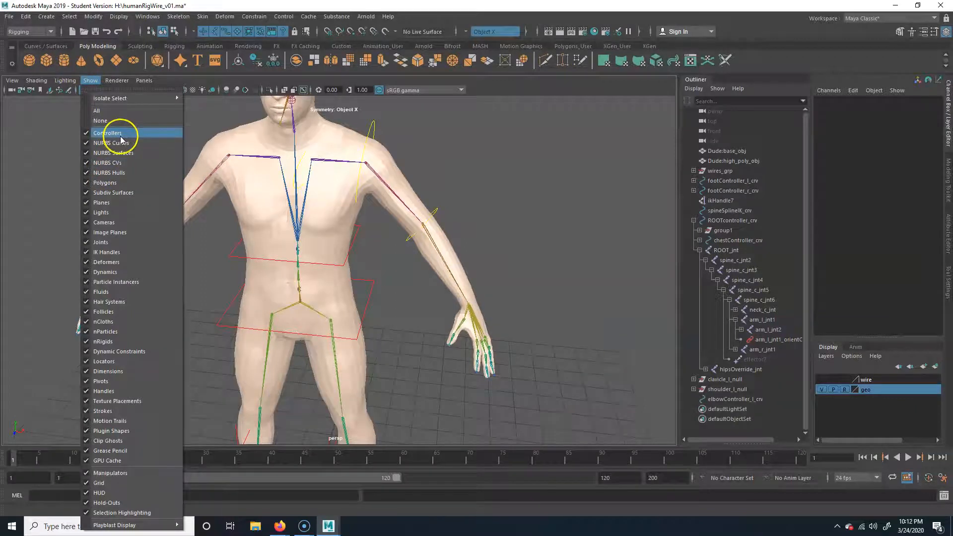
left_click_drag(503, 238, 475, 247, "alt")
left_click(421, 232)
right_click_drag(421, 231, 447, 234, "alt")
key("ctrl+d")
key("w")
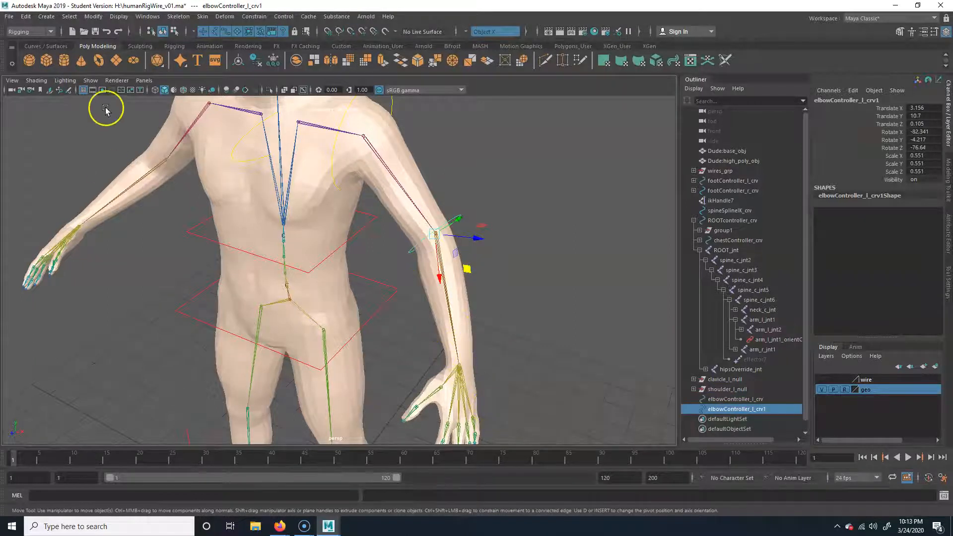
left_click(91, 80)
left_click(121, 183)
left_click_drag(425, 248, 457, 369)
key("v")
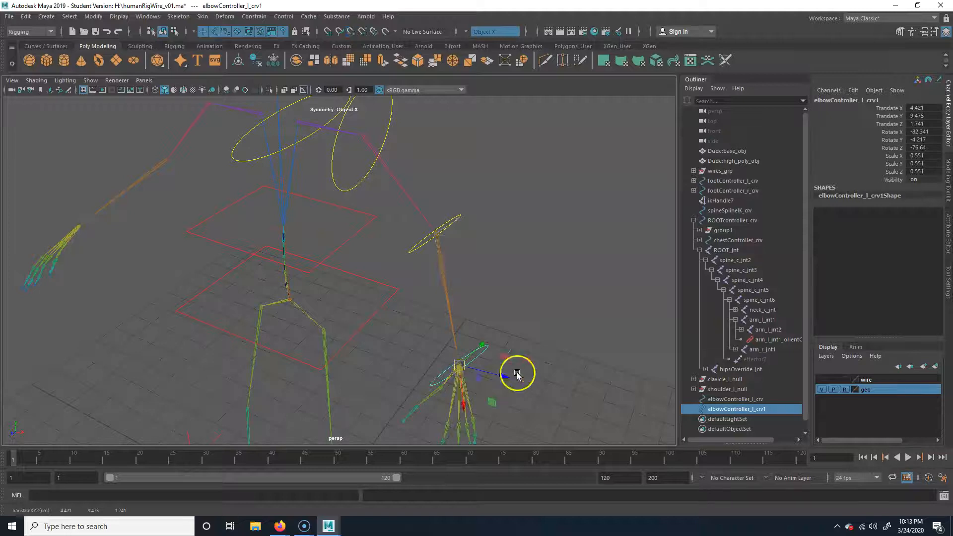
Rotate the duplicated controller across the left wrist to about -42.731, -24.268, -101.843 in X, Y and Z
left_click_drag(517, 374, 502, 387, "alt")
middle_click_drag(502, 387, 498, 296, "alt")
key("e")
left_click_drag(389, 314, 455, 285, "alt")
left_click_drag(504, 222, 499, 208)
left_click_drag(511, 170, 153, 89)
Display the polygons again and scale the wrist copy uniformly to about 0.441
left_click(91, 80)
left_click(104, 183)
left_click_drag(154, 202, 450, 193, "alt")
key("r")
left_click_drag(450, 194, 387, 181, "alt")
scroll(397, 189, "down", 3)
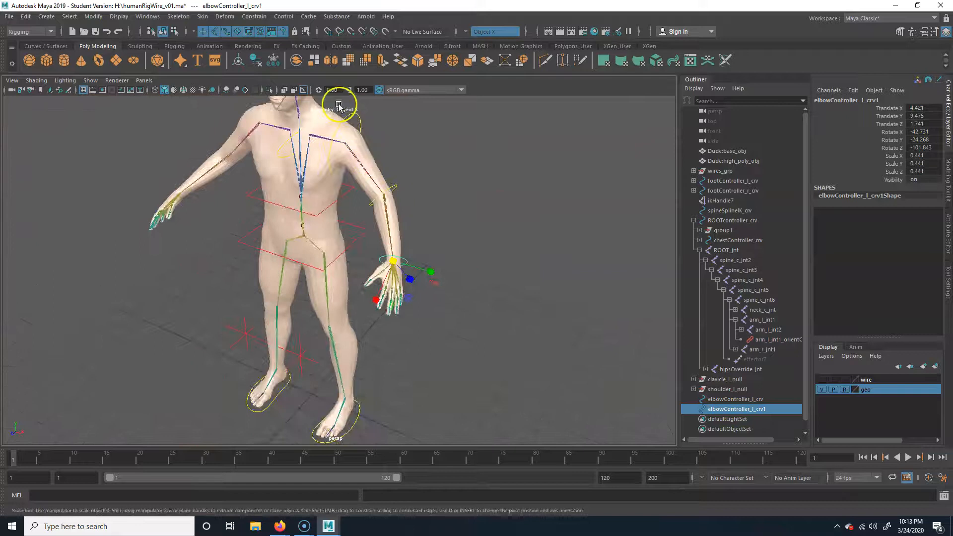
Rename the duplicated controller at the wrist to wristController_l_crv
left_click_drag(406, 231, 435, 265, "alt")
scroll(507, 256, "up", 3)
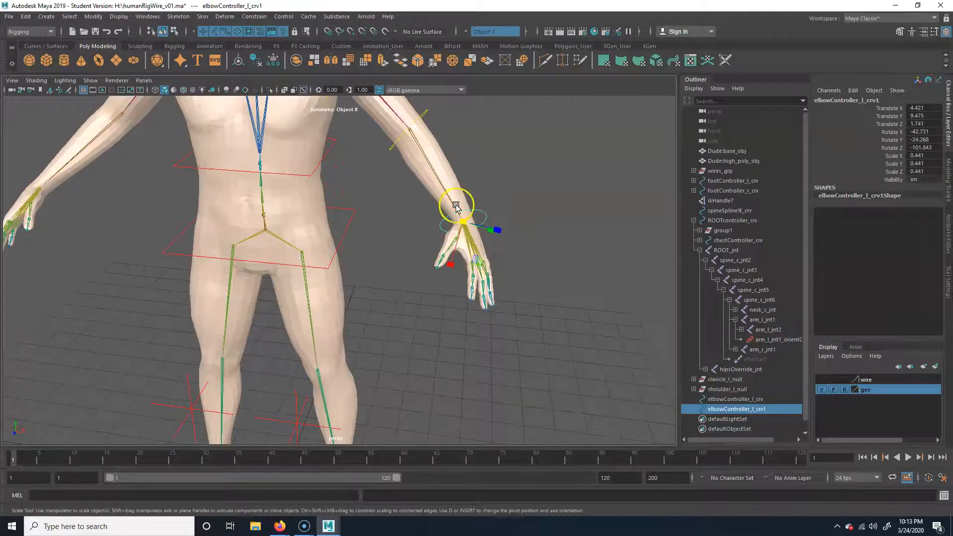
middle_click_drag(456, 205, 453, 254, "alt")
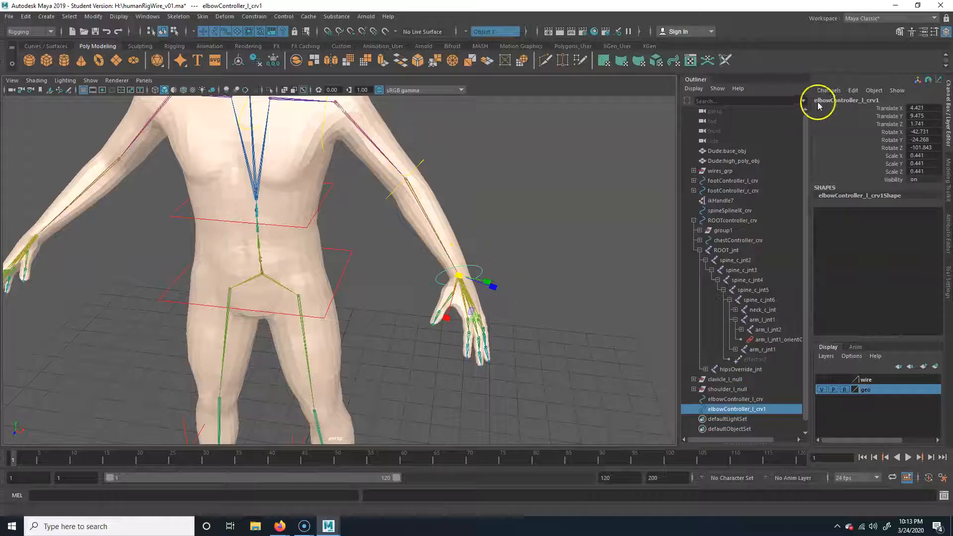
left_click(907, 100)
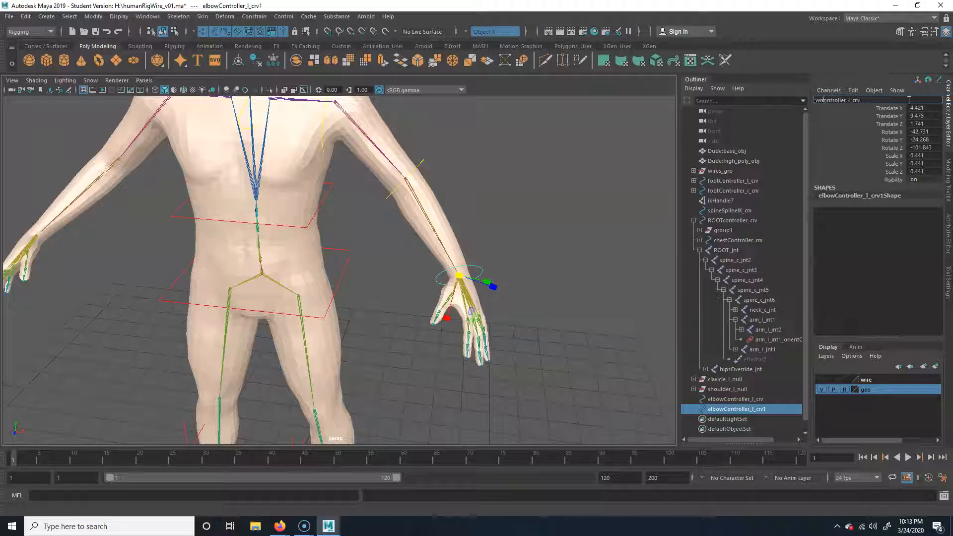
key("Return")
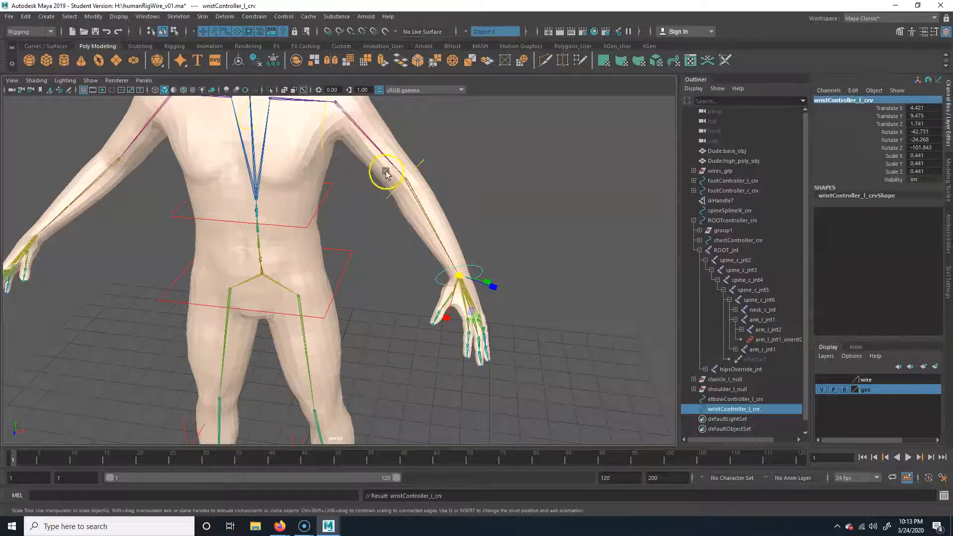
Select the left shoulder, elbow and wrist controllers one after another to check their names and transform values
left_click(423, 162)
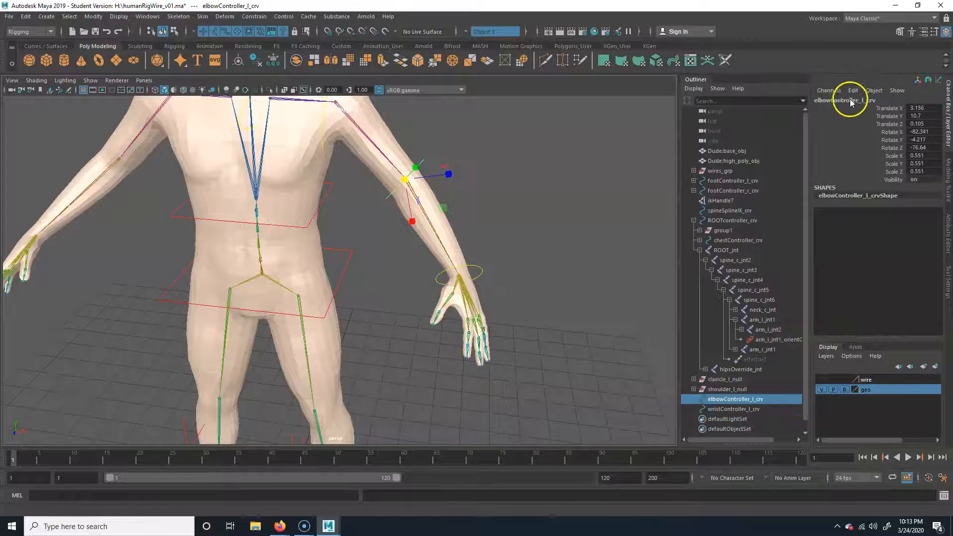
left_click(325, 144)
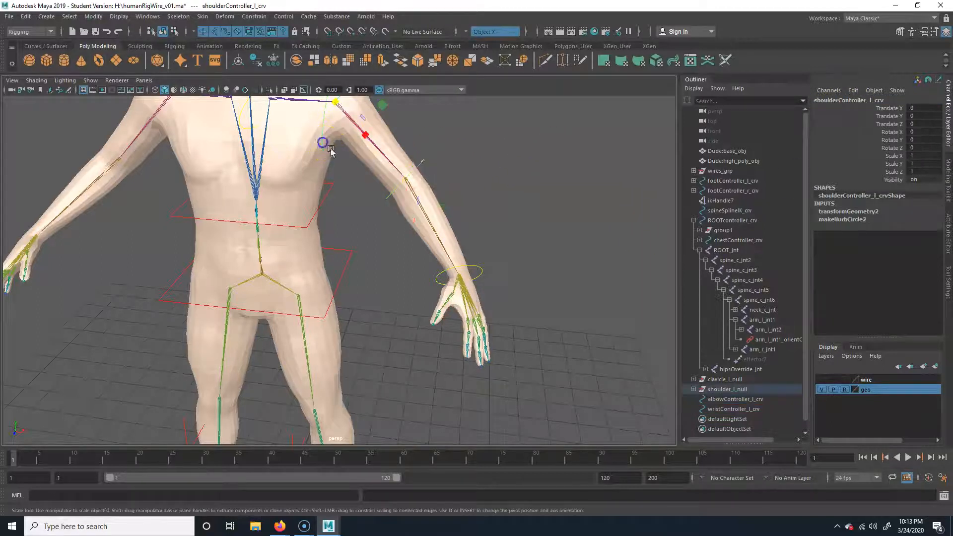
left_click(423, 162)
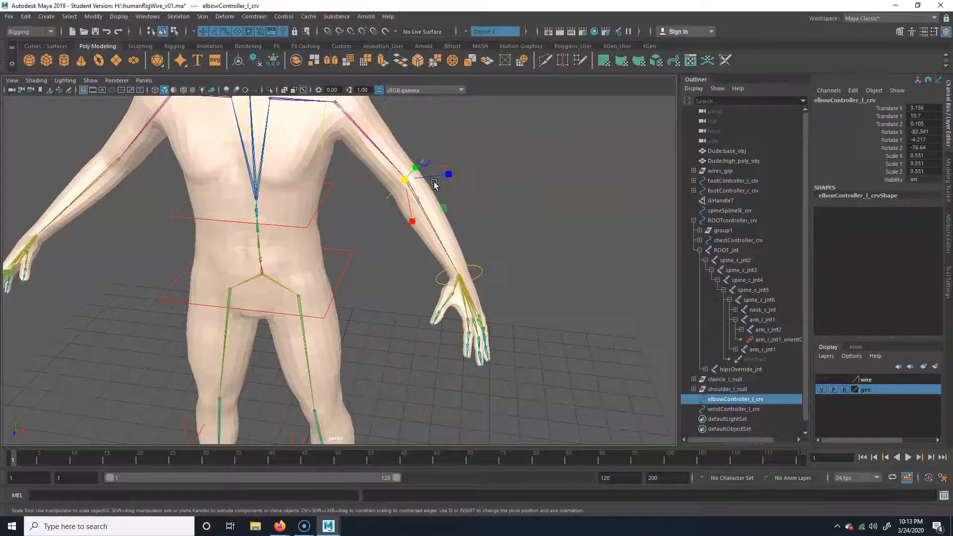
left_click(490, 272)
left_click(488, 270)
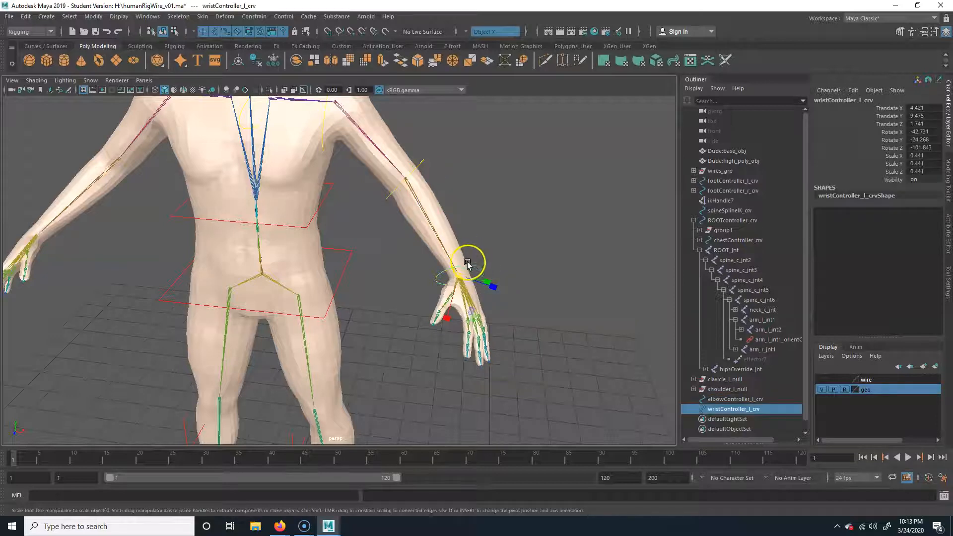
left_click(421, 163)
left_click(477, 272)
Hide the polygons in the viewport and create an empty group with nothing selected
left_click(91, 80)
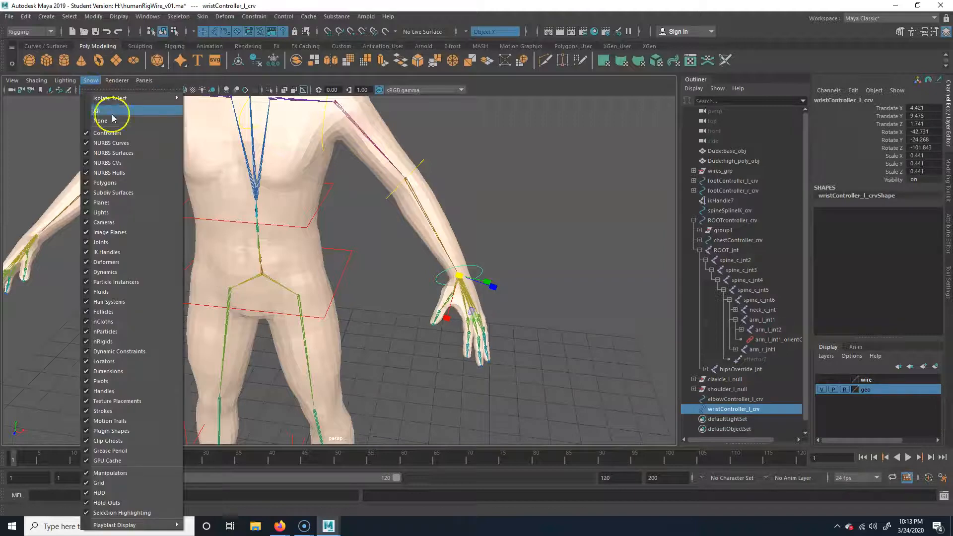
left_click(118, 183)
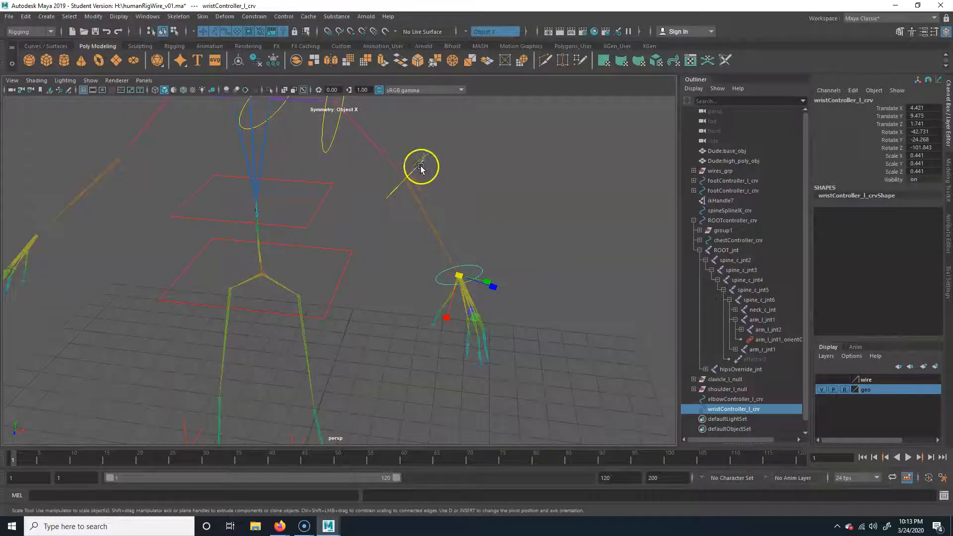
left_click(386, 277)
right_click_drag(418, 362, 397, 392, "alt")
middle_click_drag(397, 392, 416, 342, "alt")
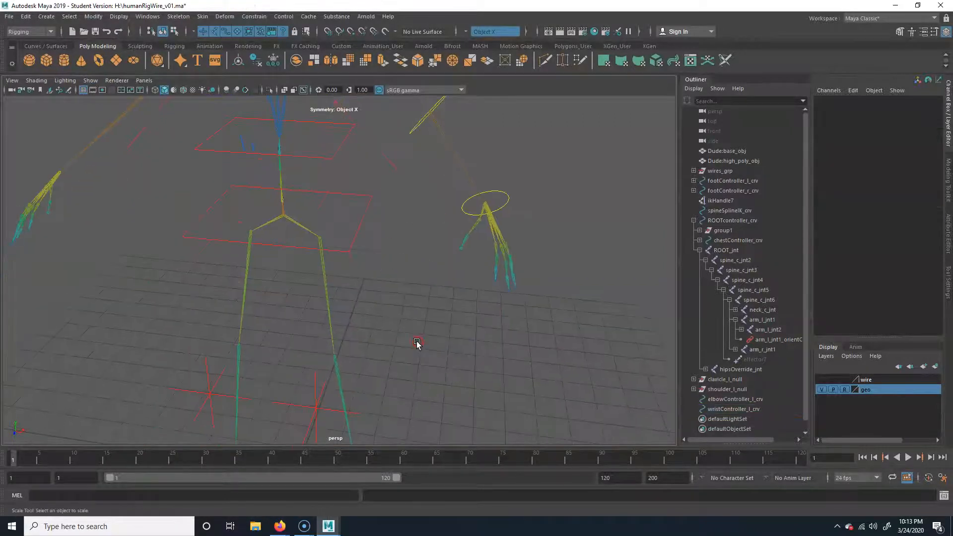
key("ctrl+g")
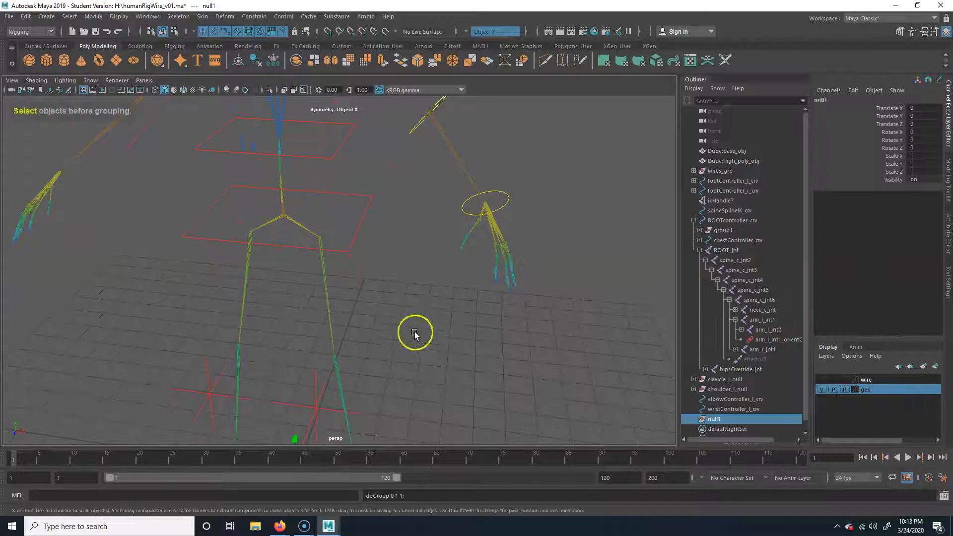
Move the empty group from the origin and snap it onto the left elbow joint
middle_click_drag(417, 402, 421, 362, "alt")
right_click_drag(421, 362, 302, 369, "alt")
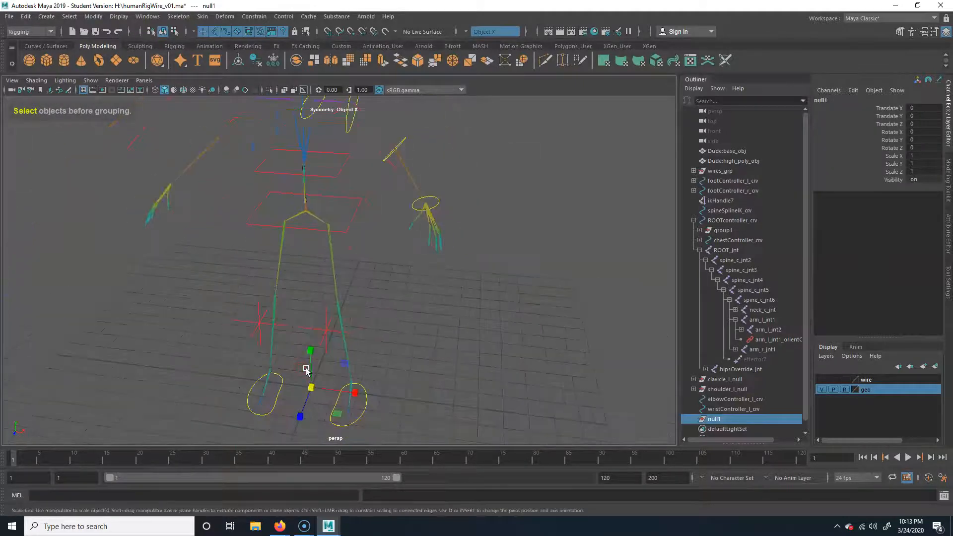
key("w")
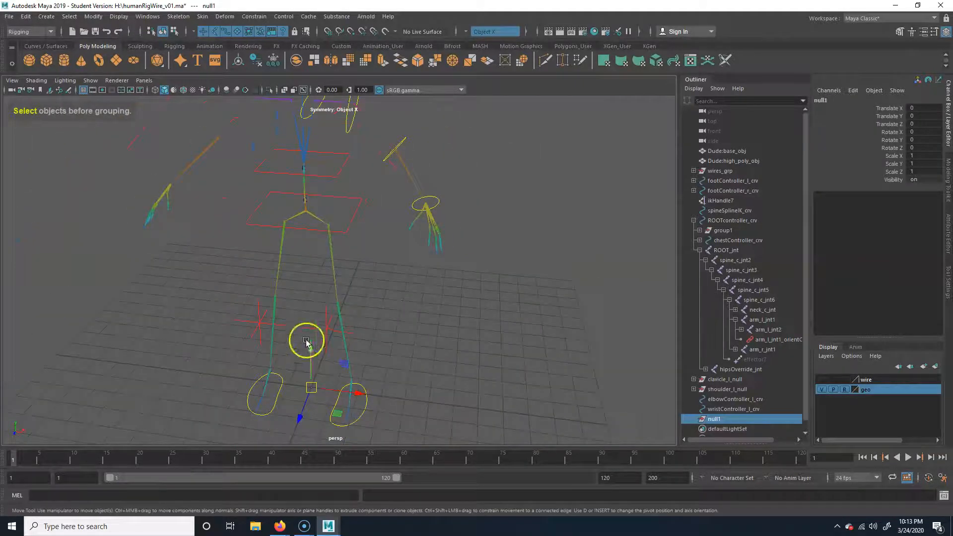
key("v")
left_click_drag(309, 388, 387, 141)
Rename the empty group at the left elbow to elbow_l_null
left_click_drag(248, 255, 285, 260, "alt")
right_click_drag(285, 259, 419, 270, "alt")
middle_click_drag(327, 246, 298, 348, "alt")
right_click_drag(297, 349, 429, 343, "alt")
middle_click_drag(430, 342, 434, 289, "alt")
left_click(833, 100)
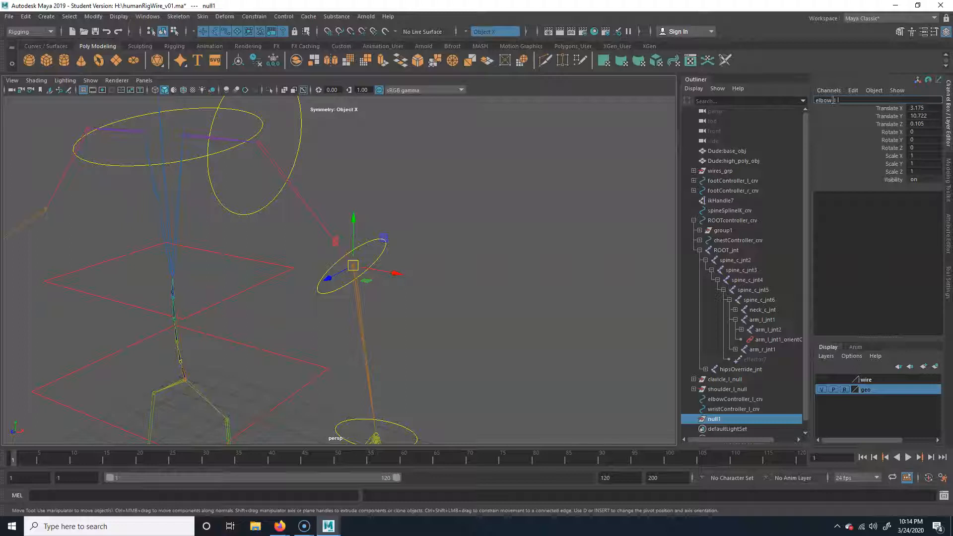
type("ll")
key("Return")
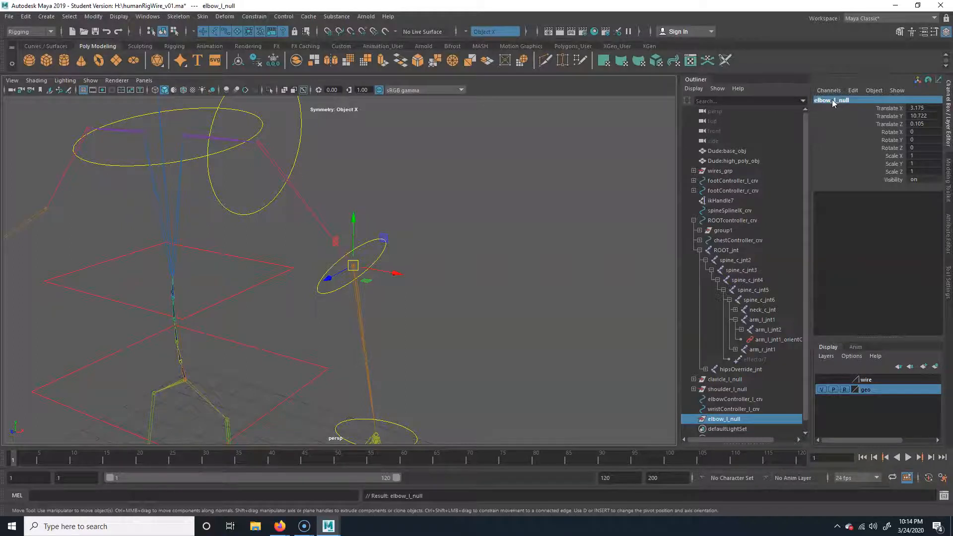
Duplicate elbow_l_null and snap the copy onto the left wrist joint
left_click_drag(603, 258, 413, 253, "alt")
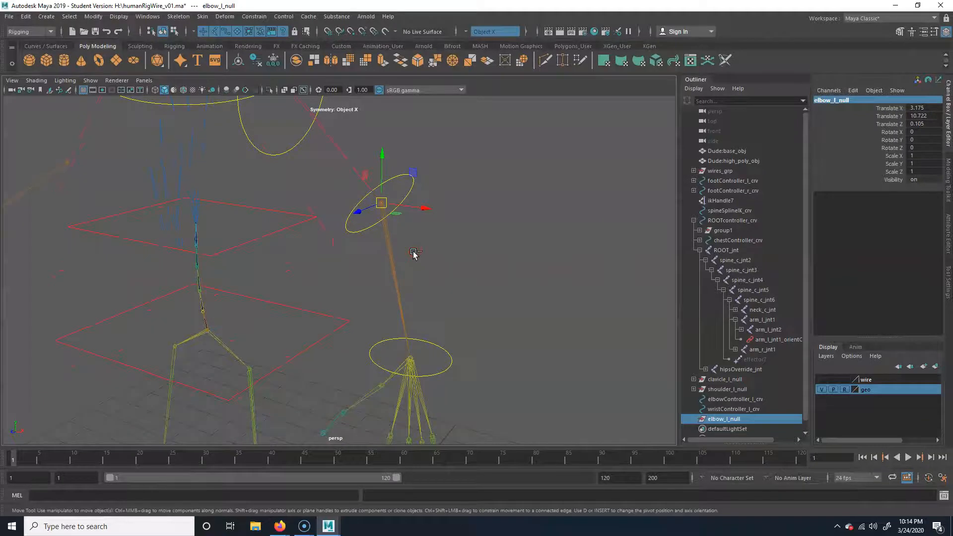
key("ctrl+d")
left_click_drag(381, 203, 405, 372)
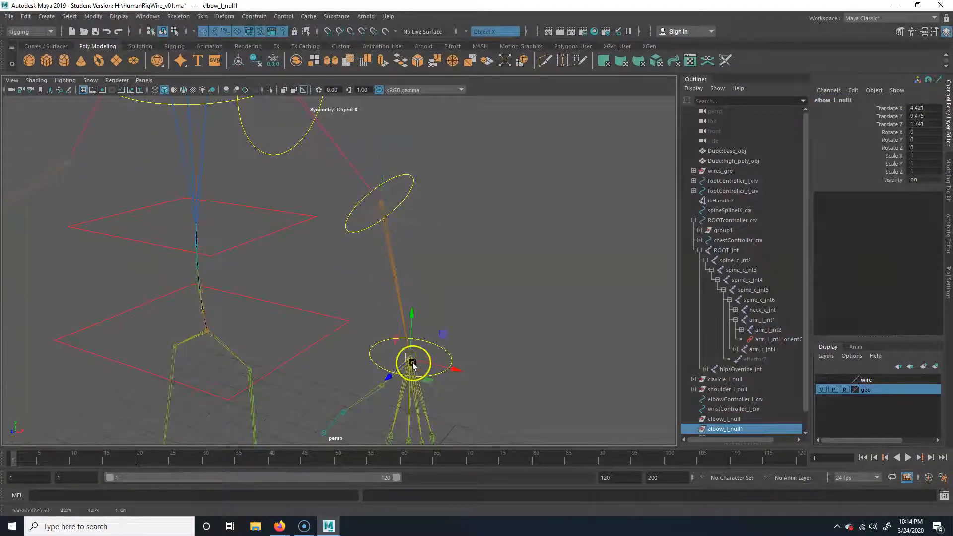
Rename the duplicated null at the wrist to wrist_l_null
mouse_move(450, 309)
left_mouse_down("alt")
mouse_move(474, 306)
mouse_move(464, 322)
left_mouse_up("alt")
left_click_drag(332, 335, 356, 289, "alt")
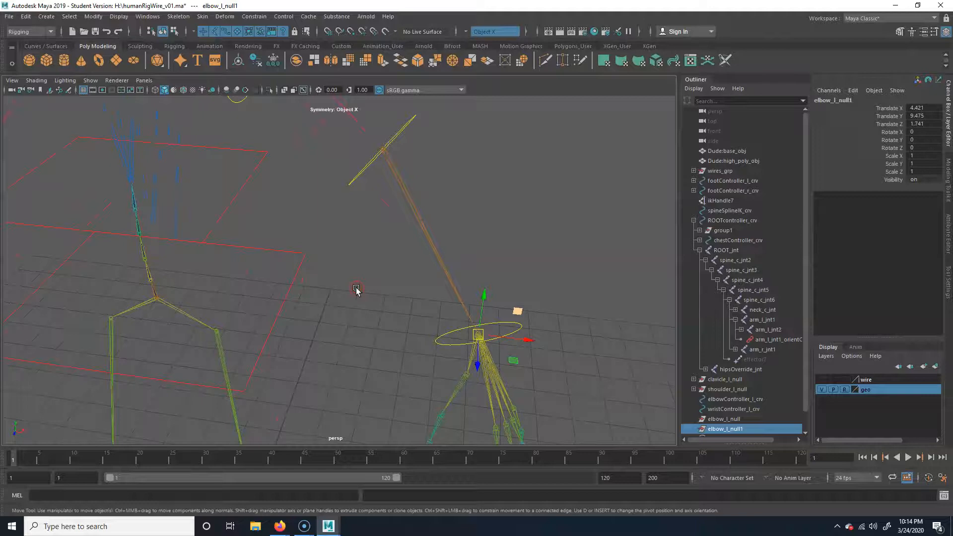
double_click(880, 99)
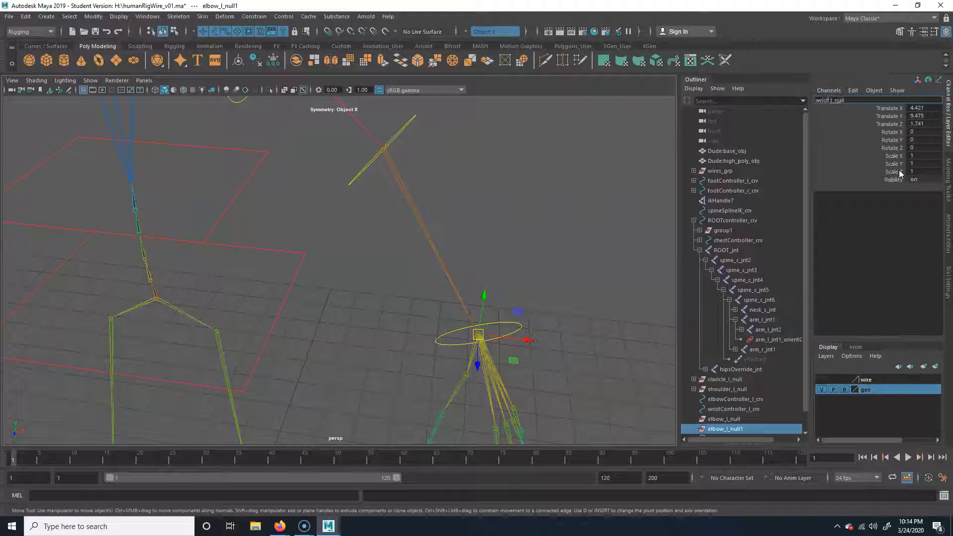
key("Return")
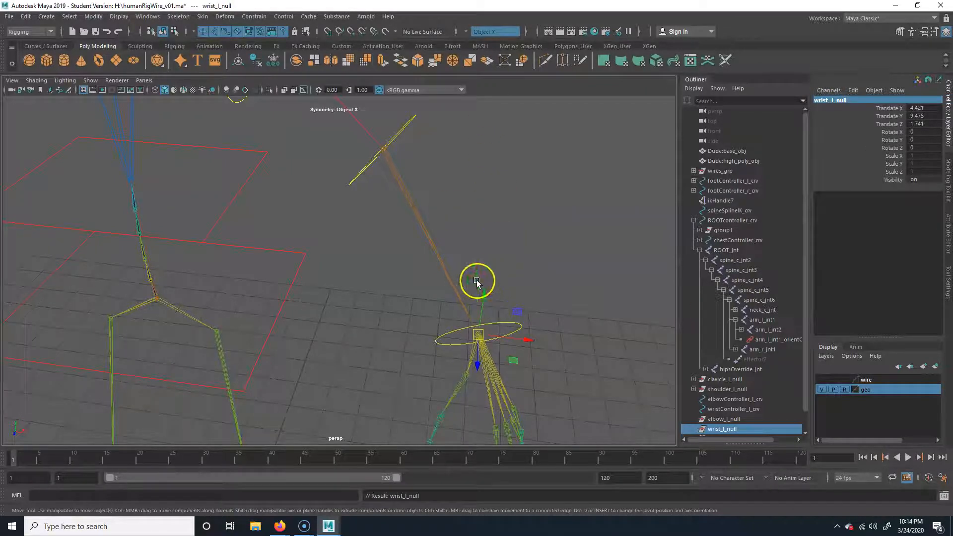
Orient-constrain elbow_l_null to the left elbow joint arm_l_jnt3 and check the null's axis orientation
left_click(741, 399)
left_click(741, 410)
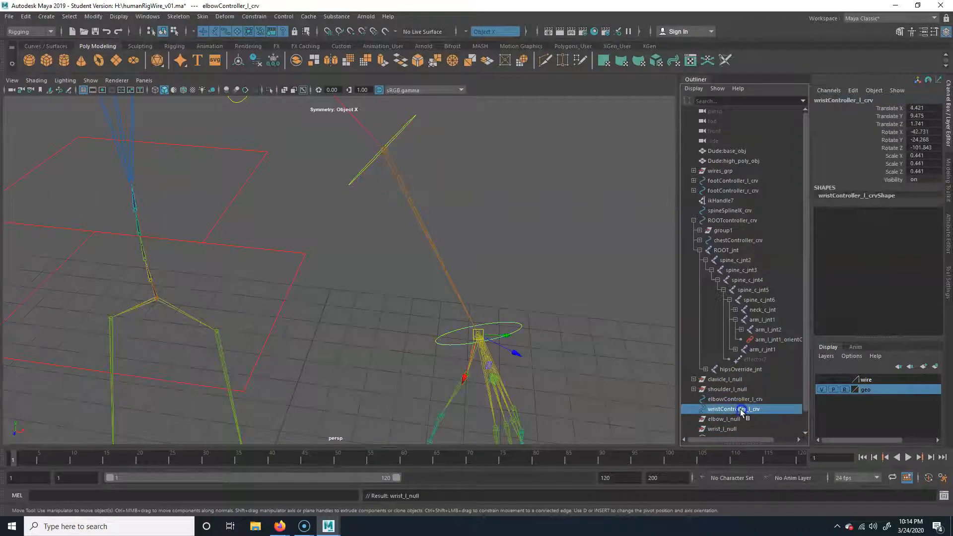
left_click(733, 419)
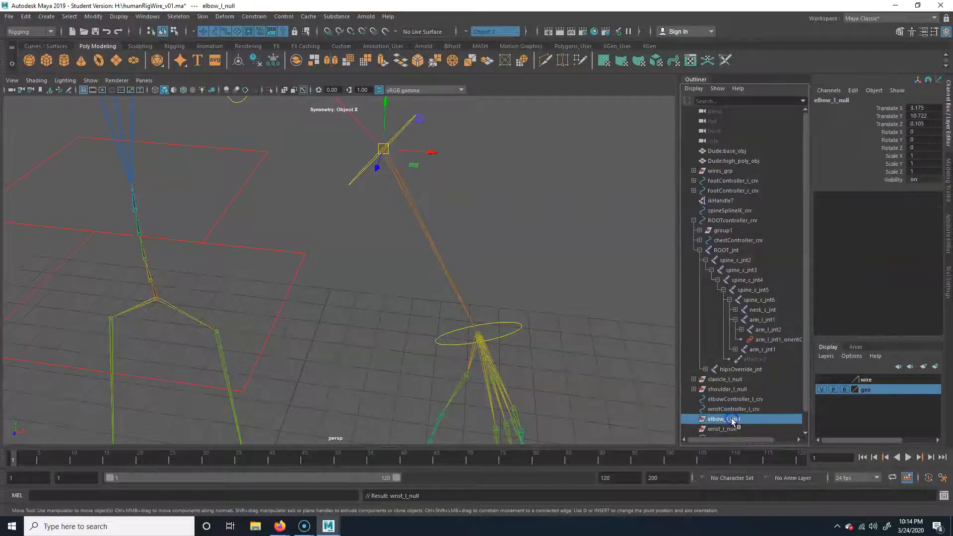
left_click(733, 429)
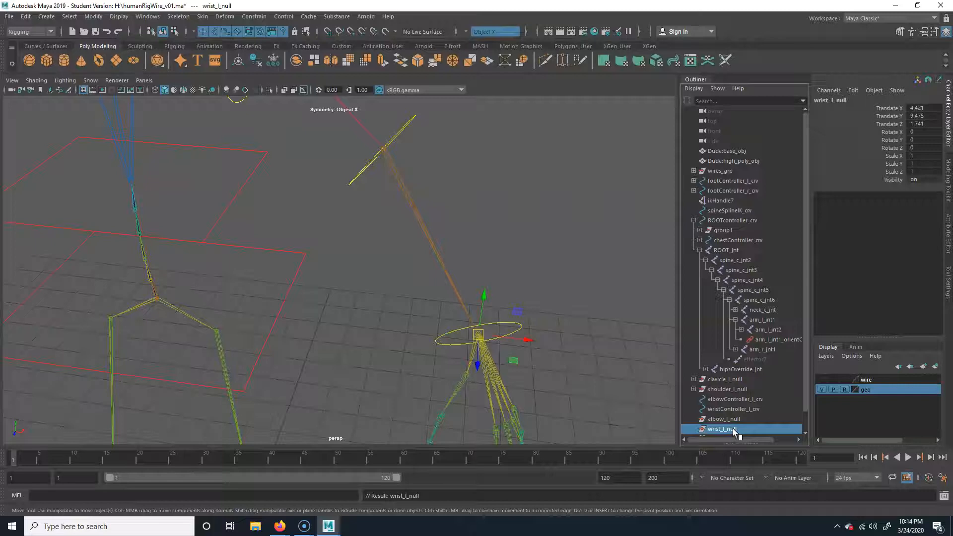
middle_click_drag(429, 185, 449, 208, "alt")
left_click(423, 196)
key("q")
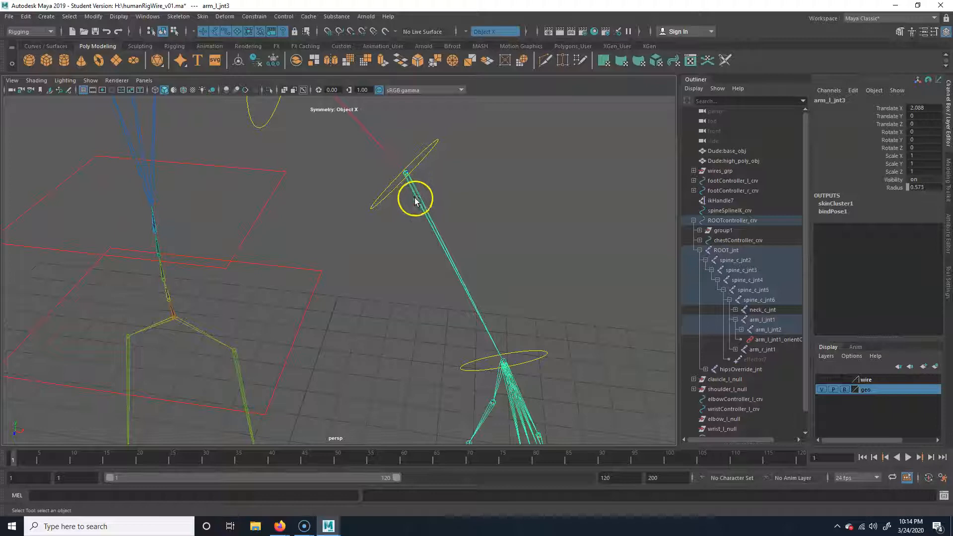
left_click(737, 420)
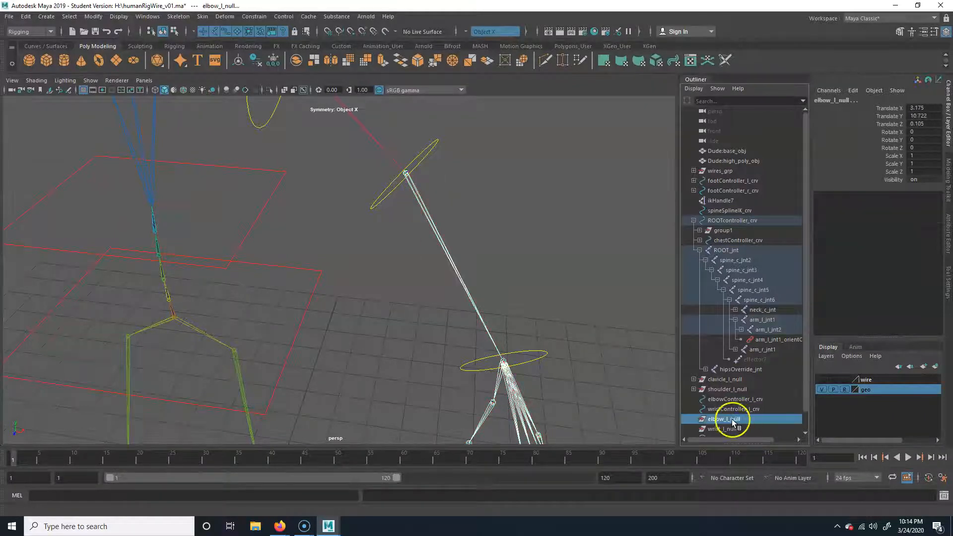
left_click(254, 16)
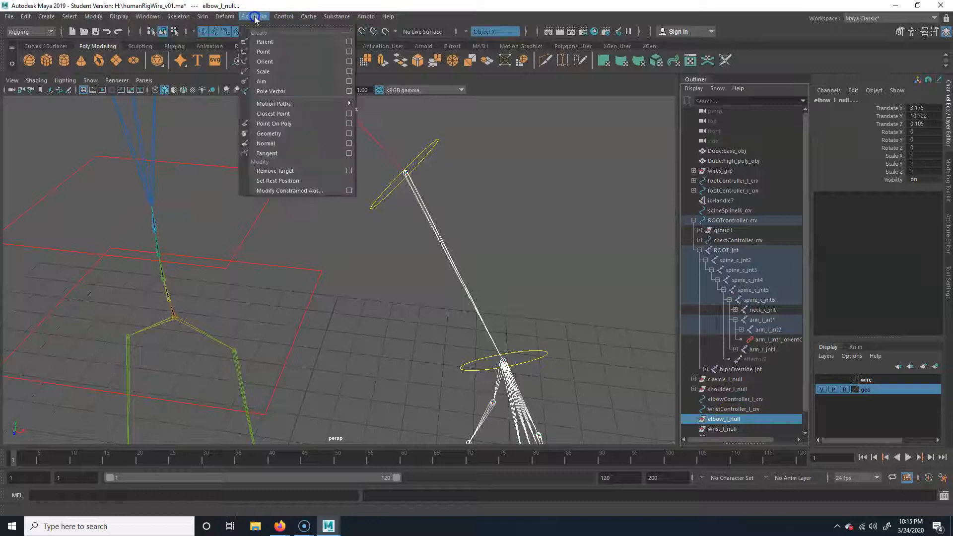
left_click(265, 62)
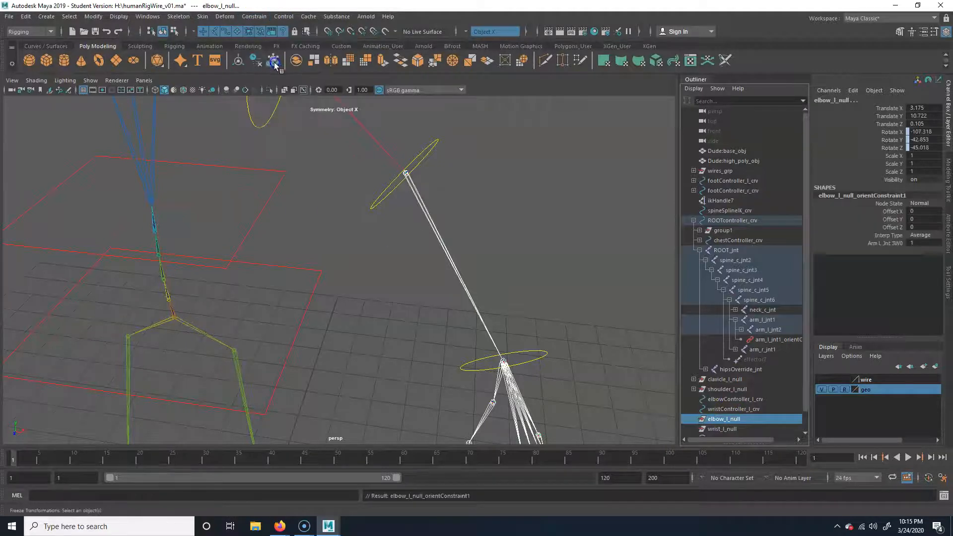
left_click(485, 200)
left_click(726, 419)
key("w")
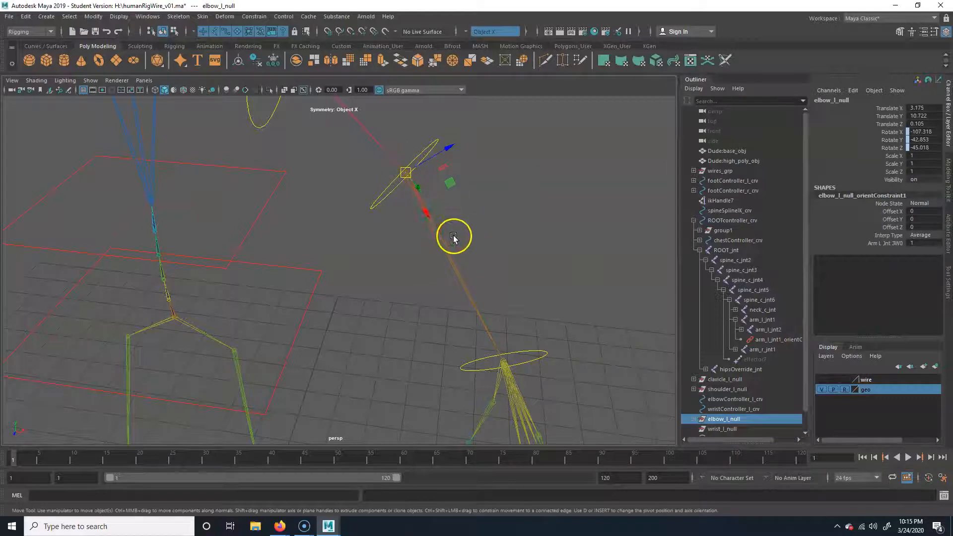
Delete the orient constraint nested under elbow_l_null
left_click(694, 390)
left_click(693, 389)
left_click(694, 418)
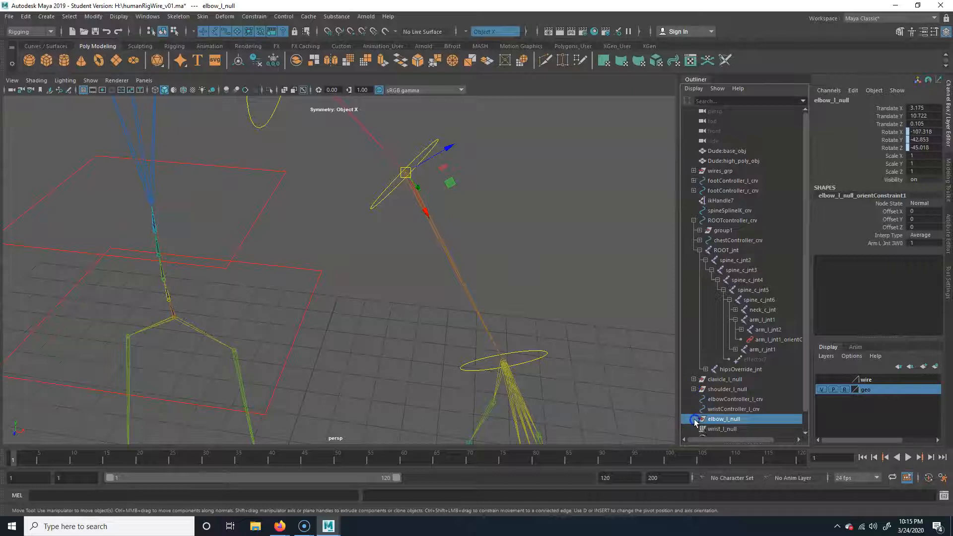
scroll(723, 418, "down", 1)
key("Delete")
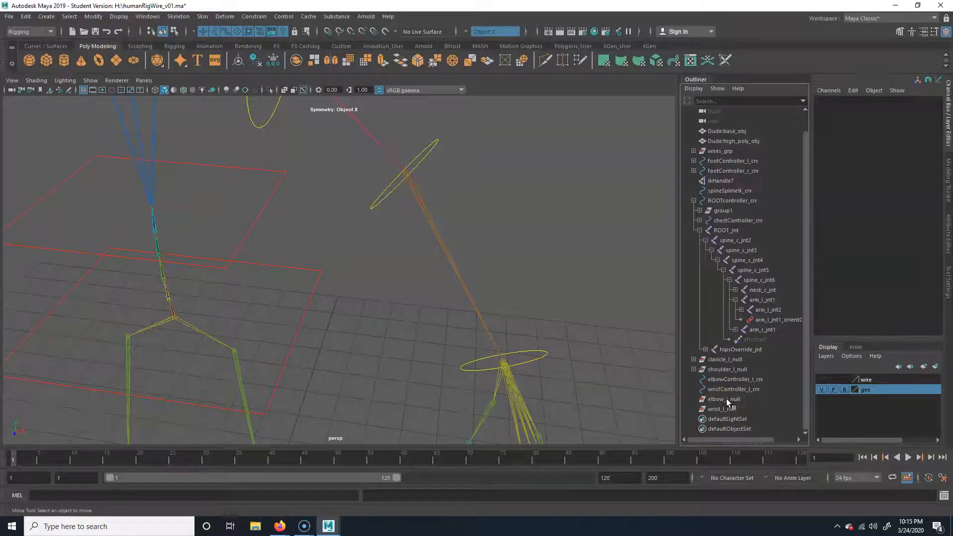
key("ctrl+z")
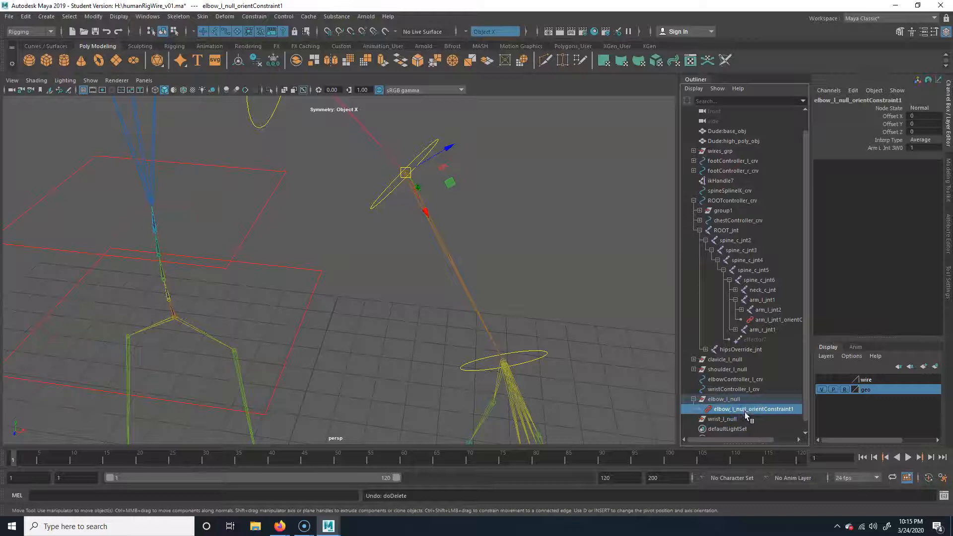
key("Delete")
Parent elbowController_l_crv under elbow_l_null and freeze the controller's transformations
left_click(722, 398)
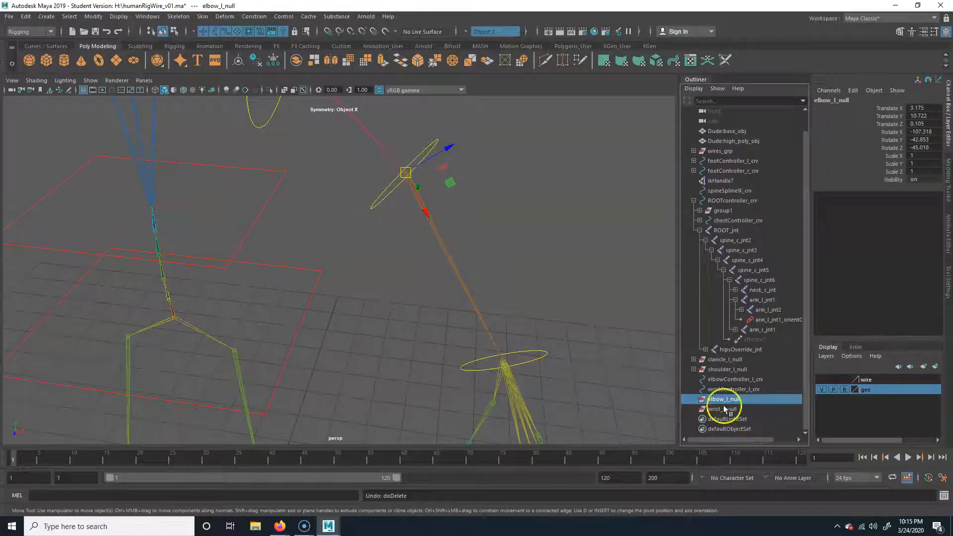
left_click(435, 145)
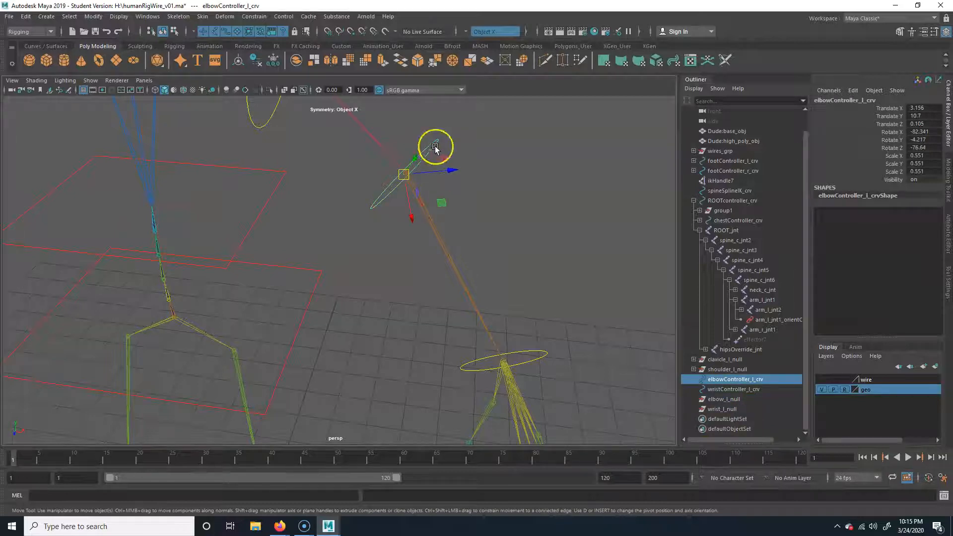
left_click(739, 398, "ctrl")
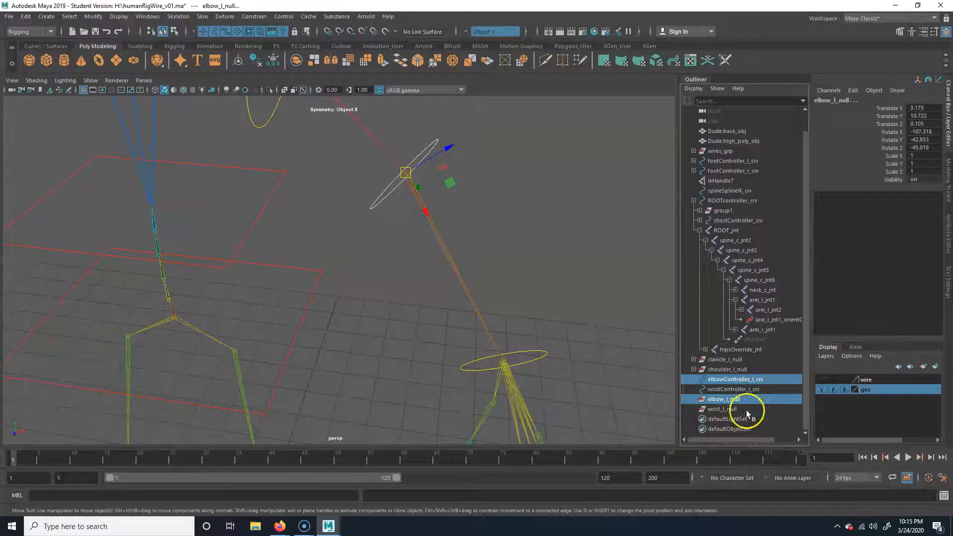
left_click(744, 379)
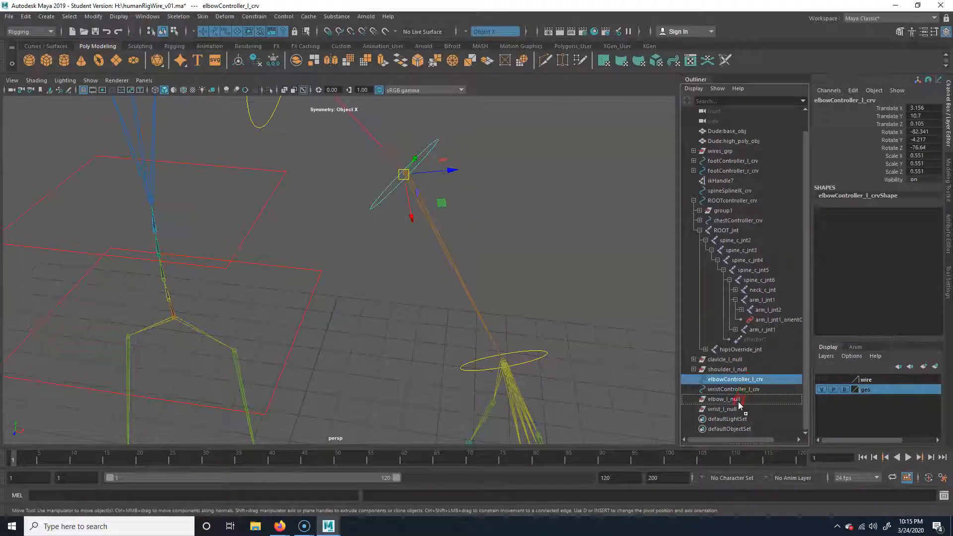
left_click_drag(738, 401, 739, 401)
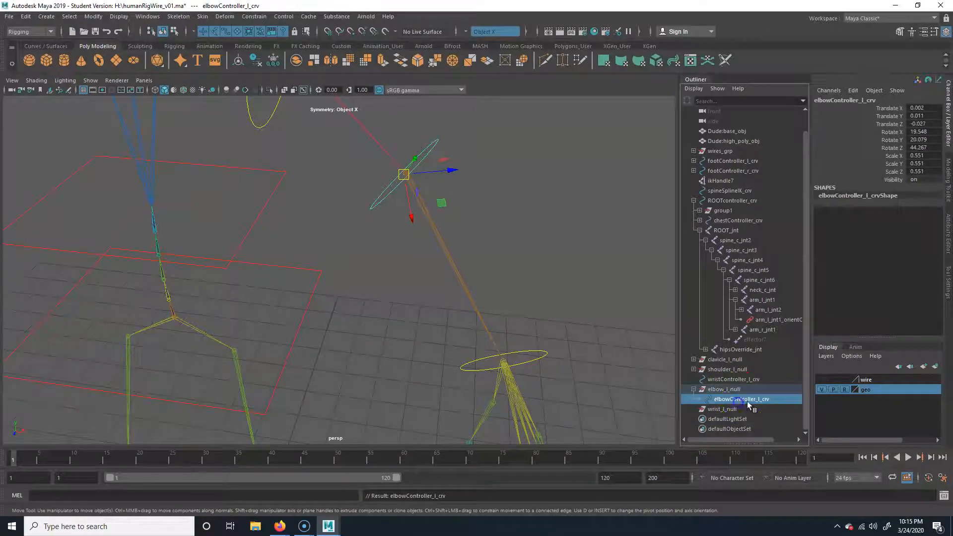
left_click(93, 17)
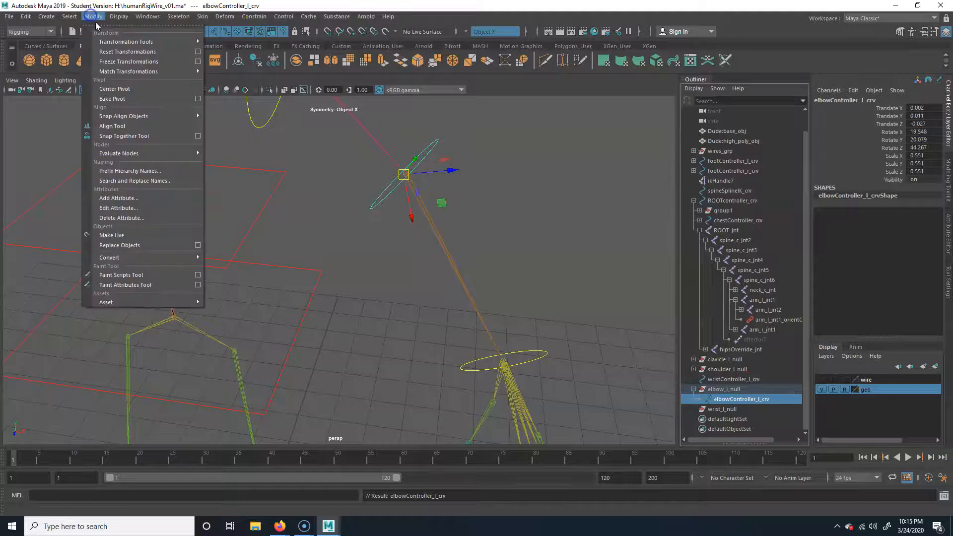
left_click(132, 61)
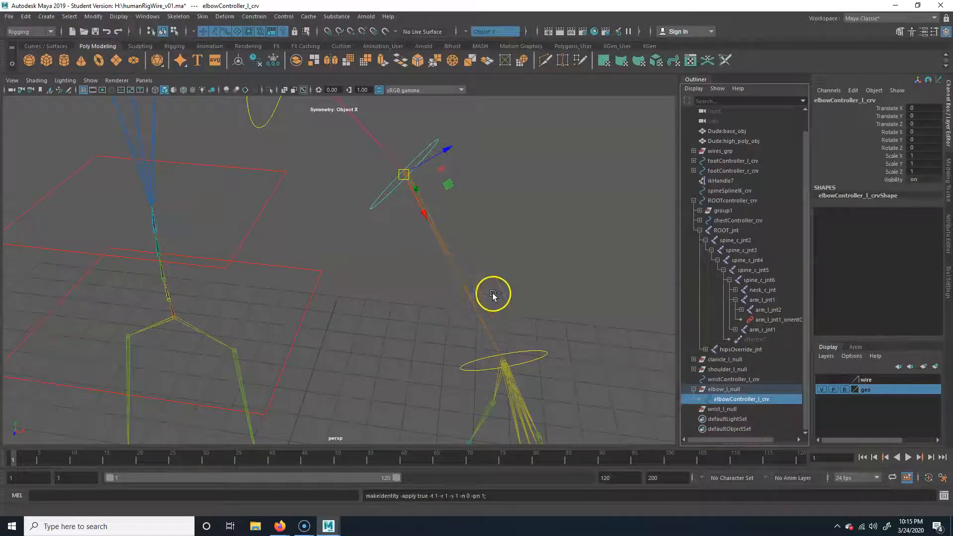
Snap elbowController_l_crv onto the left elbow joint and freeze its transformations again
left_click(749, 390)
left_click(748, 400)
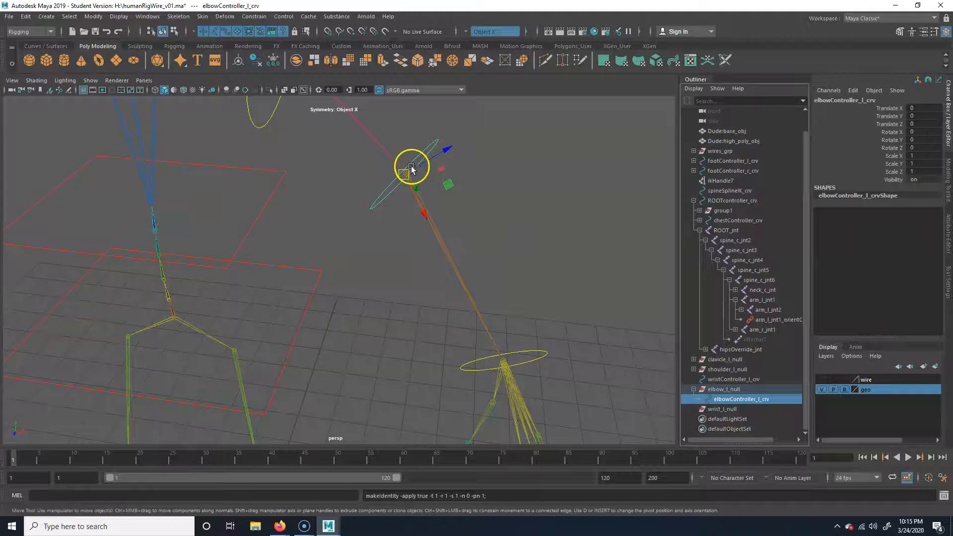
left_click_drag(422, 197, 401, 177)
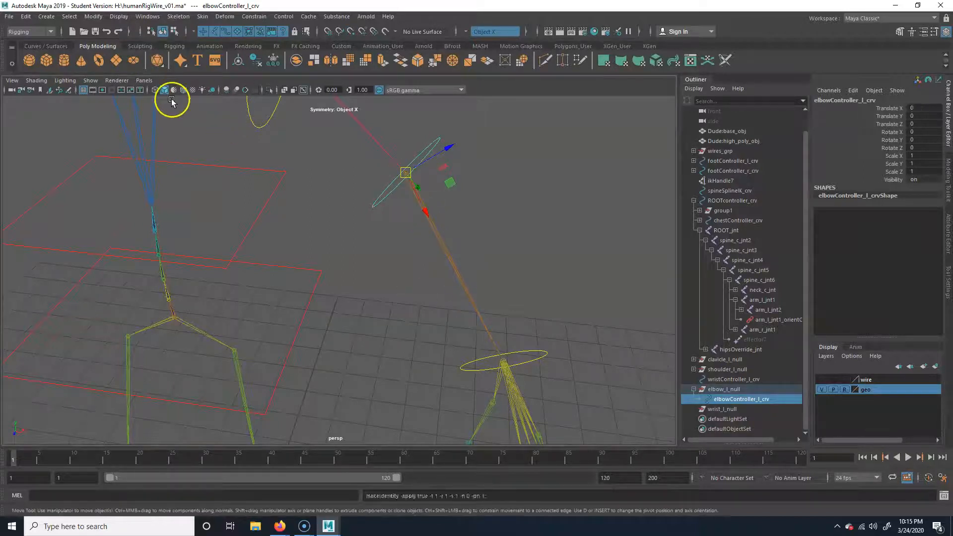
left_click_drag(527, 285, 491, 291, "alt")
Orient-constrain the left elbow joint arm_l_jnt3 to elbowController_l_crv
left_click(435, 110)
left_click(437, 153)
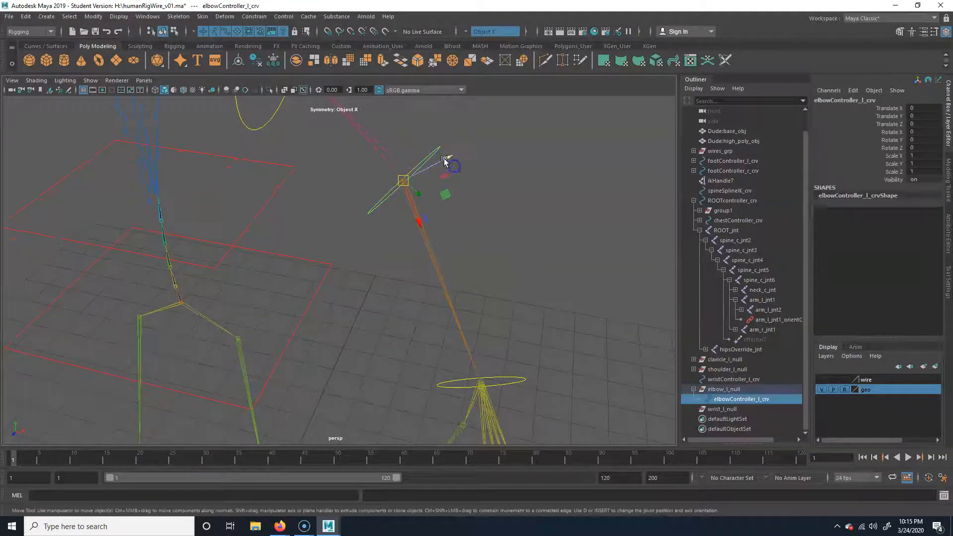
left_click(432, 252)
left_click(436, 145)
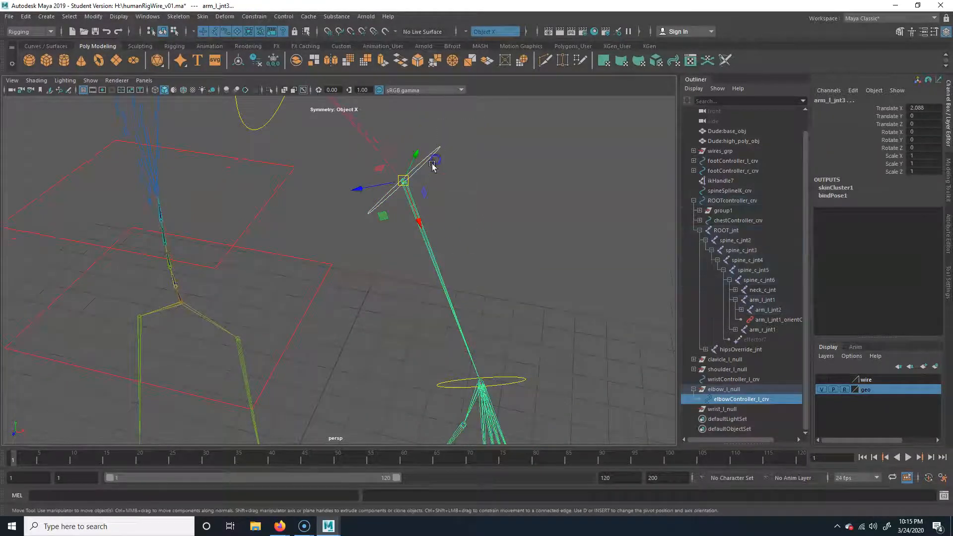
left_click(439, 273)
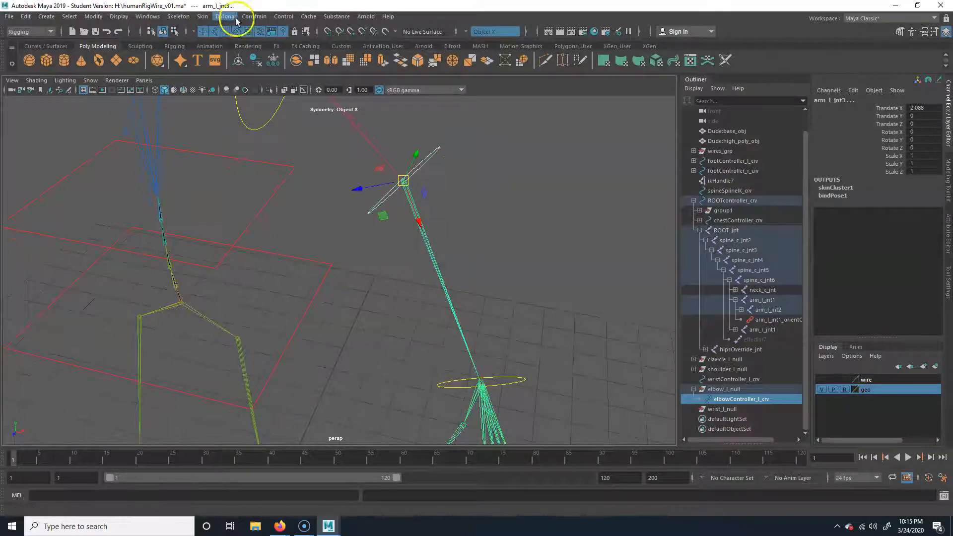
left_click(254, 17)
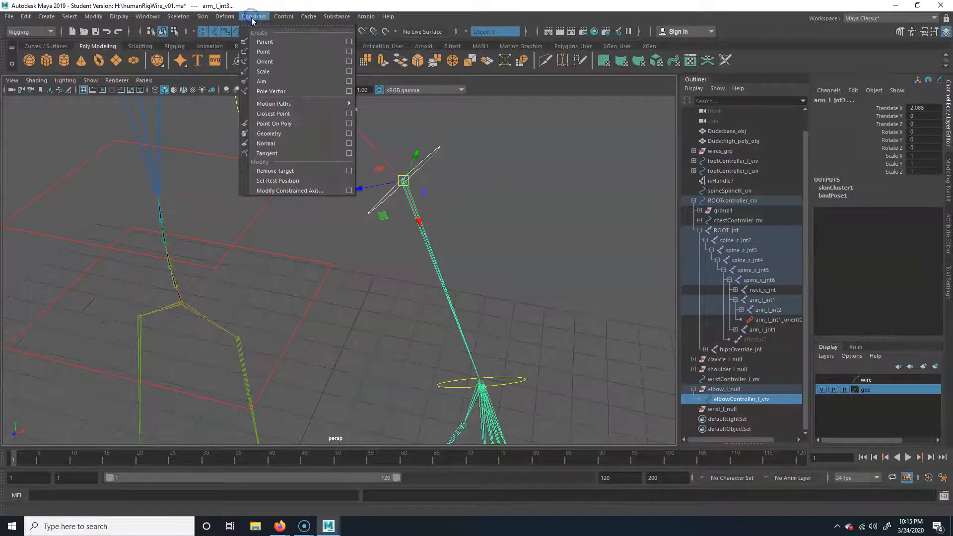
left_click(271, 62)
Rotate elbowController_l_crv to test its control of the left forearm, and undo the rotation
left_click(531, 267)
left_click(432, 160)
key("e")
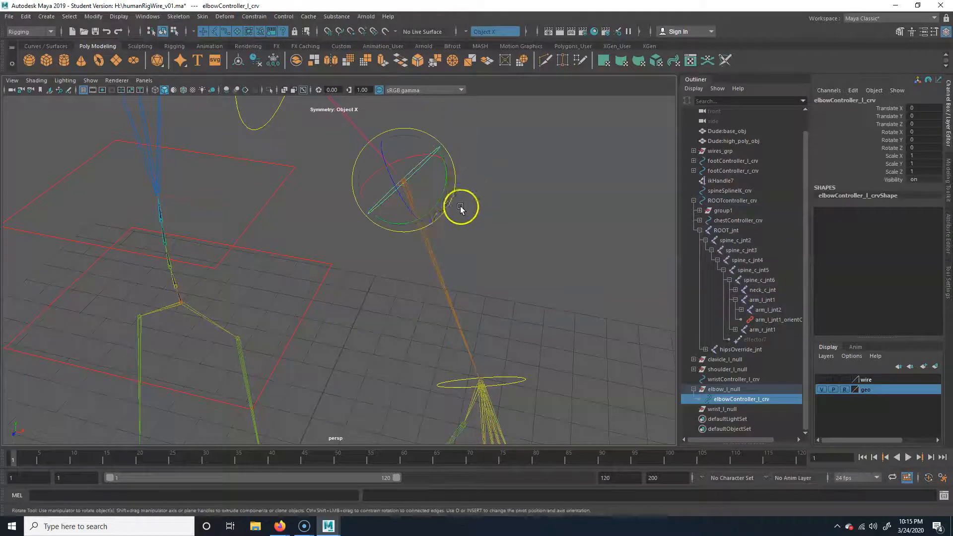
left_click_drag(425, 187, 461, 196)
key("ctrl+z")
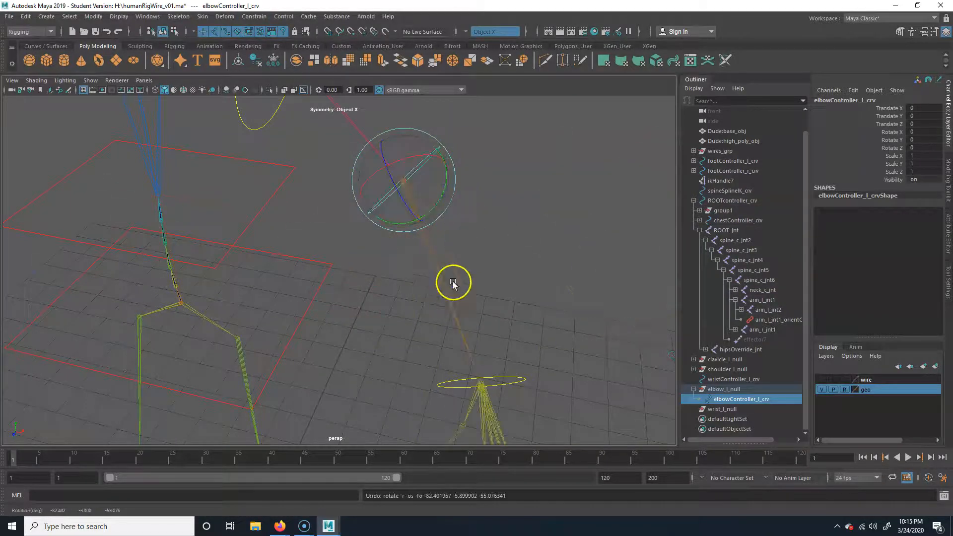
Orient-constrain wrist_l_null to the left wrist joint arm_l_jnt4
left_click_drag(453, 283, 440, 285, "alt")
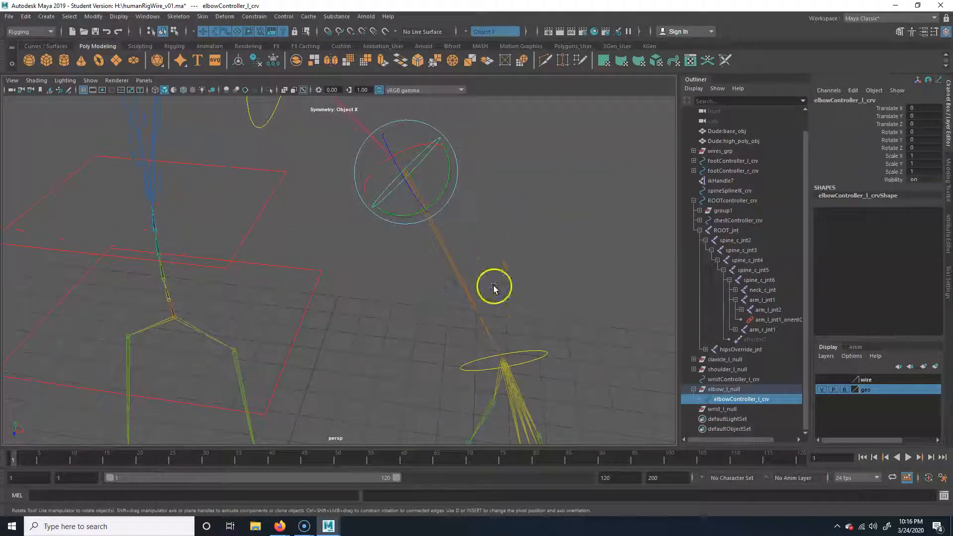
left_click_drag(511, 322, 495, 229, "alt")
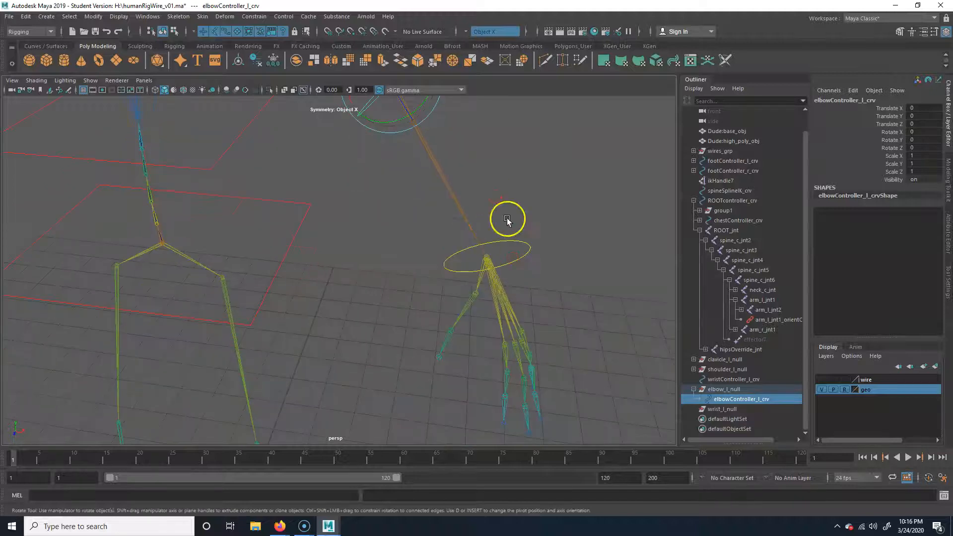
left_click_drag(493, 182, 489, 198, "alt")
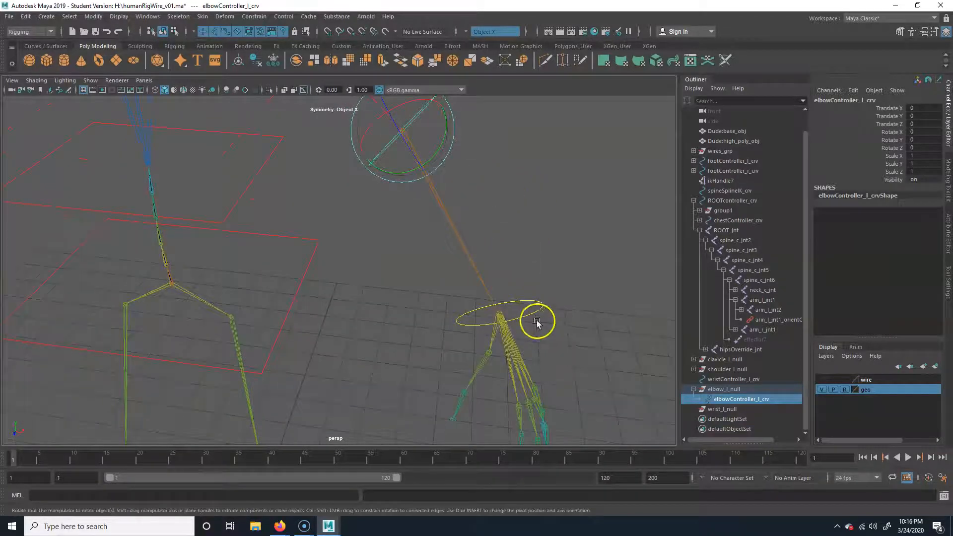
left_click(729, 408)
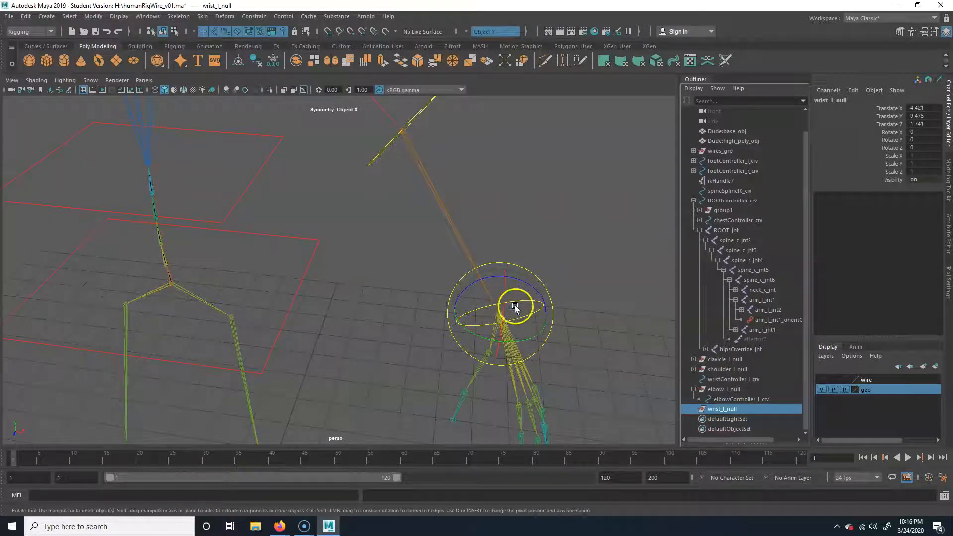
left_click(567, 240)
left_click(485, 336)
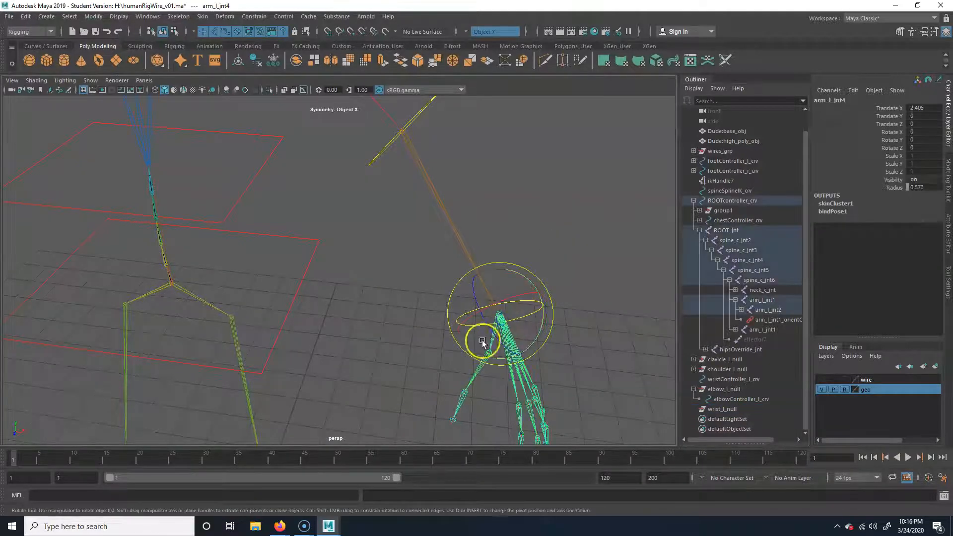
key("q")
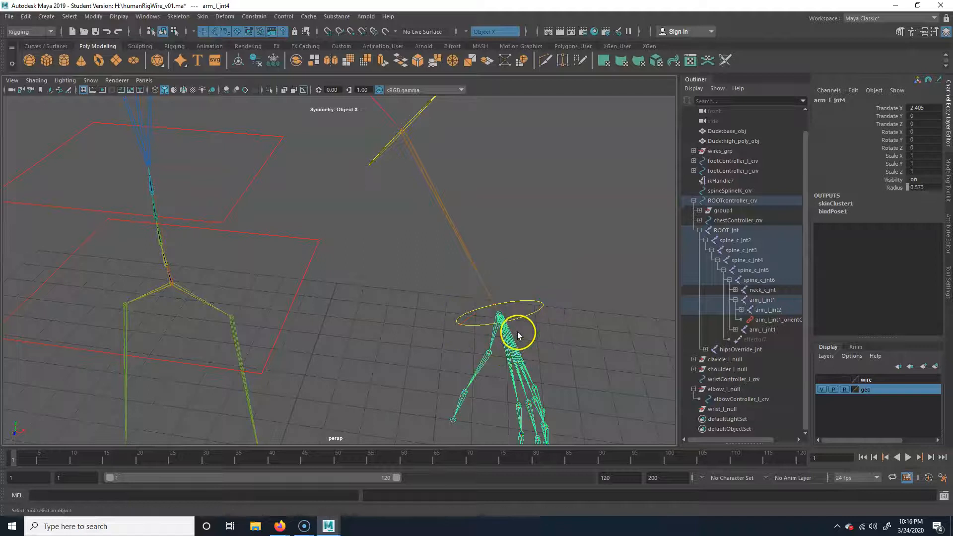
left_click(728, 409)
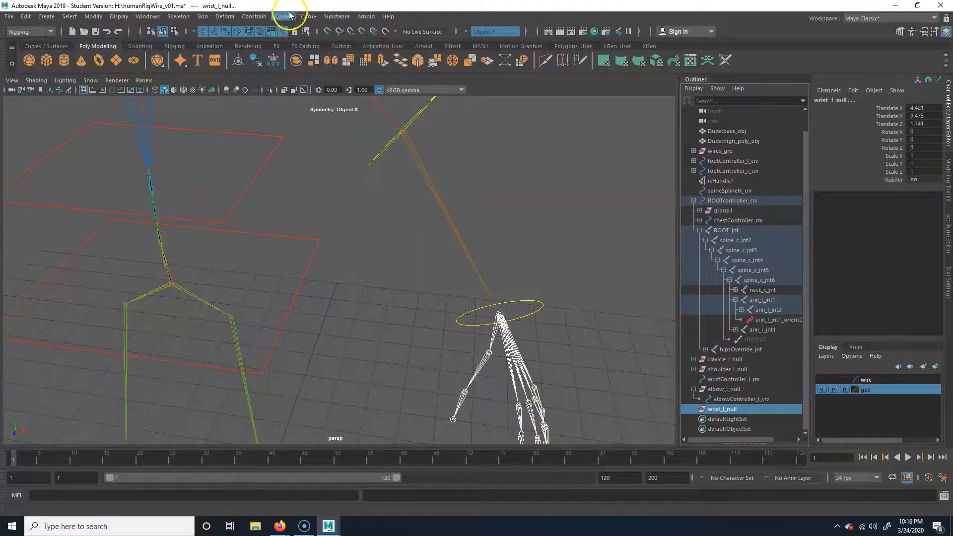
left_click(254, 17)
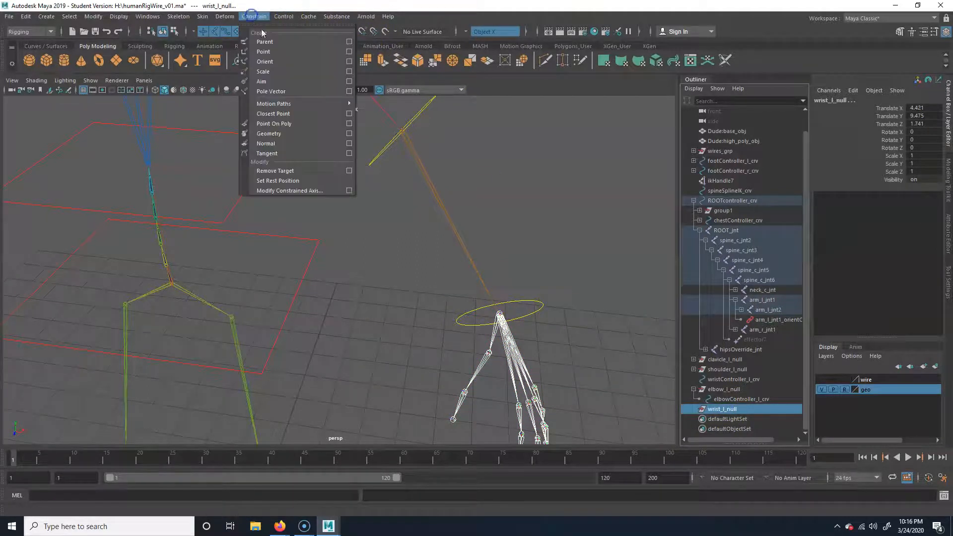
left_click(277, 53)
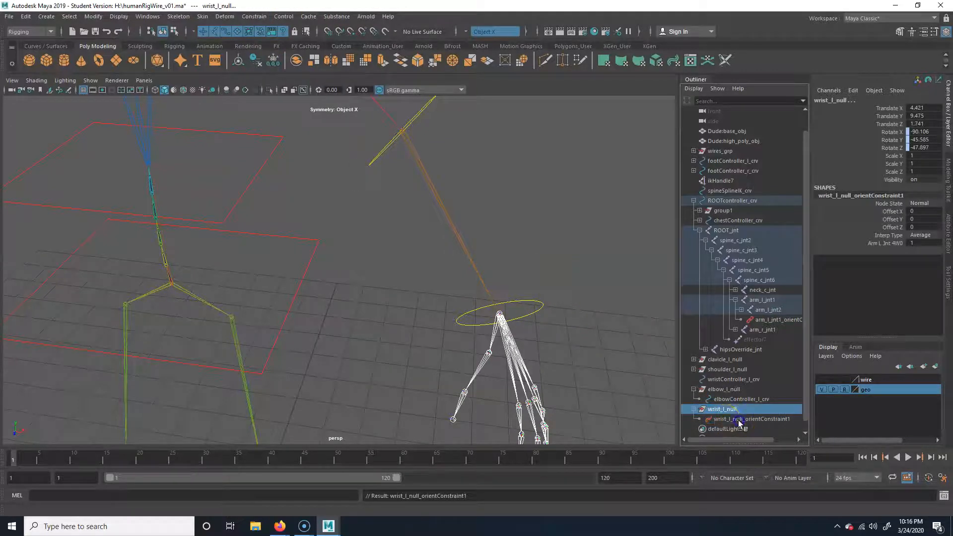
Clear the selection and save the scene under its current file name
left_click(751, 419)
left_click(531, 246)
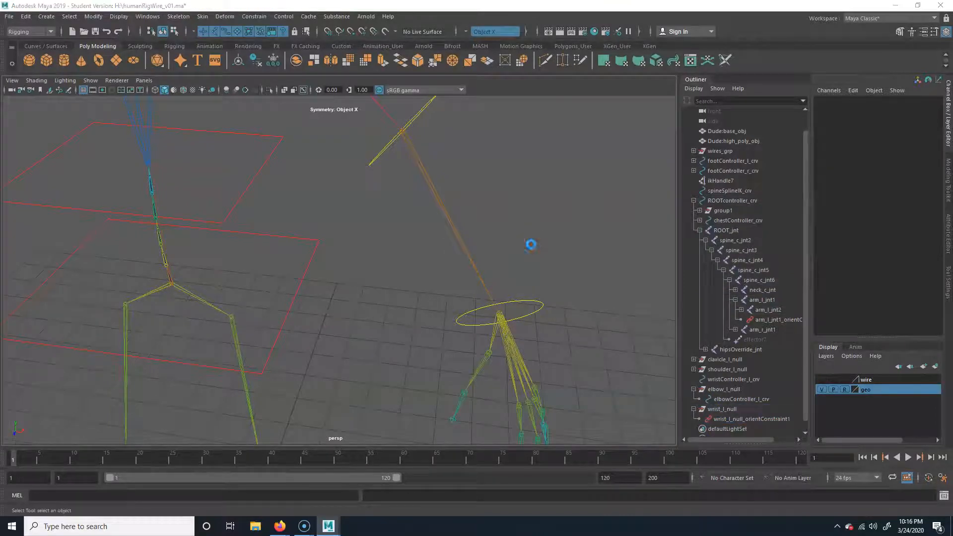
key("ctrl+s")
left_click(453, 269)
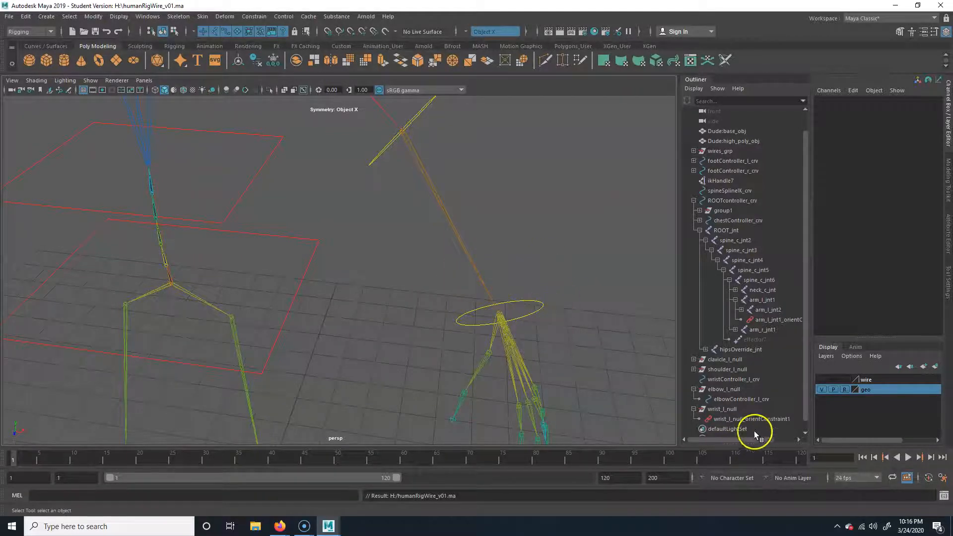
Parent wristController_l_crv under wrist_l_null in the outliner
left_click(742, 419)
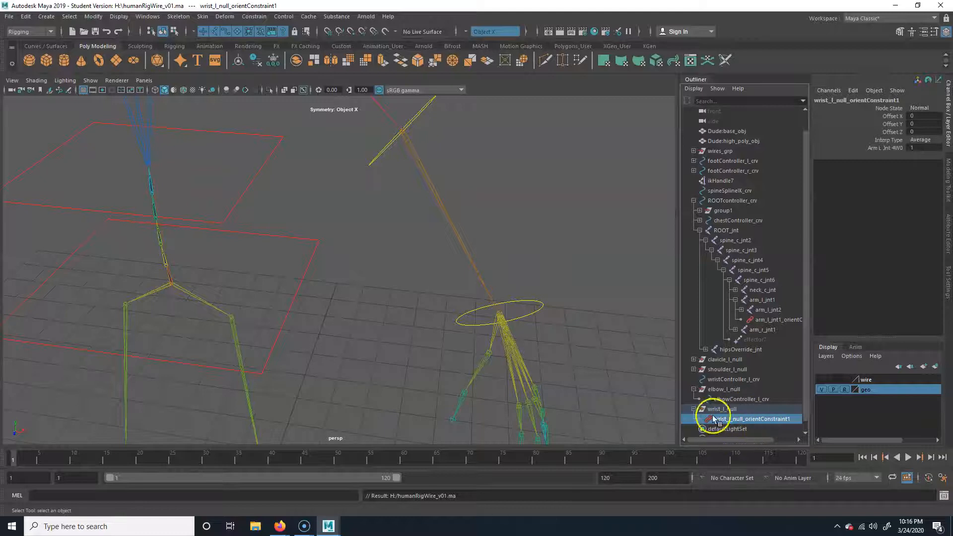
left_click(738, 379)
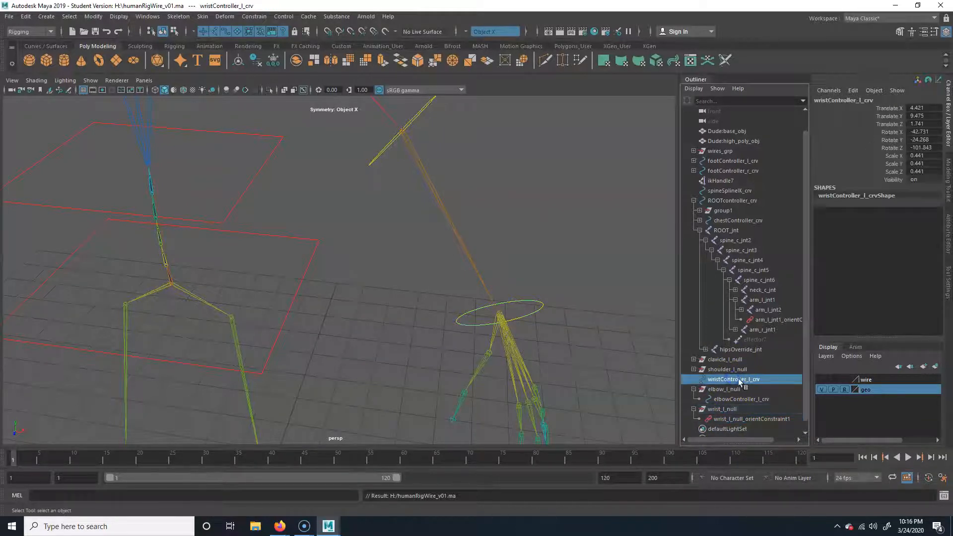
left_click(693, 409)
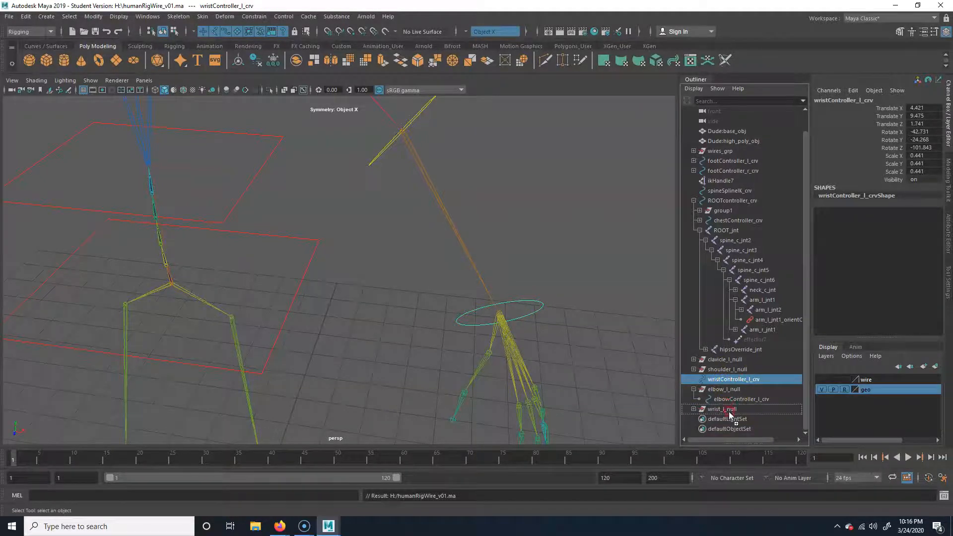
middle_click_drag(730, 411, 730, 411)
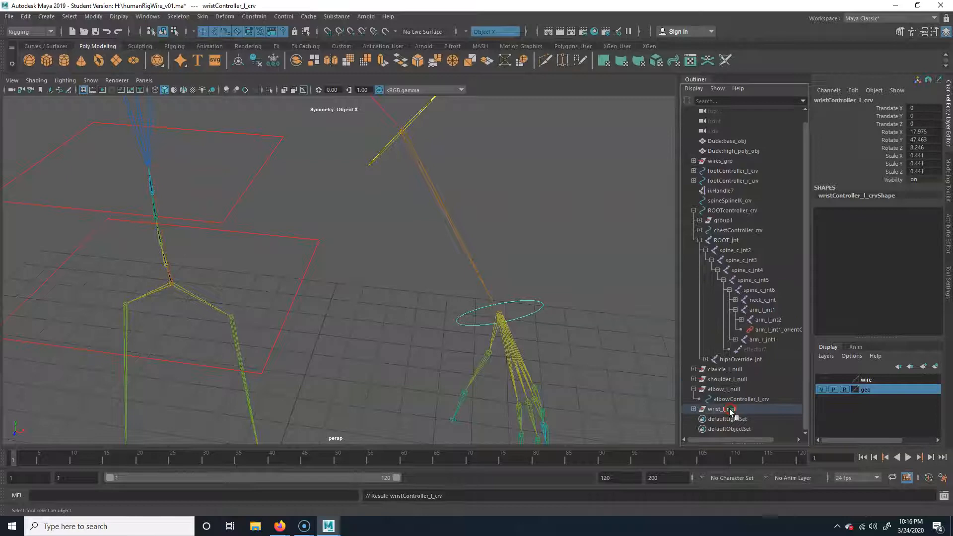
left_click(694, 409)
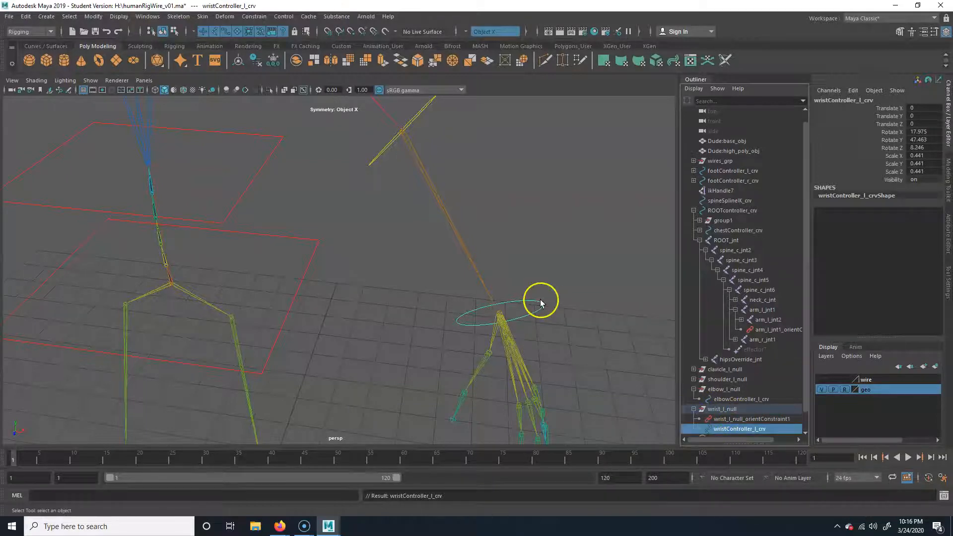
Freeze the transformations of wristController_l_crv and check its pivot at the left wrist joint
left_click(93, 16)
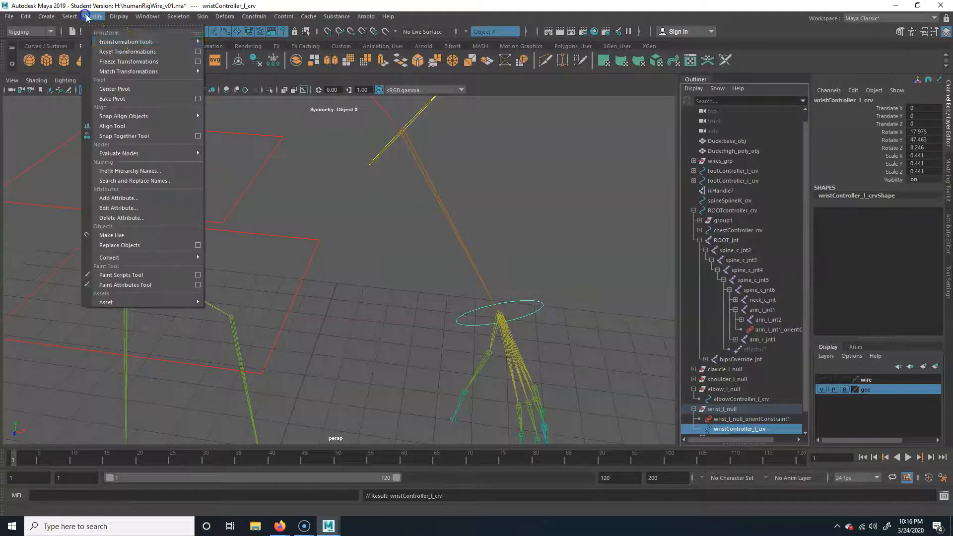
left_click(126, 65)
middle_click_drag(561, 335, 527, 299, "alt")
key("w")
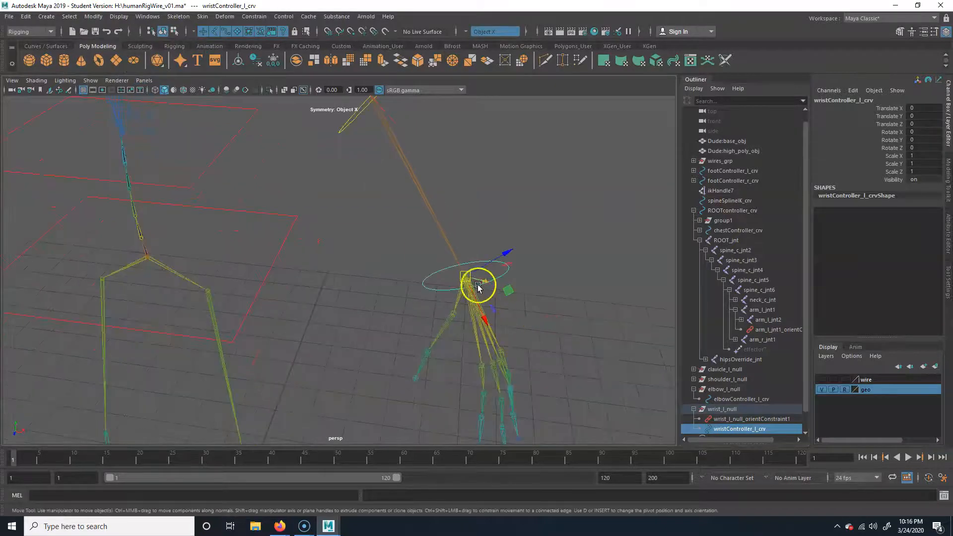
key("q")
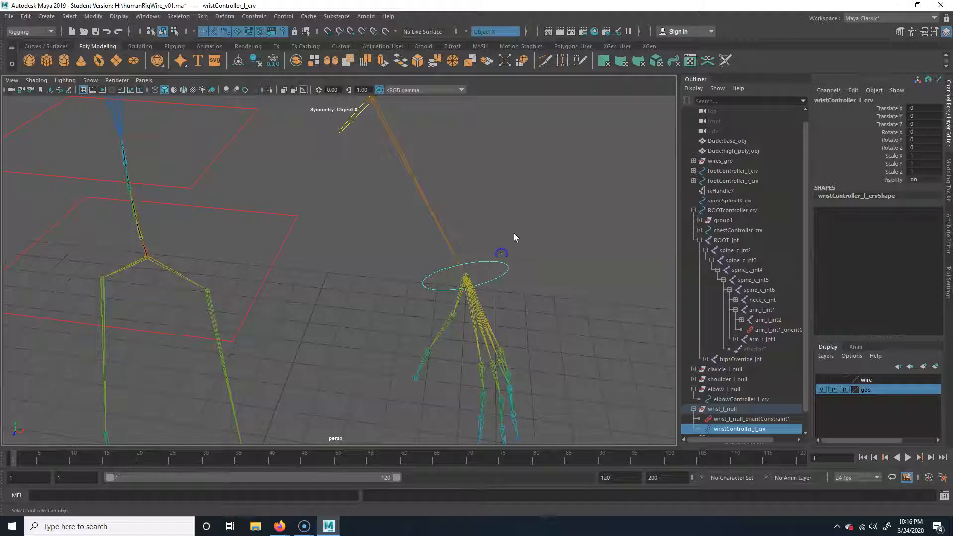
Try to orient-constrain the left wrist joint arm_l_jnt4 to wristController_l_crv, and rotate the controller to test the constraint
left_click(476, 304, "shift")
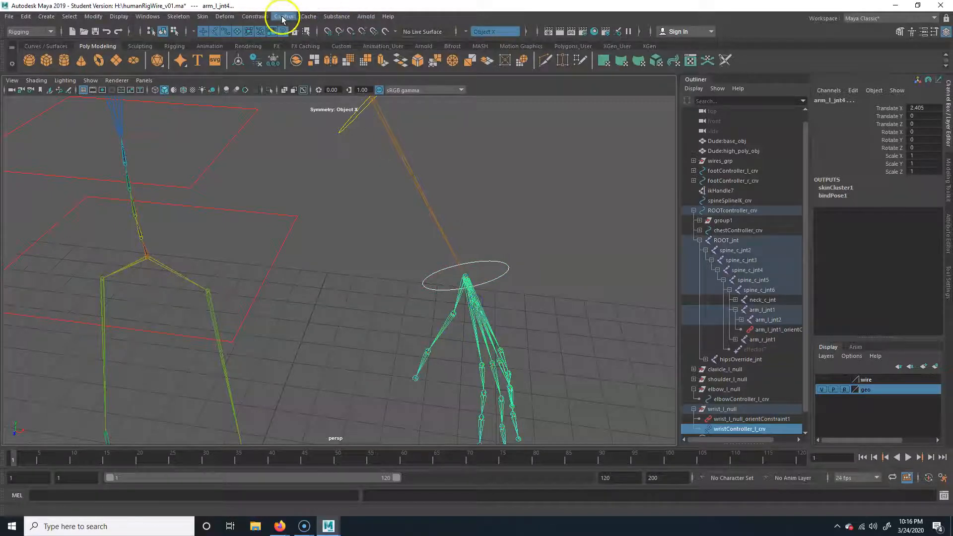
left_click(254, 17)
left_click(267, 61)
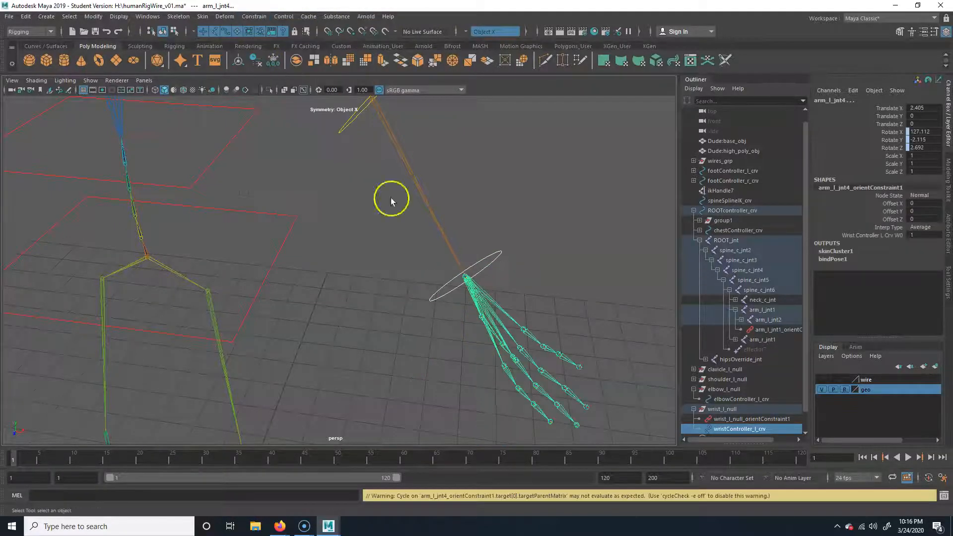
left_click(526, 253)
left_click(486, 258)
key("e")
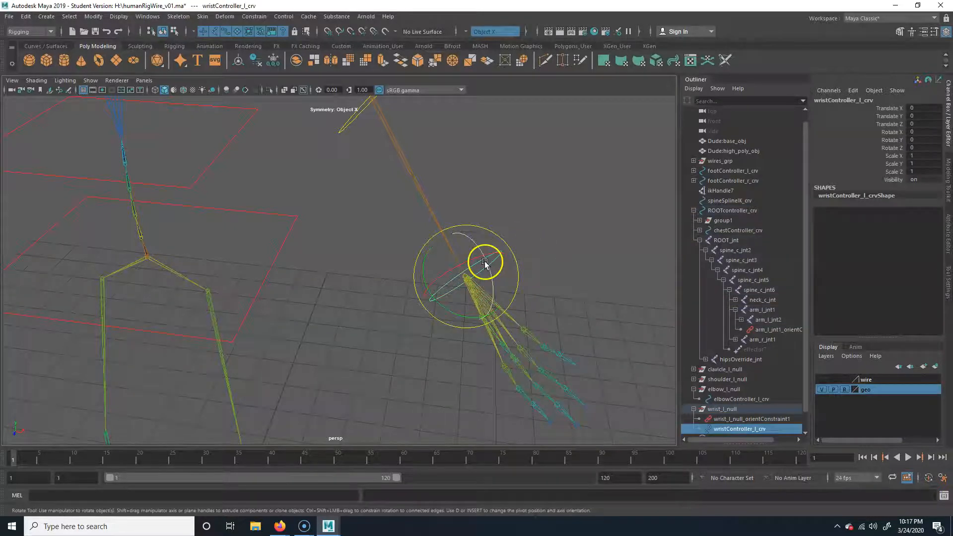
left_click_drag(489, 266, 783, 258)
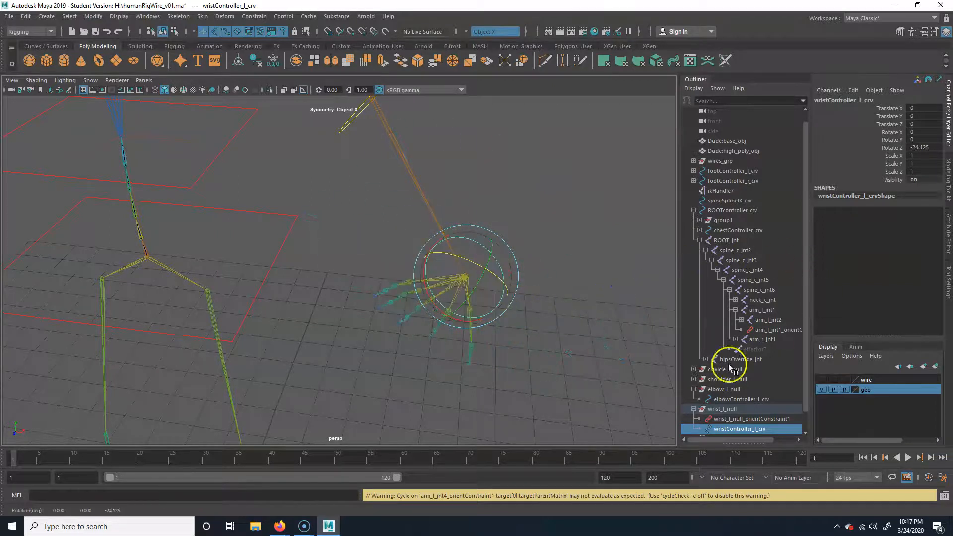
Undo the test rotation and the orient constraint on the left wrist joint arm_l_jnt4
key("ctrl+z")
key("ctrl+z")
key("ctrl+z")
key("ctrl+z")
key("ctrl+z")
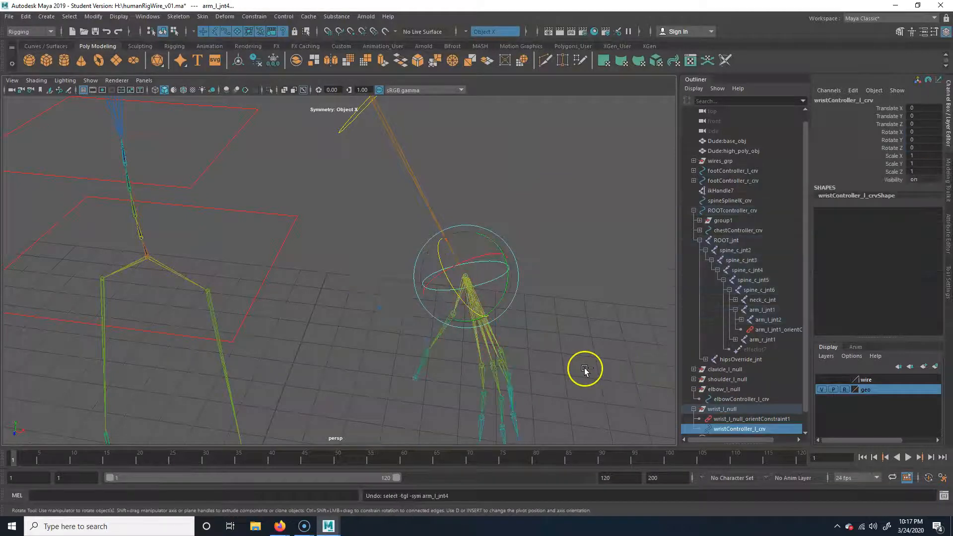
left_click(594, 223)
key("ctrl+z")
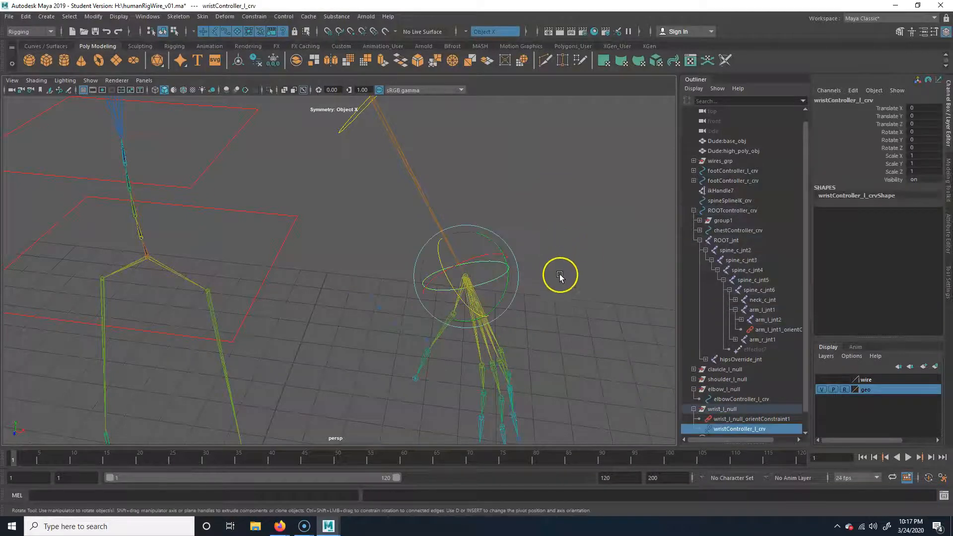
Delete wrist_l_null_orientConstraint1, and check wristController_l_crv with a test rotation that is undone
left_click(744, 419)
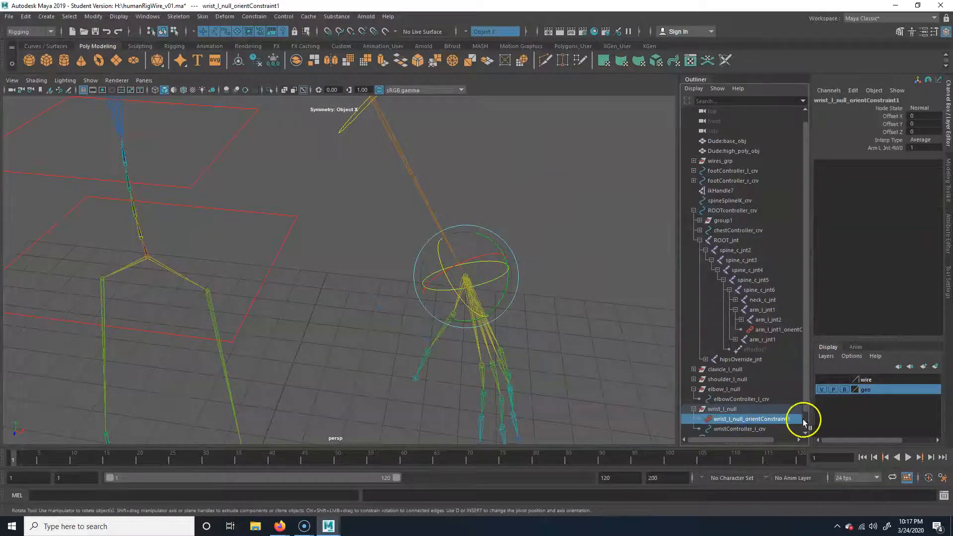
key("Delete")
left_click(425, 278)
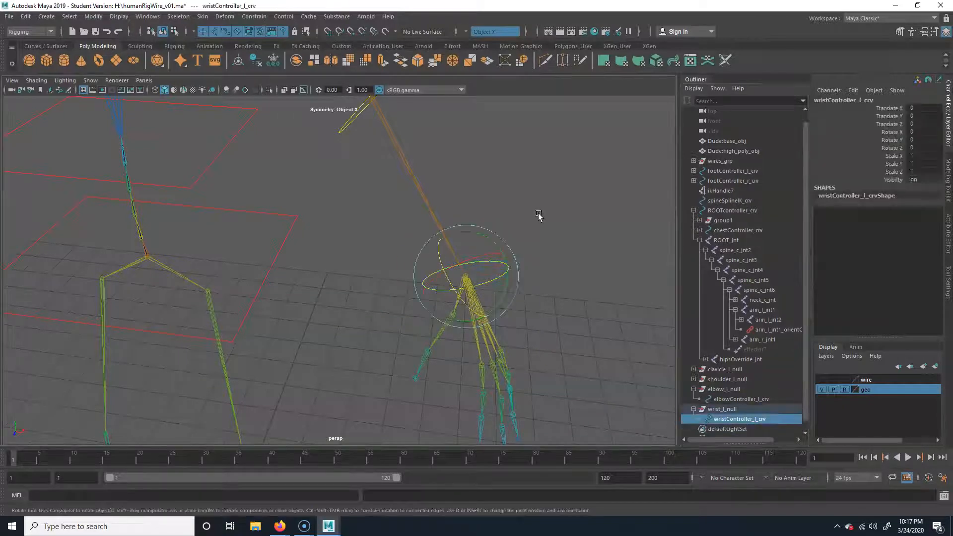
left_click_drag(485, 290, 494, 273)
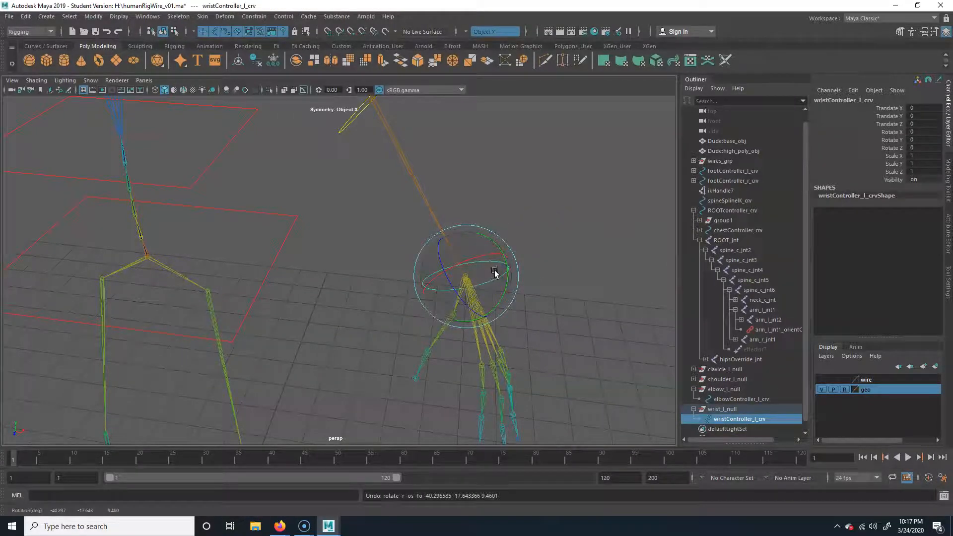
key("w")
left_click_drag(521, 304, 511, 337, "alt")
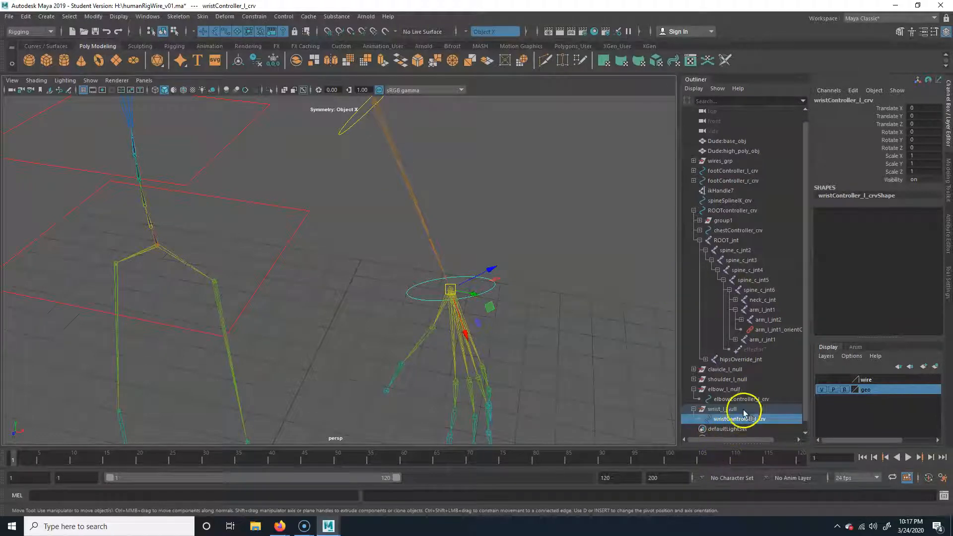
Orient-constrain the left wrist joint arm_l_jnt4 to wristController_l_crv
left_click(576, 237)
left_click_drag(489, 291, 516, 252)
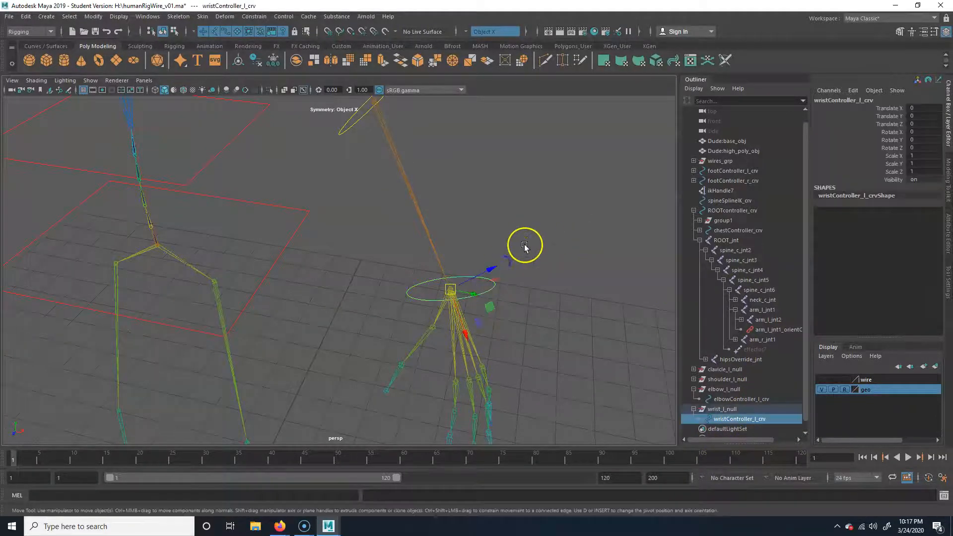
key("q")
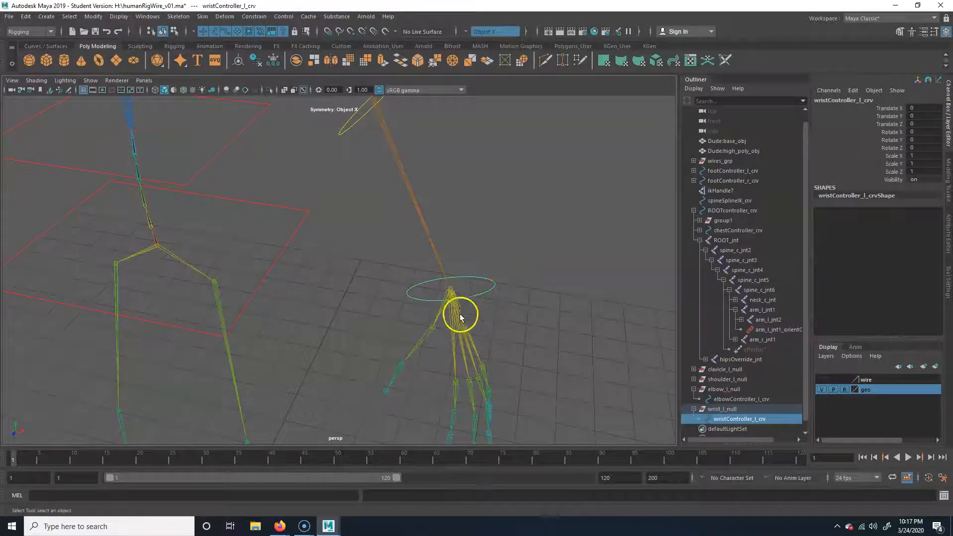
left_click(457, 323)
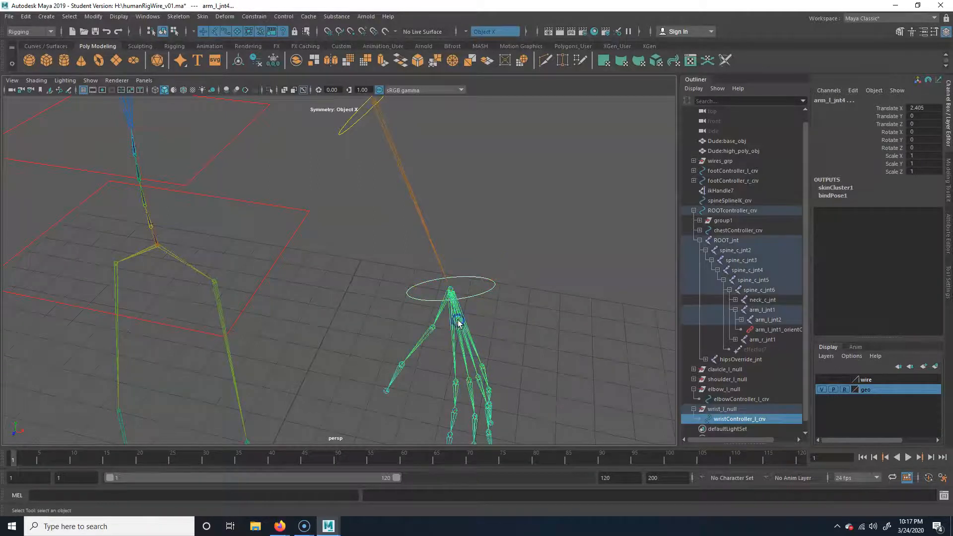
left_click(254, 16)
left_click(270, 56)
Rotate wristController_l_crv to test its control of the left hand, and undo the rotation
left_click(495, 290)
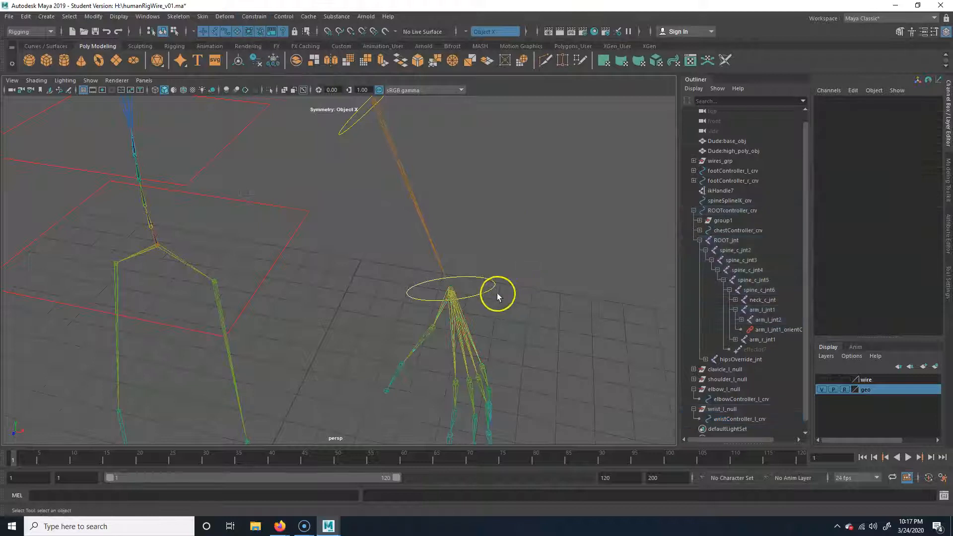
key("e")
left_click_drag(467, 305, 469, 293)
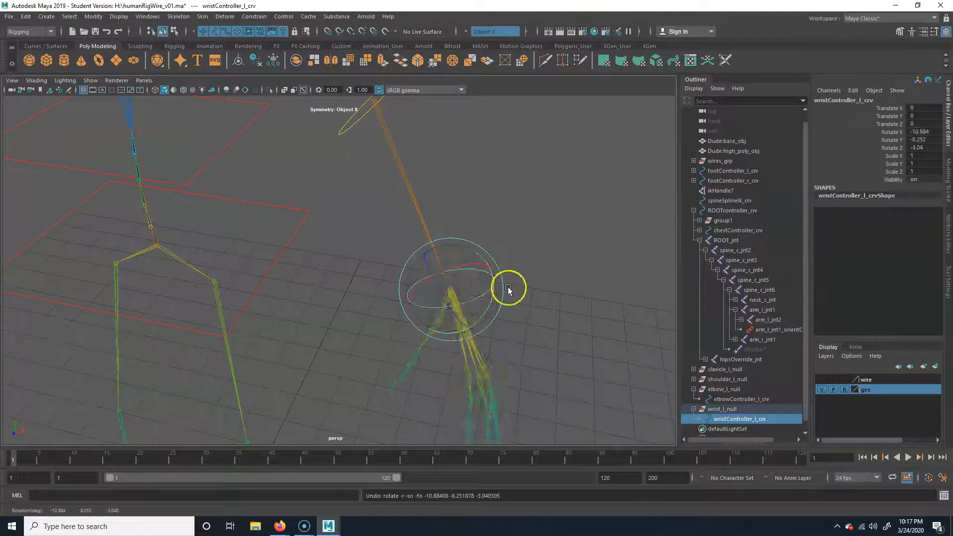
left_click(445, 366)
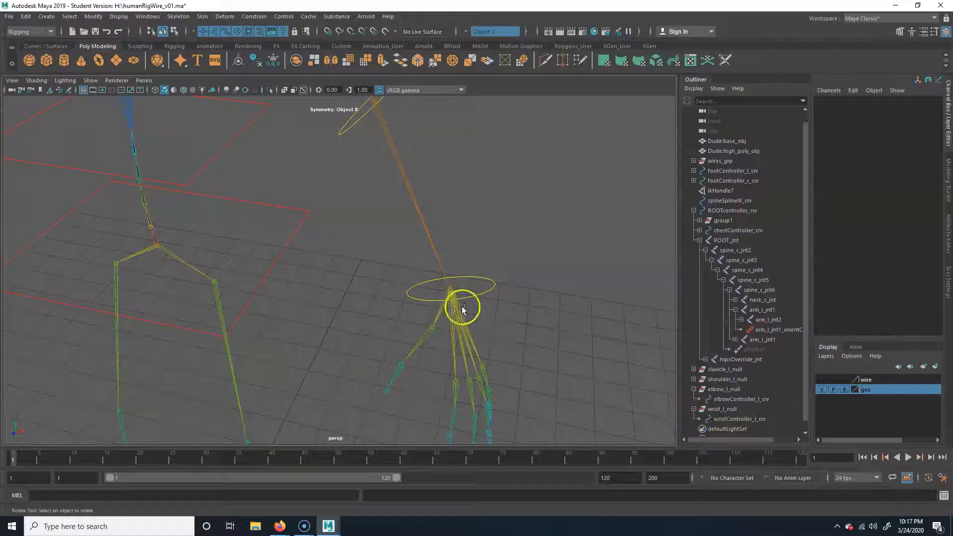
Inspect the constrained rotation channels of arm_l_jnt4, and repeat the wrist controller's test rotation and undo it
left_click(493, 286)
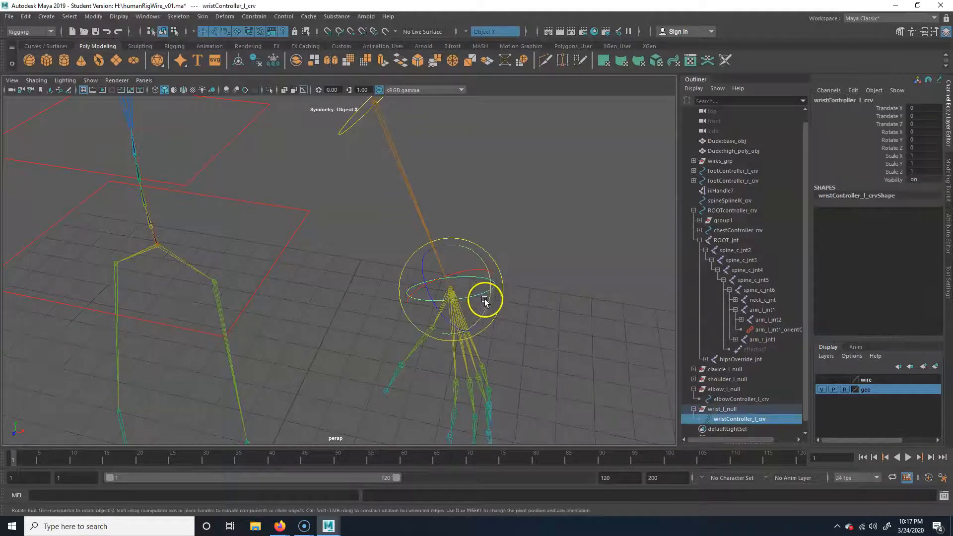
left_click(467, 350)
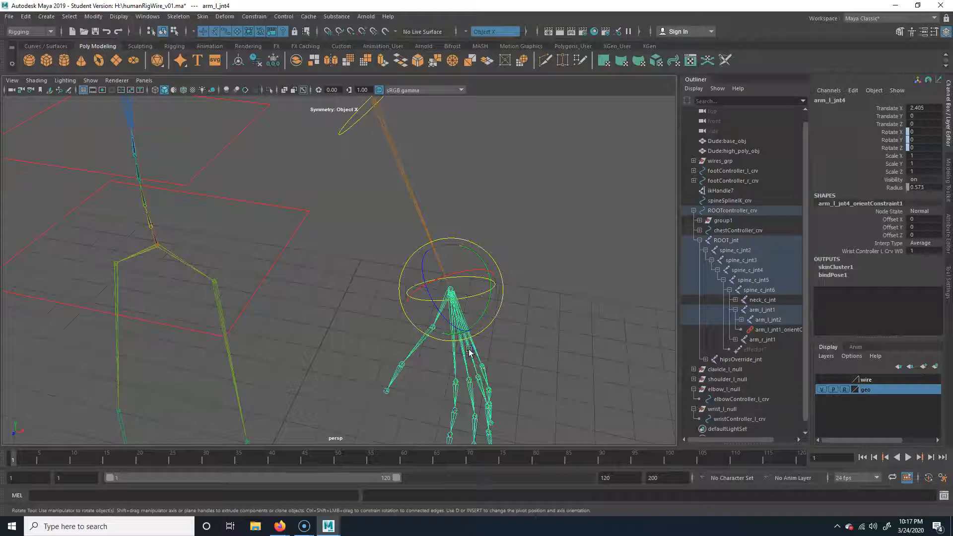
left_click(529, 325)
left_click(461, 338)
left_click(569, 263)
left_click_drag(513, 247, 516, 250)
left_click_drag(489, 293, 482, 319)
key("ctrl+z")
left_click(583, 298)
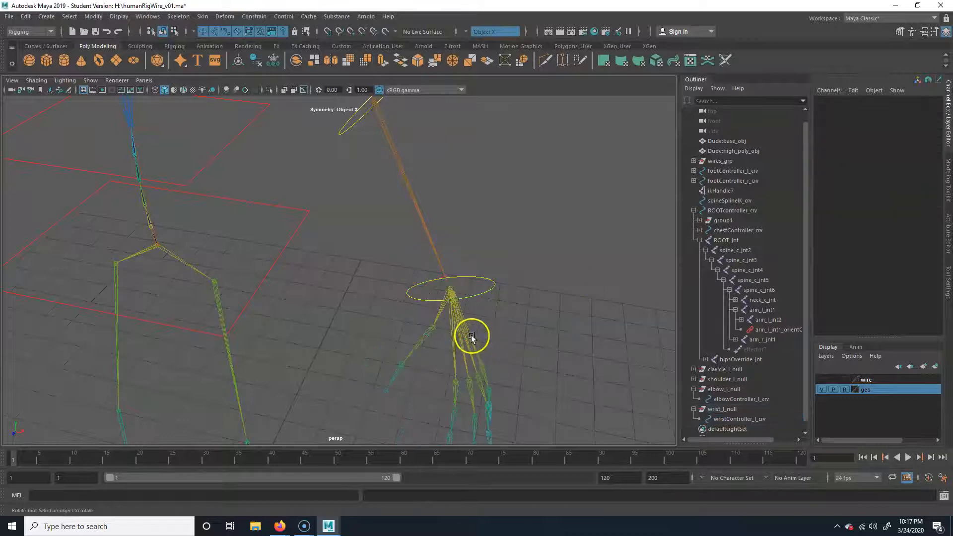
Examine the transform values and orientation of arm_l_jnt4, wrist_l_null and wristController_l_crv in turn
left_click(453, 321)
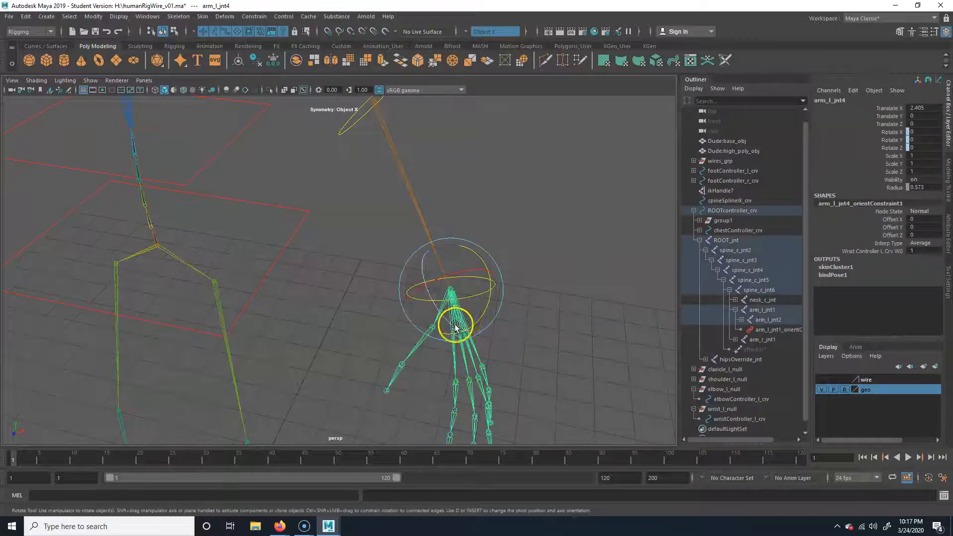
left_click(722, 408)
left_click(734, 411)
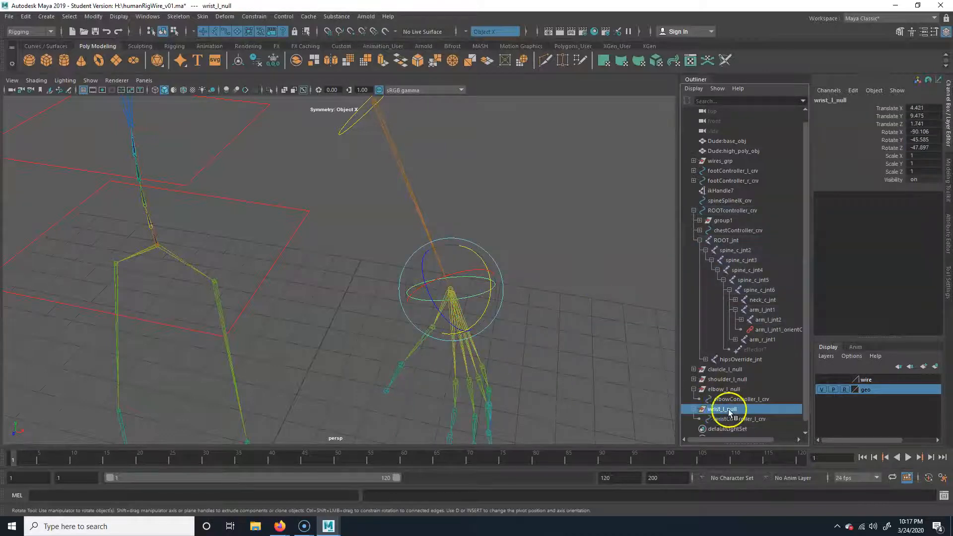
left_click(463, 332)
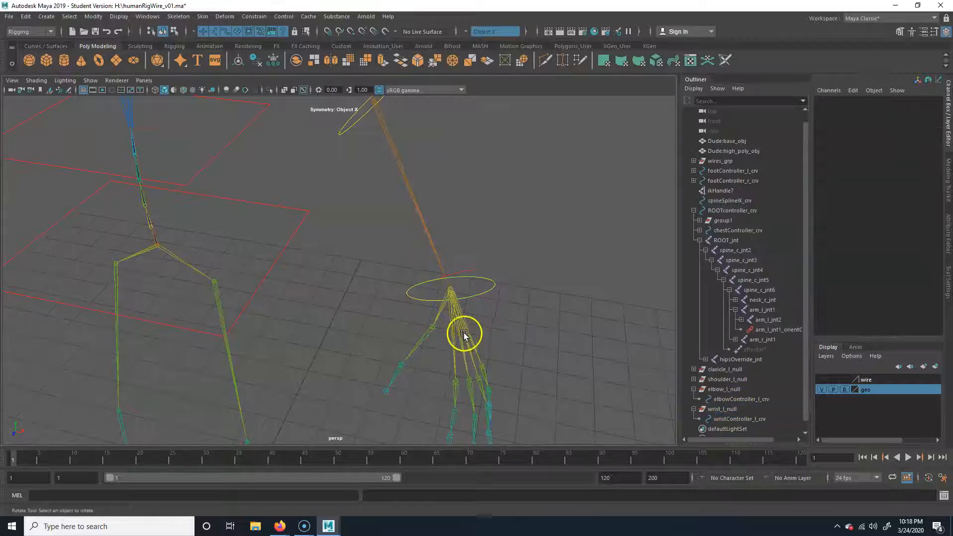
left_click(749, 407)
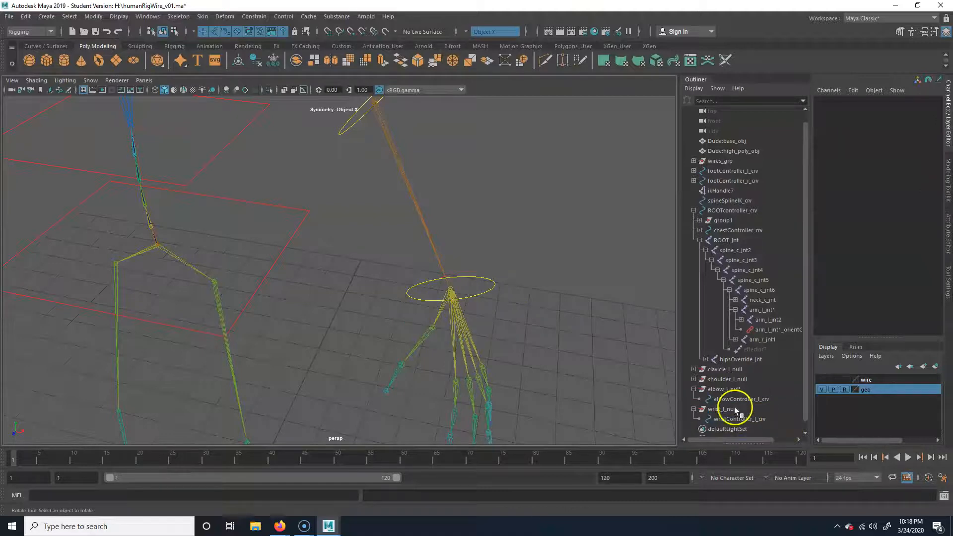
left_click(761, 419)
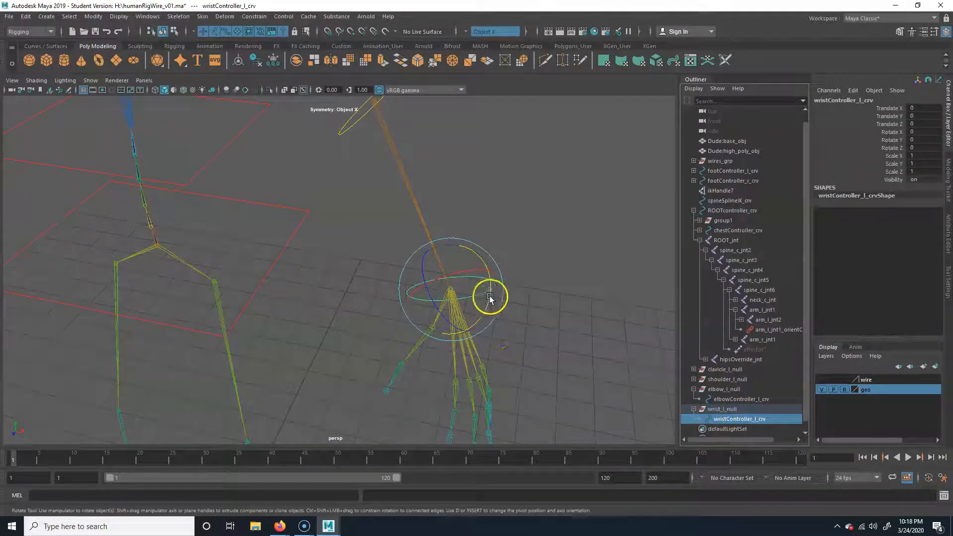
left_click_drag(762, 420, 513, 317)
left_click_drag(410, 300, 484, 288)
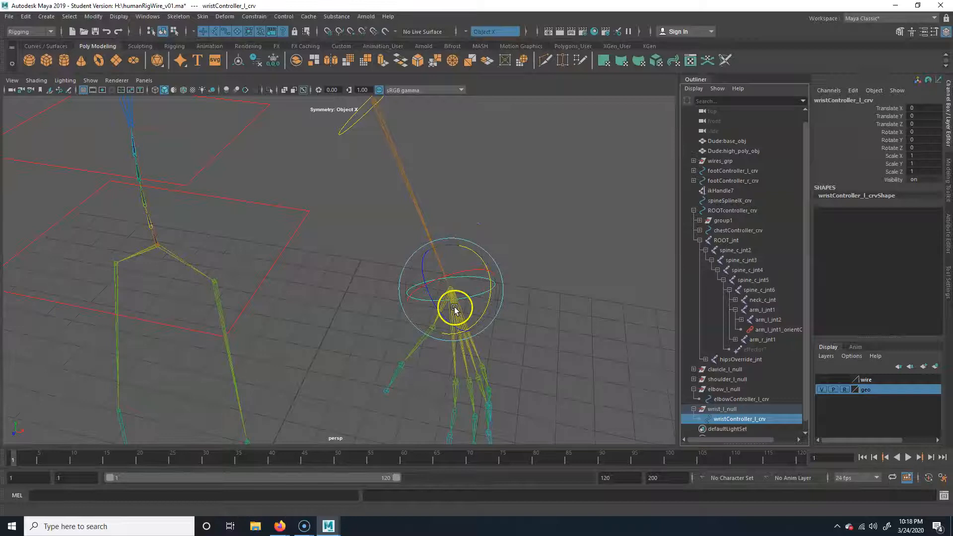
Collapse the wrist_l_null and elbow_l_null hierarchies in the outliner and bring the whole left arm into view
left_click(693, 408)
left_click(693, 389)
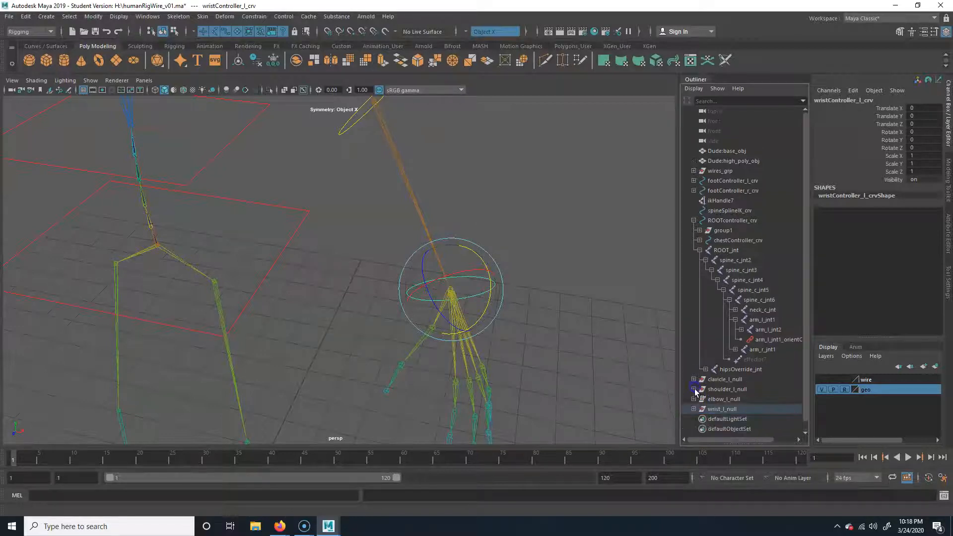
left_click_drag(525, 334, 516, 277, "alt")
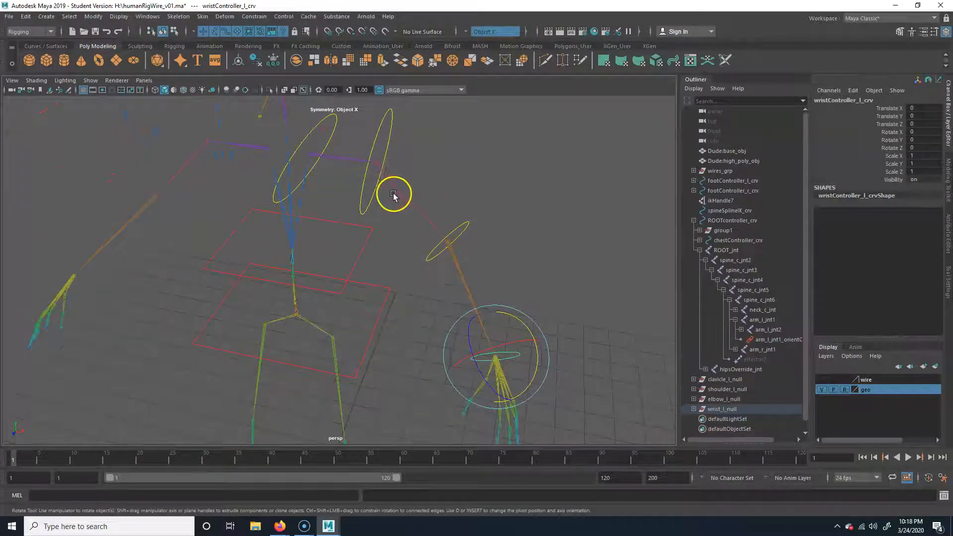
Save the scene in its existing file, accepting the student version notice
left_click_drag(502, 217, 450, 229, "alt")
middle_click_drag(351, 220, 415, 244, "alt")
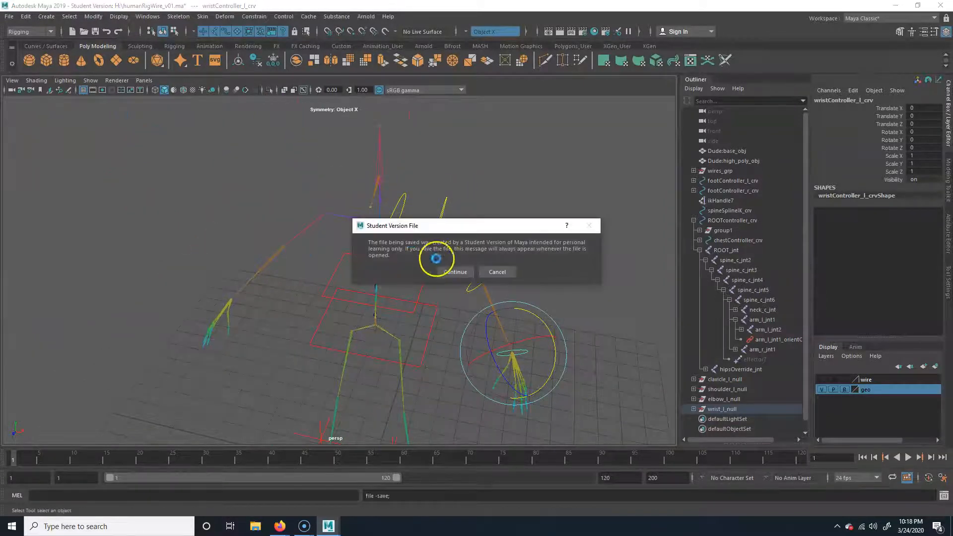
left_click(455, 272)
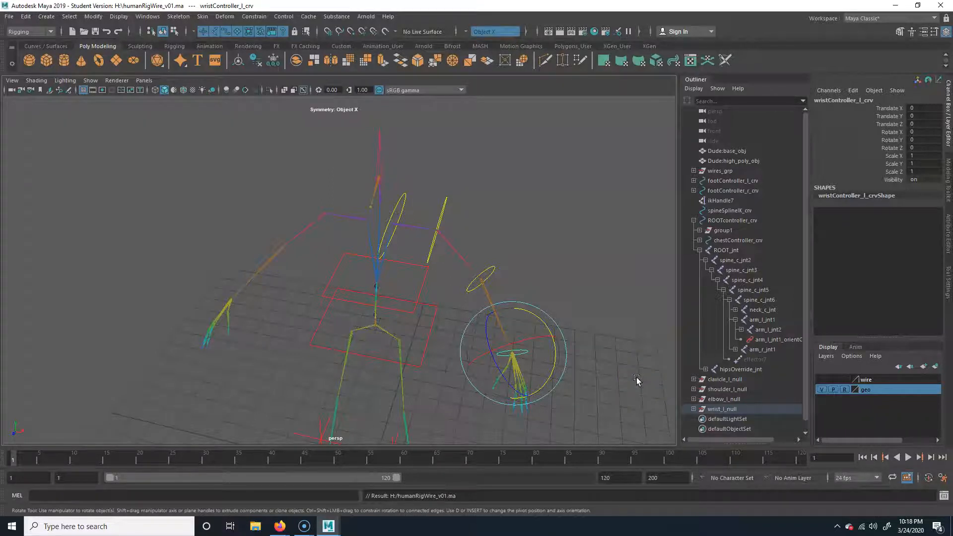
Collapse the ROOT_jnt hierarchy and group clavicle_l_null, shoulder_l_null, elbow_l_null and wrist_l_null together
left_click(700, 251)
left_click(742, 259)
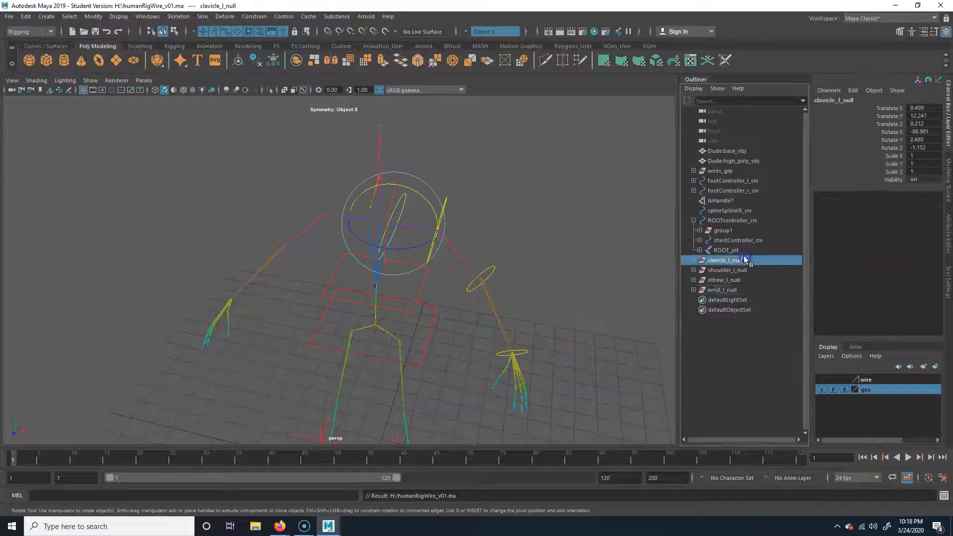
left_click(723, 290, "shift")
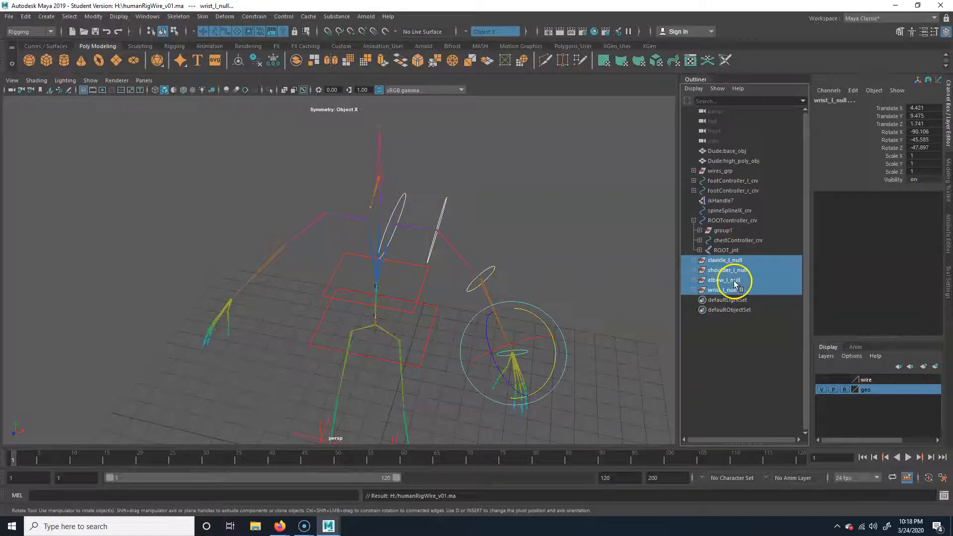
key("ctrl+g")
Duplicate the group of left arm nulls and set the copy's Scale X to -1 to mirror it onto the right arm
left_click_drag(457, 363, 381, 310, "alt")
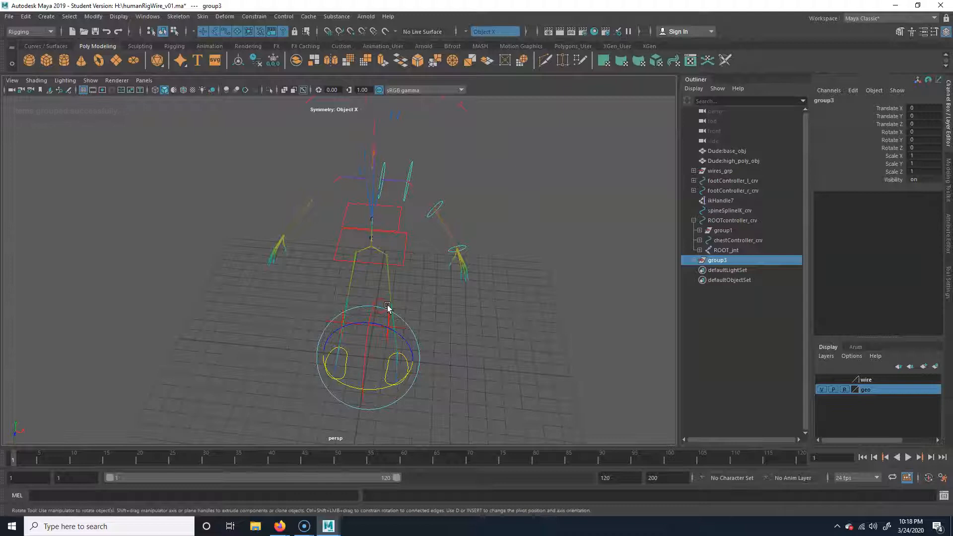
key("ctrl+d")
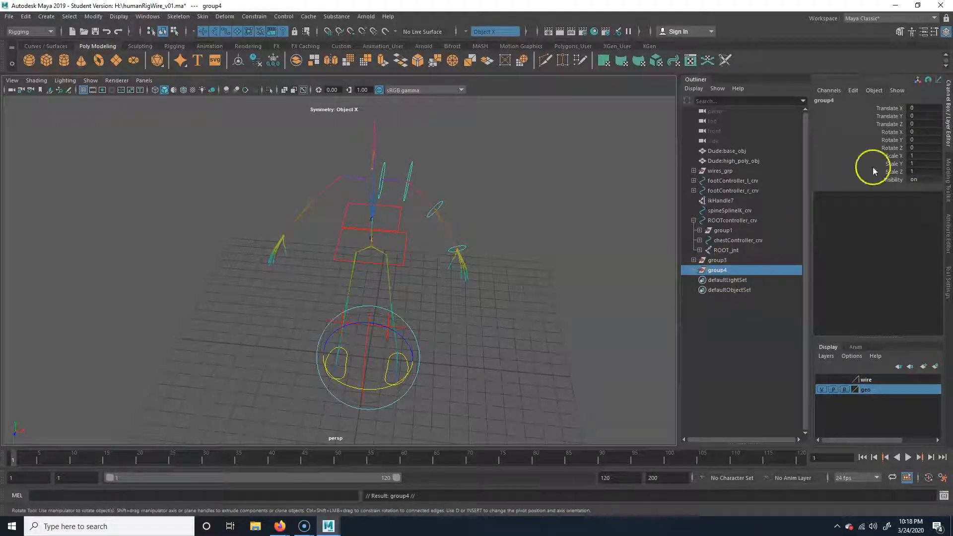
left_click(922, 155)
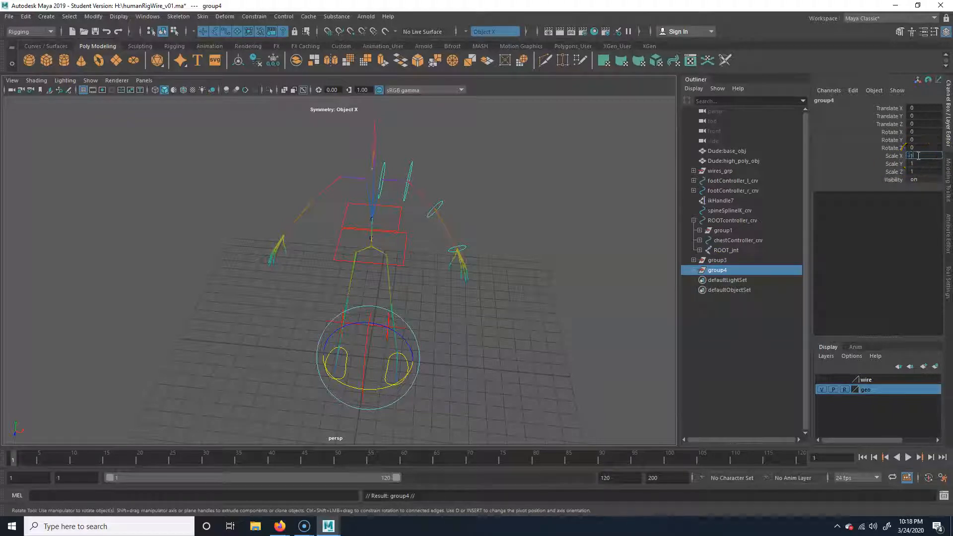
left_click_drag(389, 283, 404, 258, "alt")
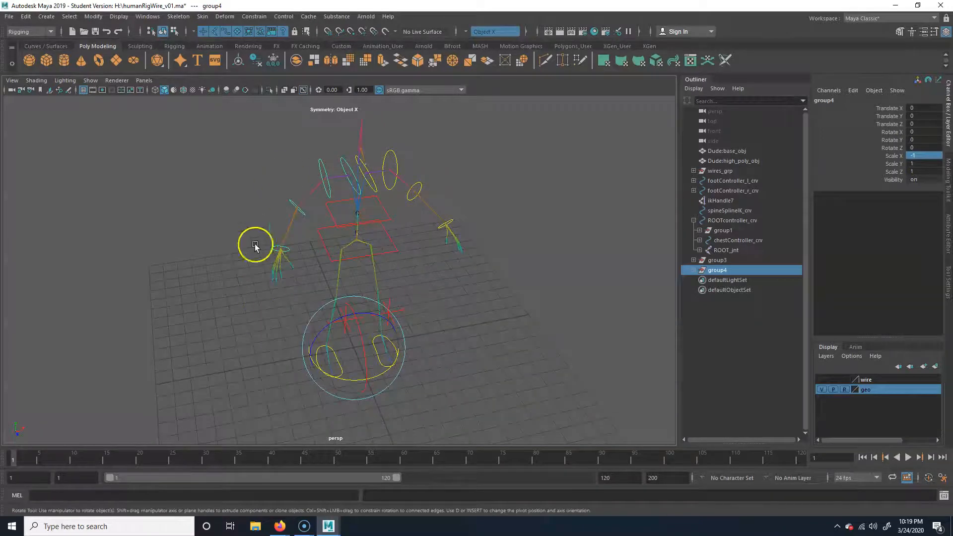
left_click(318, 228)
left_click_drag(322, 233, 425, 361, "alt")
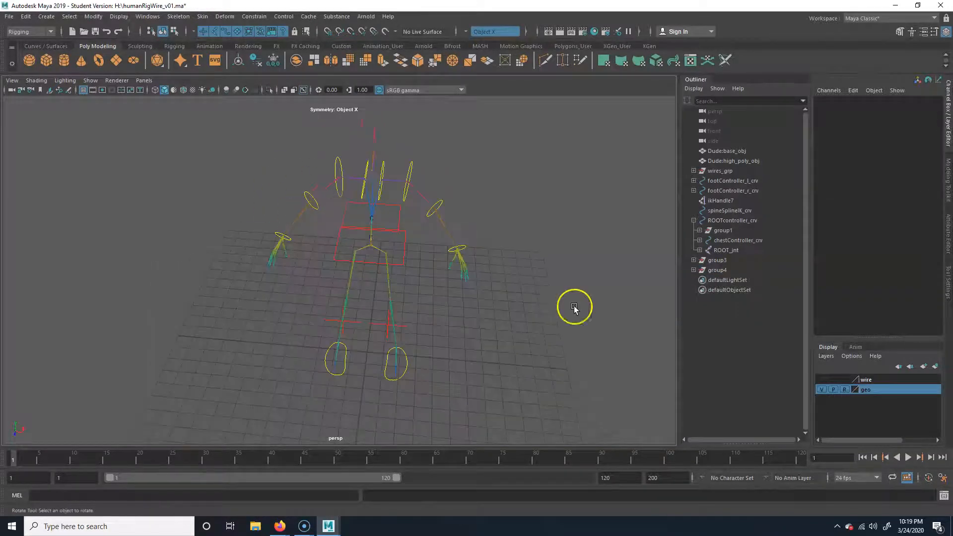
Scale the mirrored group group4 slightly along X as a test, and undo the scaling
left_click(717, 260)
left_click(725, 270)
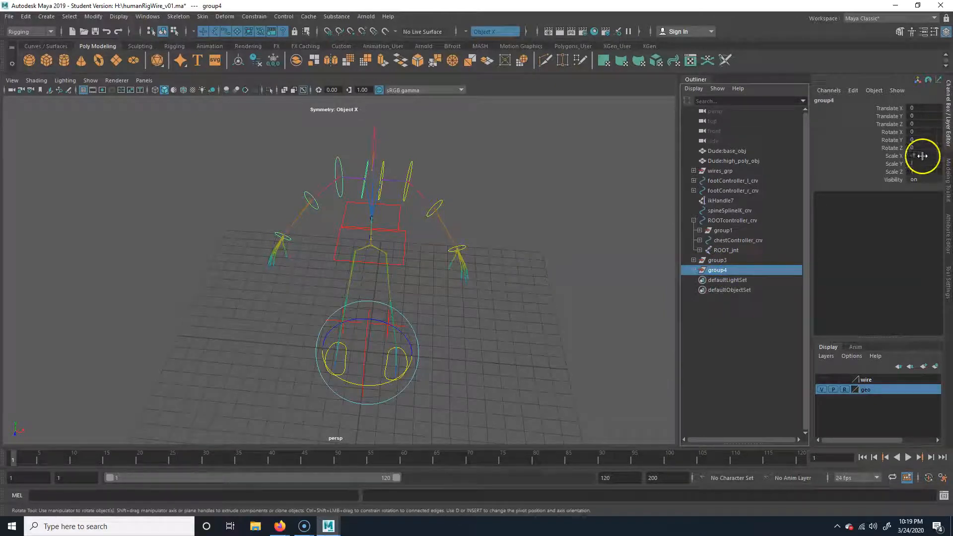
key("r")
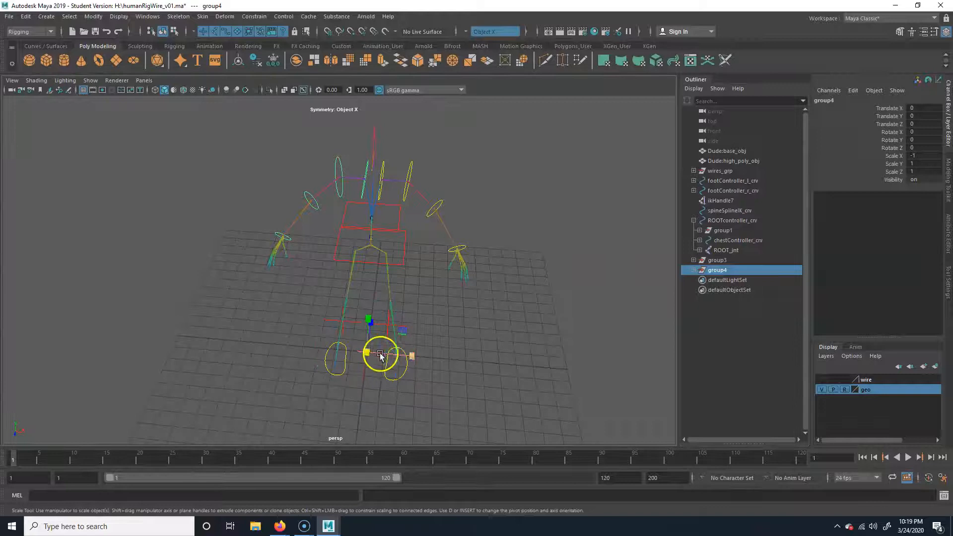
mouse_move(421, 354)
left_mouse_down()
mouse_move(329, 346)
mouse_move(415, 344)
left_mouse_up()
key("ctrl+z")
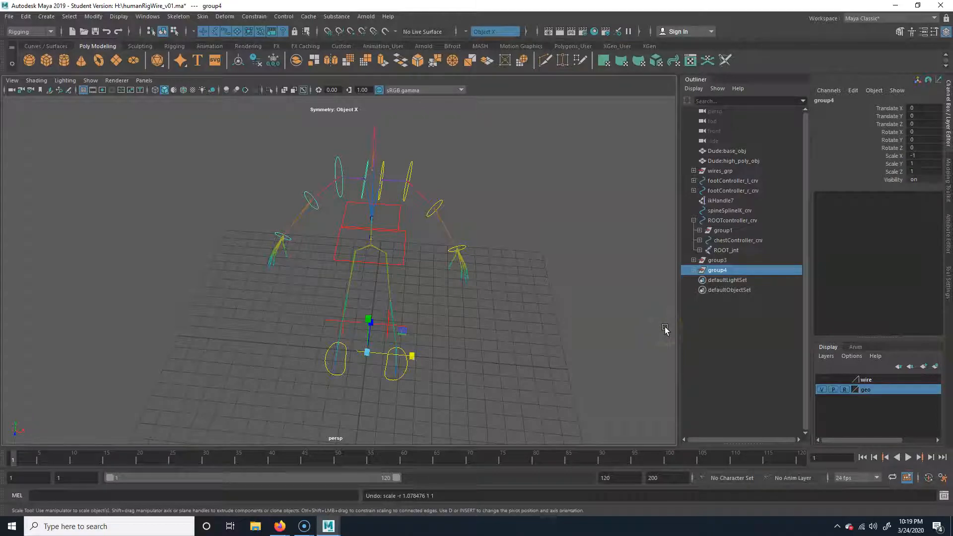
Unparent the four left arm nulls from group3 and delete the emptied group
left_click(694, 259)
left_click(738, 273)
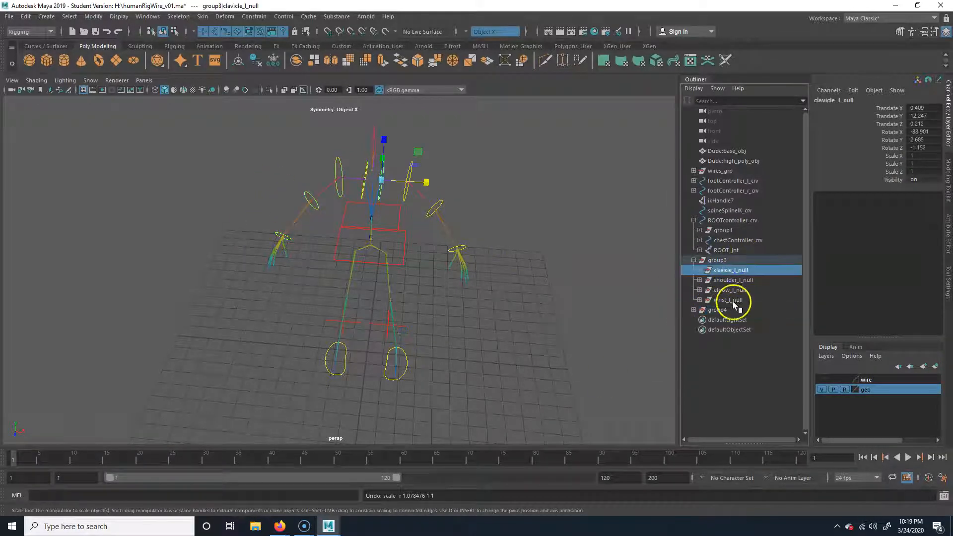
left_click(732, 299, "shift")
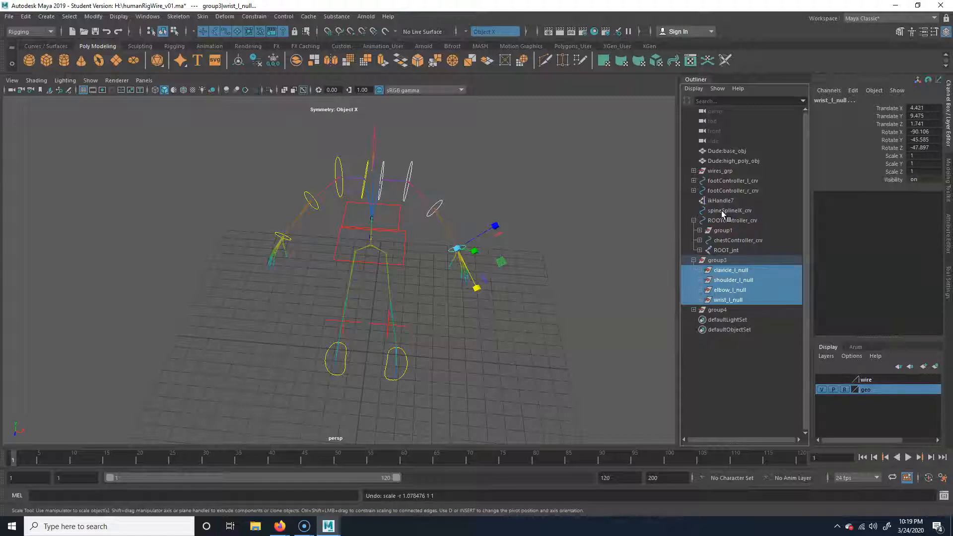
key("shift+p")
left_click(706, 264)
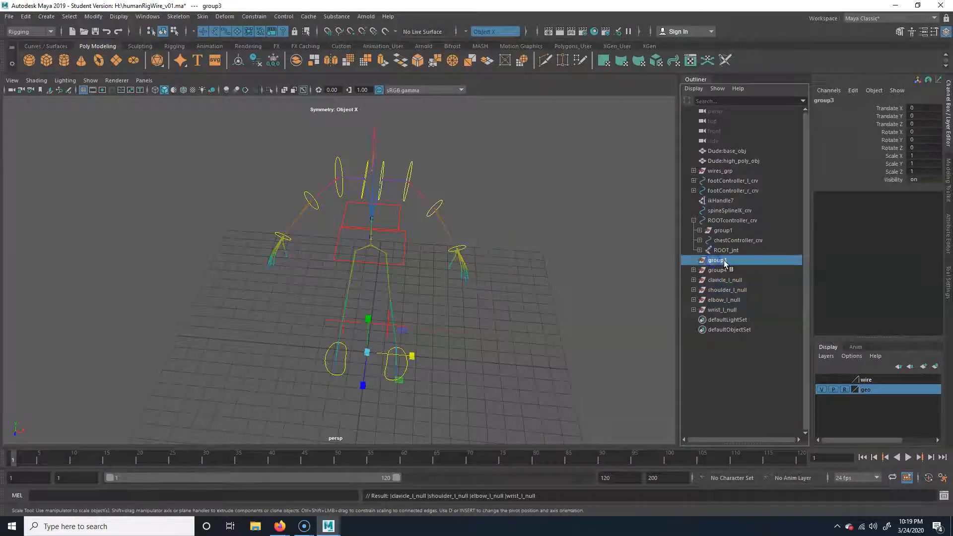
key("Delete")
left_click(725, 270)
left_click(730, 289)
left_click(732, 300)
Replace "_l_" with "_r_" in the names of the four nulls inside group4 and their hierarchies
left_click(710, 260)
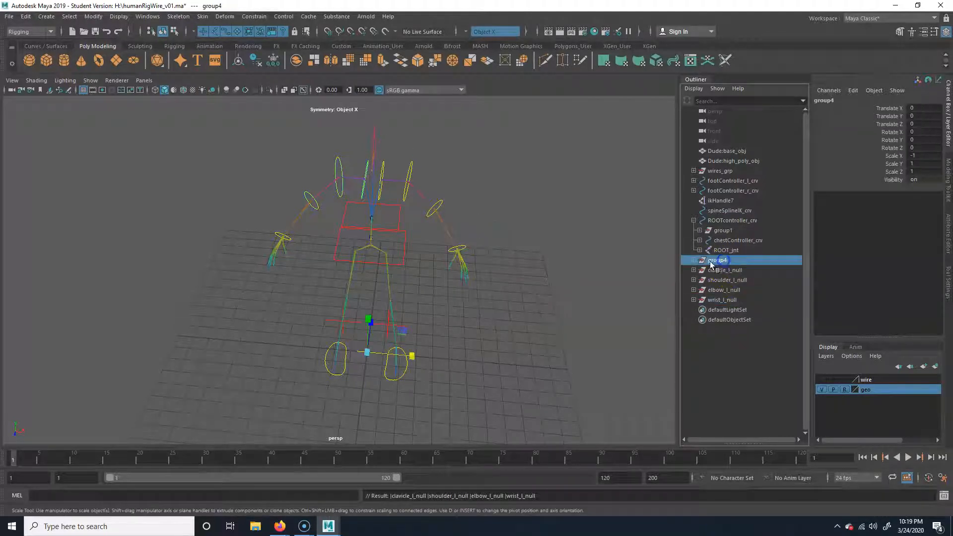
left_click(693, 260)
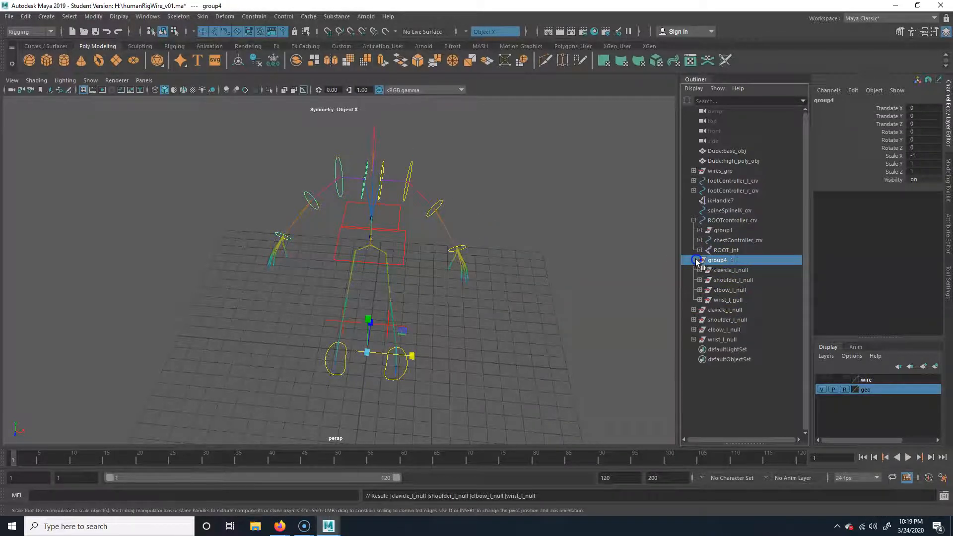
left_click(733, 271)
left_click(733, 300, "shift")
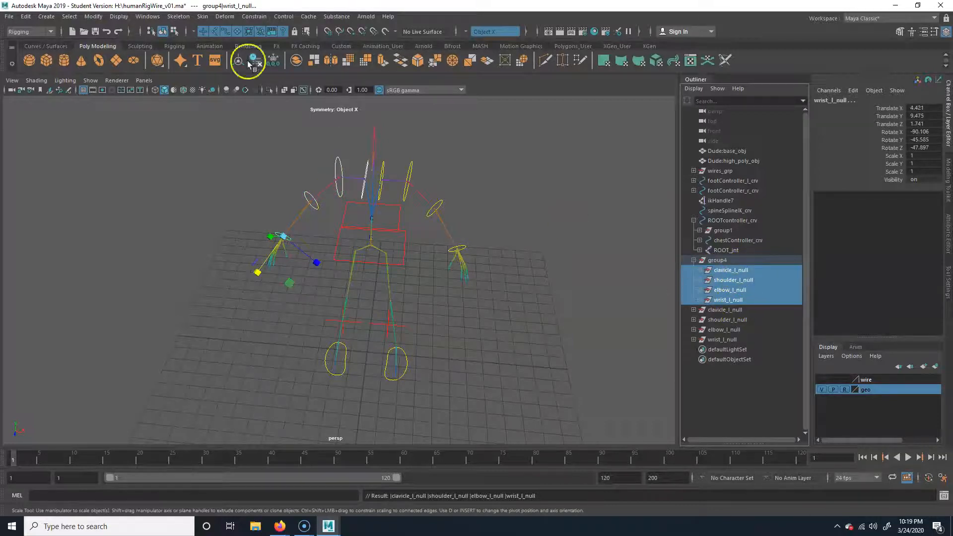
left_click(94, 16)
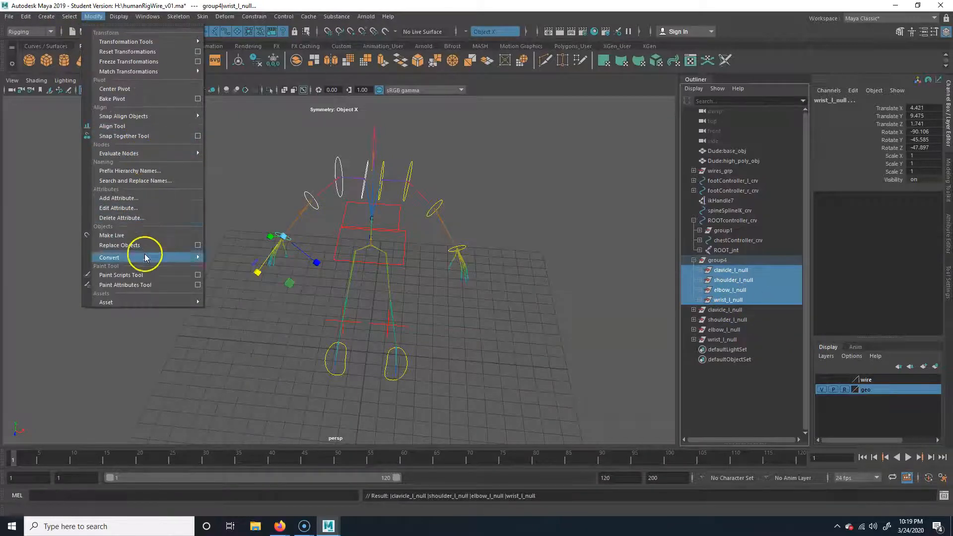
left_click(134, 180)
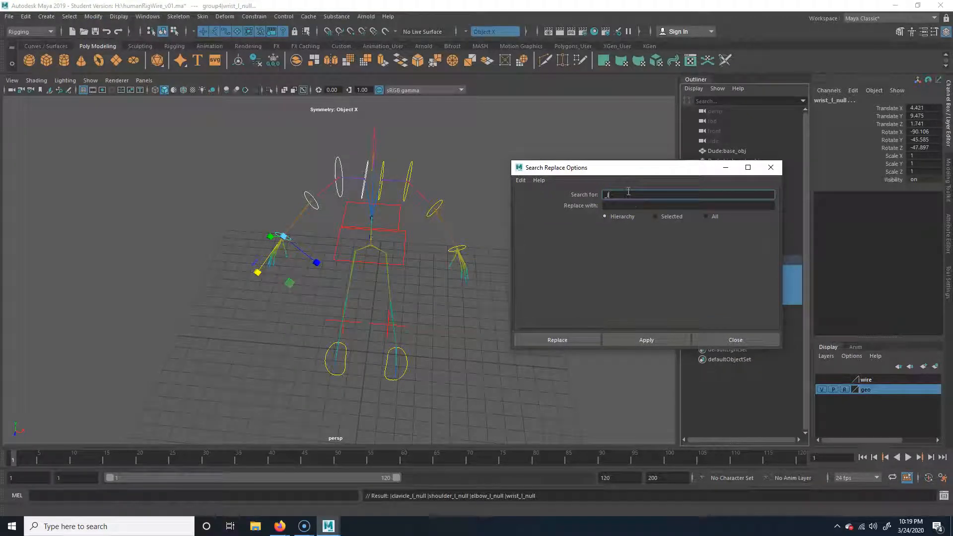
left_click(642, 206)
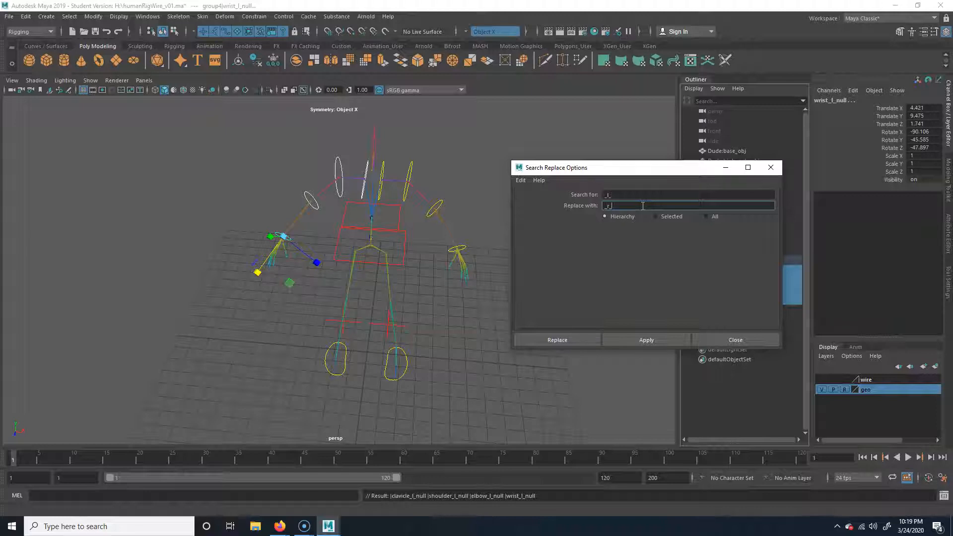
left_click(579, 337)
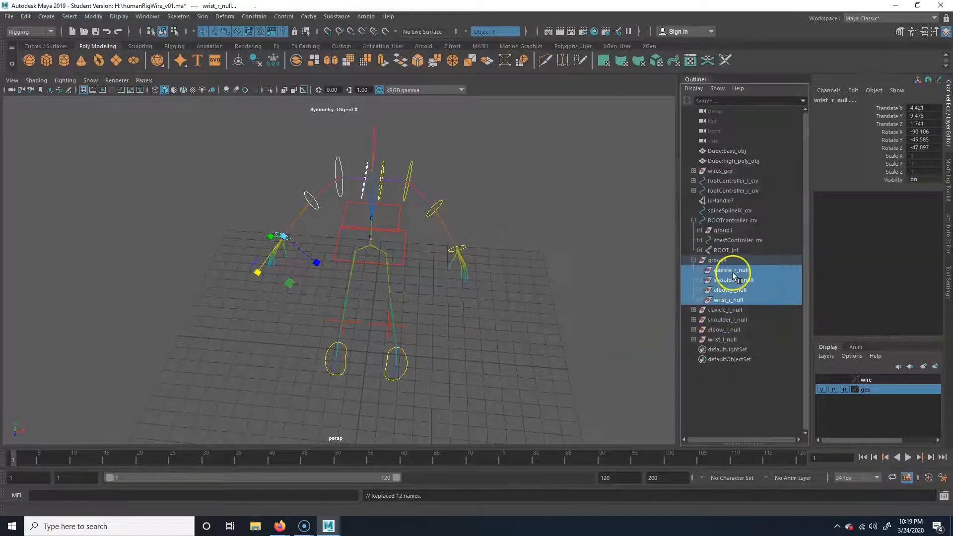
Unparent clavicle_r_null, shoulder_r_null, elbow_r_null and wrist_r_null from group4 and delete the emptied group
left_click(734, 270)
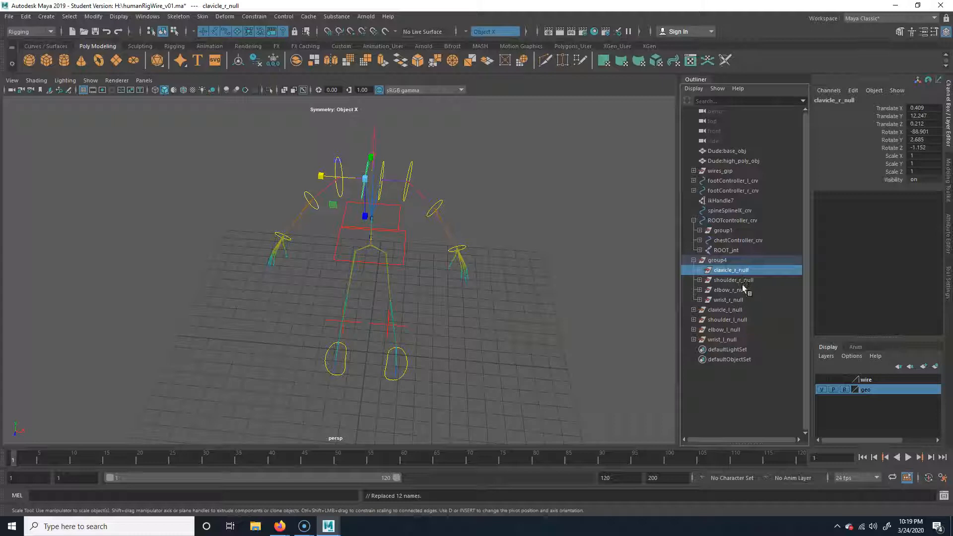
left_click(741, 281)
left_click(739, 290)
left_click(730, 274)
left_click(735, 298, "shift")
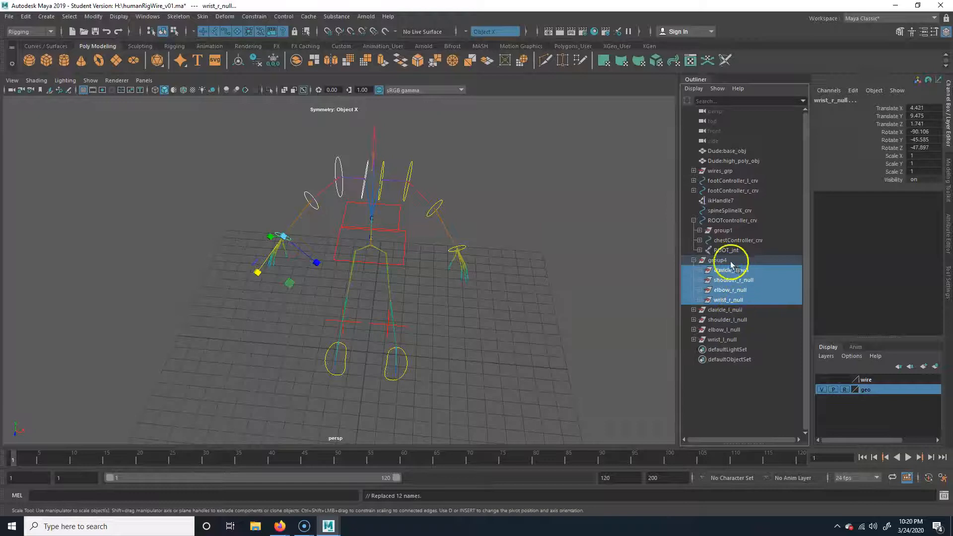
key("shift+p")
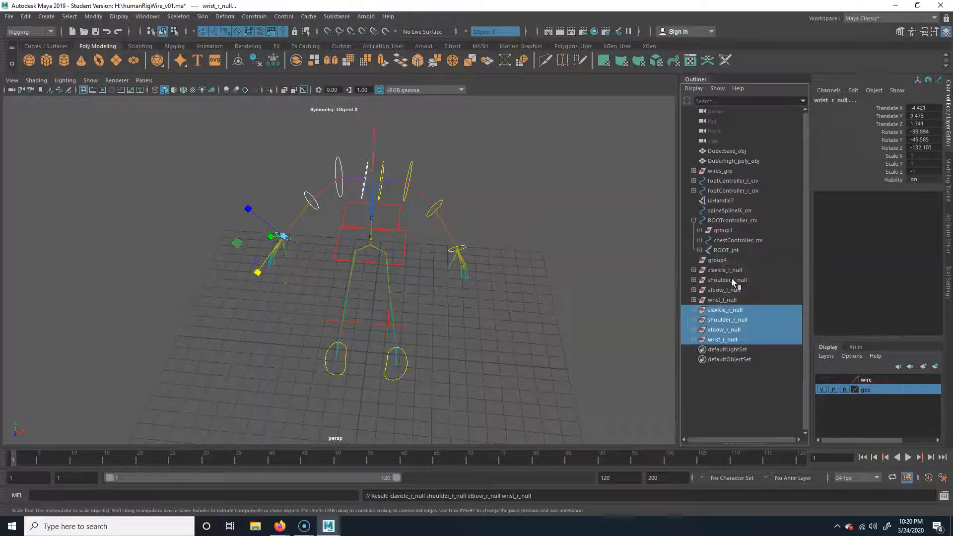
left_click(732, 260)
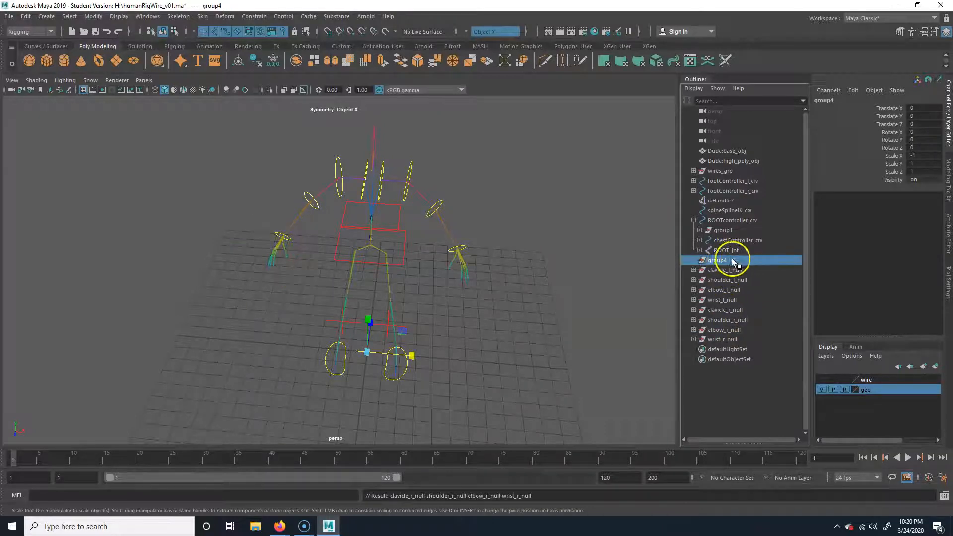
key("Delete")
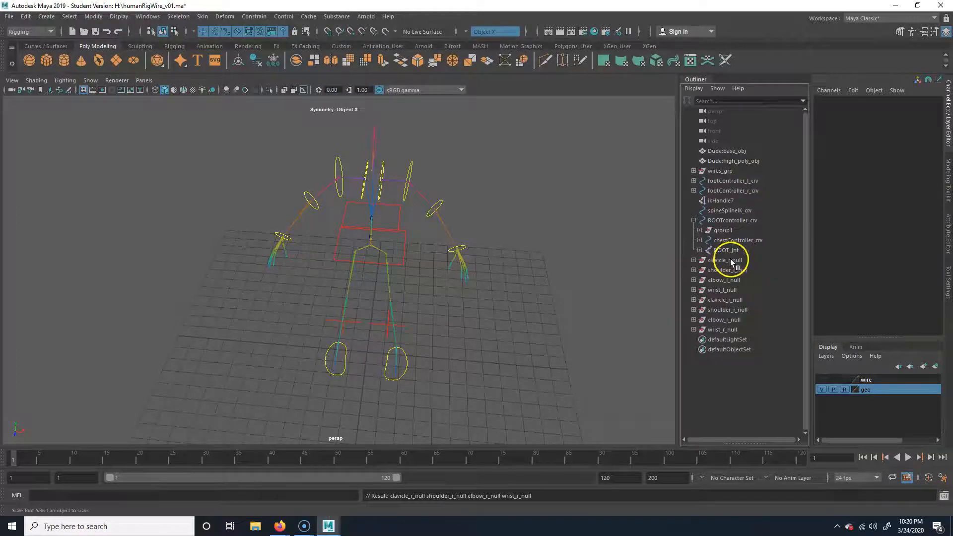
Select the four right arm nulls, and examine shoulderController_r_crv on the right arm from several angles
left_click(731, 290)
left_click_drag(733, 300, 733, 331)
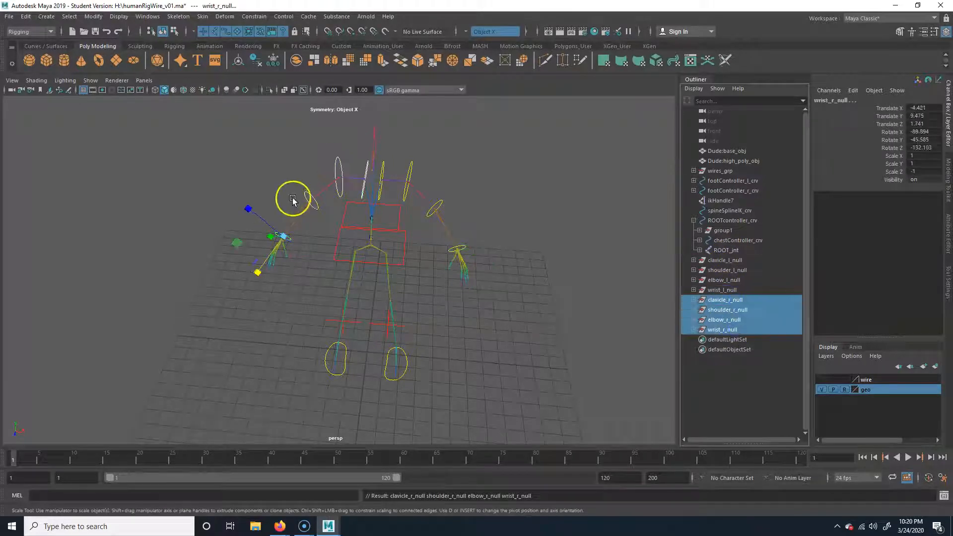
right_click_drag(183, 237, 449, 272, "alt")
middle_click_drag(351, 198, 291, 341, "alt")
right_click_drag(291, 341, 268, 258, "alt")
left_click(296, 228)
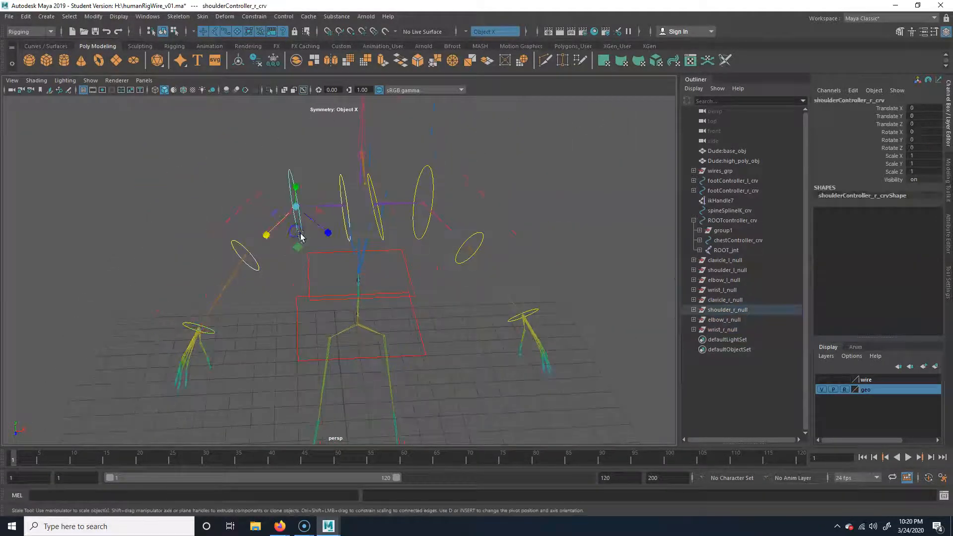
left_click_drag(301, 235, 378, 261, "alt")
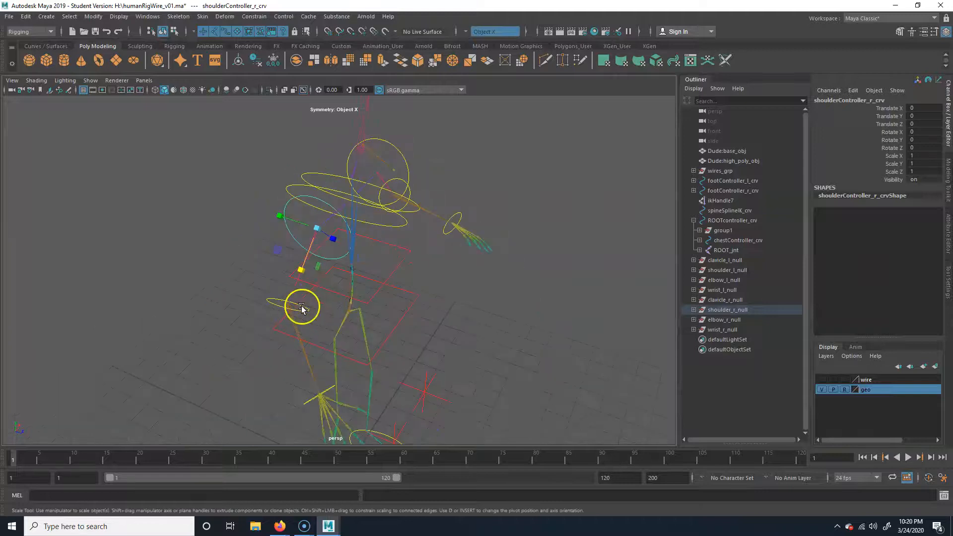
Examine the transform values and orientation of elbowController_r_crv, shoulderController_r_crv and shoulder_r_null
left_click(302, 308)
left_click_drag(322, 328, 311, 341, "alt")
right_click_drag(311, 341, 312, 298, "alt")
middle_click_drag(312, 298, 301, 325, "alt")
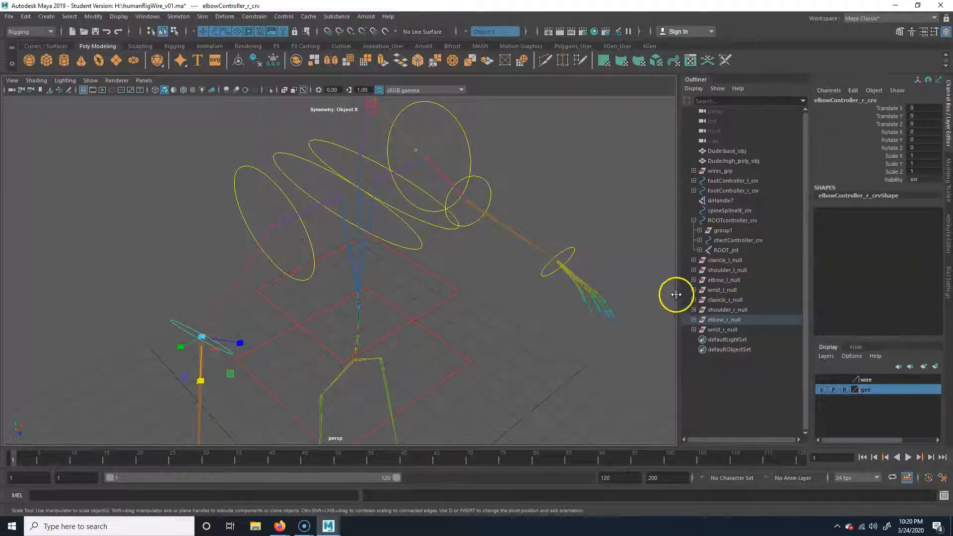
left_click_drag(575, 295, 287, 261, "alt")
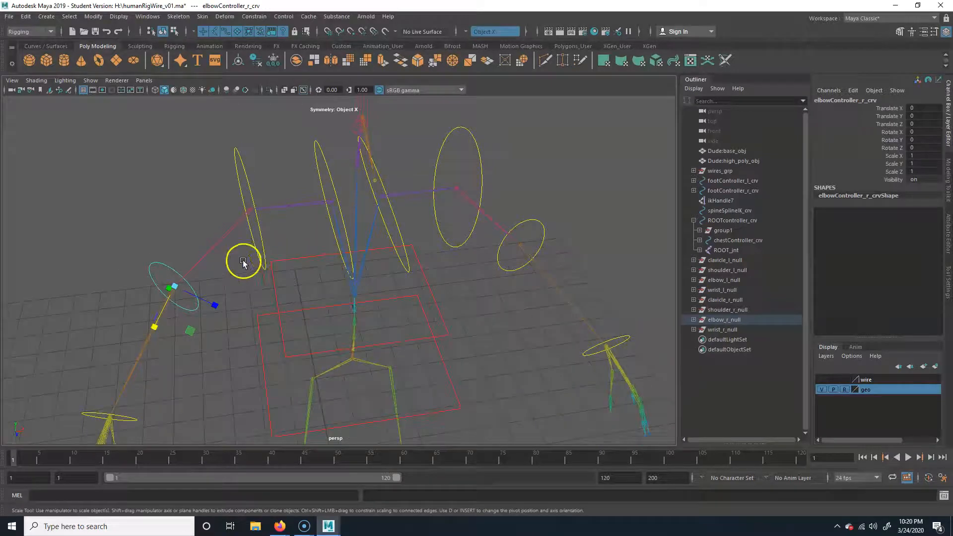
left_click(261, 248)
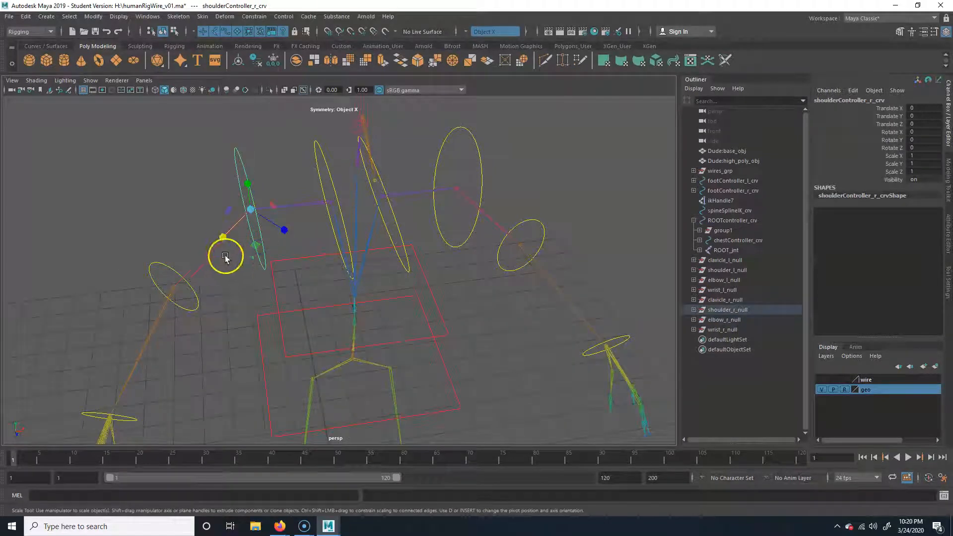
left_click(752, 325)
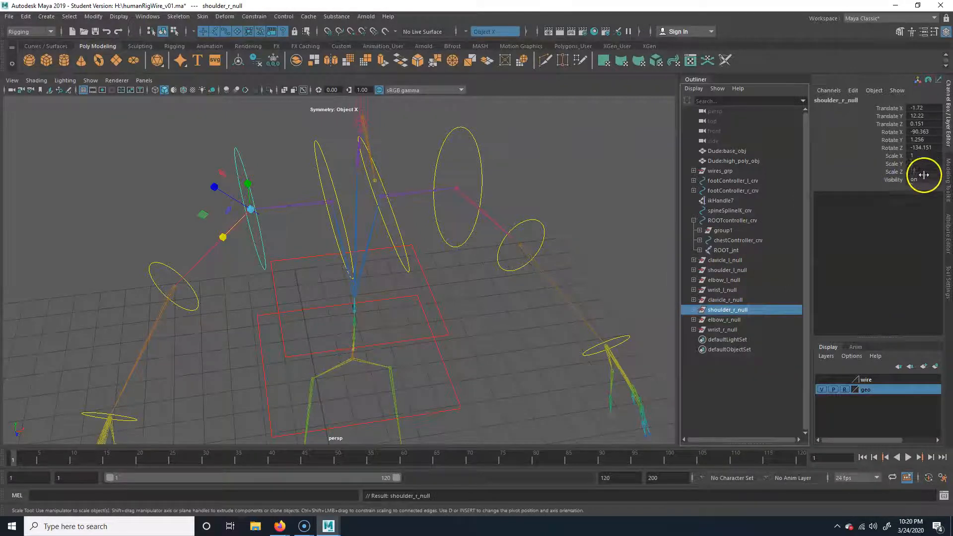
left_click(191, 307)
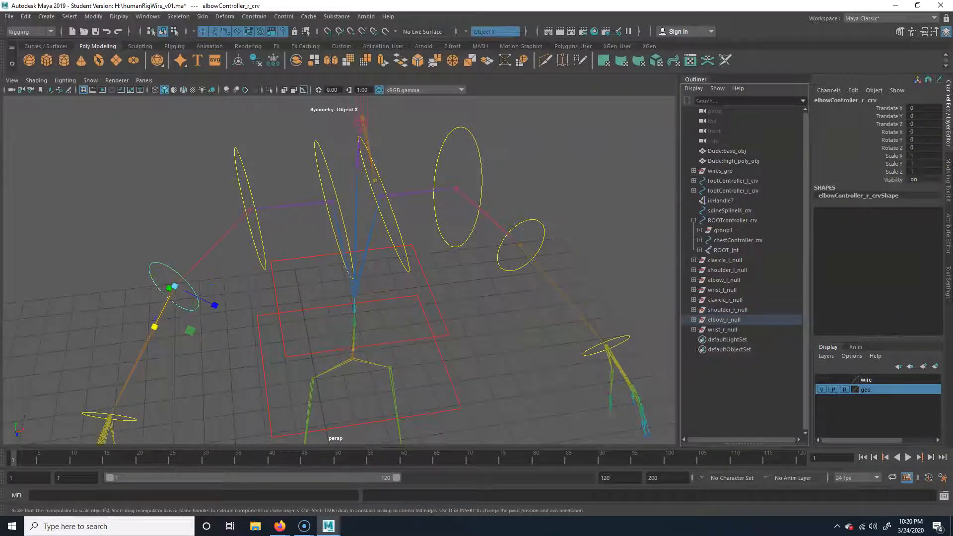
Examine the transform values and orientation of elbow_r_null, wristController_r_crv and elbowController_r_crv
key("Up")
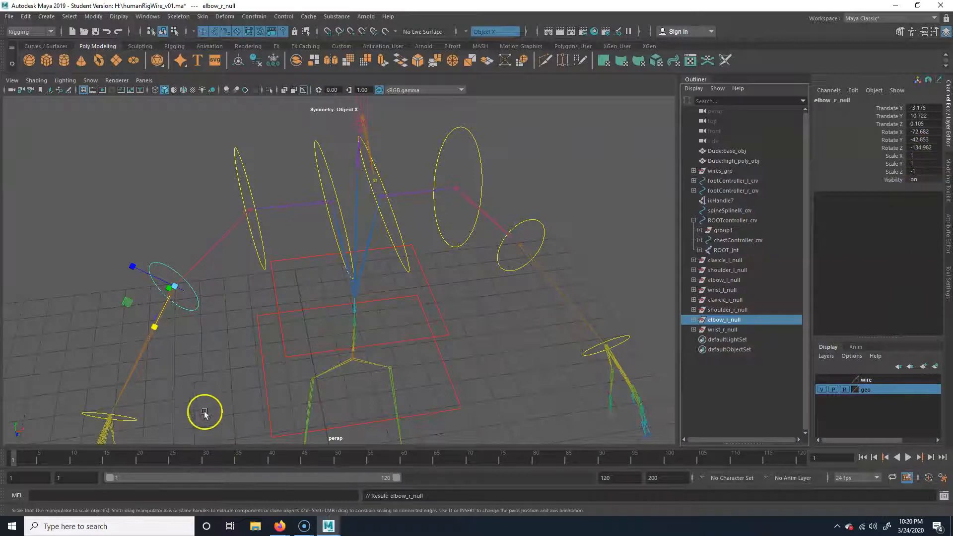
left_click(122, 427)
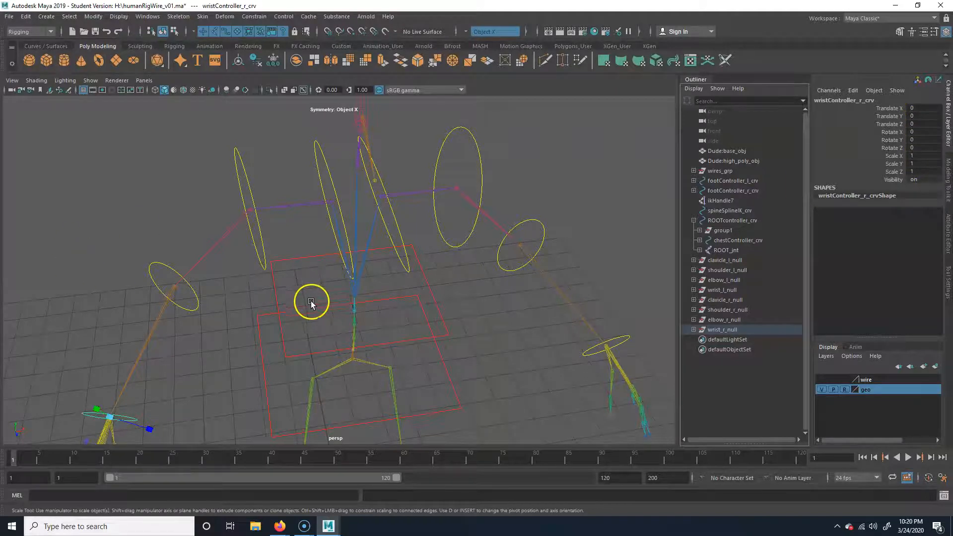
middle_click_drag(287, 390, 370, 282, "alt")
right_click_drag(370, 283, 221, 309, "alt")
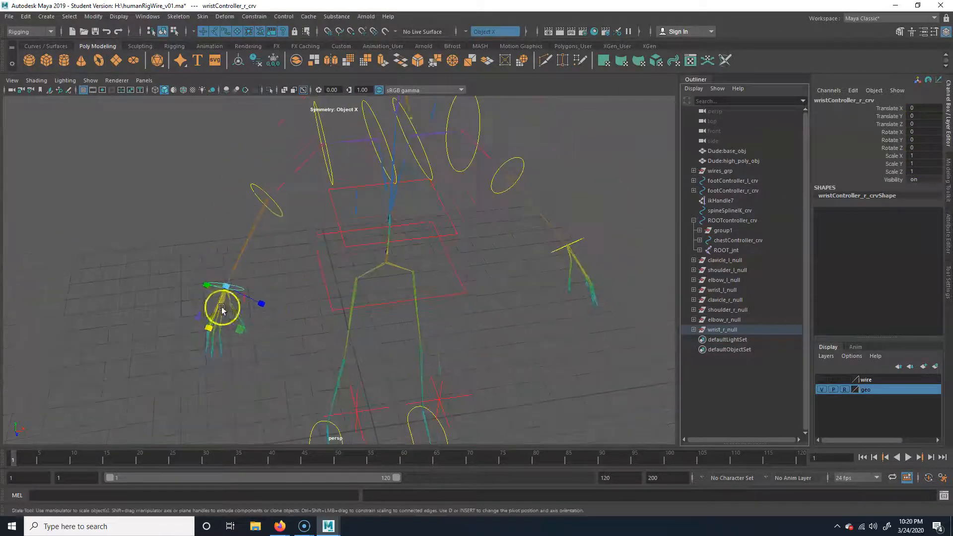
left_click(272, 213)
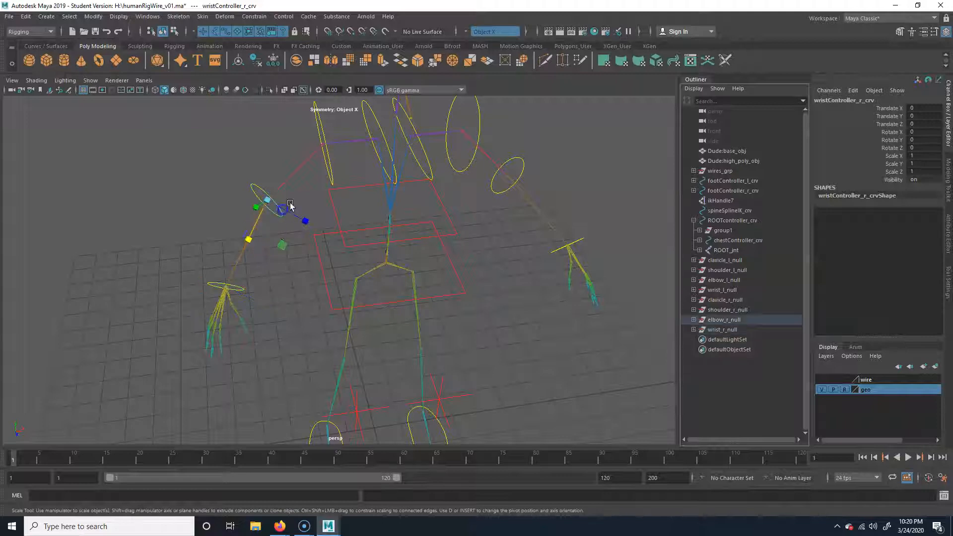
Orient-constrain arm_r_jnt2 to shoulderController_r_crv
left_click_drag(297, 256, 333, 227, "alt")
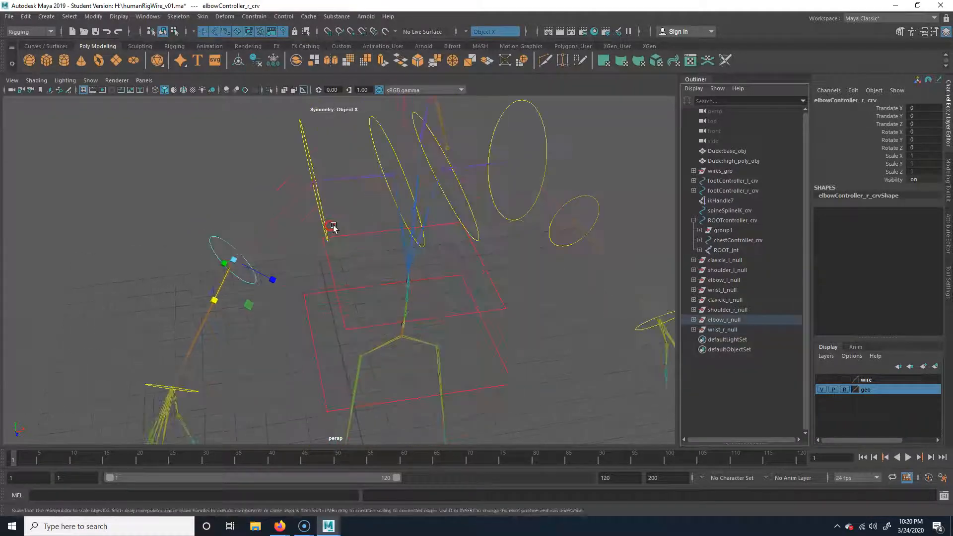
left_click(311, 215)
key("q")
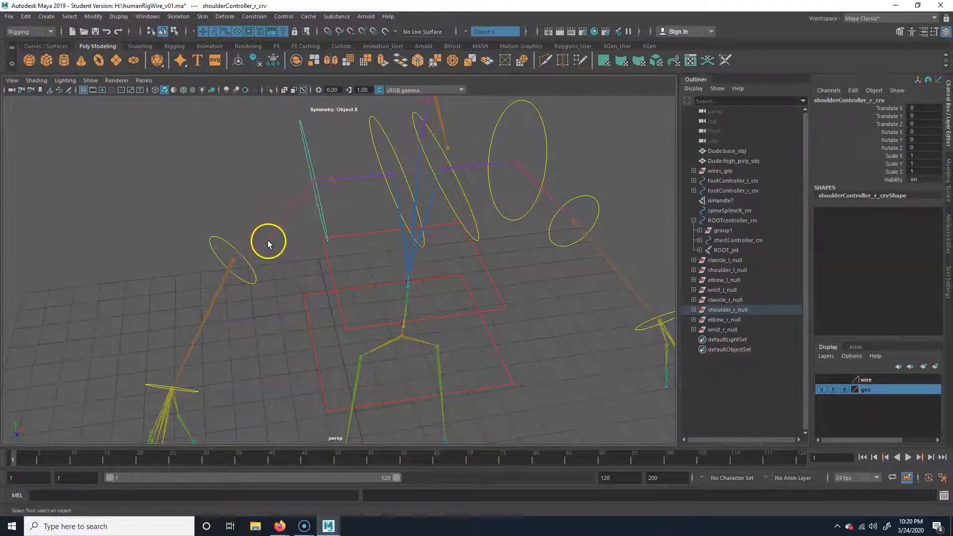
left_click(291, 204)
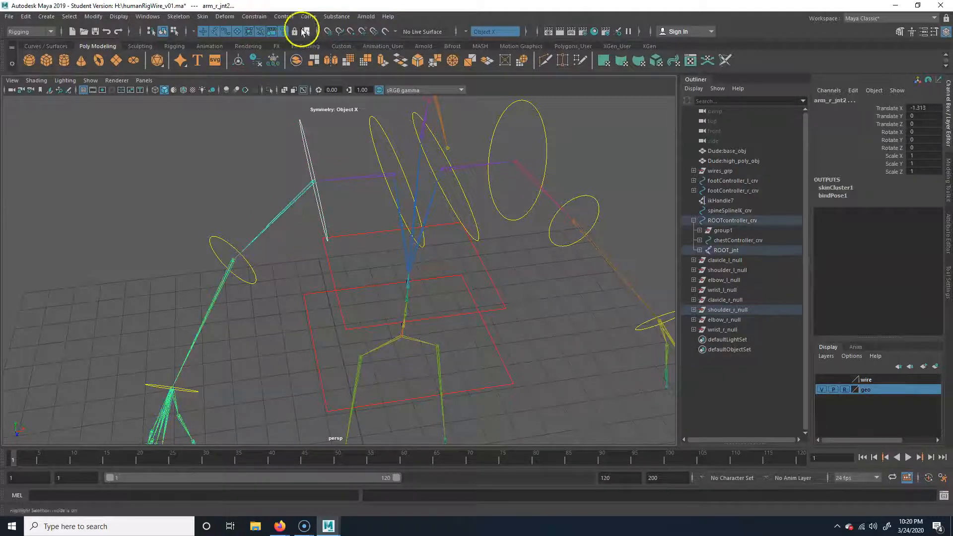
left_click(254, 17)
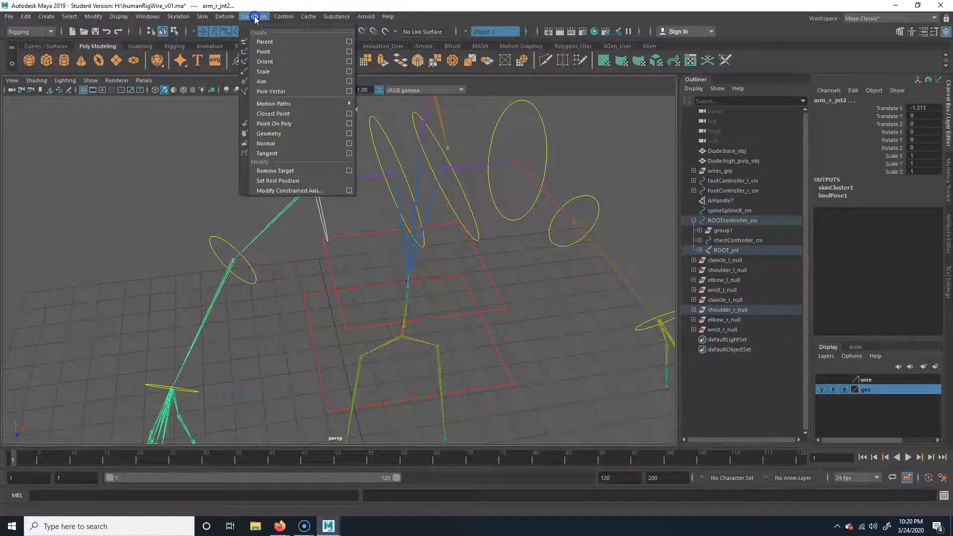
left_click(271, 62)
Test-rotate shoulderController_r_crv to check how it drives the right arm, and undo the rotation
left_click(365, 290)
left_click(322, 223)
key("e")
left_click_drag(363, 206, 347, 193)
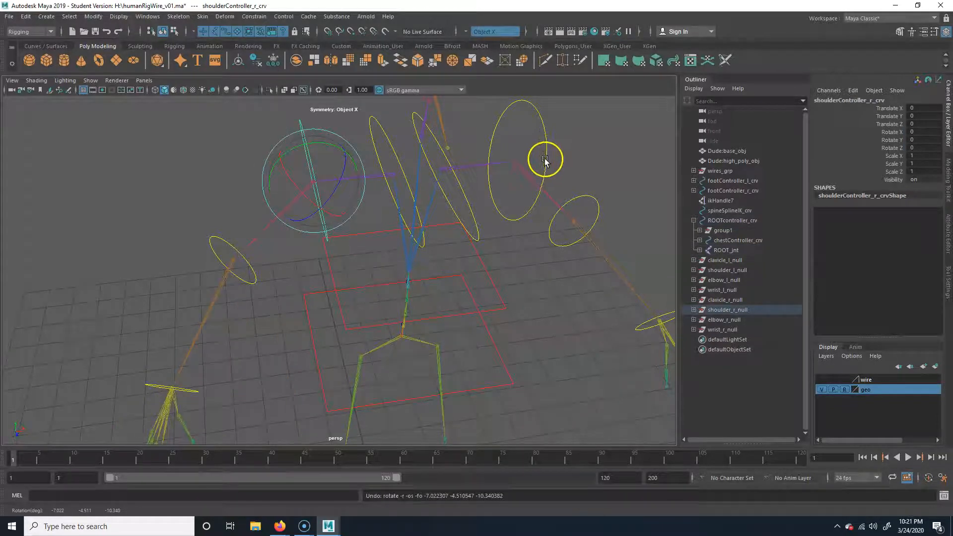
Test-rotate shoulderController_l_crv and both shoulder controllers together to compare the two arms, undoing the rotations
left_click(544, 160)
left_click_drag(530, 176, 487, 152)
scroll(511, 248, "down", 5)
left_click_drag(506, 272, 459, 303, "alt")
key("ctrl+z")
left_click_drag(390, 309, 293, 273)
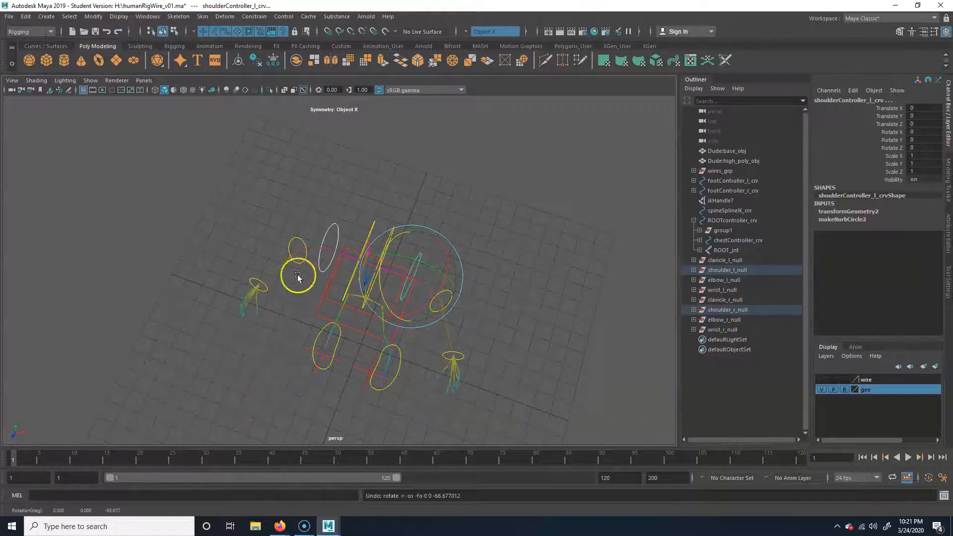
Orient-constrain arm_r_jnt3 to elbowController_r_crv
left_click(296, 240)
left_click_drag(295, 239, 346, 317, "alt")
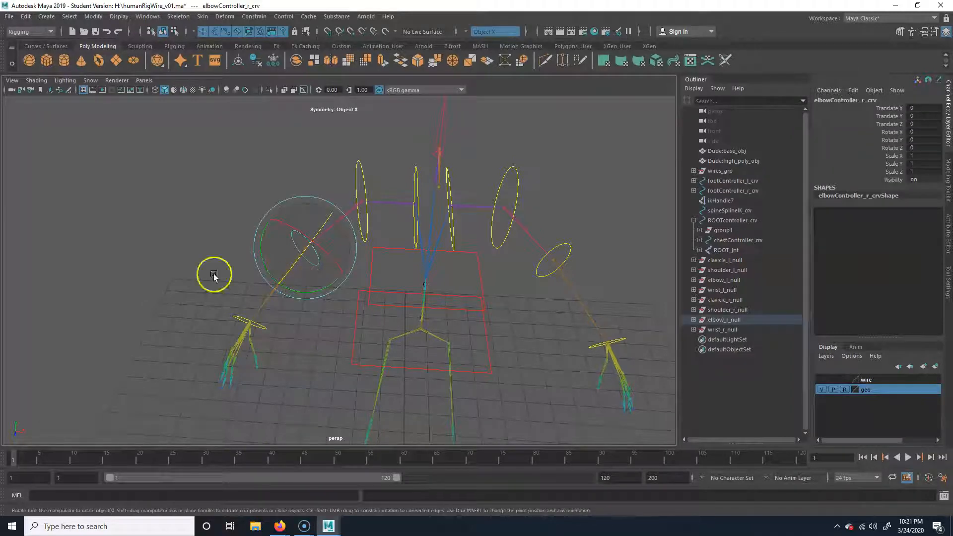
left_click(259, 219)
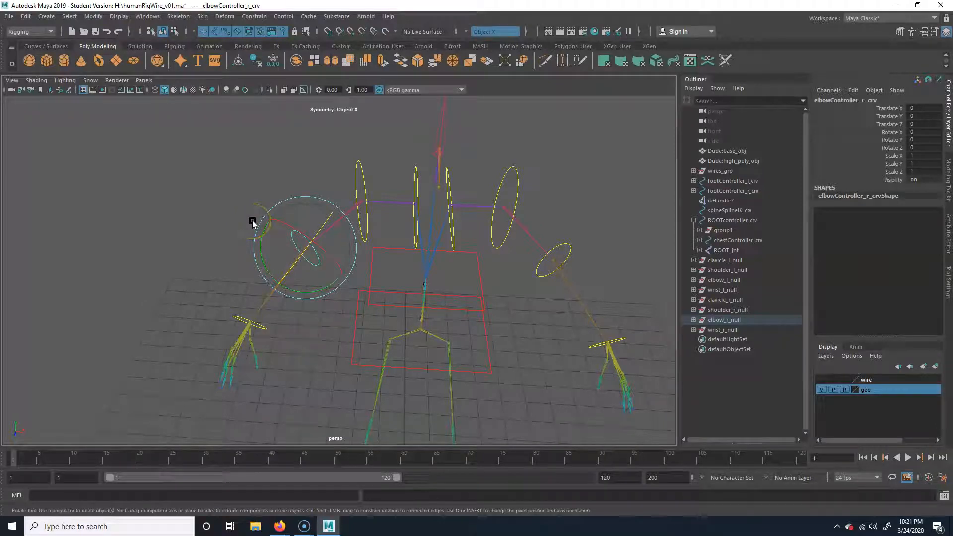
left_click(238, 210)
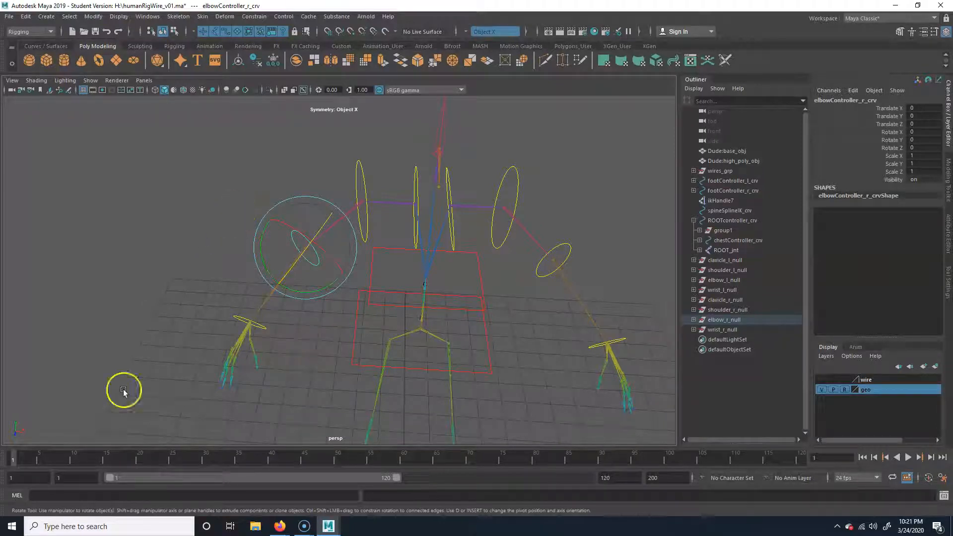
left_click(221, 249)
right_click_drag(221, 249, 253, 284, "alt")
left_click(293, 259)
left_click_drag(253, 283, 280, 279, "alt")
key("q")
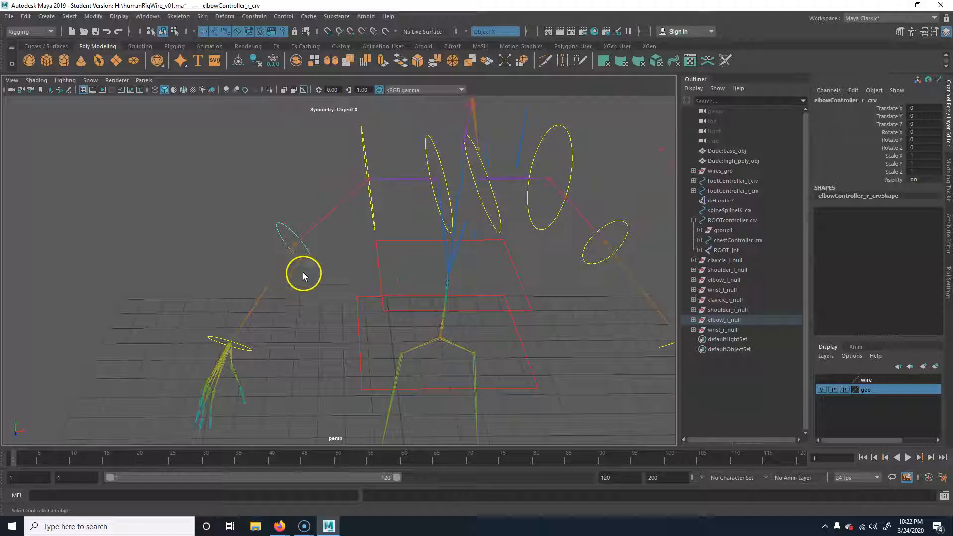
left_click(277, 268)
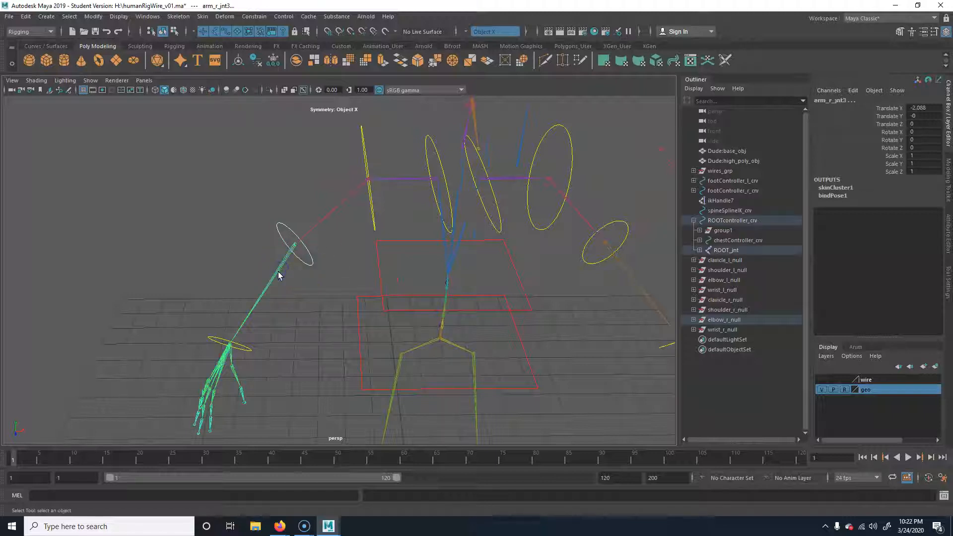
left_click(254, 16)
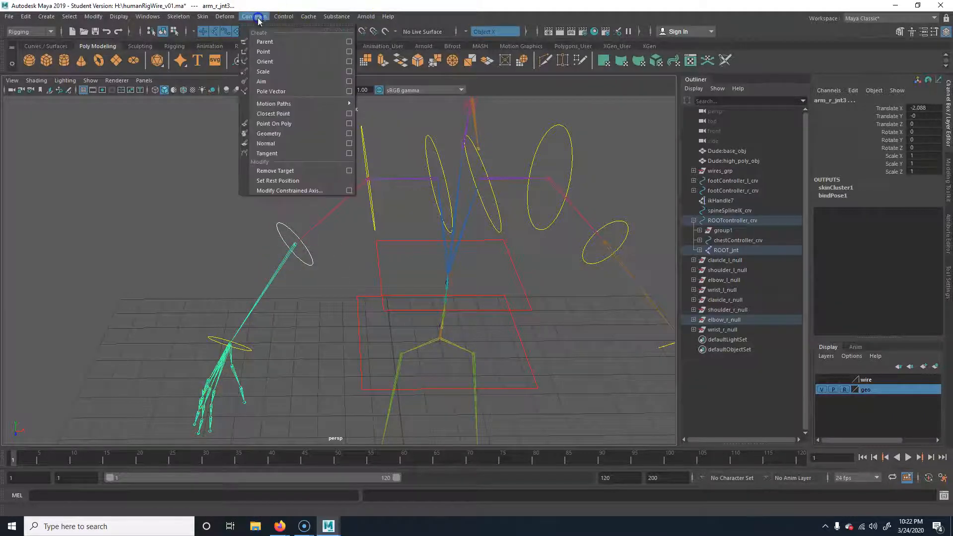
left_click(272, 55)
Orient-constrain arm_r_jnt4 to wristController_r_crv
middle_click_drag(258, 287, 283, 265, "alt")
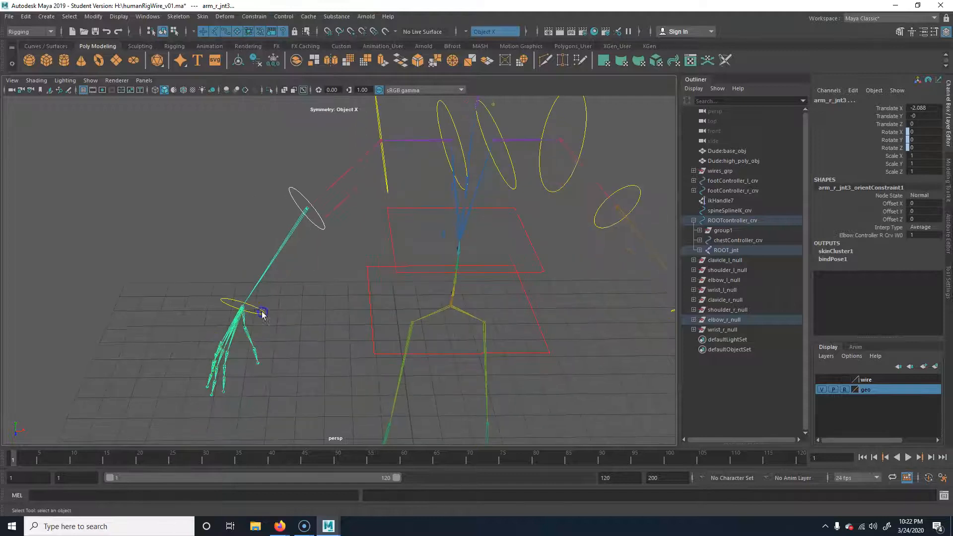
left_click(262, 314)
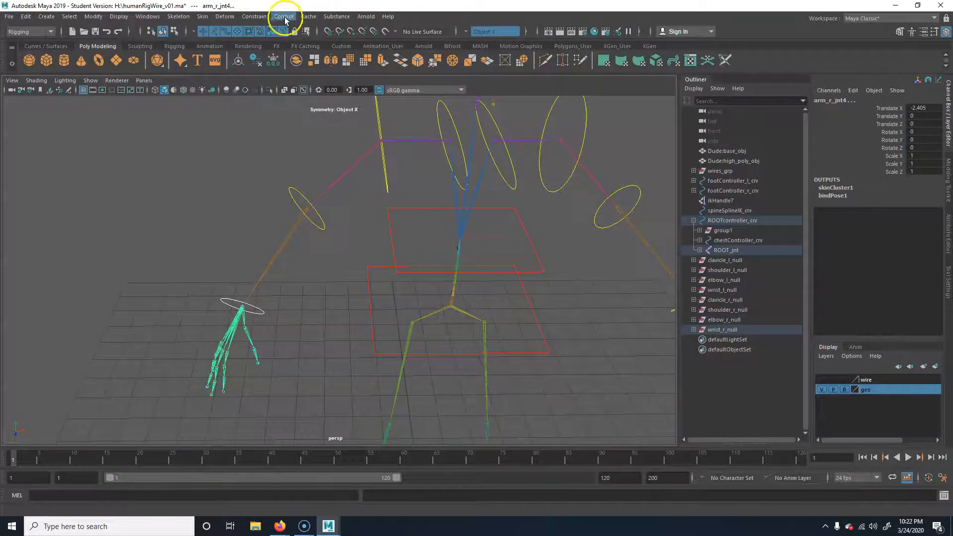
left_click(254, 17)
left_click(273, 55)
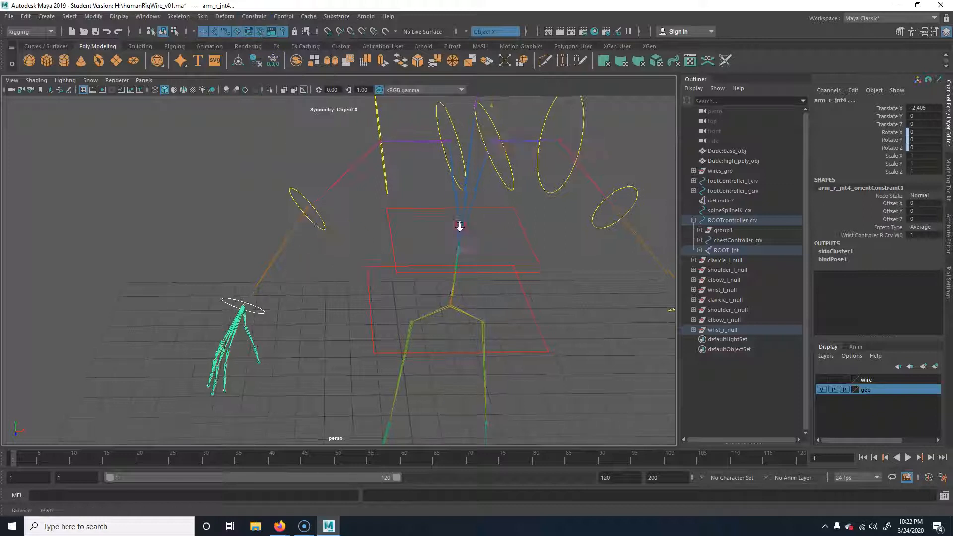
Test-rotate shoulderController_l_crv in a view of the whole rig, and undo the rotation
right_click_drag(459, 224, 233, 248, "alt")
middle_click_drag(468, 249, 399, 240, "alt")
left_click_drag(399, 240, 363, 191, "alt")
left_click(363, 194)
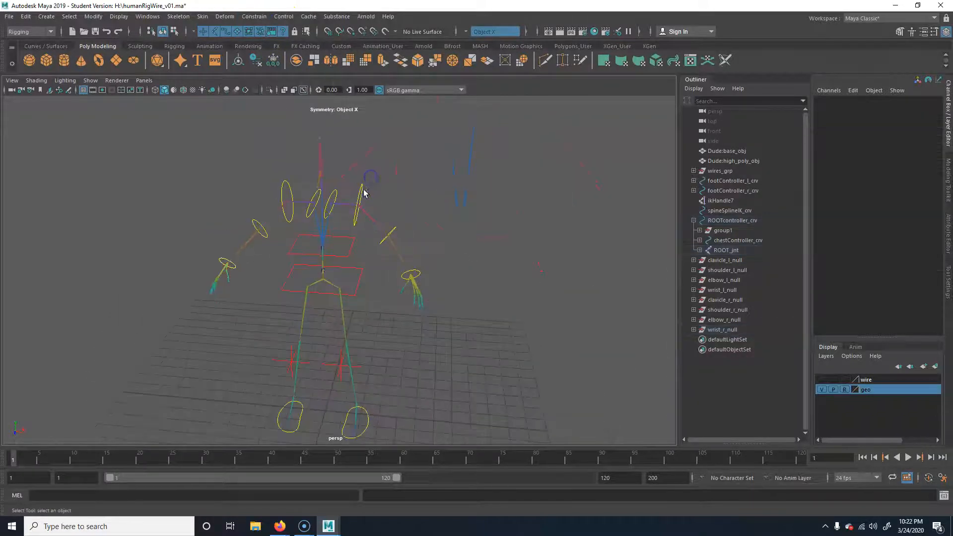
left_click(372, 196)
key("e")
mouse_move(367, 221)
left_mouse_down()
mouse_move(393, 215)
mouse_move(389, 208)
mouse_move(373, 221)
left_mouse_up()
key("ctrl+z")
Rotate shoulderController_l_crv about Z by about -100 degrees, and examine the rotation values of arm_l_jnt3
left_click_drag(429, 258, 216, 263, "alt")
mouse_move(316, 292)
left_mouse_down("alt")
mouse_move(330, 296)
mouse_move(217, 282)
mouse_move(317, 263)
mouse_move(303, 286)
left_mouse_up("alt")
left_click_drag(329, 240, 243, 198)
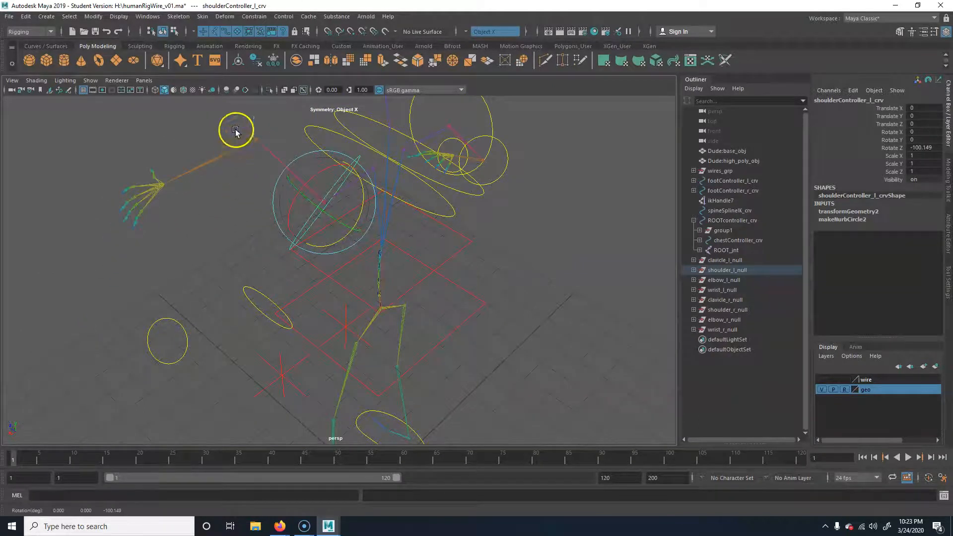
left_click_drag(271, 231, 249, 263, "alt")
left_click(191, 232)
left_click(912, 261)
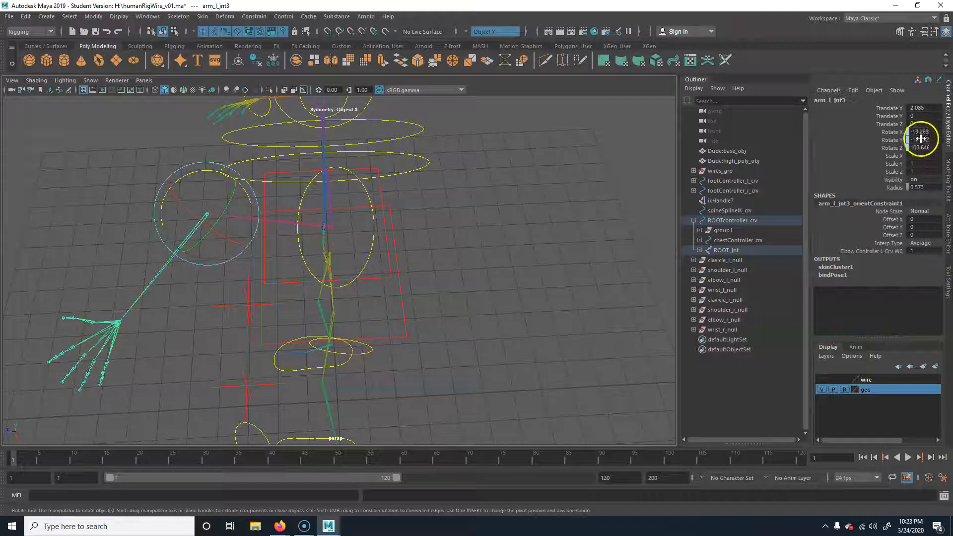
Test-rotate elbowController_l_crv freely, and undo the test rotations of the left elbow and shoulder controllers
left_click(383, 353)
mouse_move(379, 366)
left_mouse_down()
mouse_move(366, 339)
mouse_move(372, 357)
left_mouse_up()
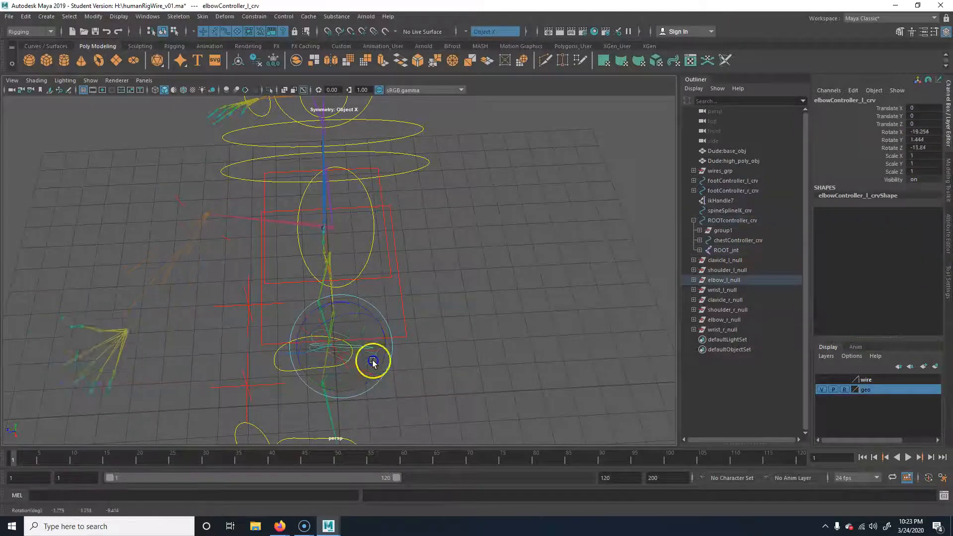
key("ctrl+z")
key("ctrl+z")
key("ctrl+z")
key("ctrl+z")
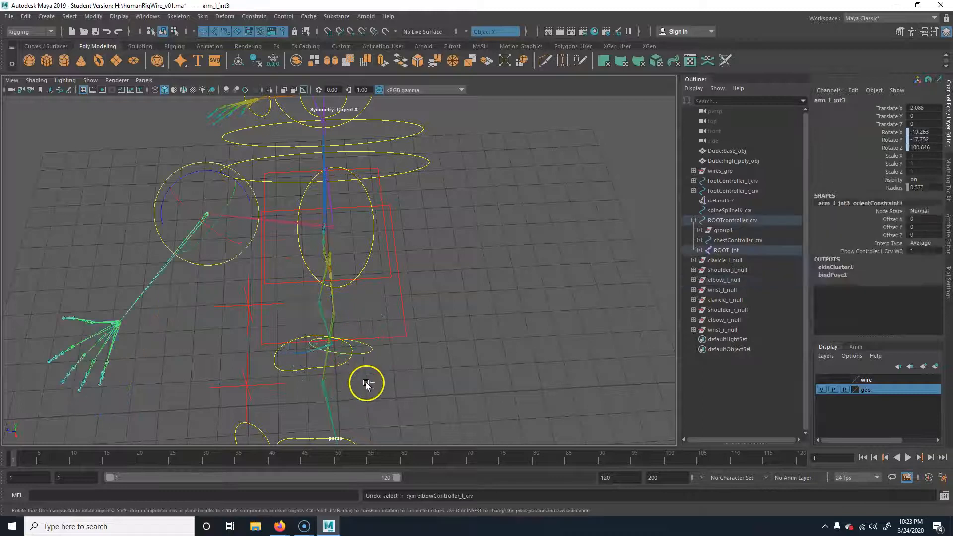
left_click_drag(408, 355, 362, 244, "alt")
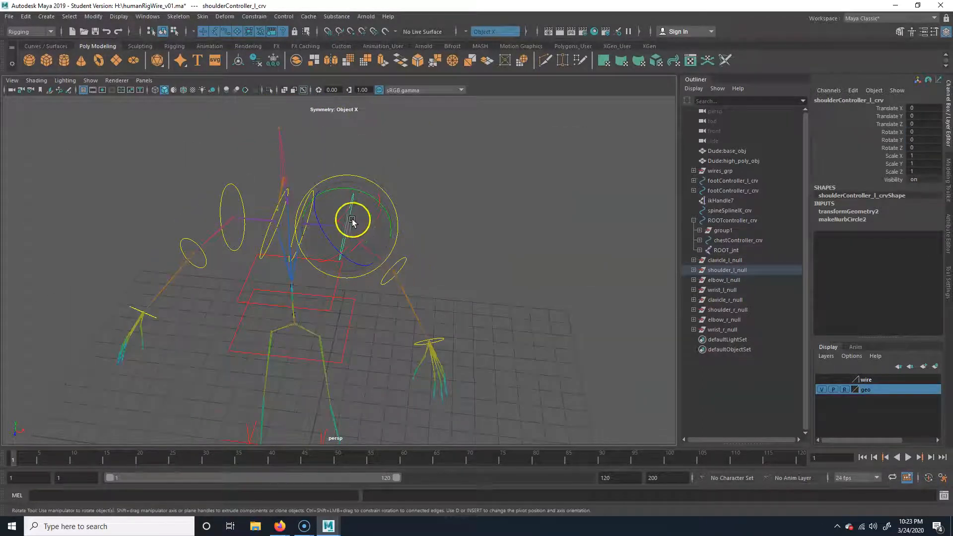
Select wristController_l_crv, and try selecting its null wrist_l_null together with elbowController_l_crv
right_click_drag(323, 357, 475, 347, "alt")
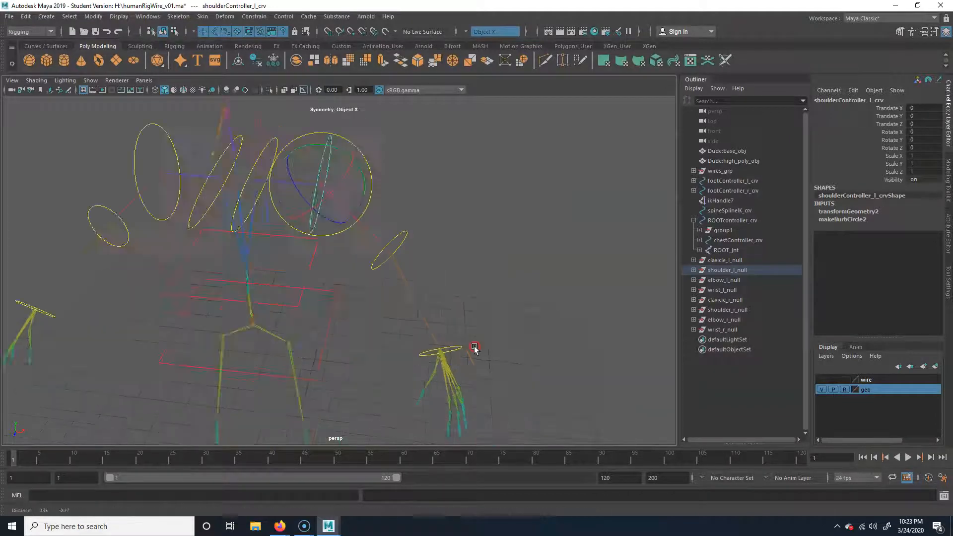
middle_click_drag(475, 347, 382, 273, "alt")
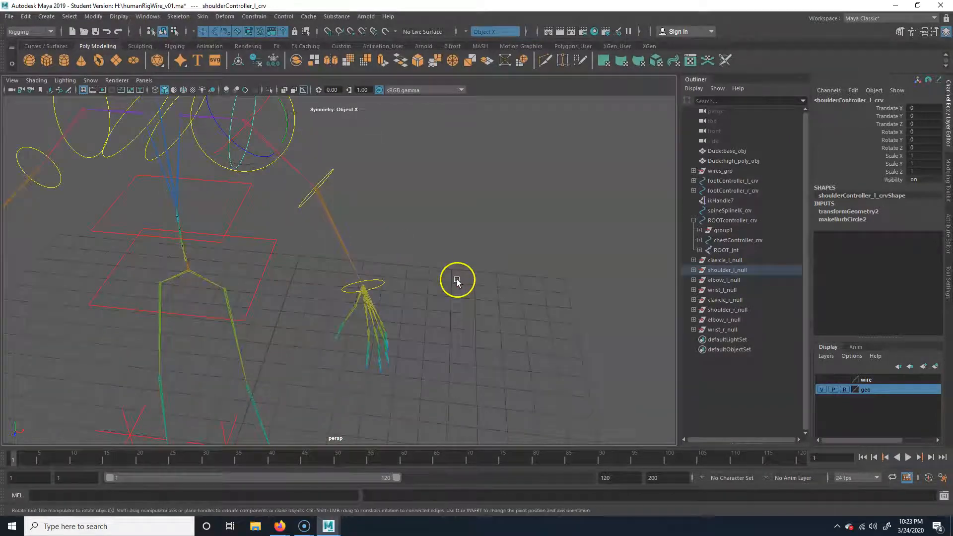
left_click(384, 279)
left_click_drag(376, 275, 389, 297)
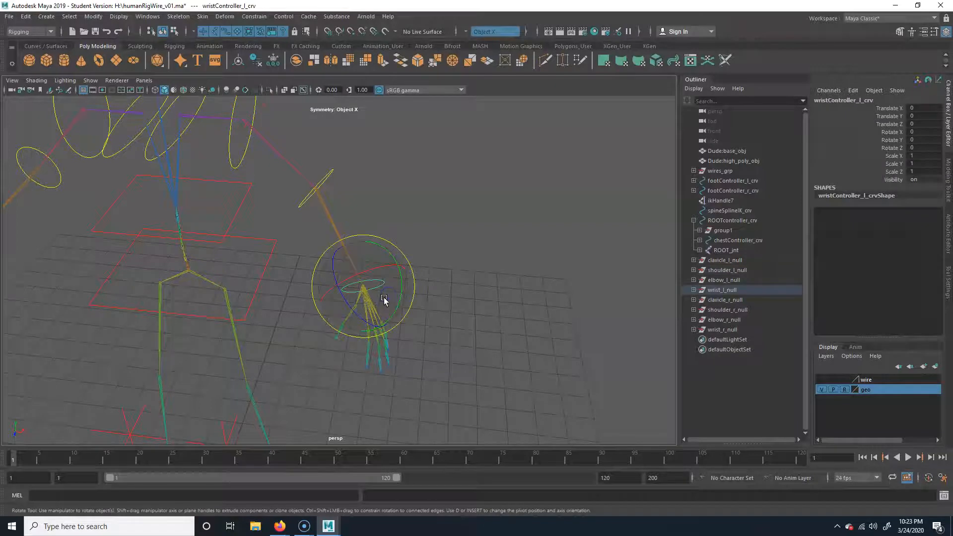
key("w")
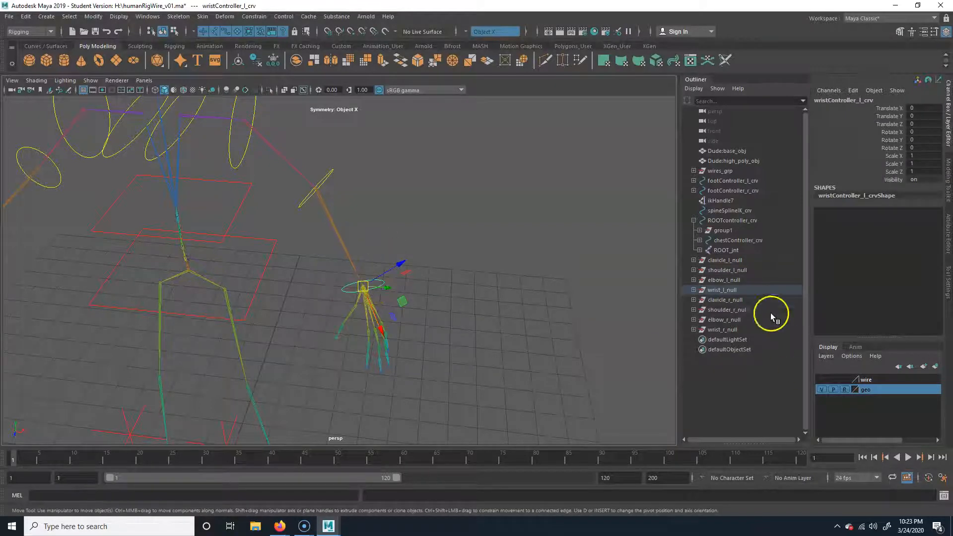
left_click(739, 290)
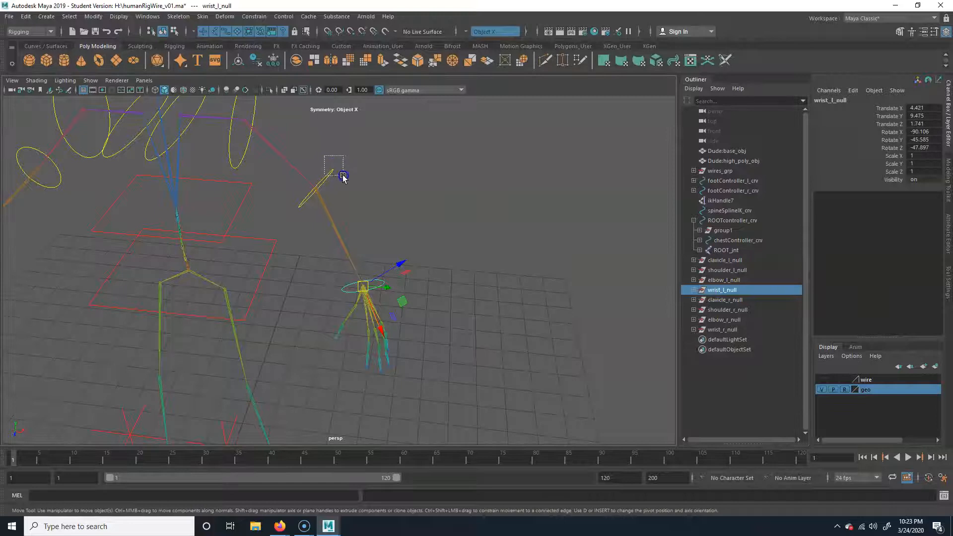
left_click_drag(343, 178, 343, 176)
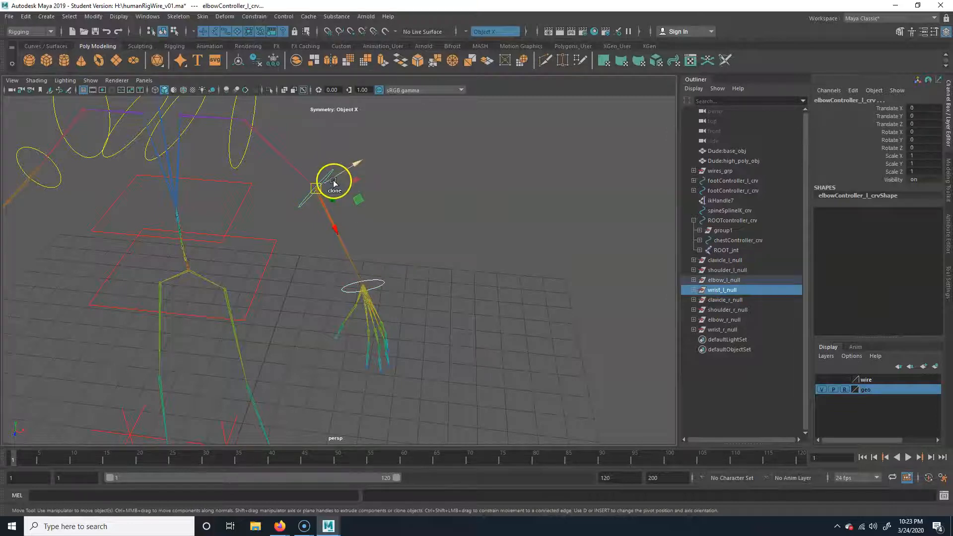
Parent wrist_l_null under elbowController_l_crv
left_click(379, 282)
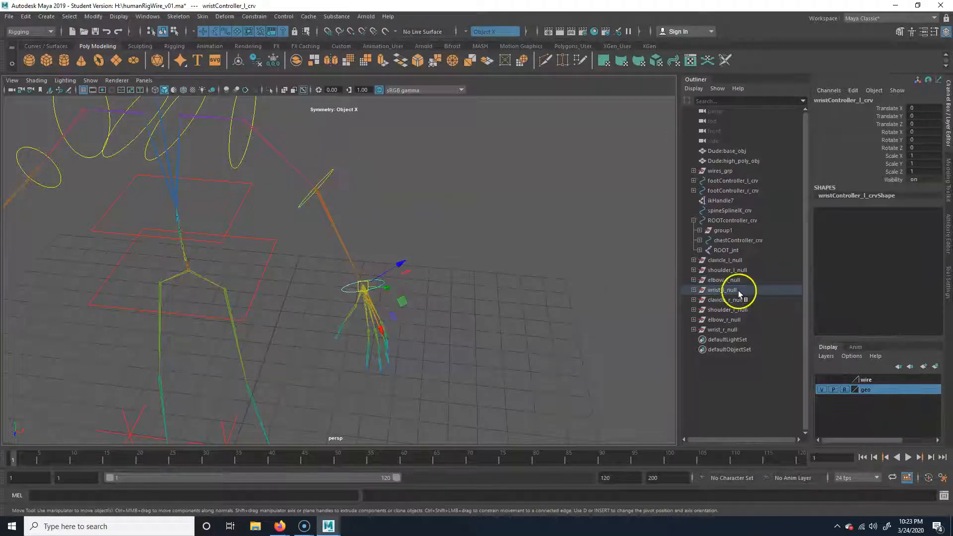
left_click(708, 290)
left_click(386, 285)
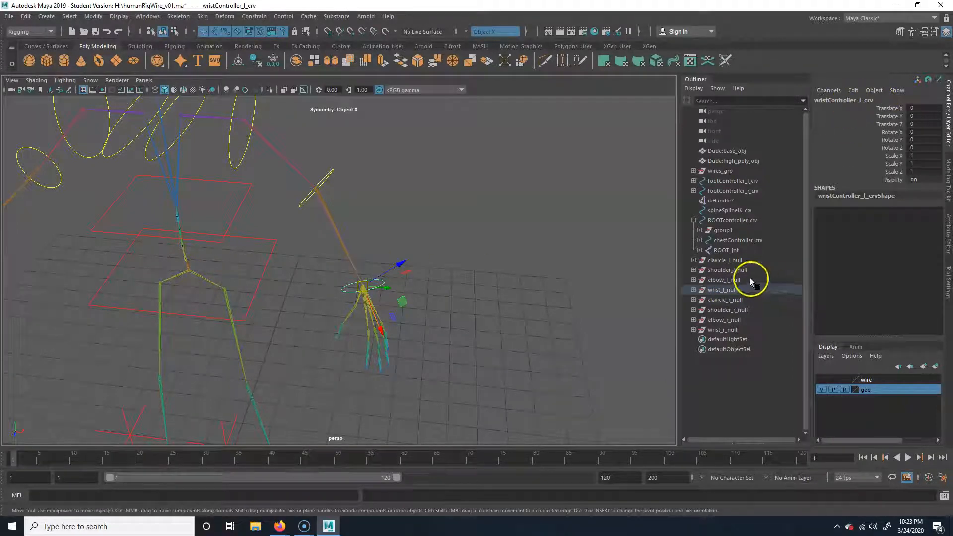
left_click(729, 289)
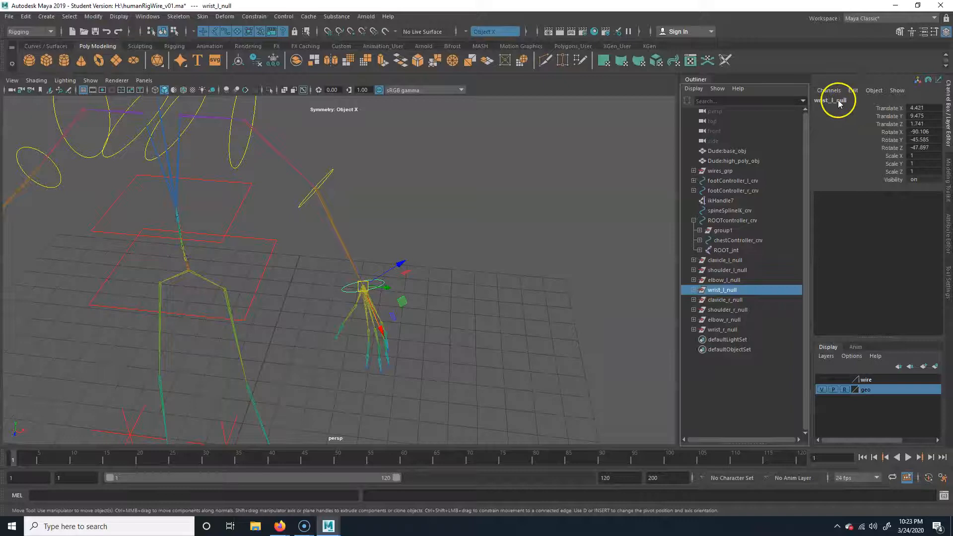
left_click(323, 177)
left_click_drag(337, 174, 338, 179)
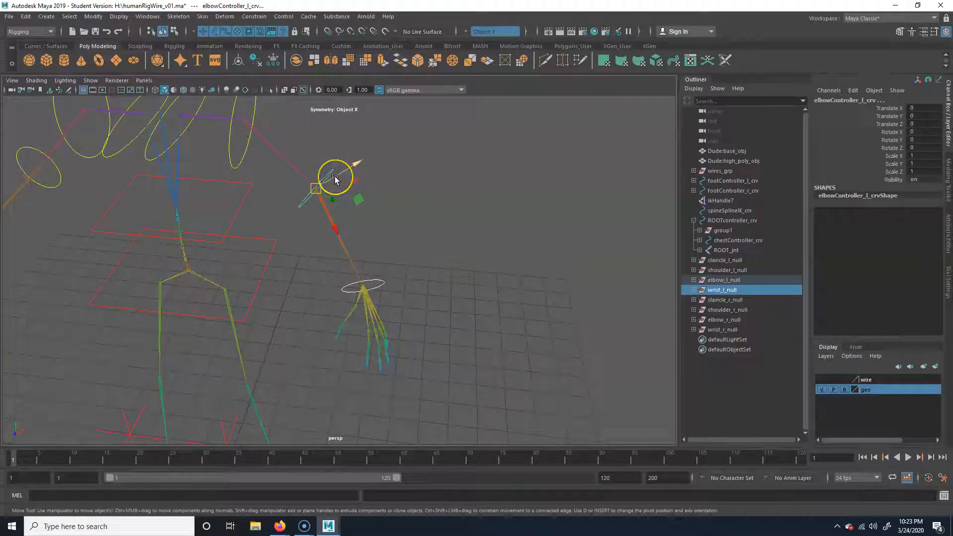
key("p")
Test-rotate elbowController_l_crv, undo the rotation, and clear the selection
key("e")
mouse_move(329, 218)
left_mouse_down()
mouse_move(304, 198)
mouse_move(376, 225)
mouse_move(272, 186)
mouse_move(328, 223)
left_mouse_up()
key("ctrl+z")
middle_click_drag(423, 183, 489, 259, "alt")
left_click(478, 196)
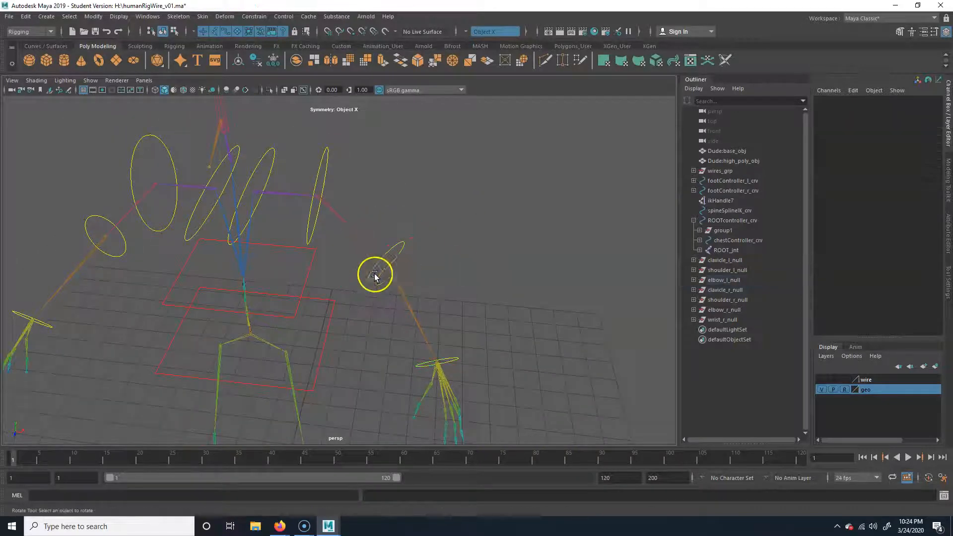
Select elbow_l_null through its elbow controller, and parent it under shoulderController_l_crv
left_click(404, 253)
key("q")
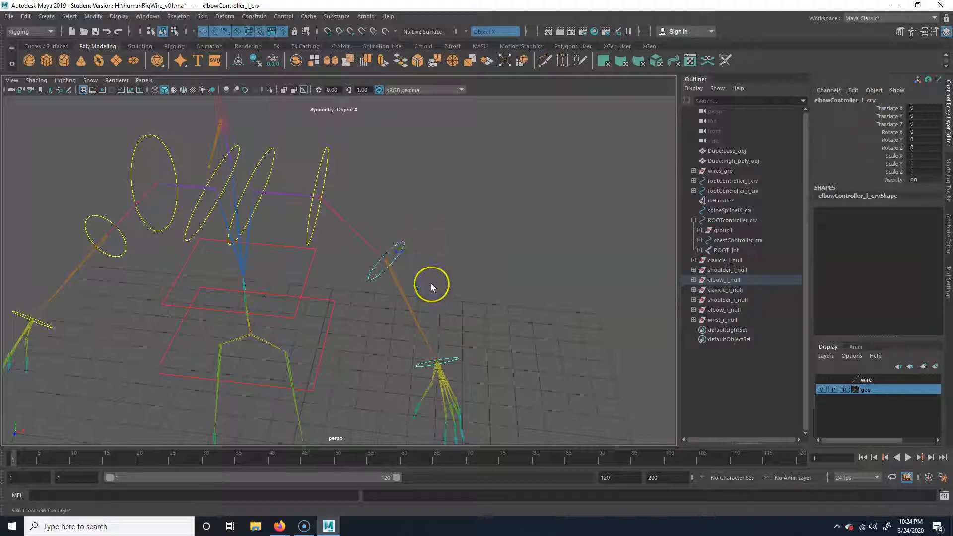
key("Up")
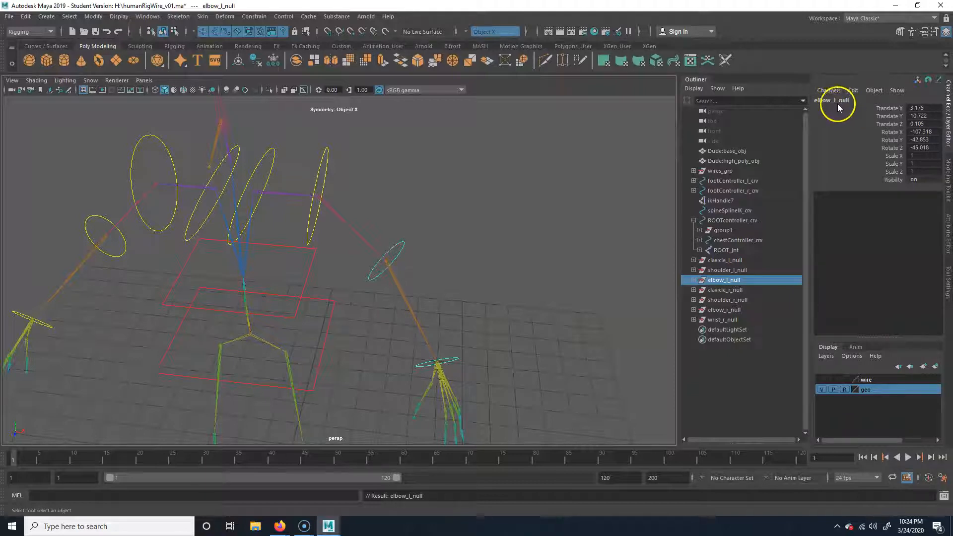
left_click(315, 170)
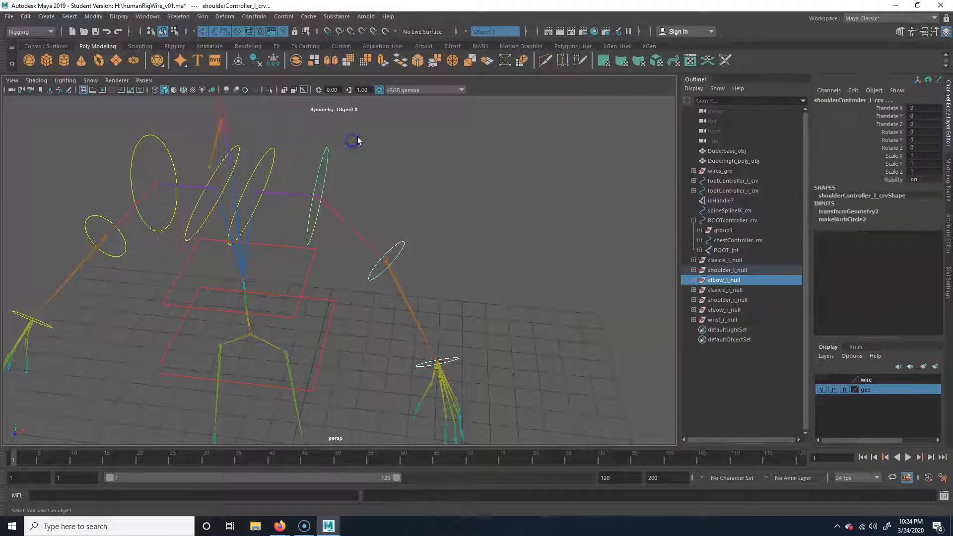
key("p")
Test-rotate shoulderController_l_crv with the elbow and wrist controllers parented below it, and undo the rotations
left_click(333, 149)
key("w")
key("e")
left_click_drag(347, 222, 370, 230)
key("ctrl+z")
key("ctrl+z")
left_click(370, 230)
left_click_drag(302, 174, 351, 149)
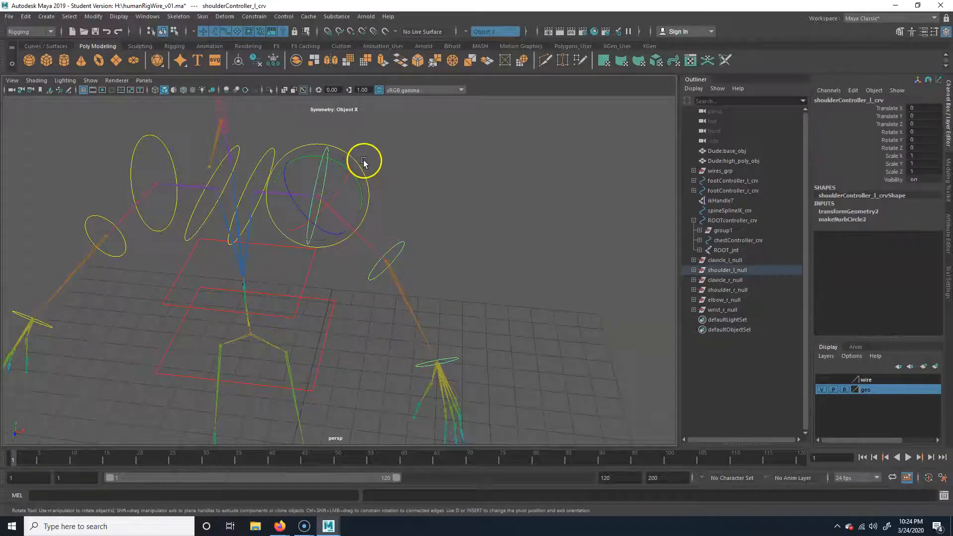
left_click(425, 162)
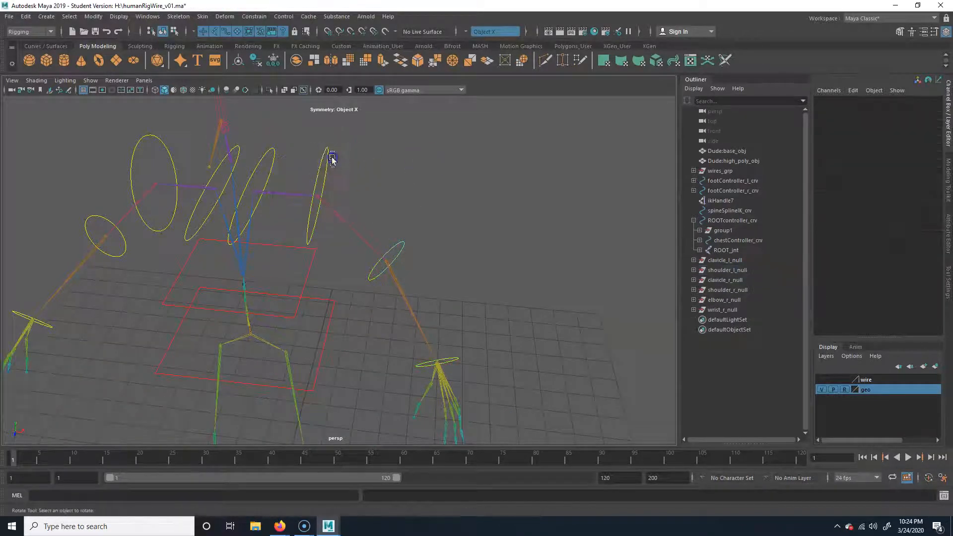
Select shoulder_l_null through its shoulder controller, and parent it under clavicleController_l_crv
left_click(329, 155)
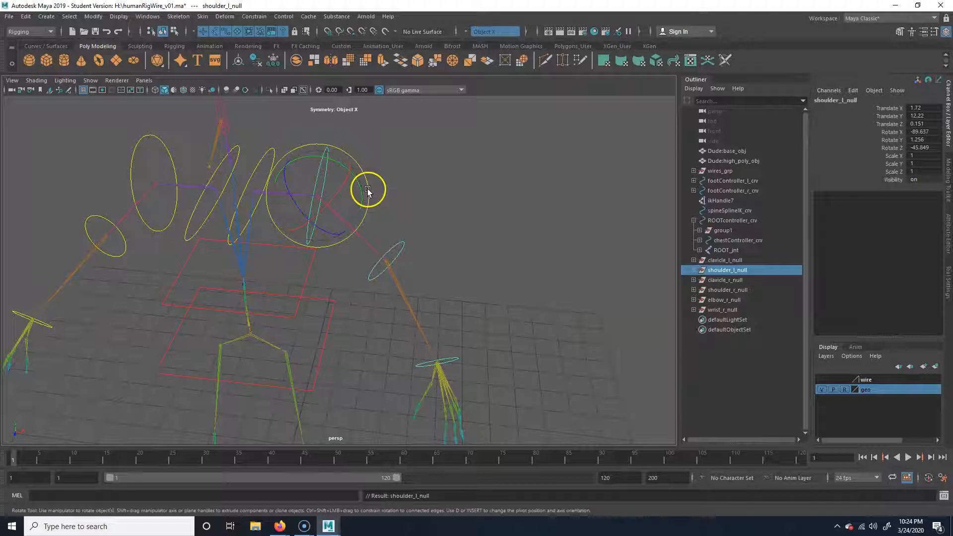
key("q")
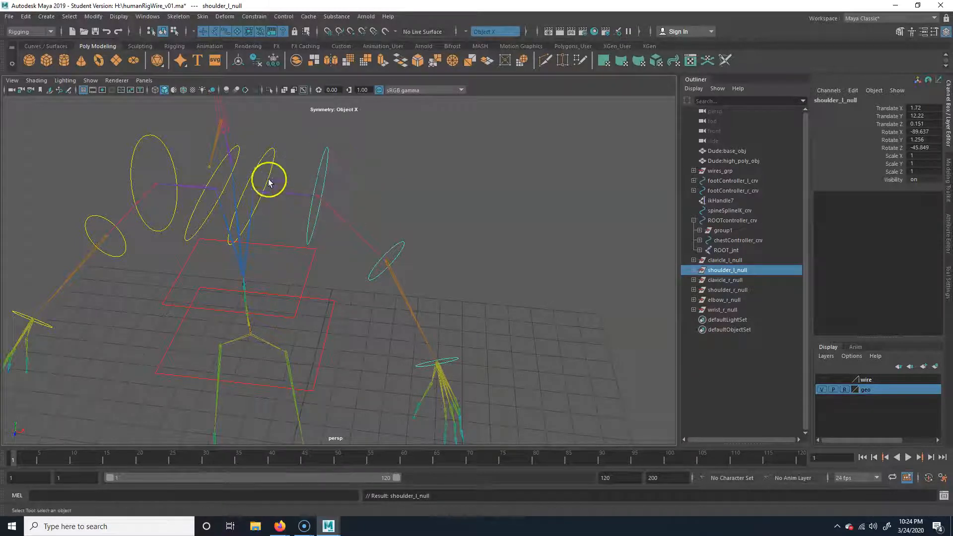
left_click(272, 169)
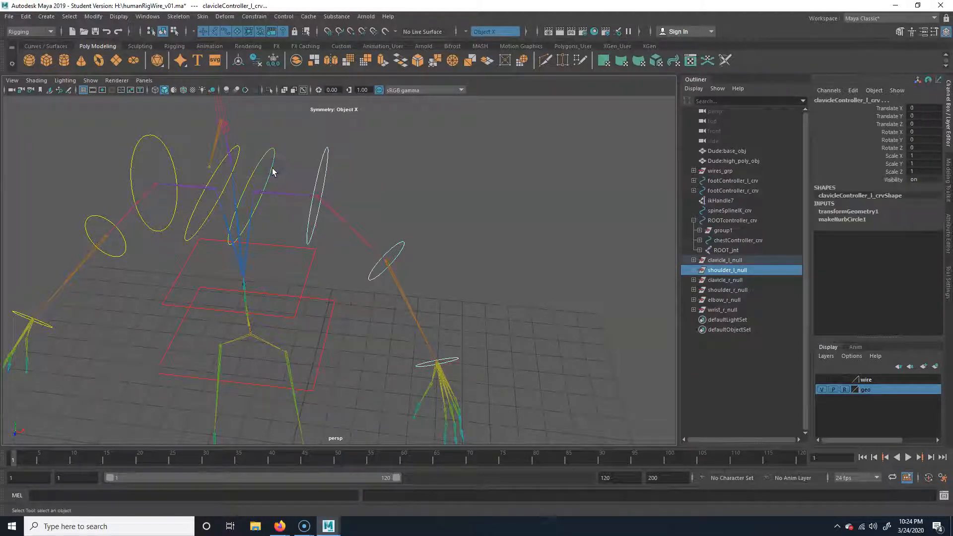
key("p")
Test-rotate the left clavicle, shoulder and elbow controllers one after another, undoing each rotation
left_click(273, 166)
left_click_drag(272, 167, 279, 125, "alt")
key("e")
key("ctrl+z")
left_click(319, 226)
left_click_drag(351, 207, 298, 209)
key("ctrl+z")
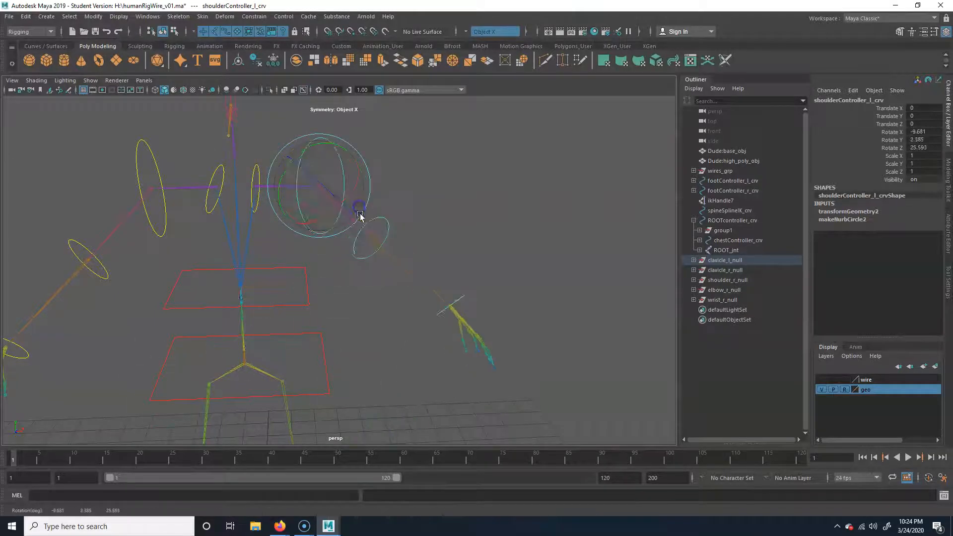
left_click(394, 244)
left_click_drag(400, 260, 361, 253)
key("ctrl+z")
left_click(238, 229)
Select wrist_r_null through its wrist controller, and parent it under elbowController_r_crv
left_click_drag(435, 241, 276, 301, "alt")
left_click(297, 277)
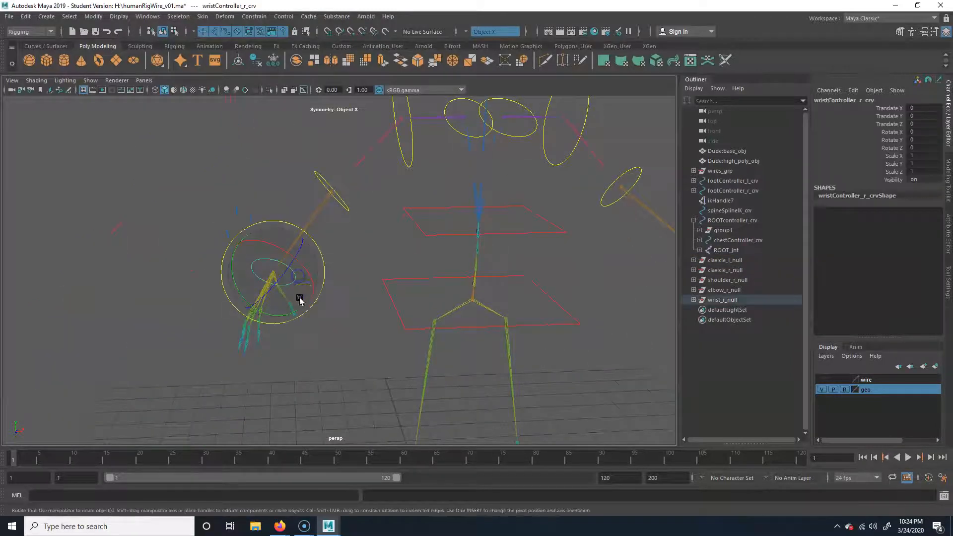
key("Up")
key("q")
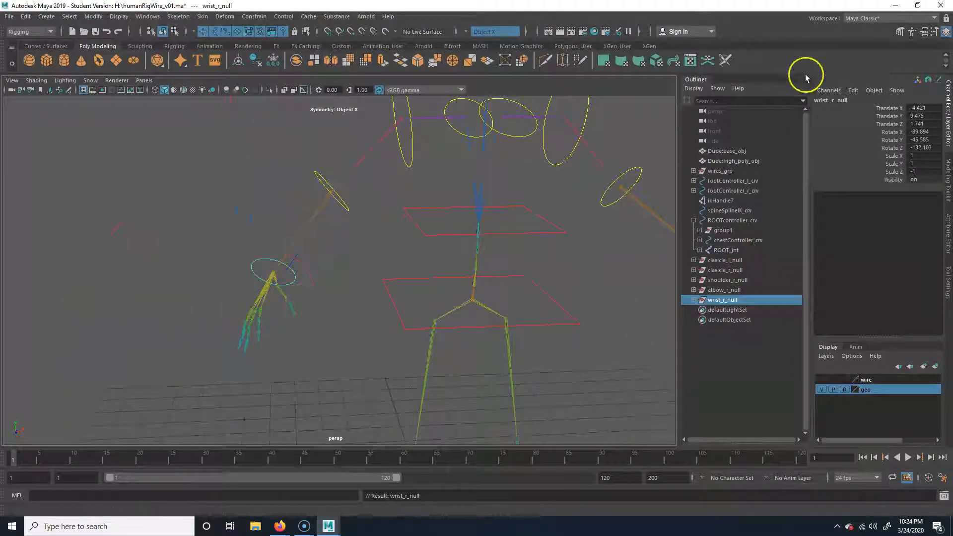
left_click(345, 211)
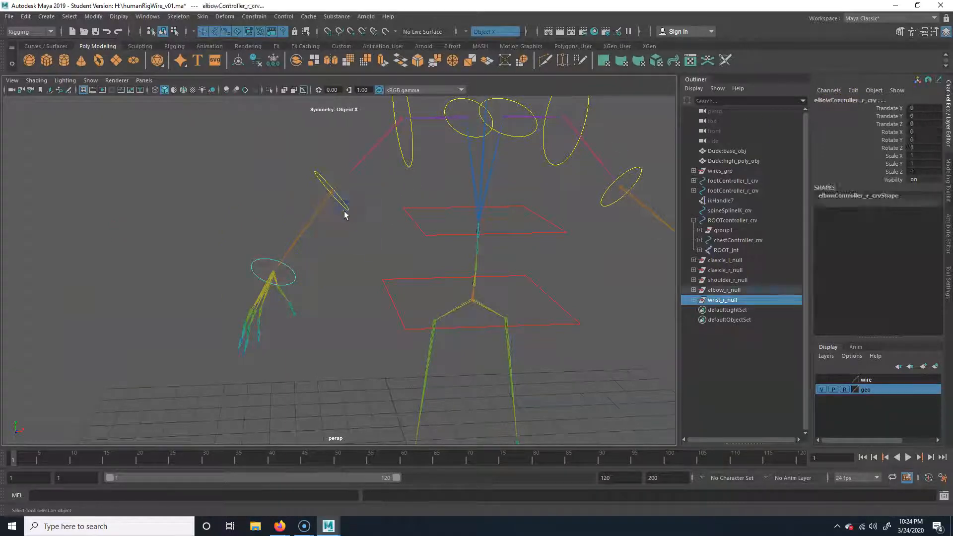
key("p")
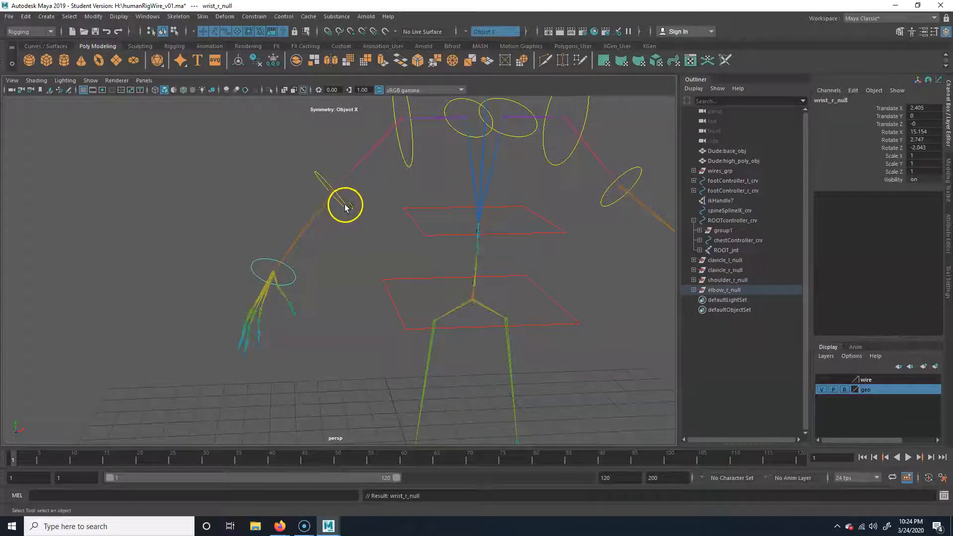
Select elbow_r_null through its elbow controller, and parent it under shoulderController_r_crv
left_click_drag(378, 193, 338, 232, "alt")
left_click(294, 250)
left_click(299, 249)
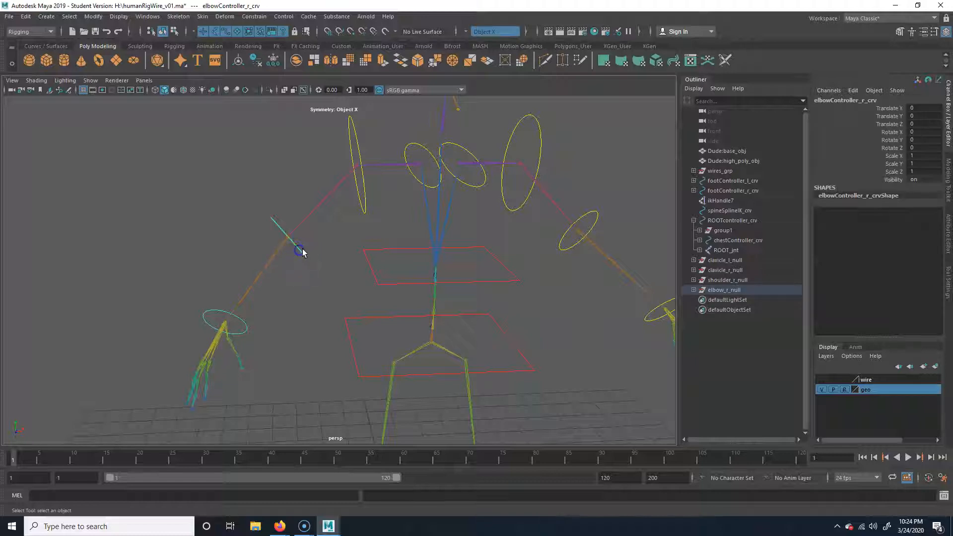
key("Up")
left_click(825, 135)
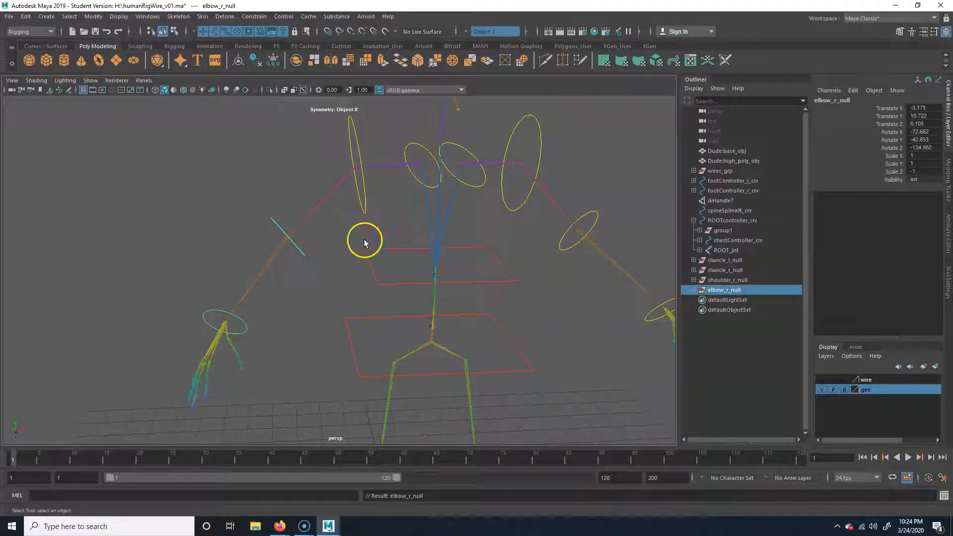
left_click_drag(351, 220, 380, 191, "shift")
key("p")
Select shoulder_r_null through its shoulder controller, and parent it under clavicleController_r_crv
middle_click_drag(365, 225, 288, 265, "alt")
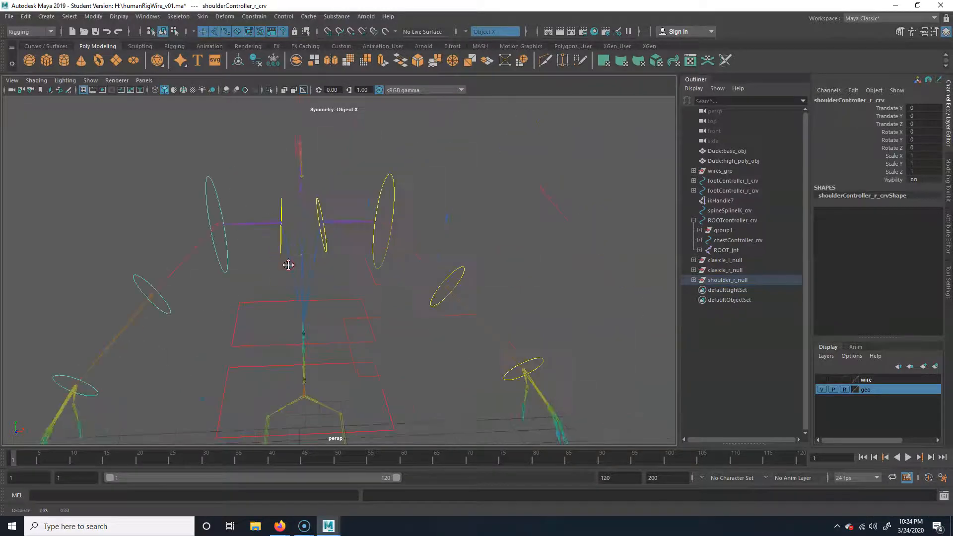
left_click(225, 276)
left_click(226, 273)
key("Up")
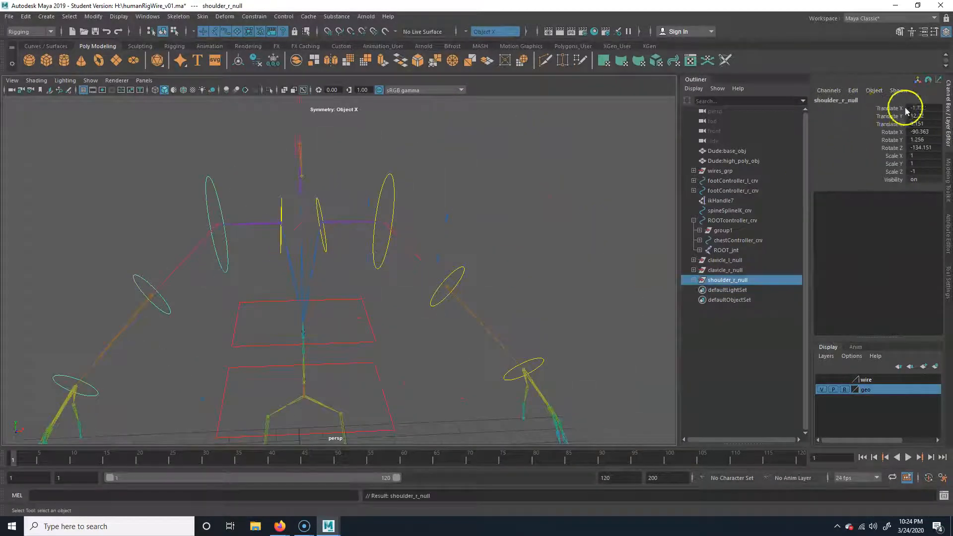
left_click(280, 250)
left_click_drag(280, 249, 323, 264, "alt")
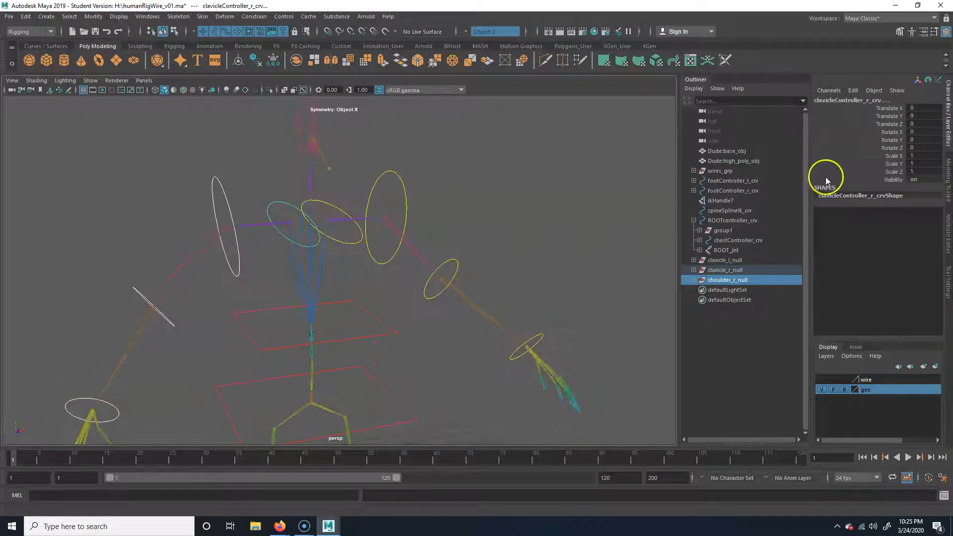
key("p")
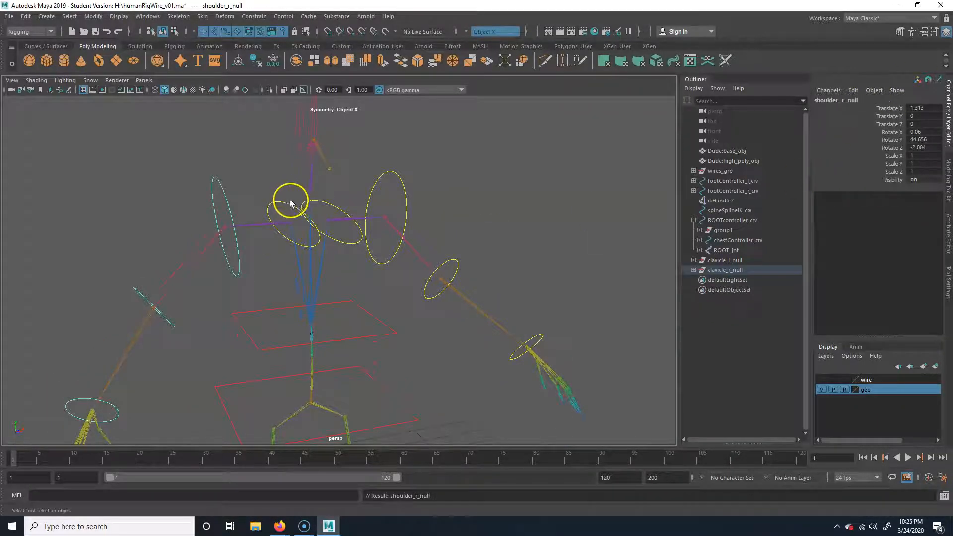
Turn on the display of polygons in the perspective view, and clear the controller selection
left_click(290, 204)
right_click_drag(292, 217, 236, 263, "alt")
left_click_drag(236, 264, 335, 242, "alt")
left_click(328, 237, "shift")
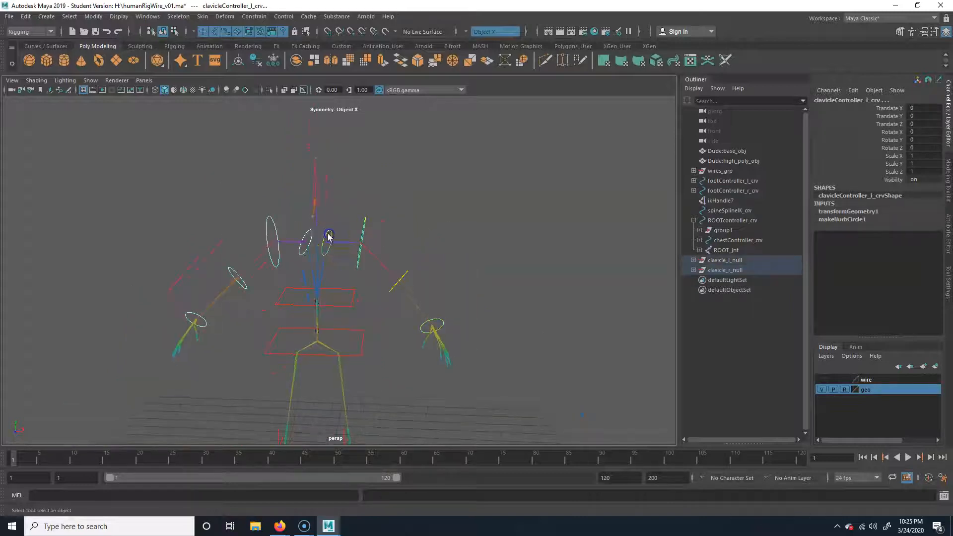
key("e")
left_click(91, 80)
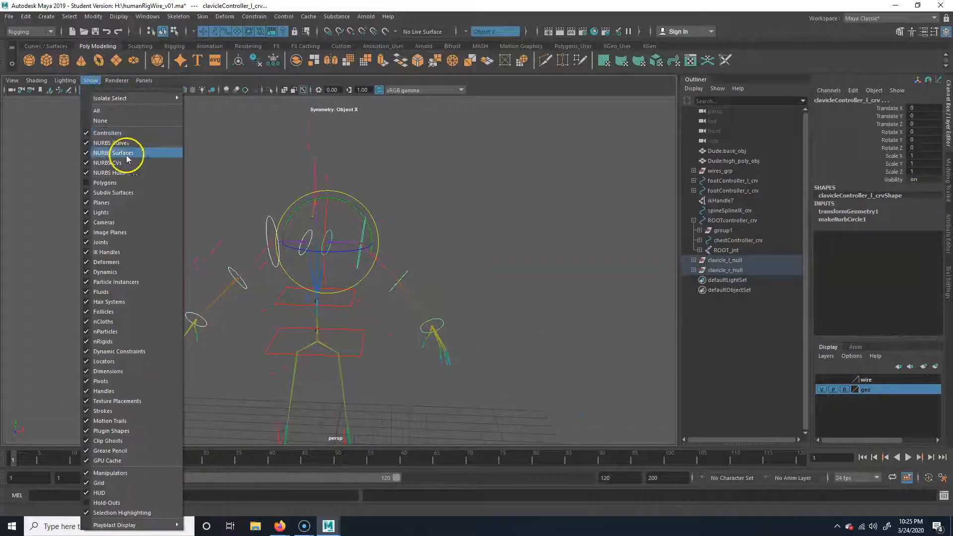
left_click(121, 184)
left_click(520, 207)
Test-rotate shoulderController_l_crv and elbowController_l_crv on the body mesh, and undo the rotations
left_click(381, 220)
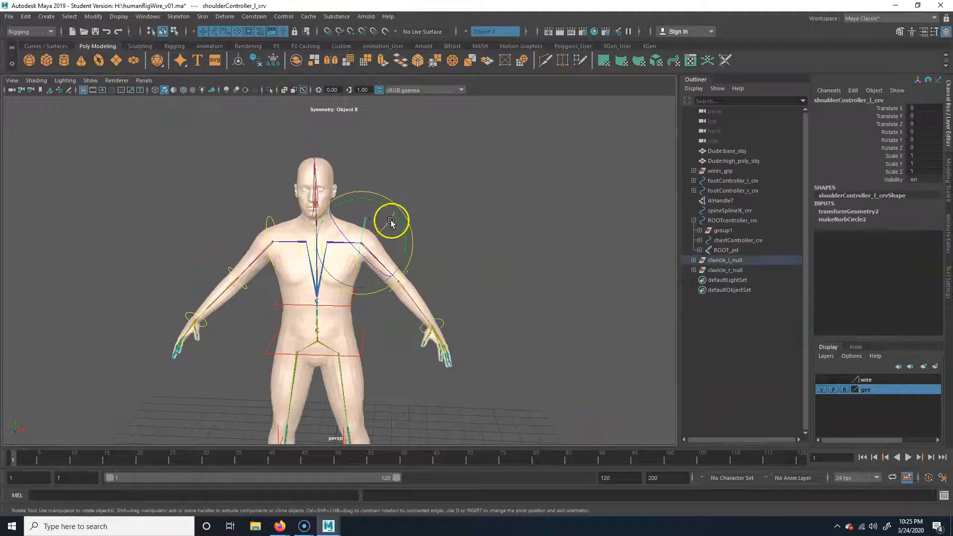
left_click_drag(385, 202, 357, 188)
key("ctrl+z")
left_click(403, 272)
left_click_drag(403, 272, 485, 293)
key("Down")
left_click(503, 276)
key("ctrl+z")
key("ctrl+z")
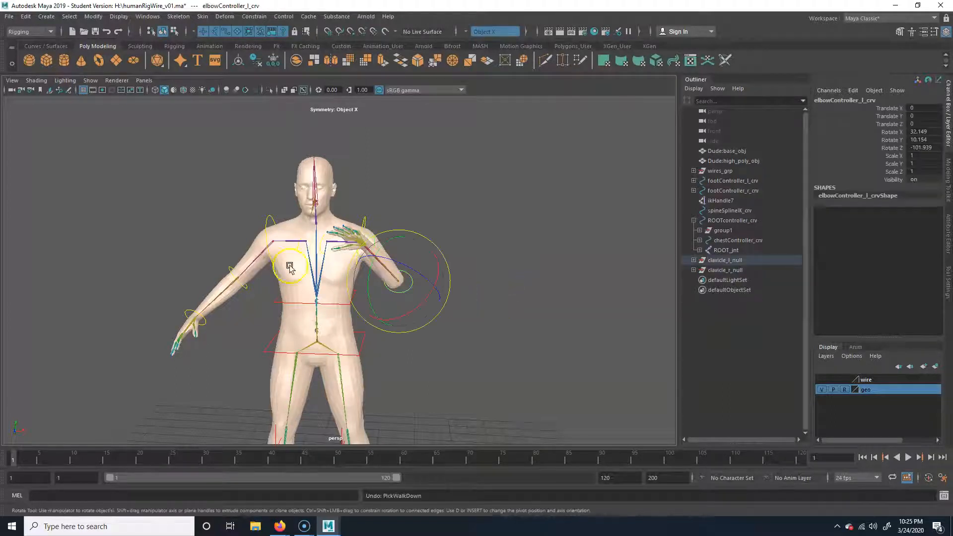
key("ctrl+z")
Test-rotate elbowController_r_crv and the left shoulder controller, undo both rotations, and clear the selection
left_click(223, 267)
mouse_move(223, 268)
left_mouse_down()
mouse_move(276, 238)
mouse_move(226, 263)
left_mouse_up()
key("ctrl+z")
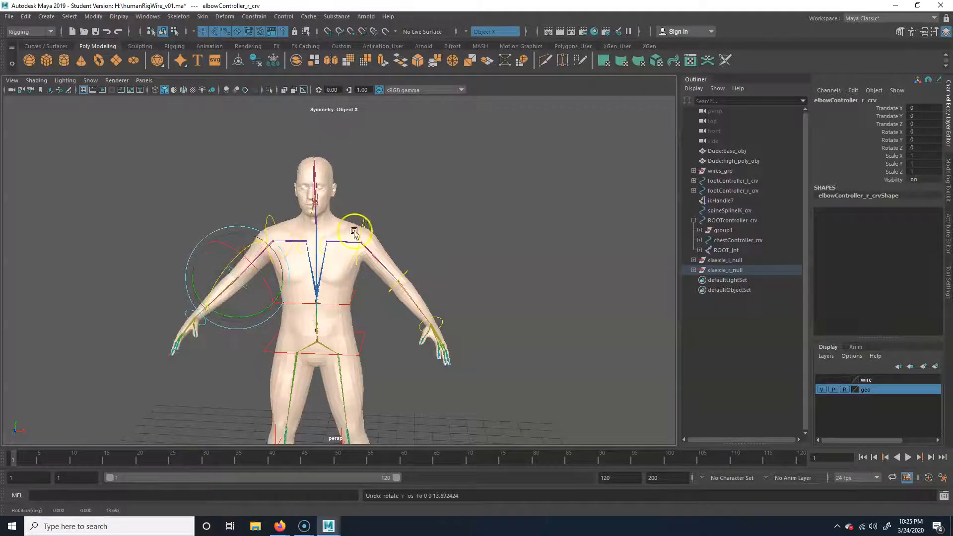
left_click(386, 247)
mouse_move(370, 223)
left_mouse_down()
mouse_move(351, 194)
mouse_move(362, 225)
left_mouse_up()
key("ctrl+z")
left_click(458, 212)
Examine the body mesh with its joints and arm controllers from several angles, up close and as a whole figure
left_click_drag(458, 212, 407, 268, "alt")
scroll(353, 260, "up", 4)
middle_click_drag(317, 228, 309, 290, "alt")
left_click_drag(309, 290, 348, 282, "alt")
right_click_drag(348, 282, 374, 278, "alt")
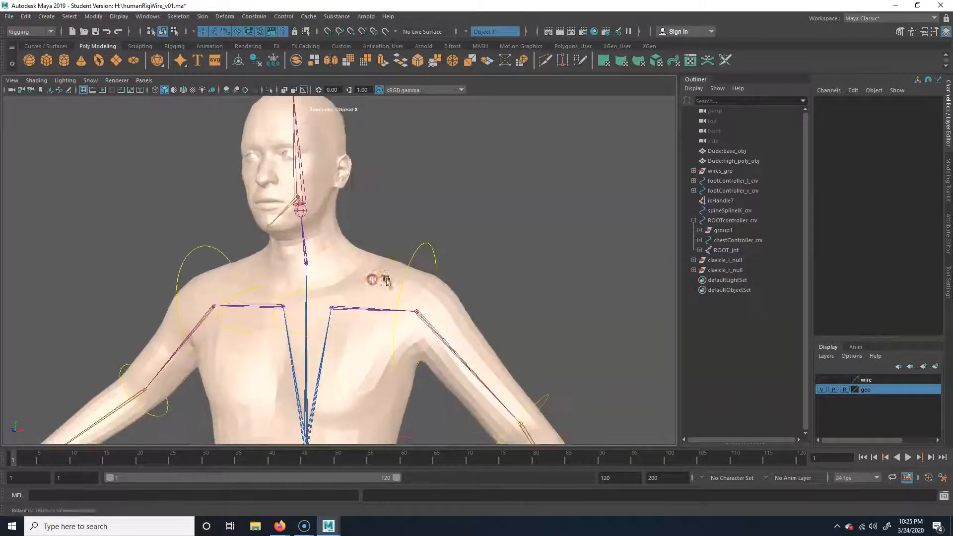
middle_click_drag(375, 278, 409, 289, "alt")
right_click_drag(440, 276, 368, 275, "alt")
middle_click_drag(368, 275, 353, 253, "alt")
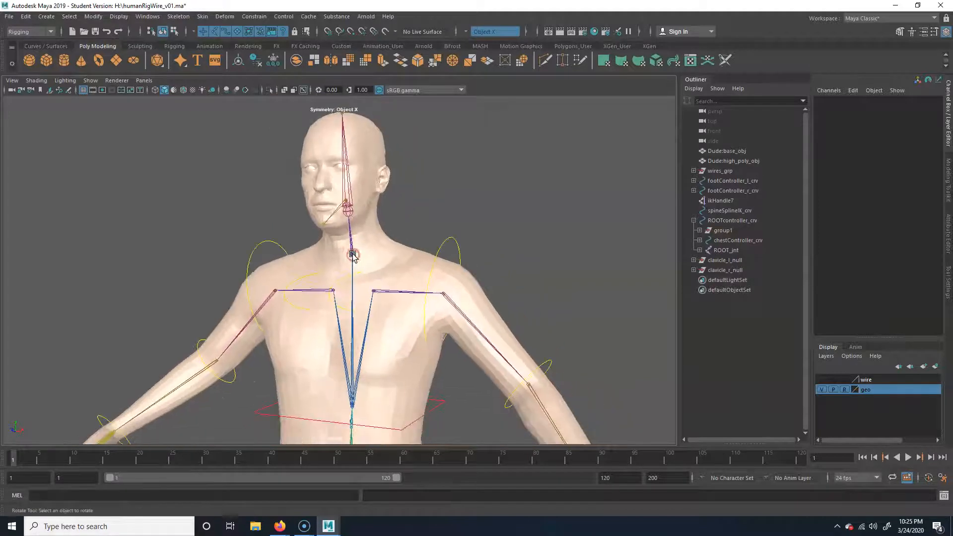
right_click_drag(347, 265, 381, 277, "alt")
middle_click_drag(376, 268, 374, 317, "alt")
left_click_drag(418, 317, 383, 313, "alt")
right_click_drag(382, 312, 310, 299, "alt")
middle_click_drag(316, 300, 351, 269, "alt")
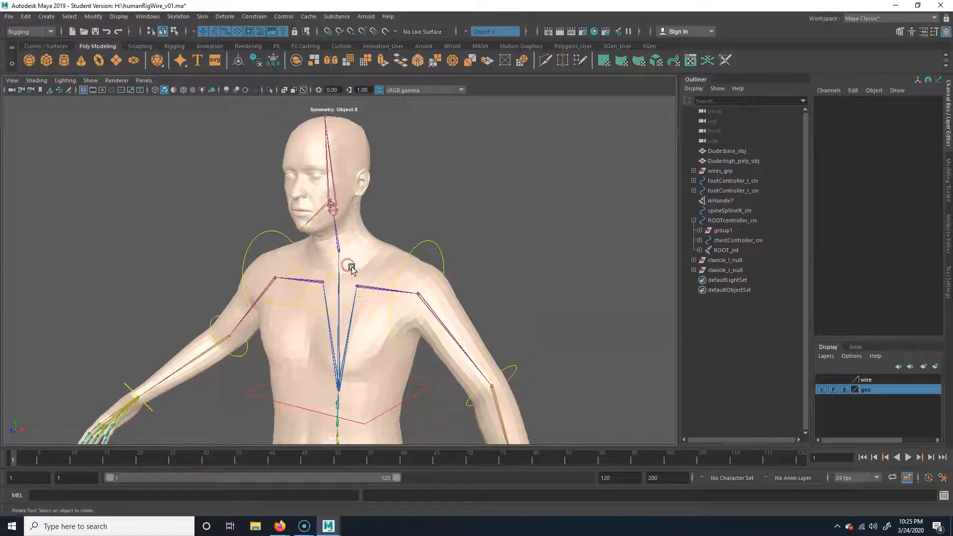
left_click_drag(407, 223, 325, 287, "alt")
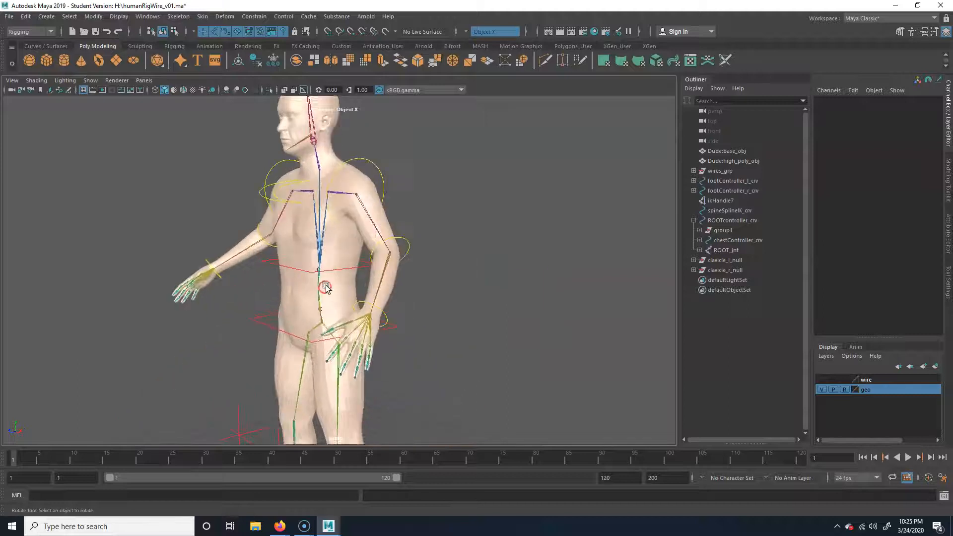
middle_click_drag(325, 287, 350, 311, "alt")
right_click_drag(300, 296, 389, 284, "alt")
middle_click_drag(389, 285, 378, 320, "alt")
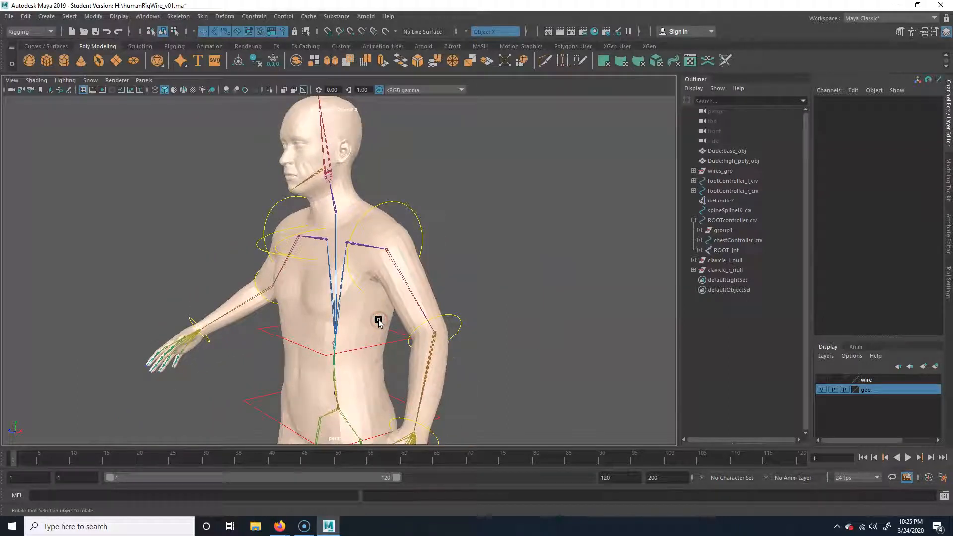
left_click_drag(340, 166, 387, 188, "alt")
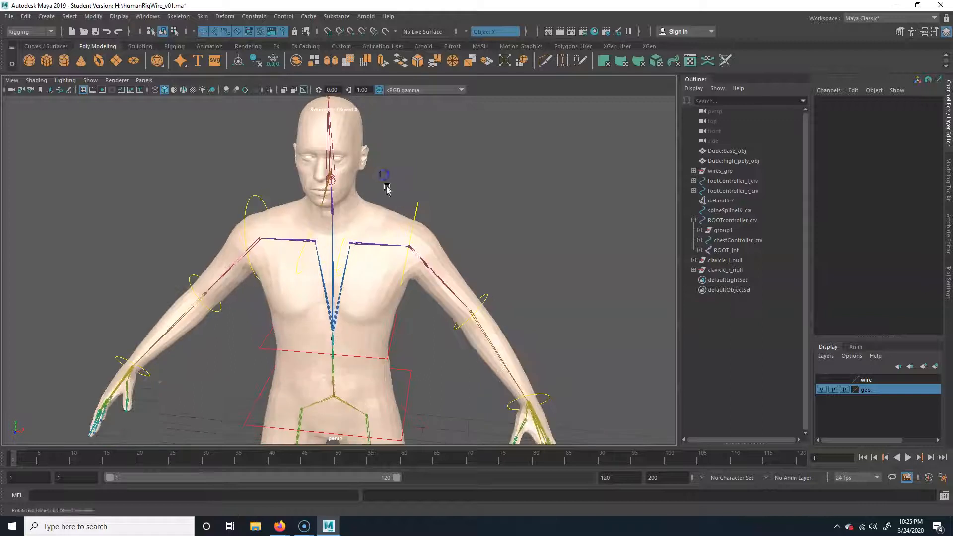
right_click_drag(387, 188, 423, 317, "alt")
middle_click_drag(423, 317, 429, 271, "alt")
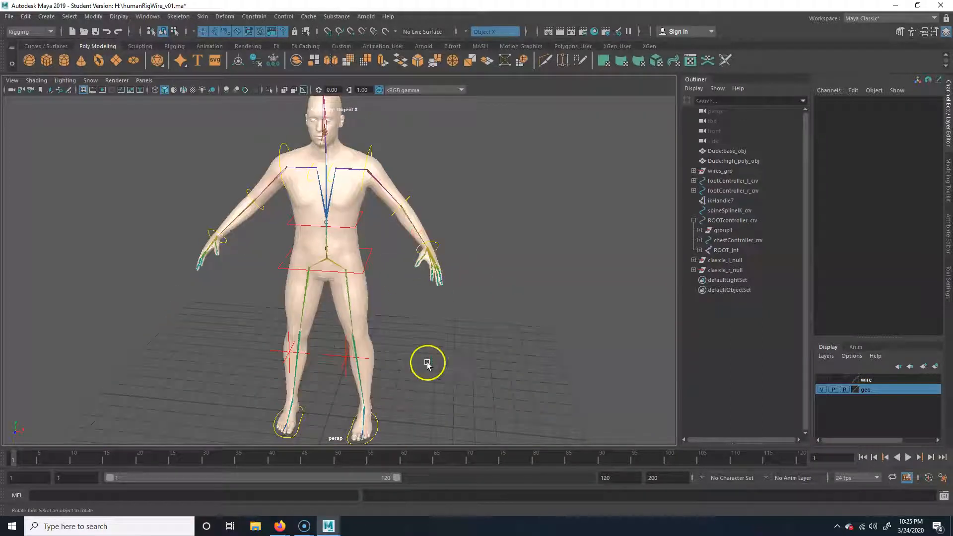
middle_click_drag(422, 406, 442, 363, "alt")
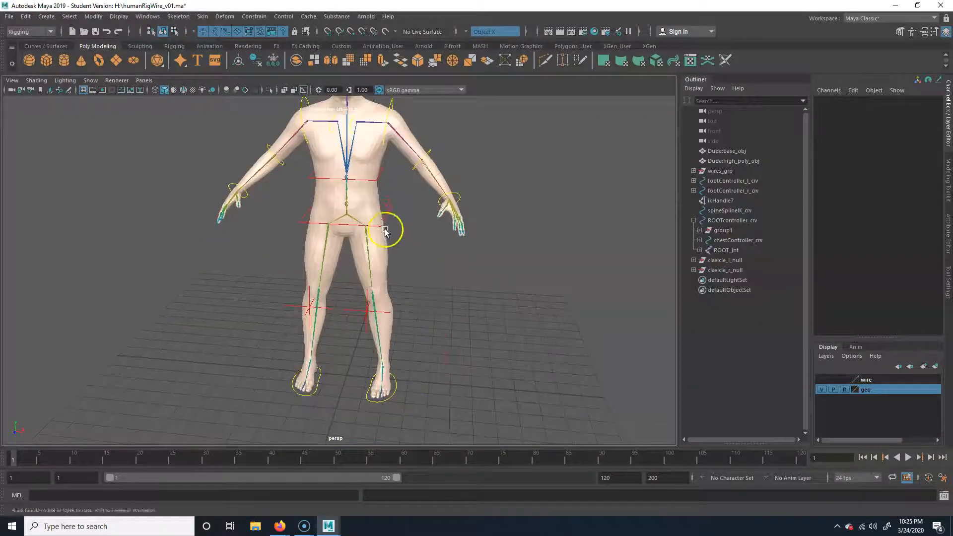
middle_click_drag(385, 230, 405, 289, "alt")
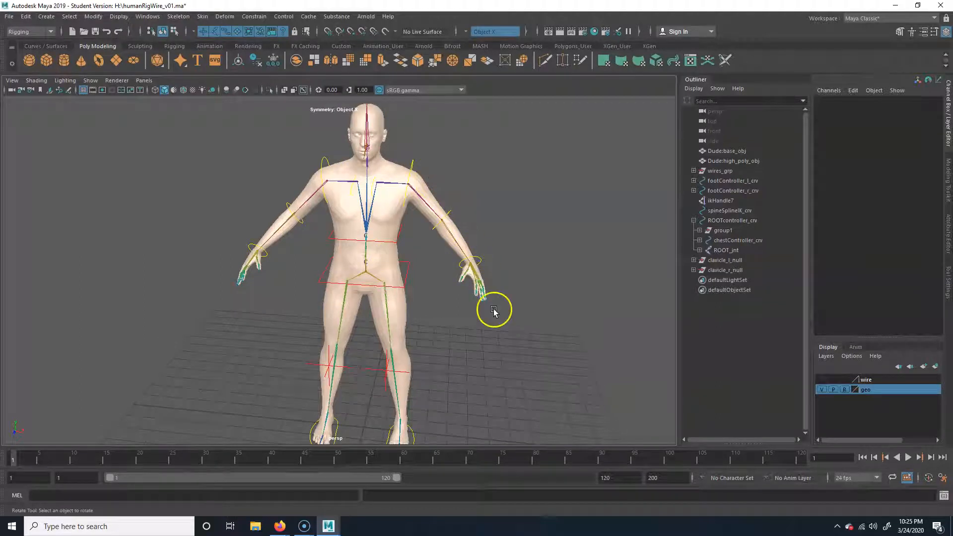